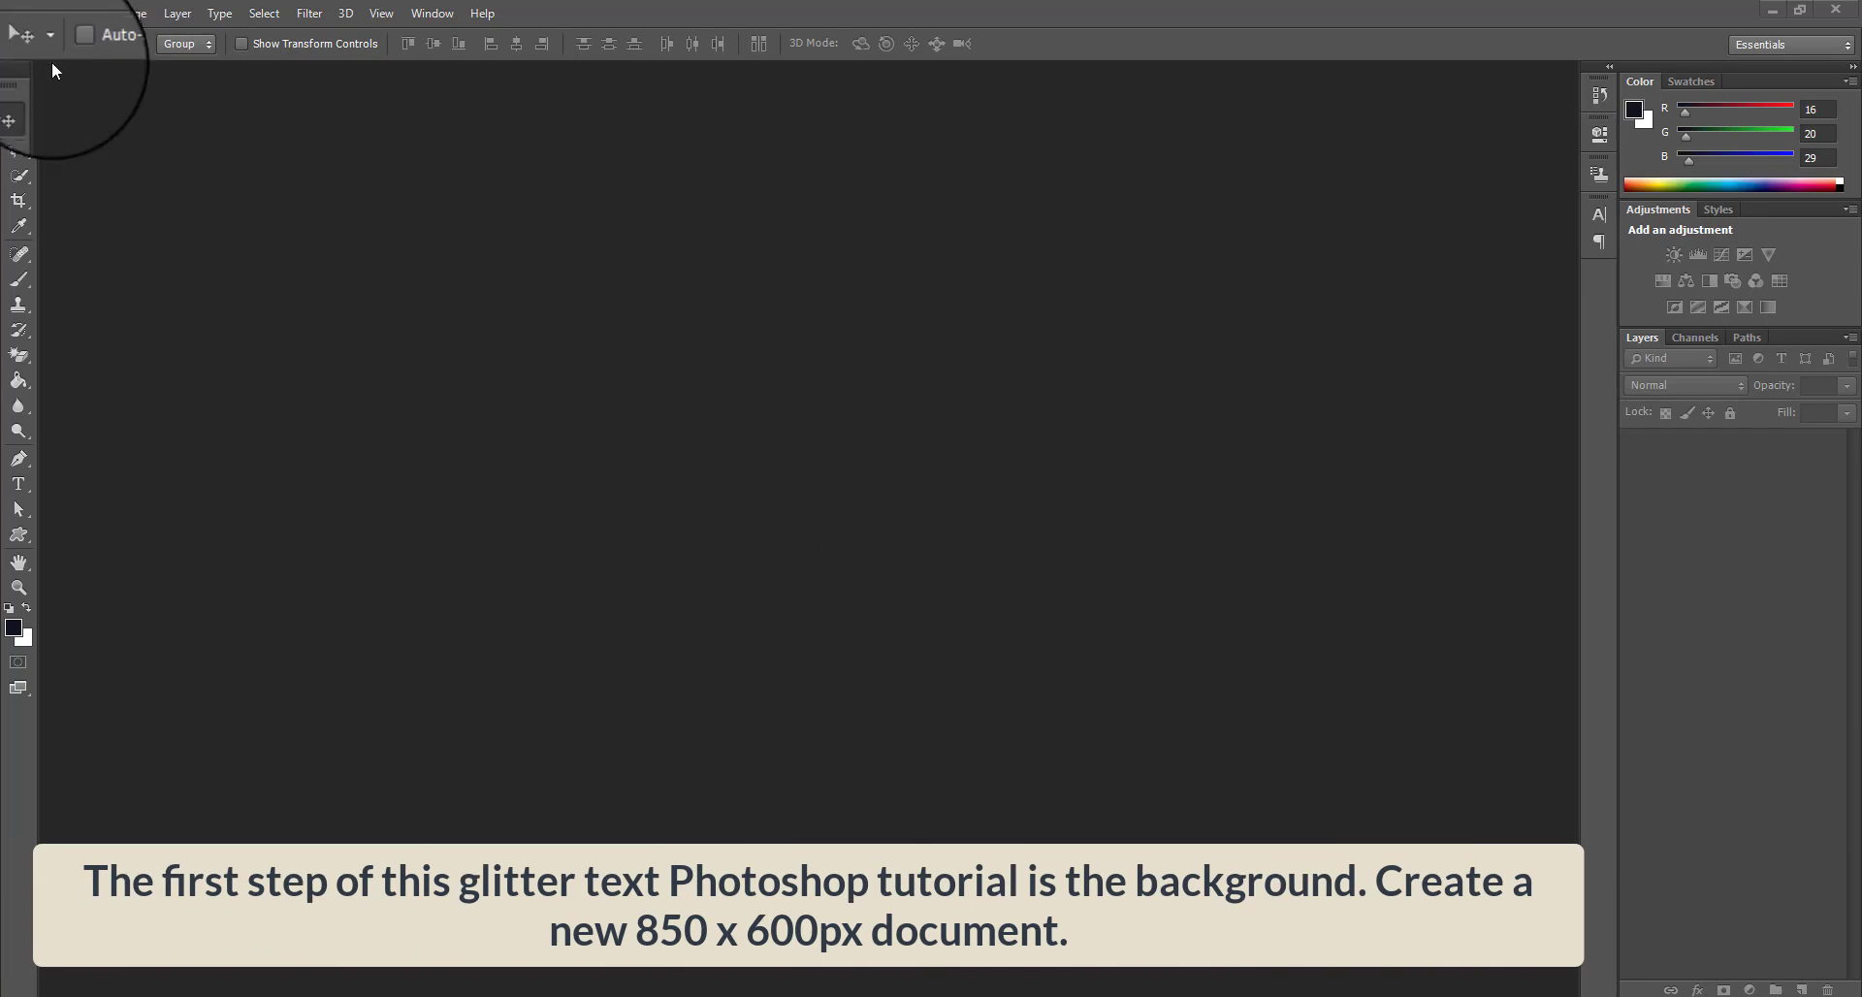
- Create a new document 850 pixels wide and 600 pixels high with a white background
{"action": "left_click", "coordinate": [59, 15]}
{"action": "left_click", "coordinate": [81, 25]}
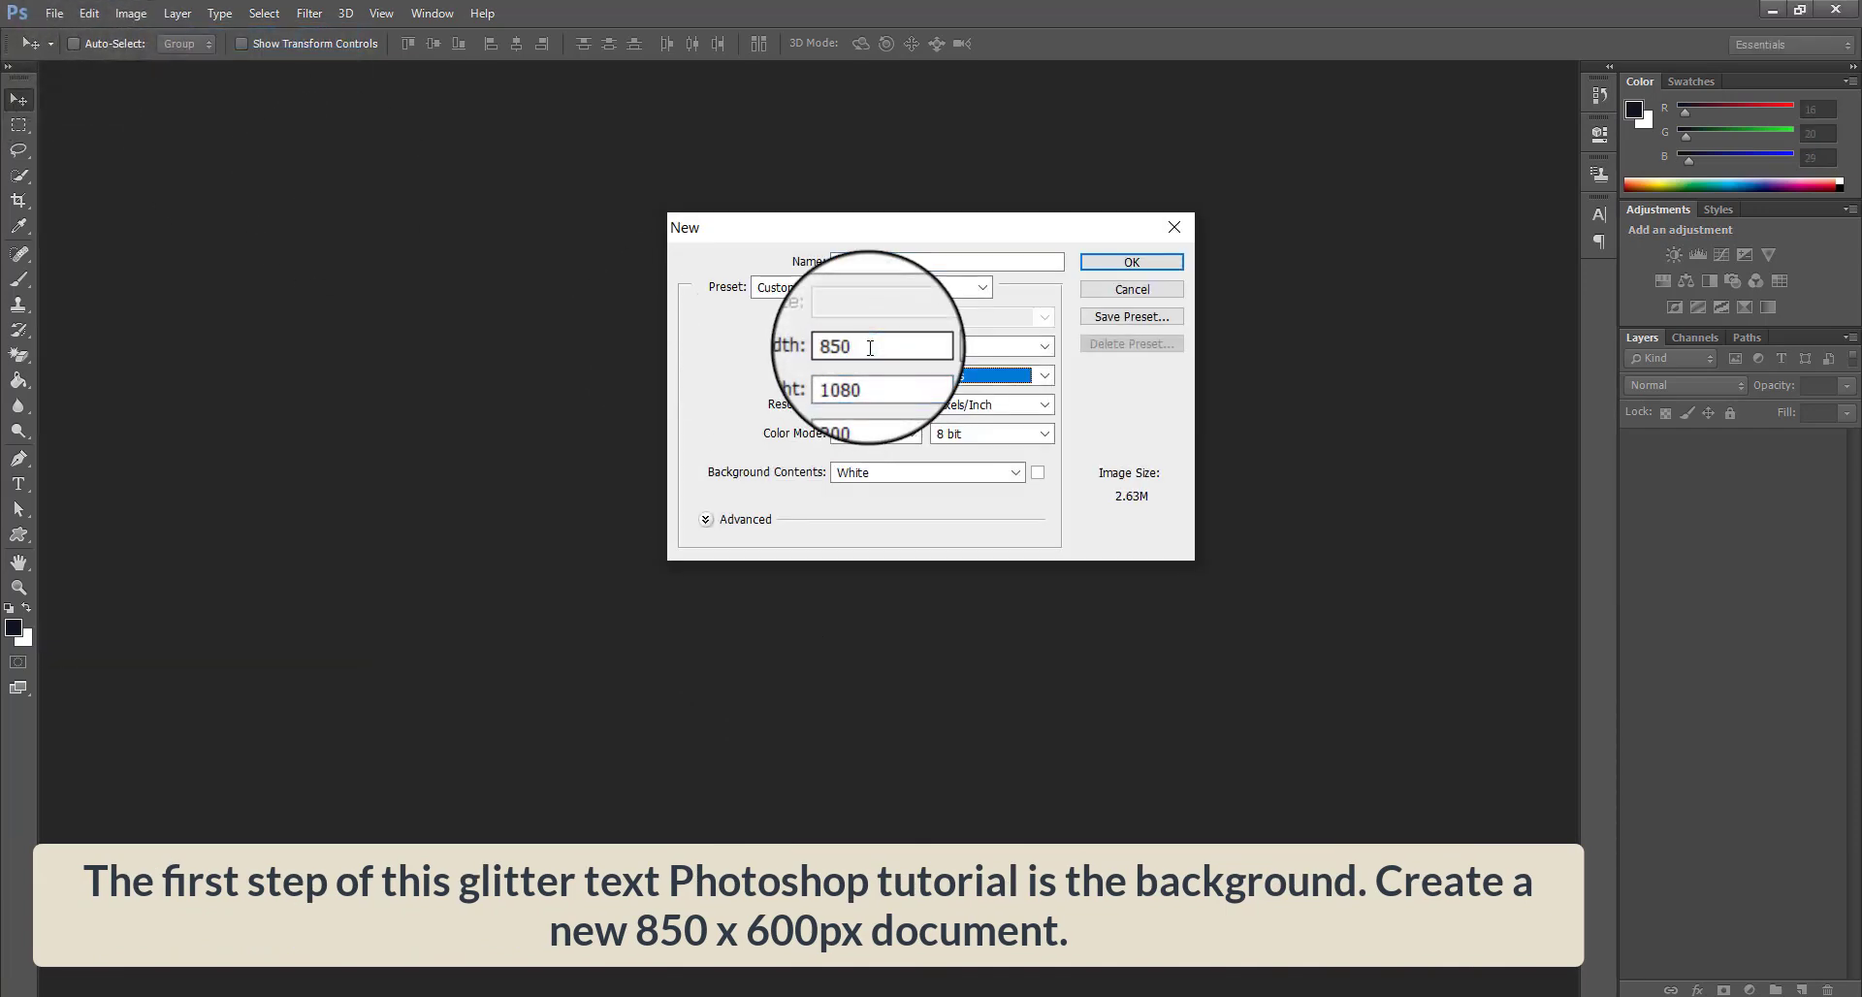
{"action": "key", "text": "Tab"}
{"action": "key", "text": "shift+Tab"}
{"action": "key", "text": "shift+Tab"}
{"action": "type", "text": "600"}
{"action": "left_click", "coordinate": [1137, 257]}
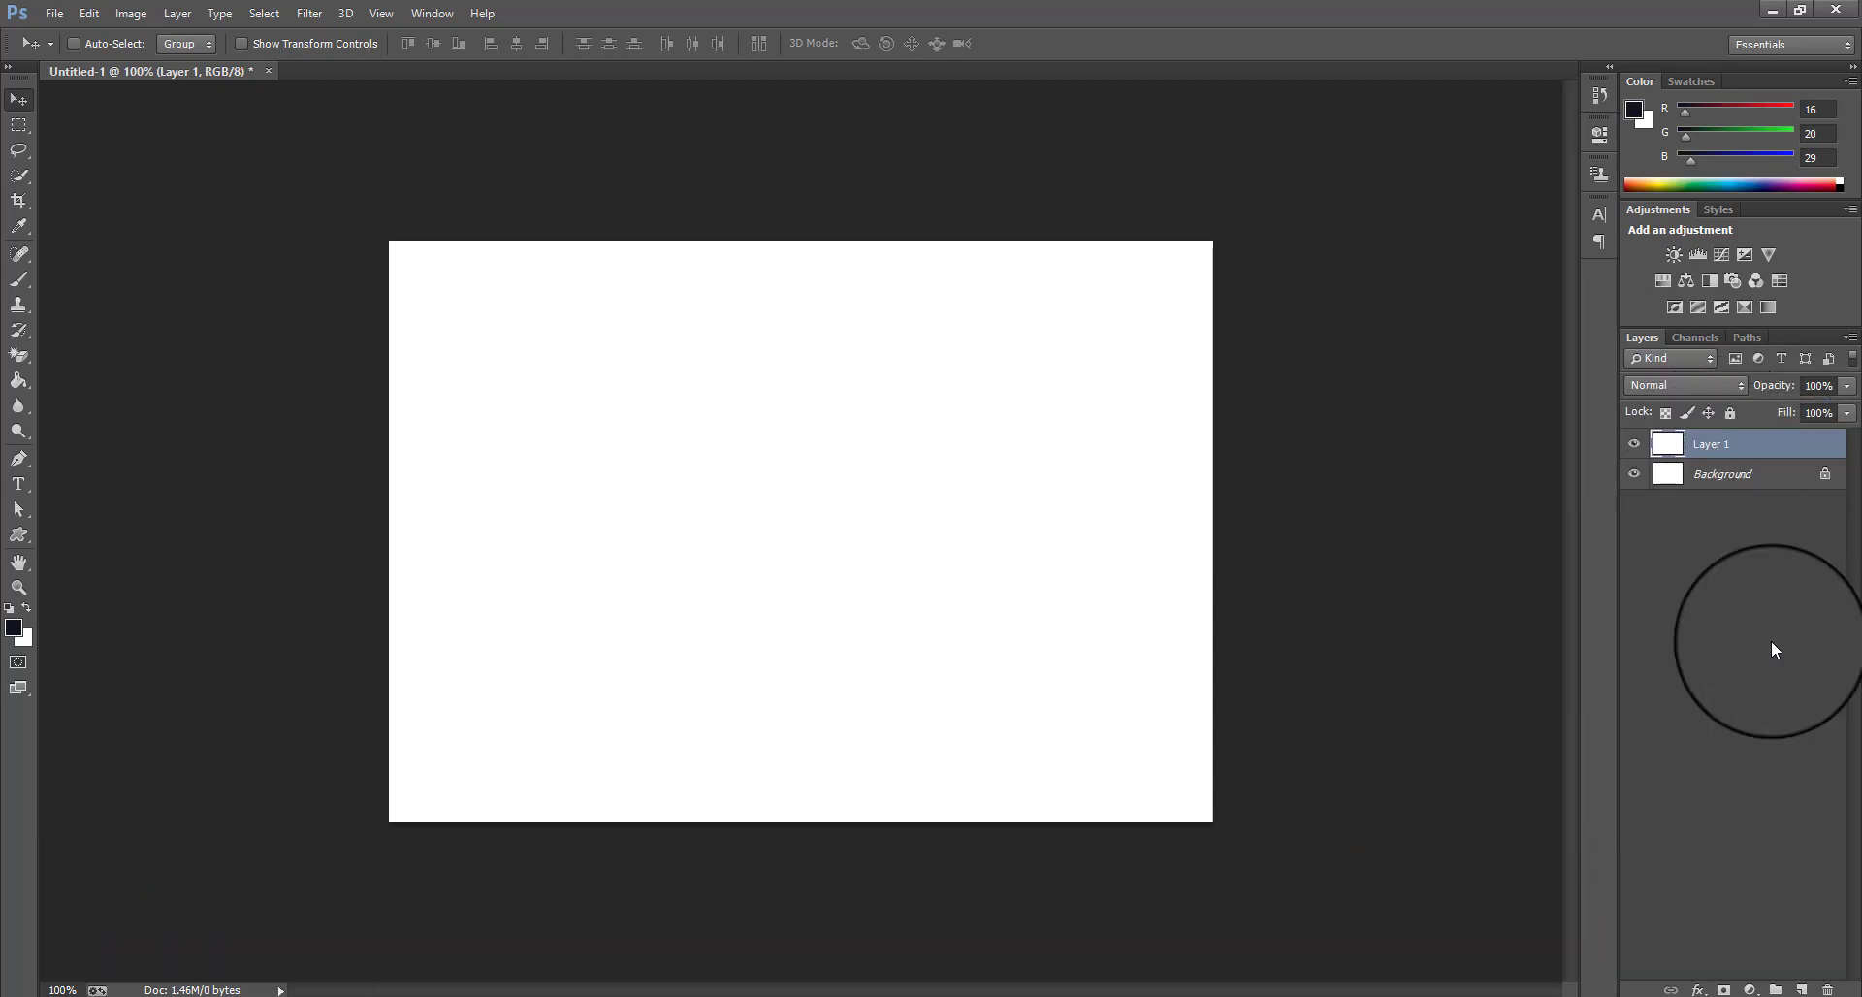
- Add a Gradient Overlay effect to Layer 1 with Dither enabled, Radial style and a scale of 150%
{"action": "left_click", "coordinate": [1698, 988]}
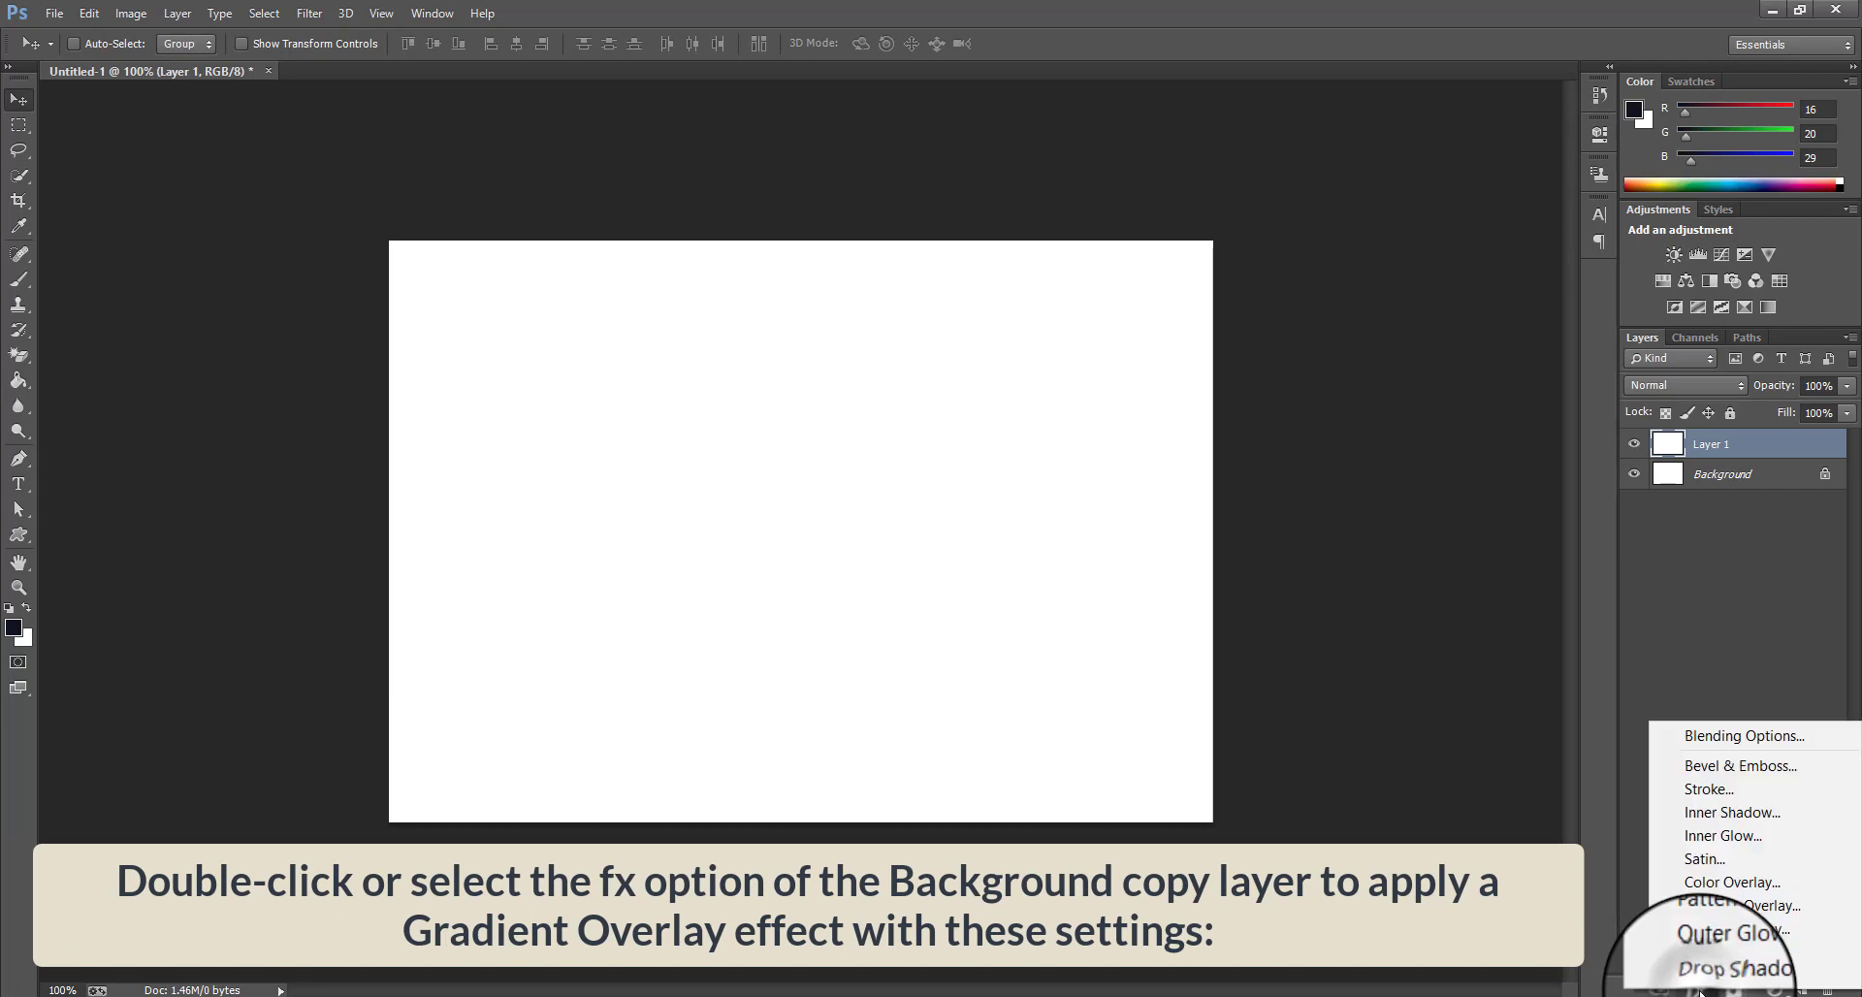
{"action": "left_click", "coordinate": [1737, 911]}
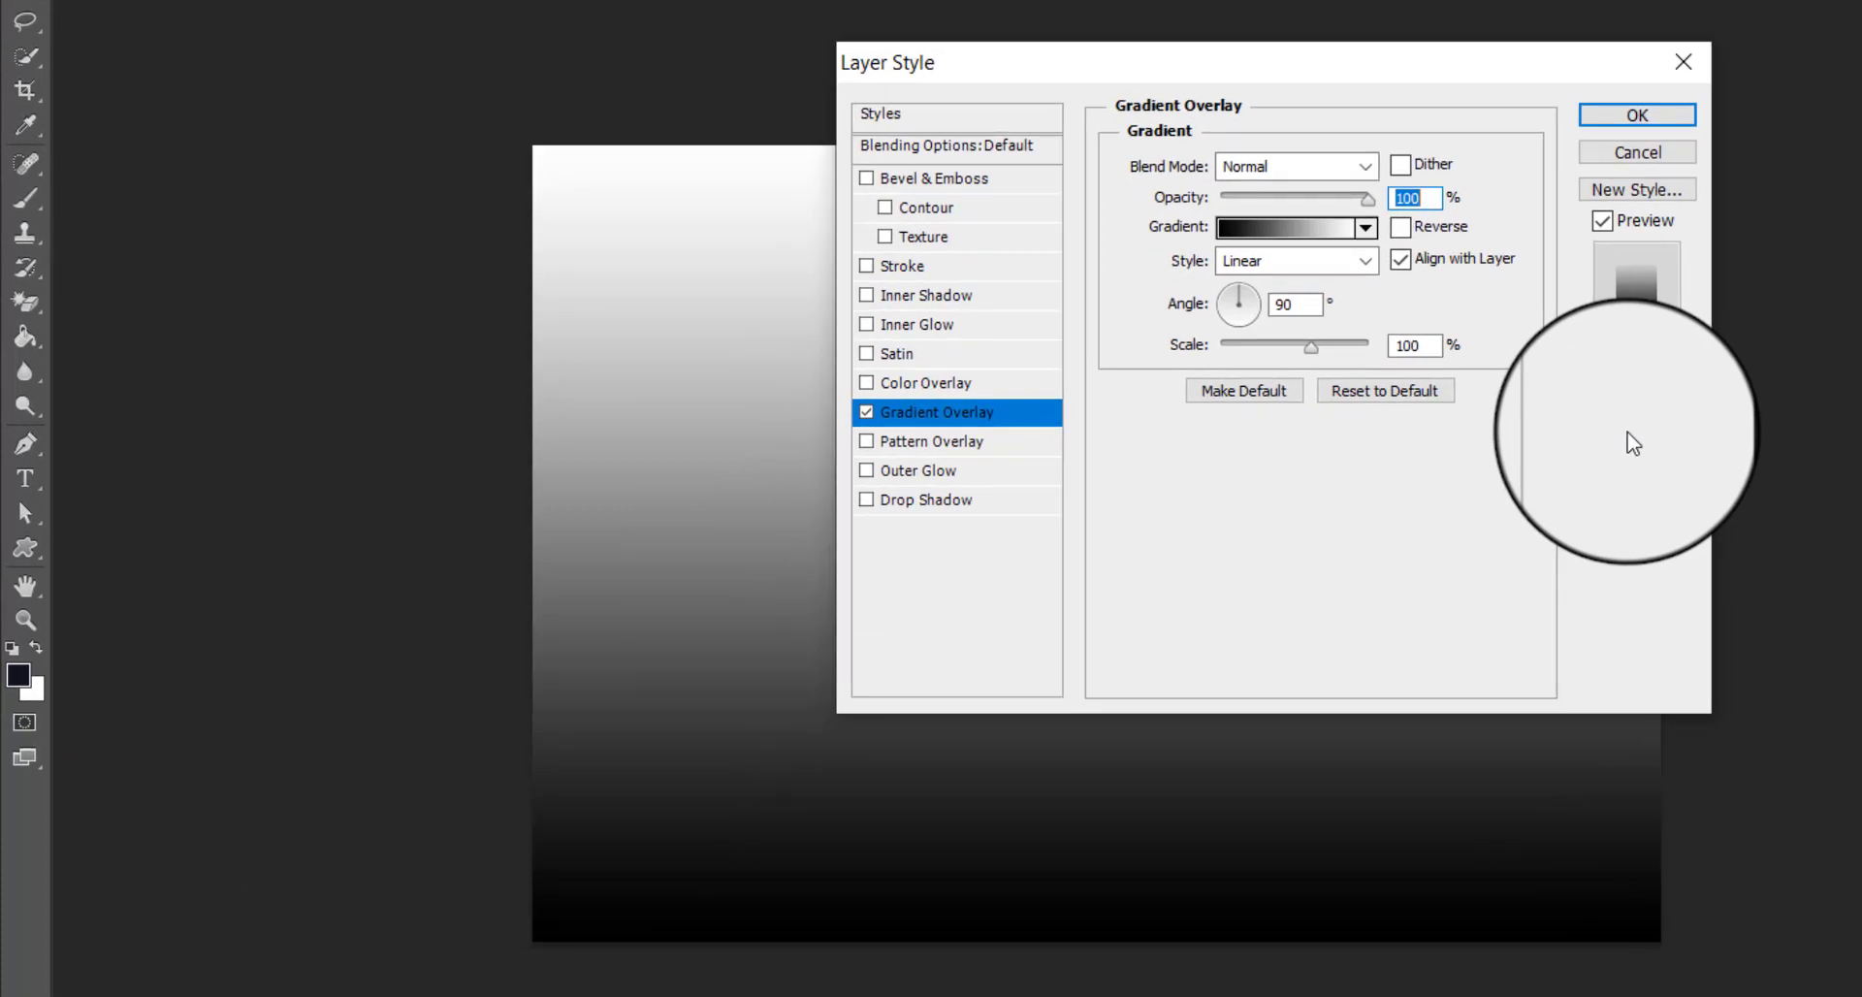
{"action": "left_click", "coordinate": [1433, 165]}
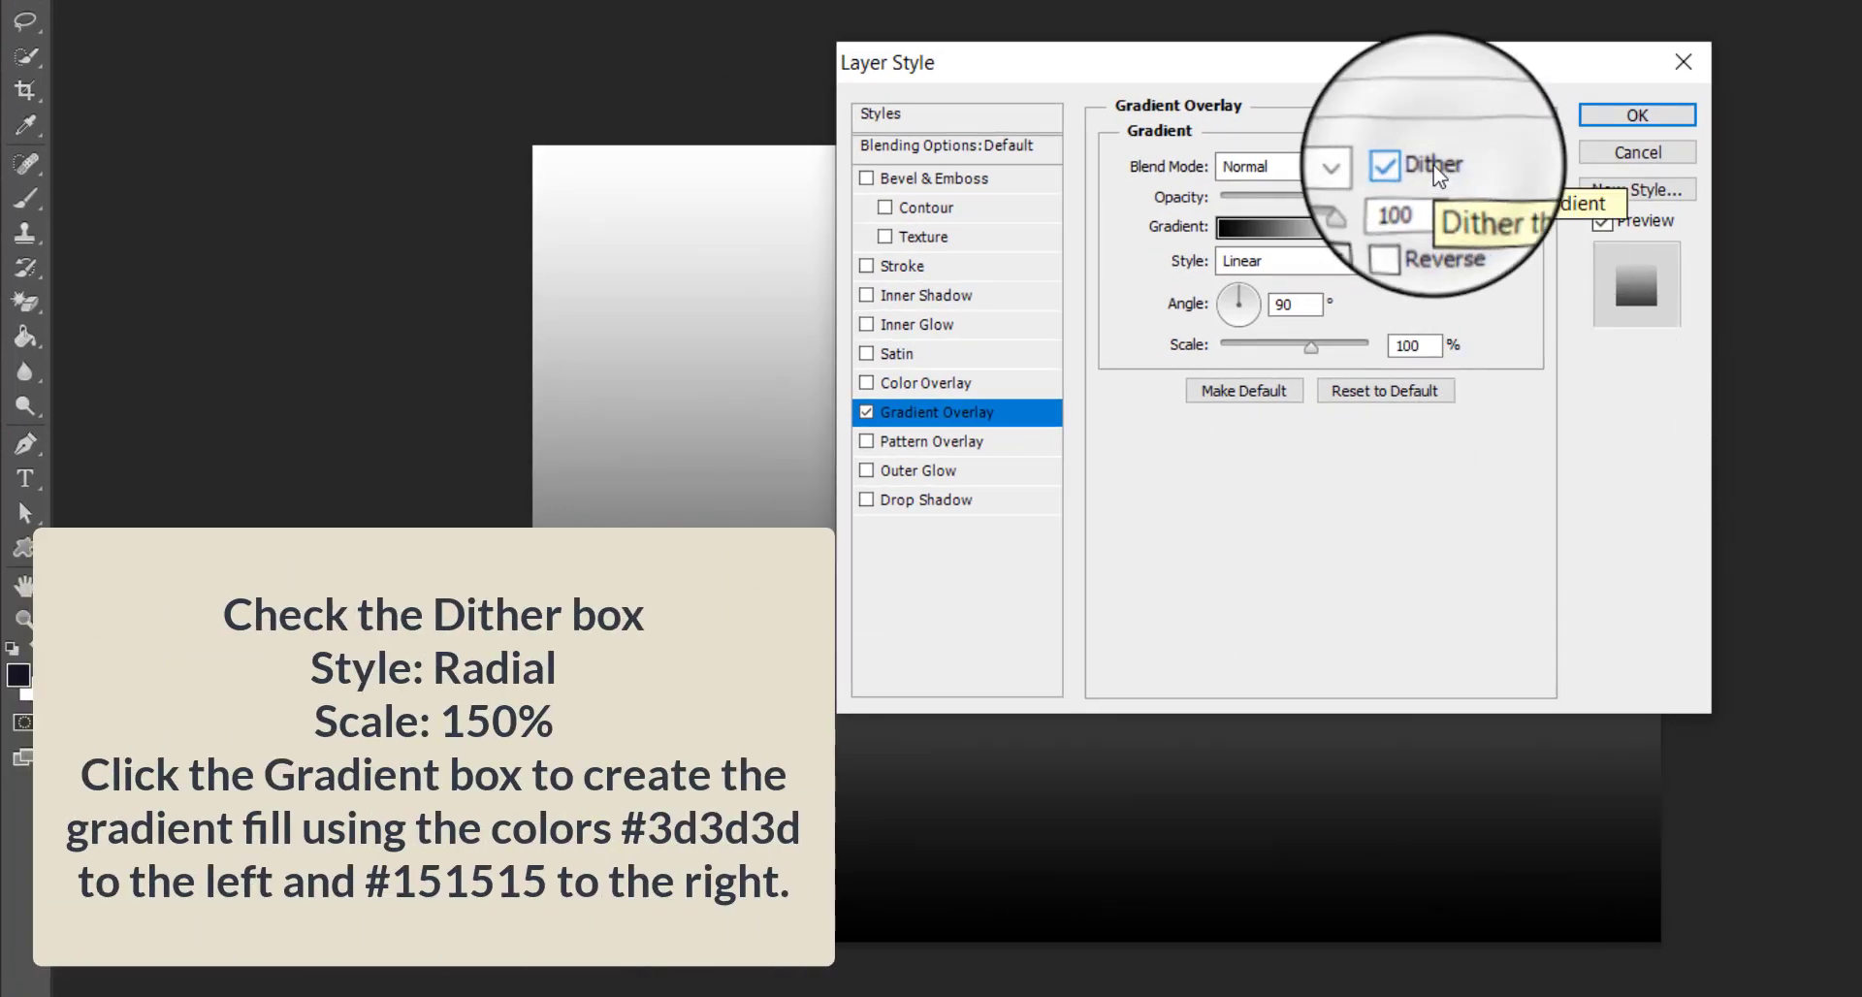
{"action": "left_click", "coordinate": [1293, 170]}
{"action": "left_click", "coordinate": [1292, 189]}
{"action": "left_click", "coordinate": [1282, 261]}
{"action": "left_click", "coordinate": [1271, 312]}
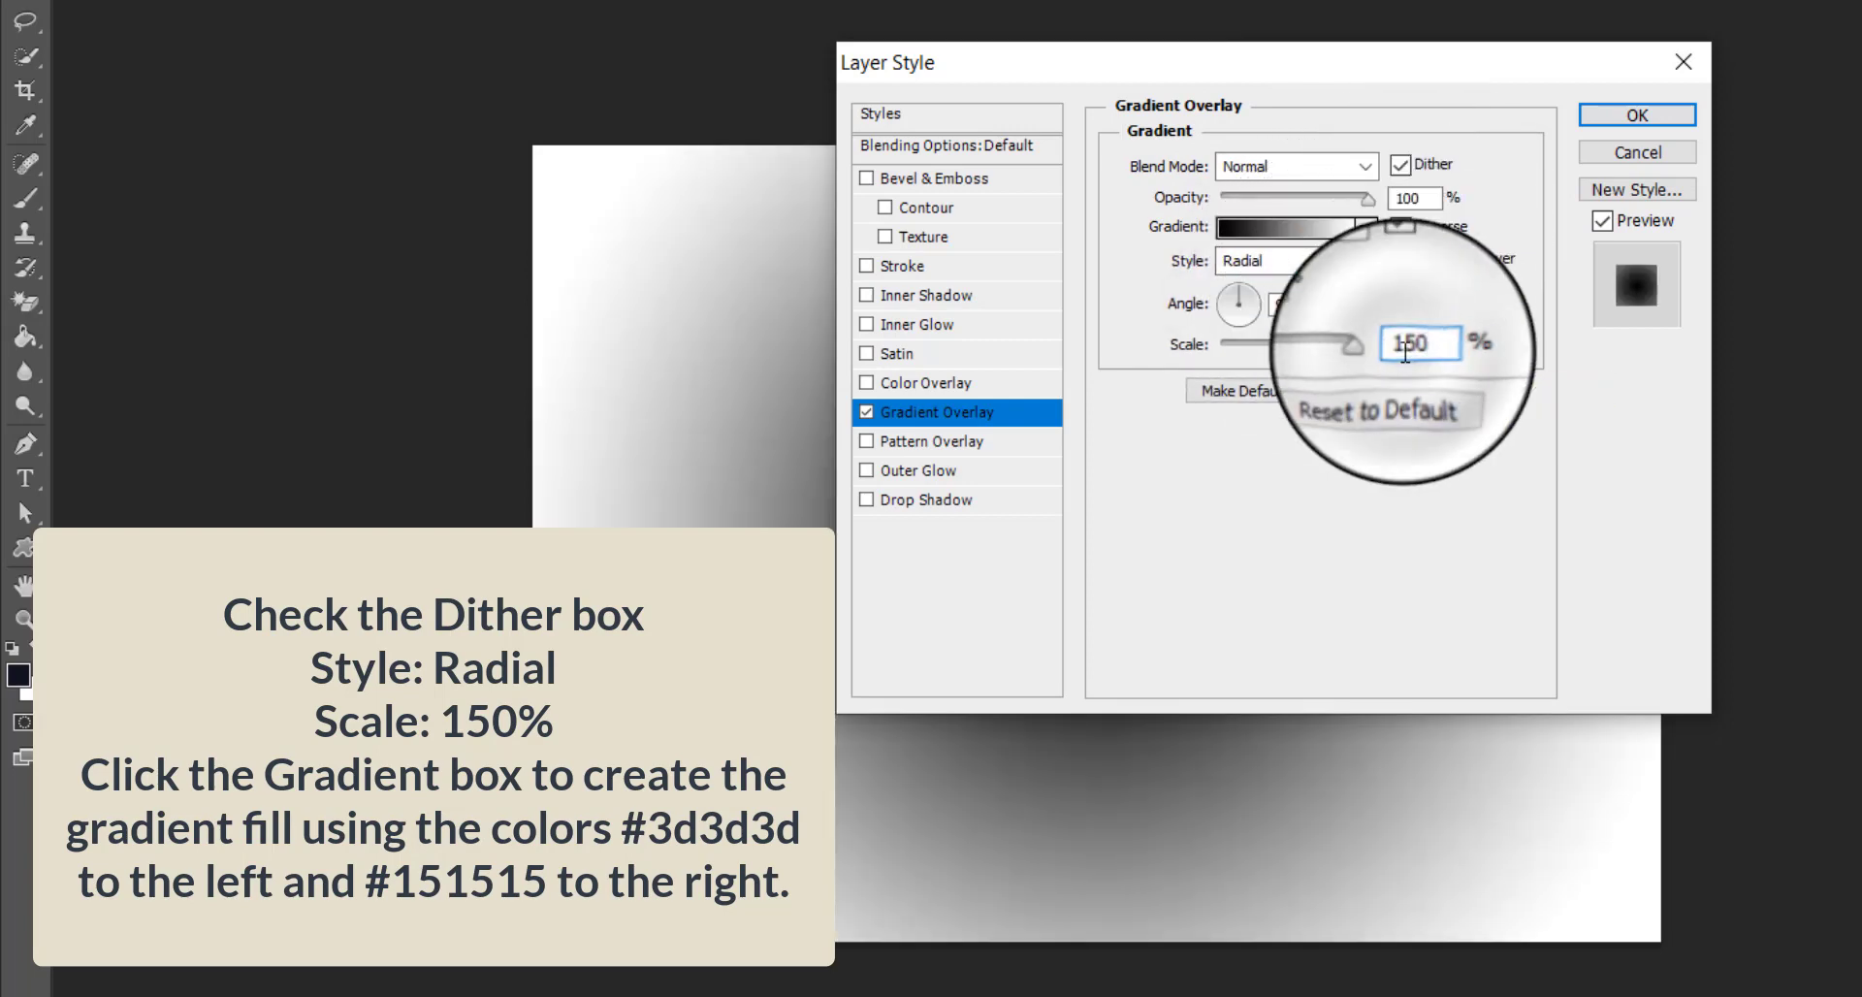
{"action": "type", "text": "150"}
- Set the overlay's gradient to run from #3d3d3d at the start to #151515 at the end, and apply the layer style
{"action": "left_click", "coordinate": [1304, 228]}
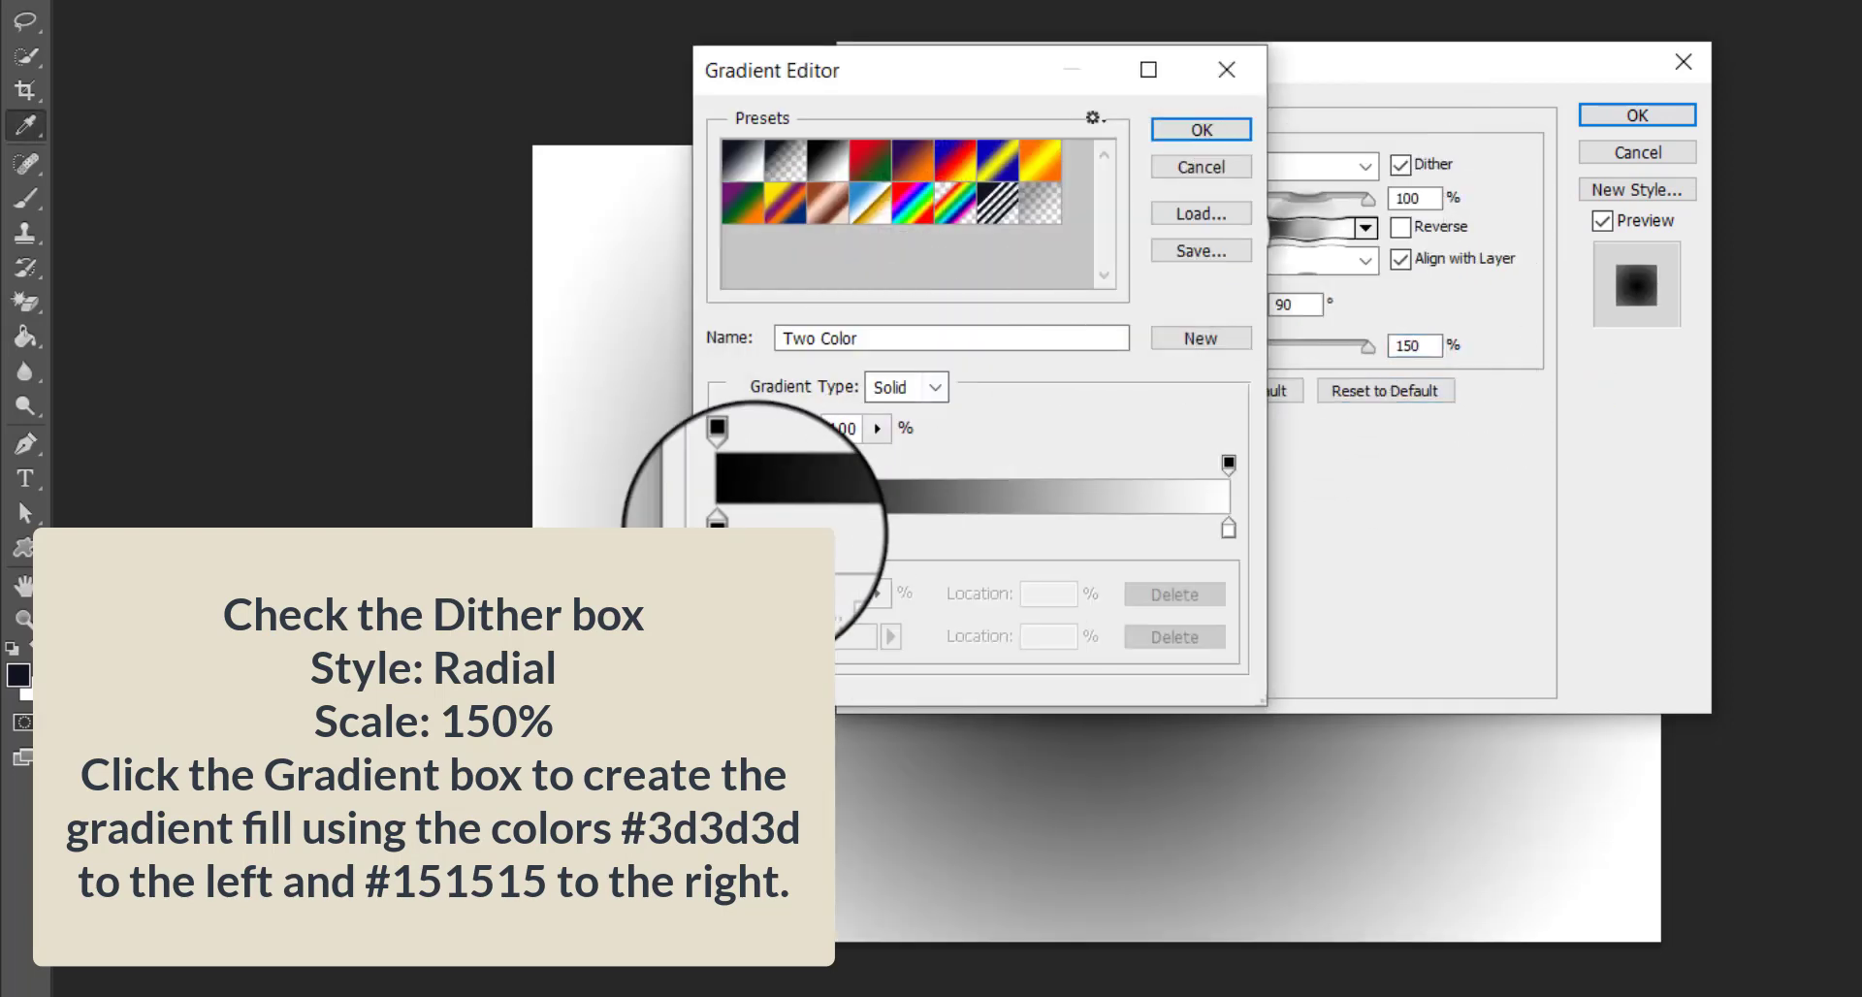
{"action": "double_click", "coordinate": [702, 529]}
{"action": "type", "text": "3d3d3d"}
{"action": "key", "text": "Return"}
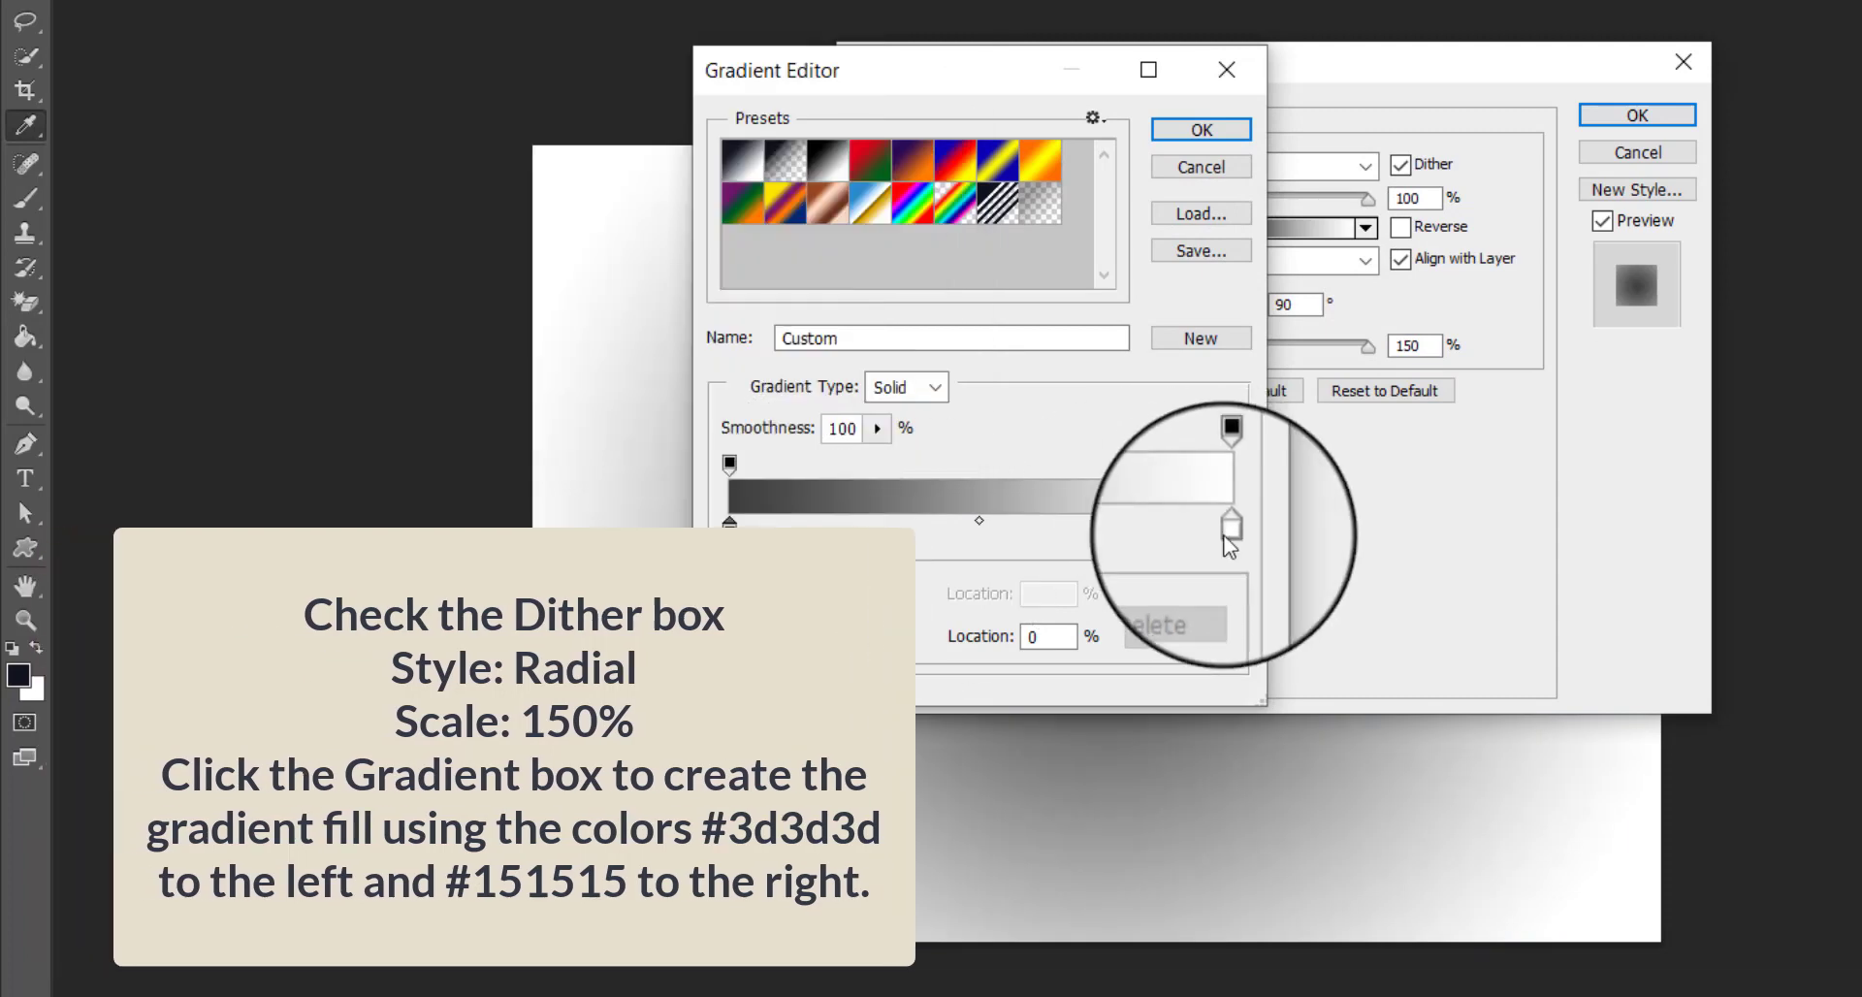
{"action": "double_click", "coordinate": [1229, 531]}
{"action": "type", "text": "151515"}
{"action": "key", "text": "Return"}
{"action": "left_click", "coordinate": [1234, 131]}
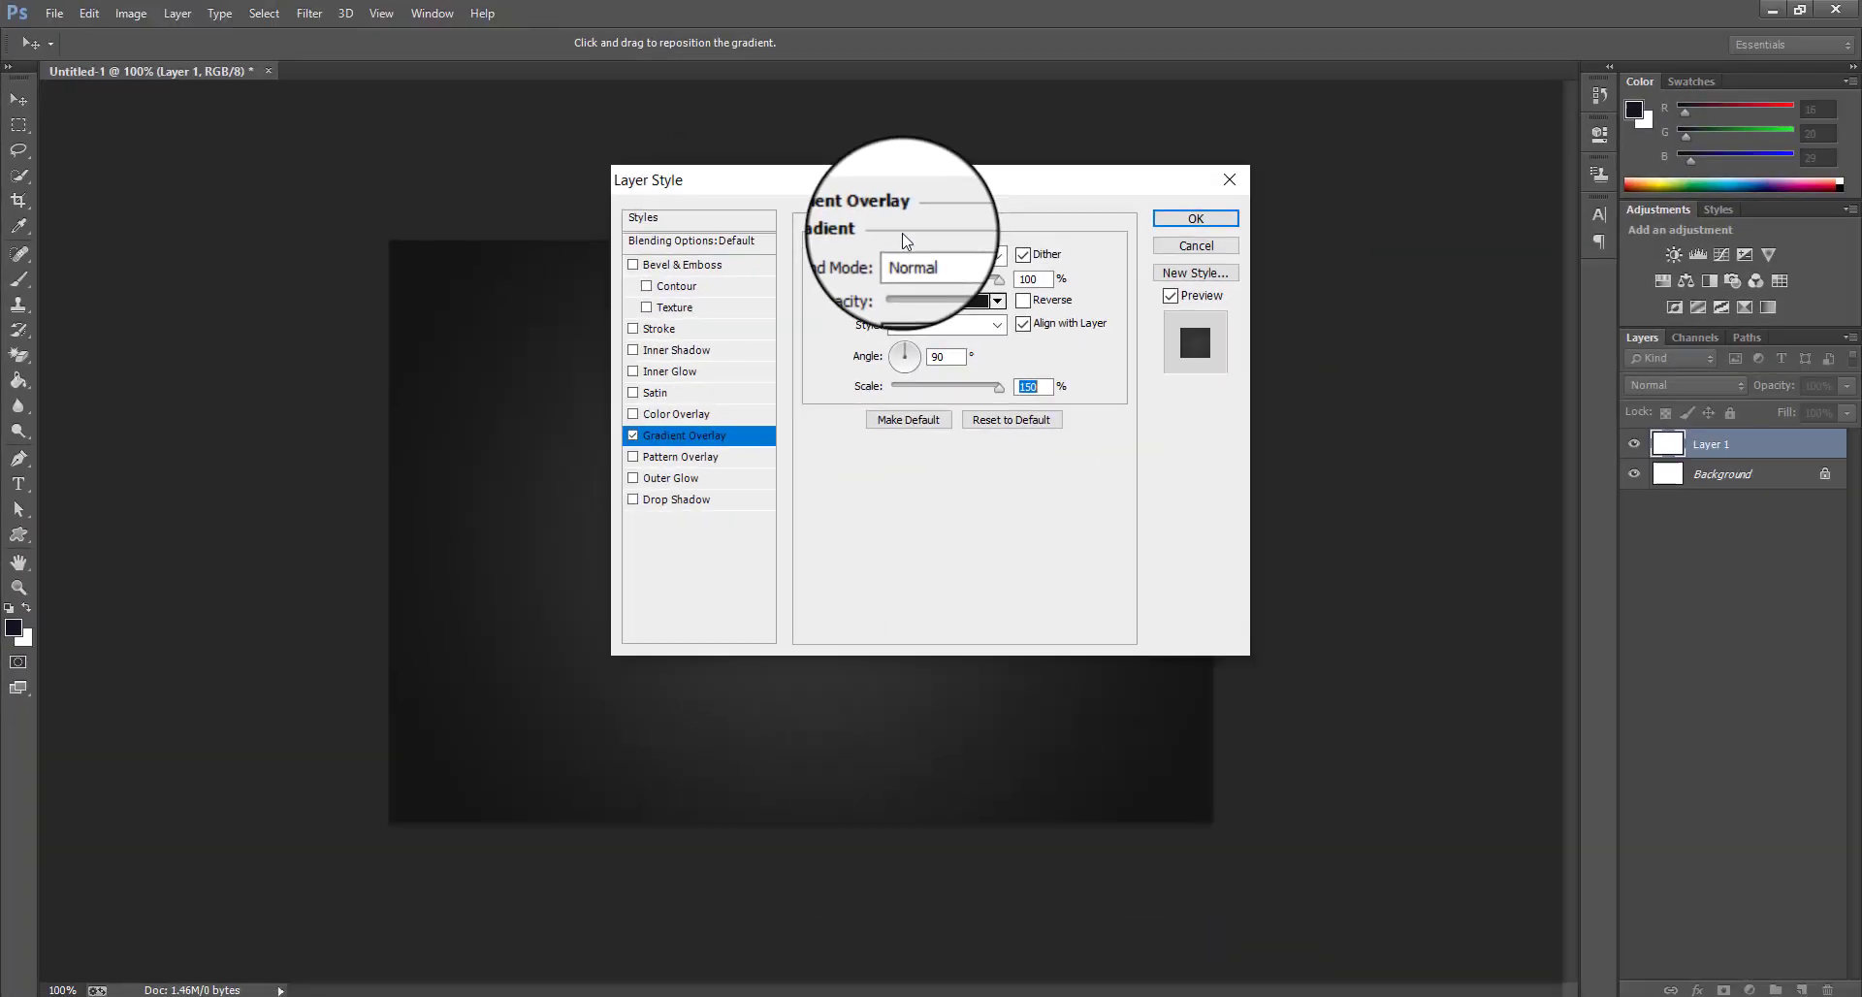
{"action": "left_click", "coordinate": [1196, 218]}
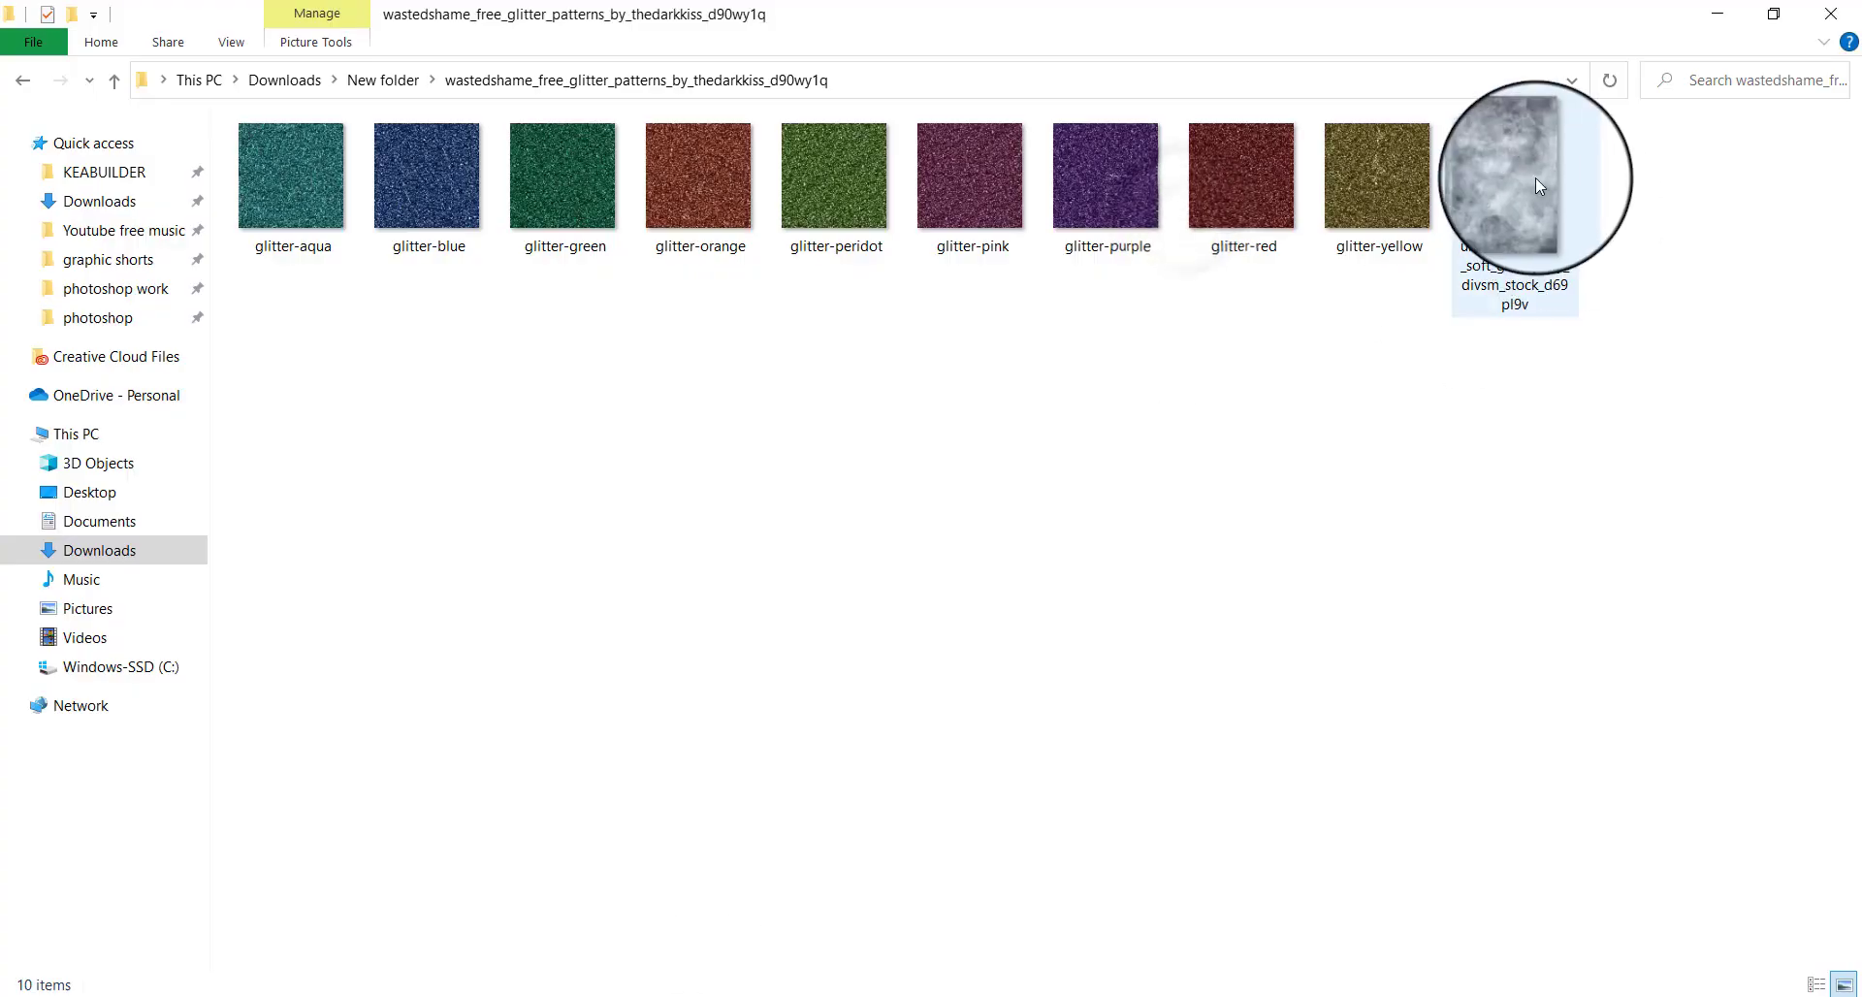
- Place the unrestricted grey soft grunge image from the glitter patterns folder into the Photoshop document above Layer 1
{"action": "left_click_drag", "start_coordinate": [1512, 180], "coordinate": [784, 671]}
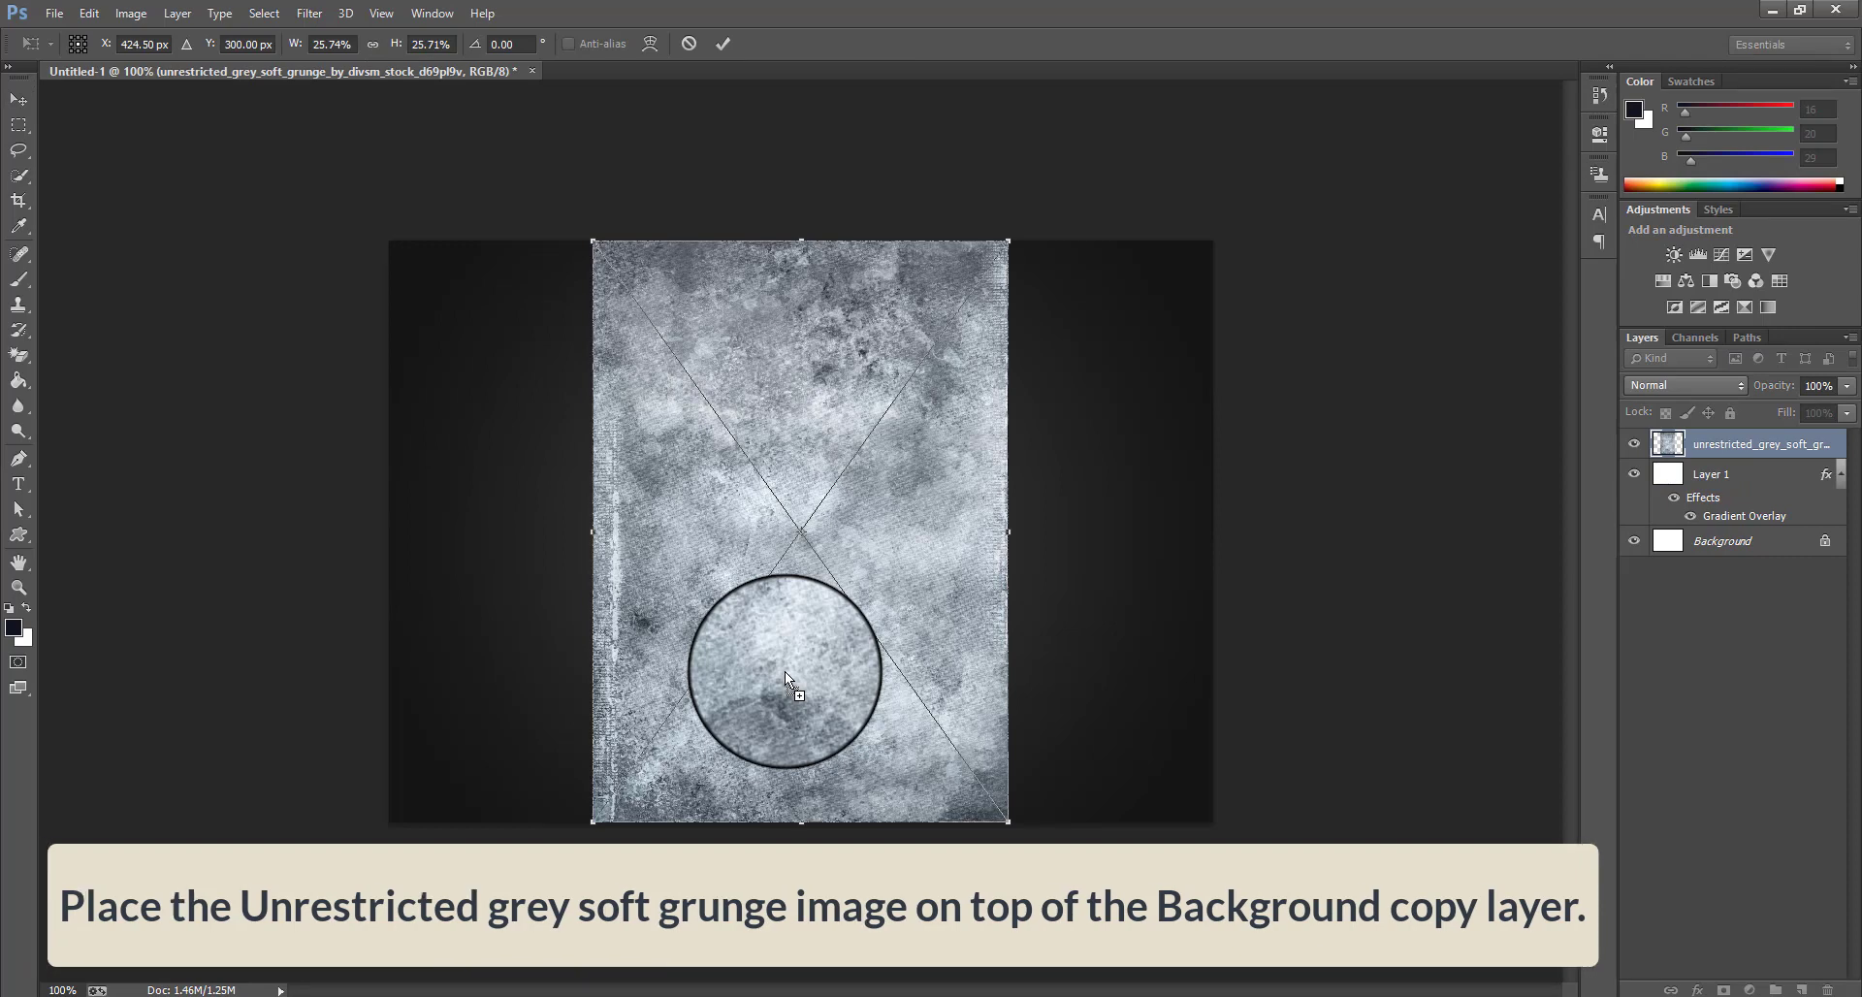
{"action": "key", "text": "Return"}
- Rotate the grunge image 90° counterclockwise and enlarge it proportionally to cover the whole canvas
{"action": "left_click", "coordinate": [97, 19]}
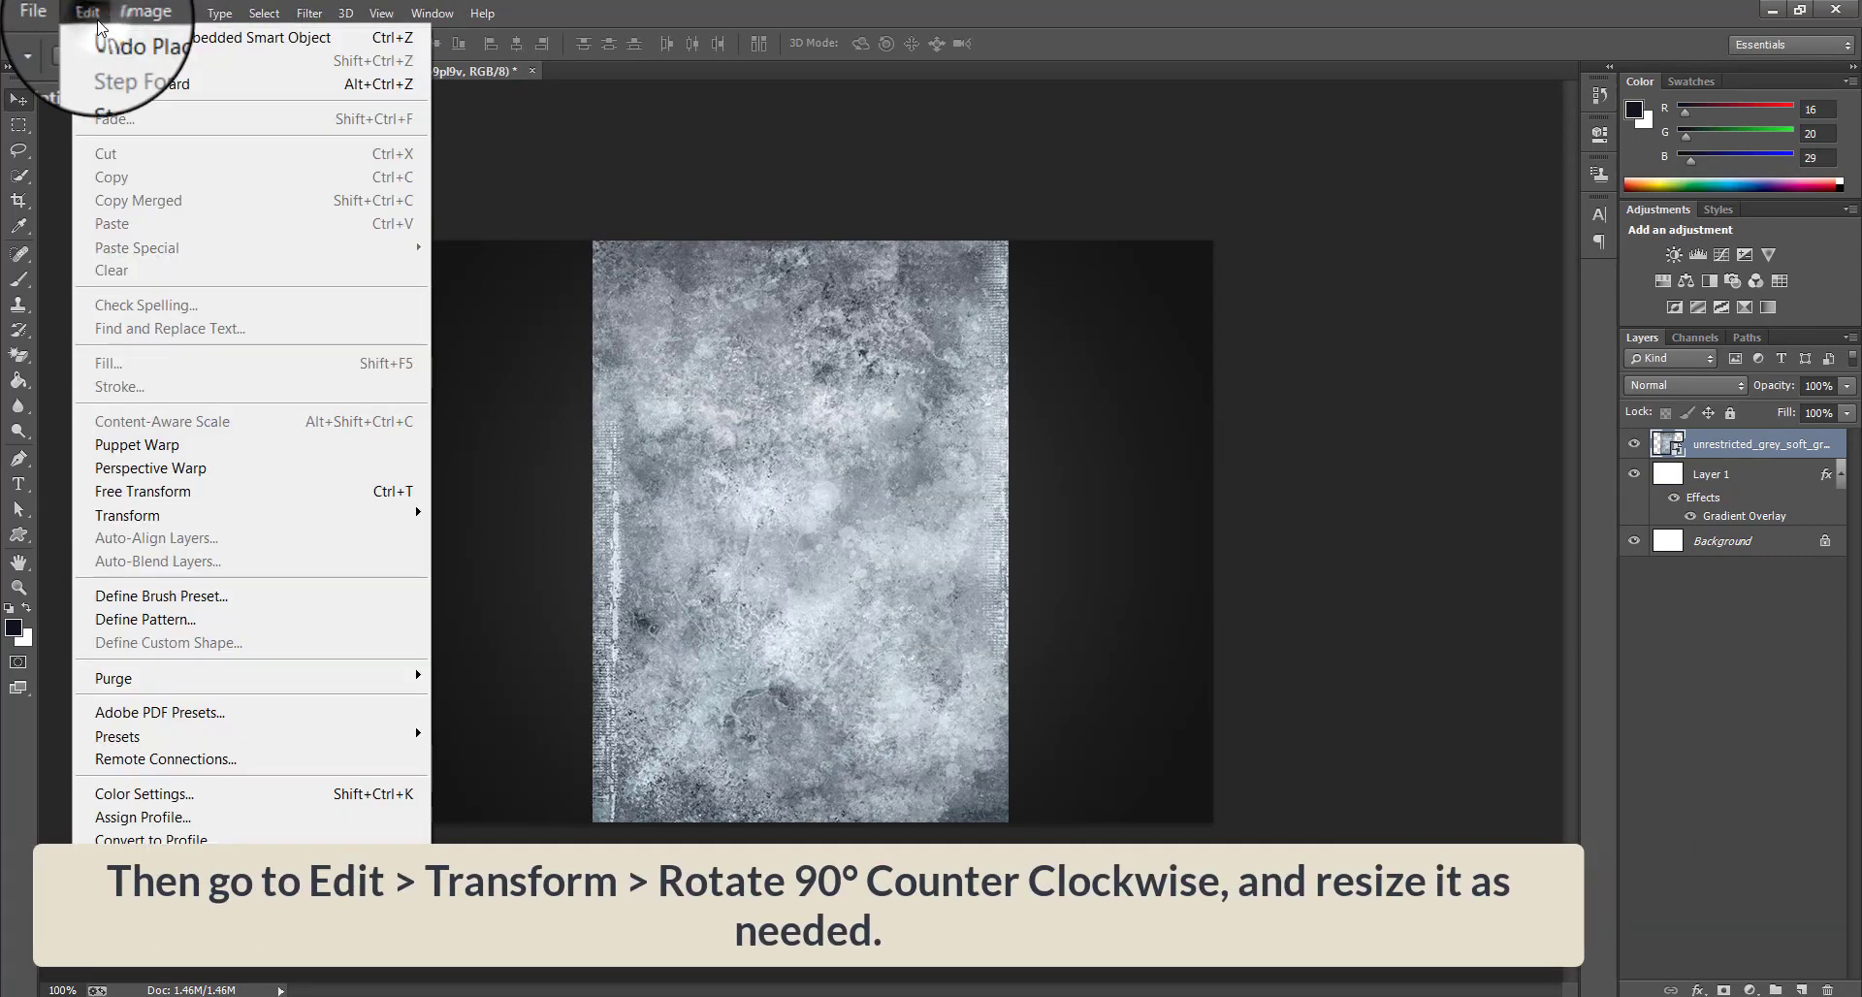
{"action": "mouse_move", "coordinate": [388, 515]}
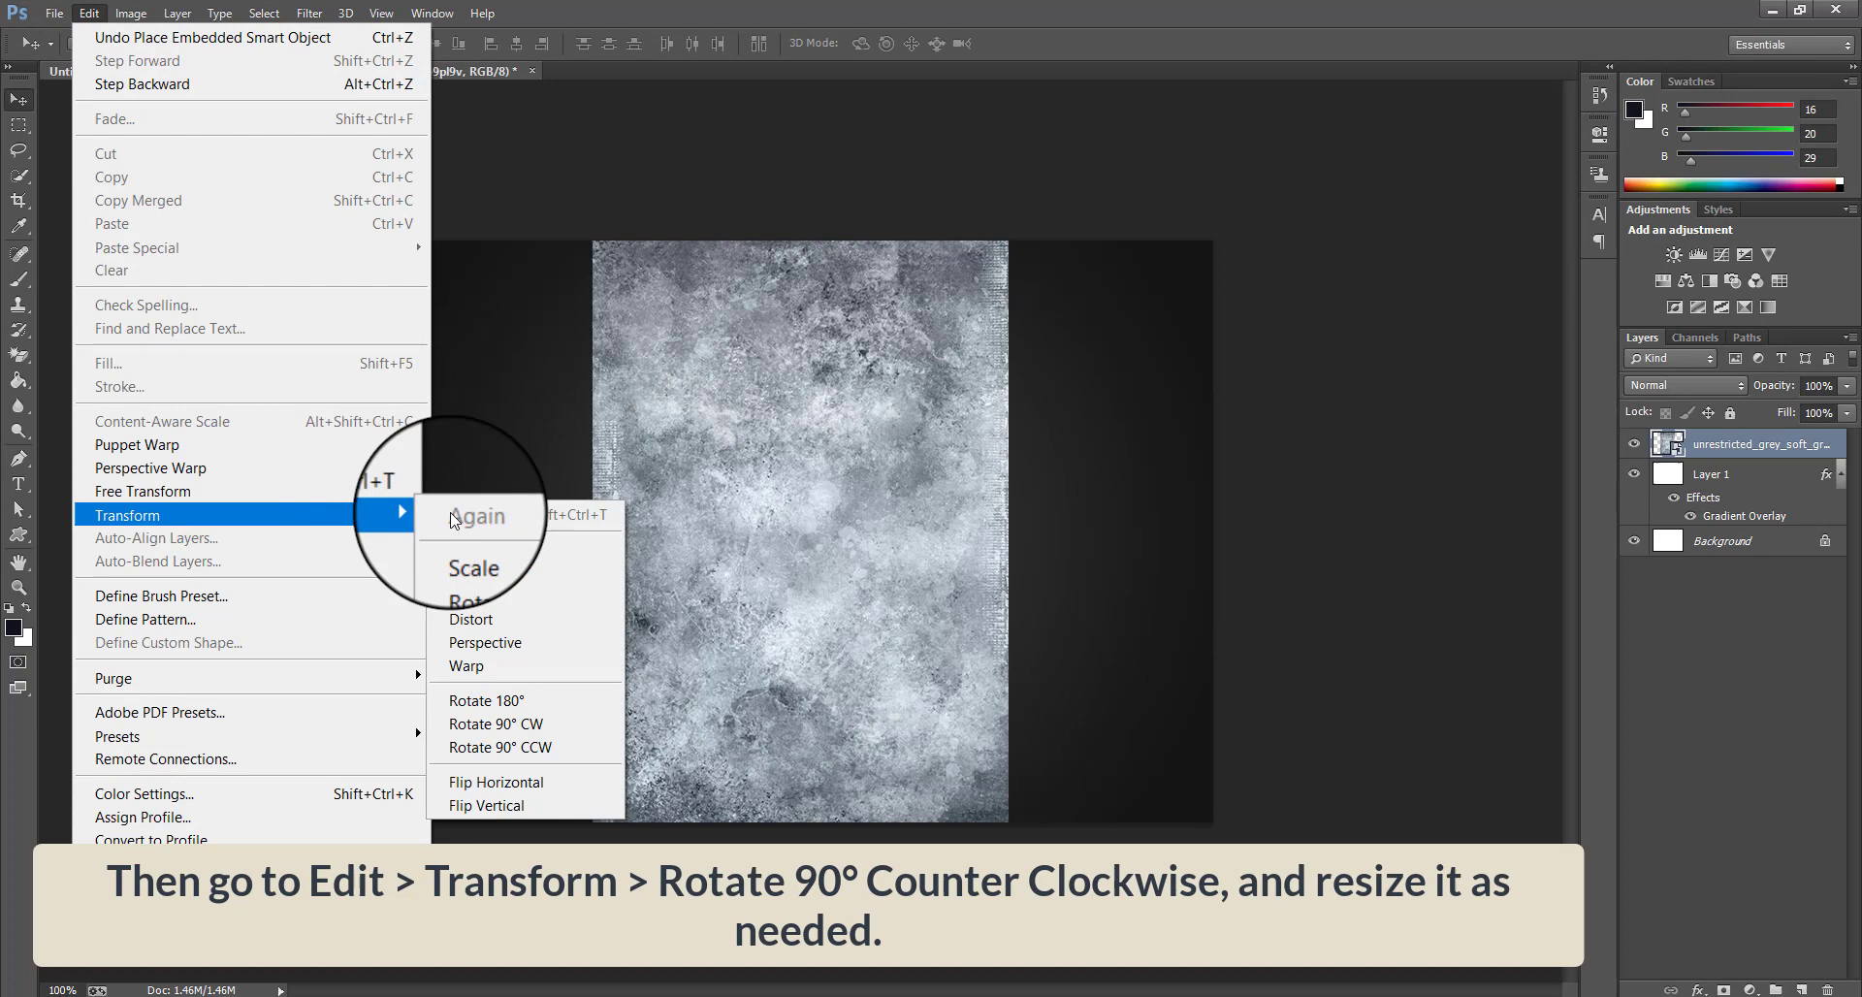
{"action": "left_click", "coordinate": [569, 753]}
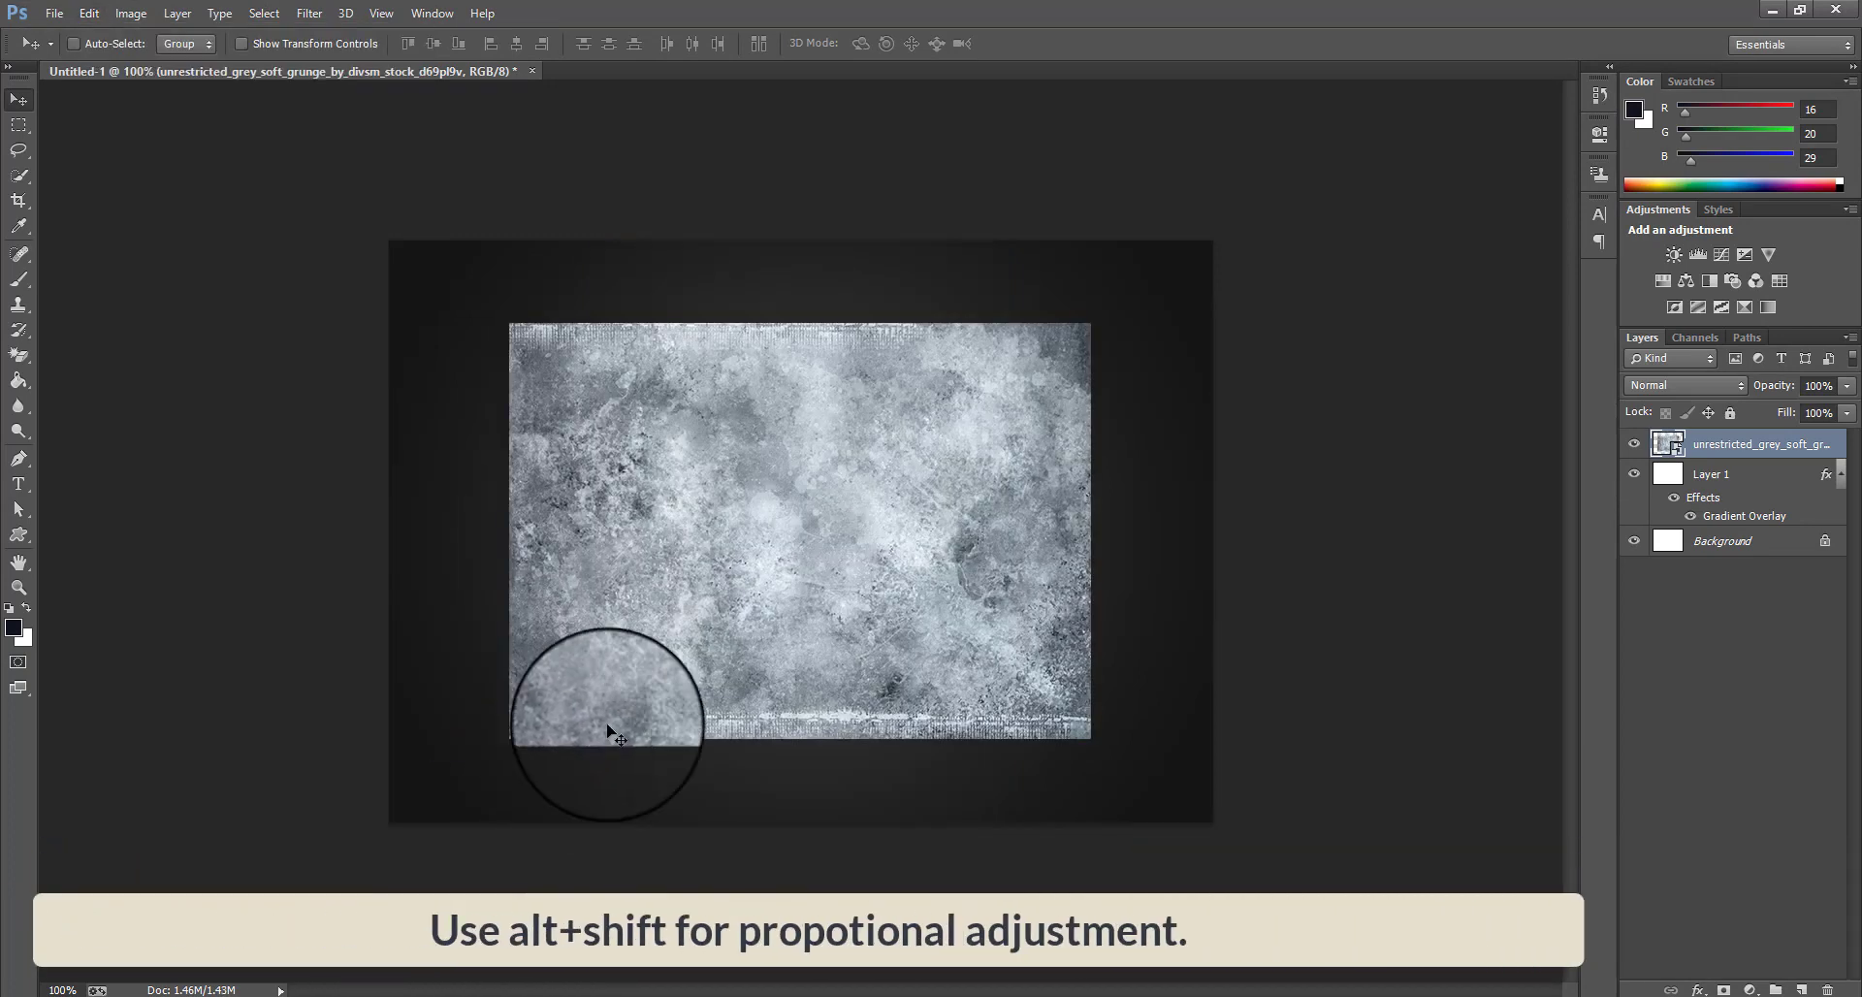
{"action": "key", "text": "ctrl+t"}
{"action": "left_click_drag", "start_coordinate": [1090, 738], "coordinate": [1233, 817]}
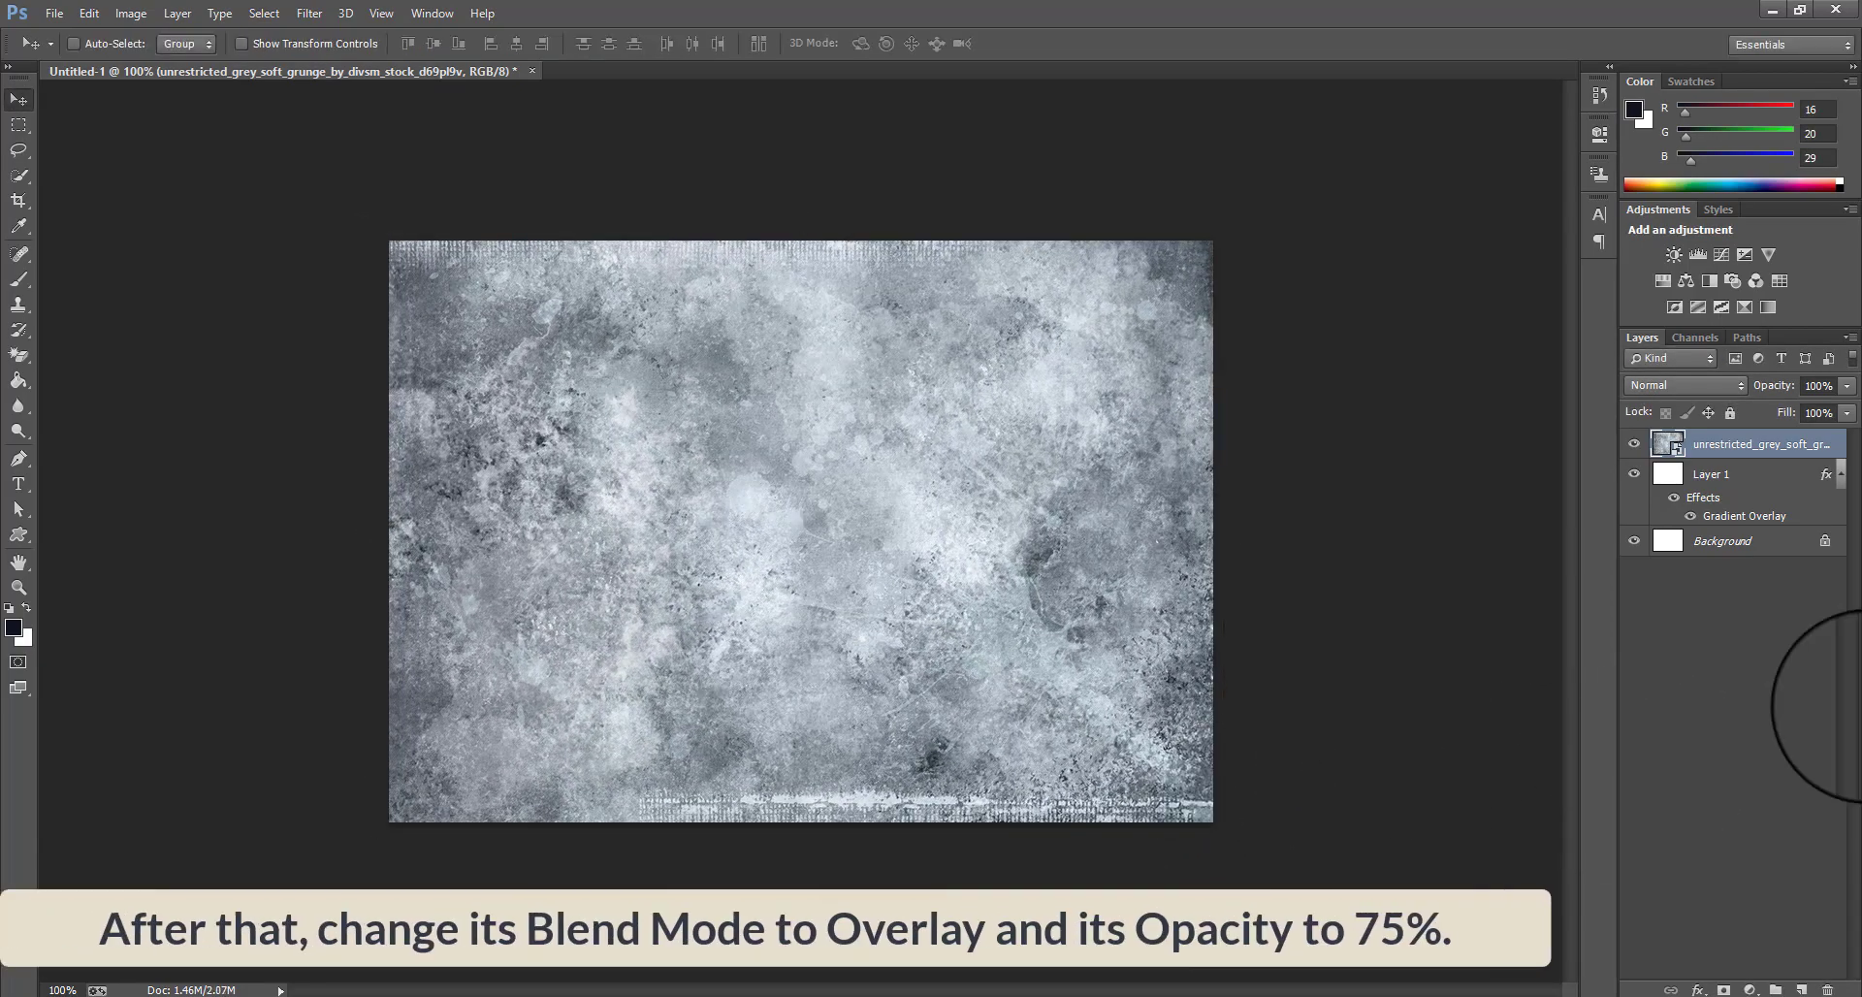
- Set the grunge layer's blend mode to Overlay and its opacity to 75%
{"action": "left_click", "coordinate": [1667, 390]}
{"action": "left_click", "coordinate": [1685, 694]}
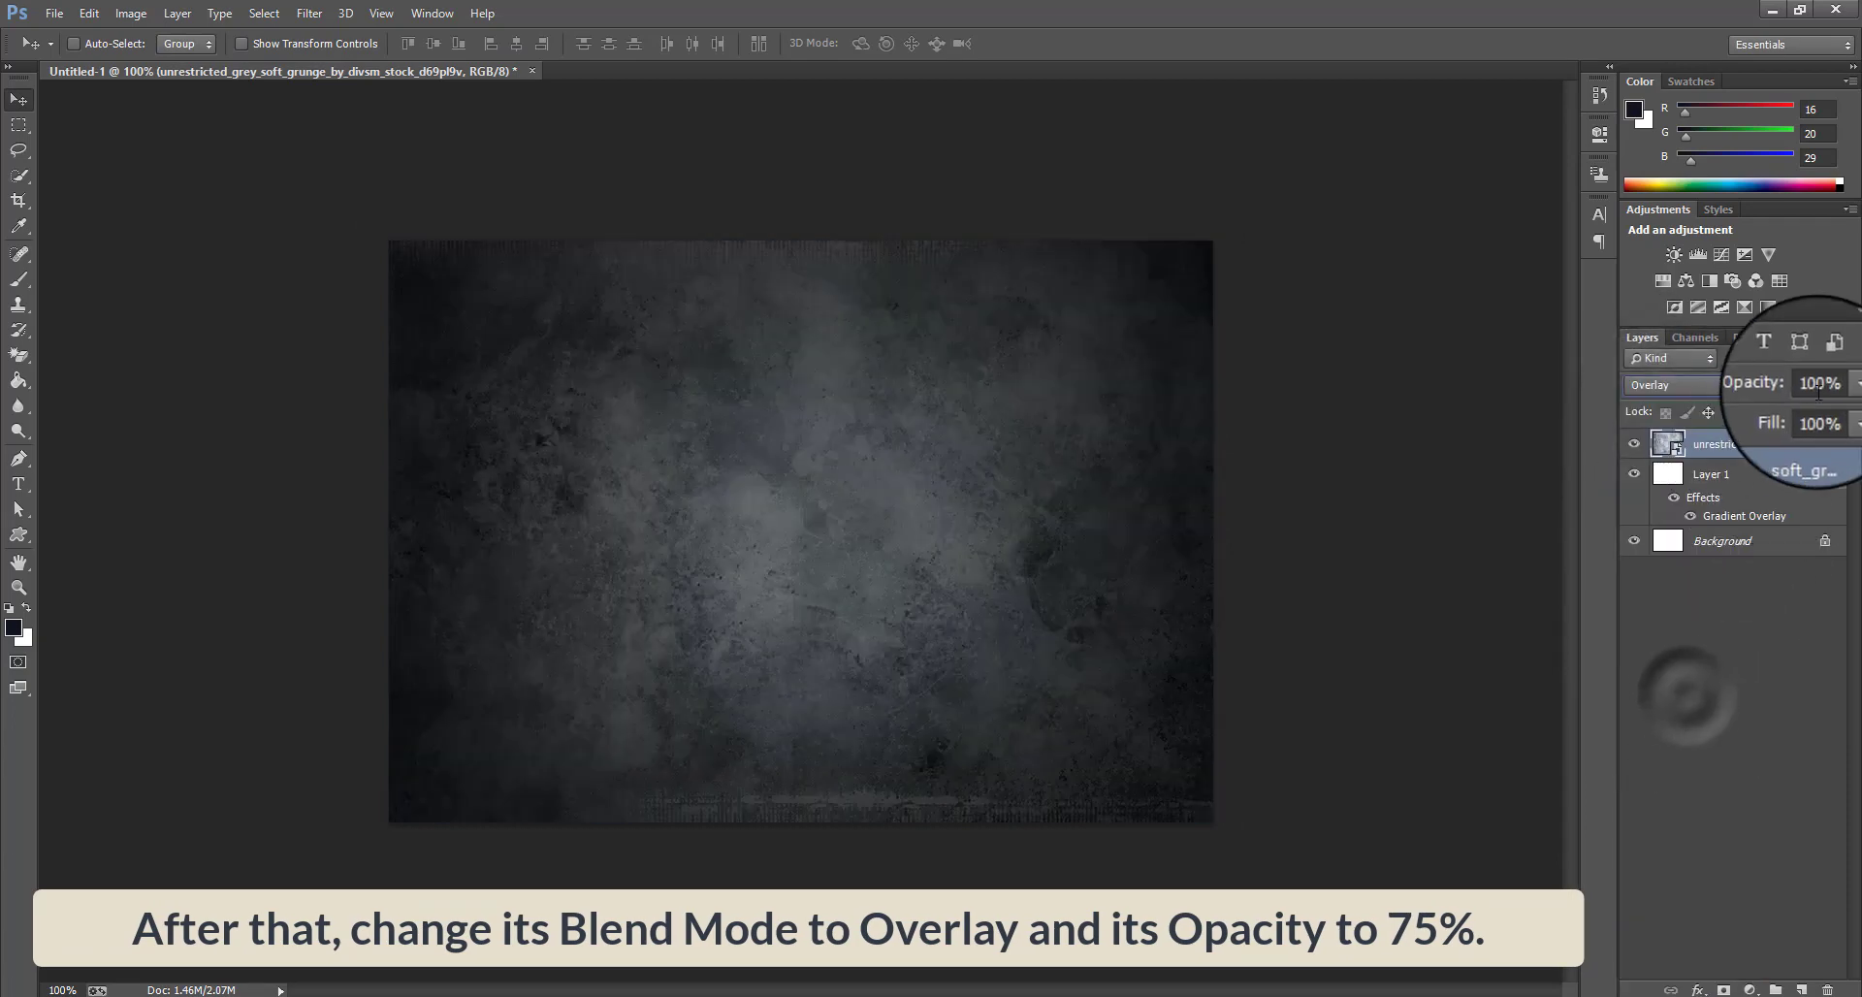
{"action": "type", "text": "75"}
{"action": "key", "text": "Return"}
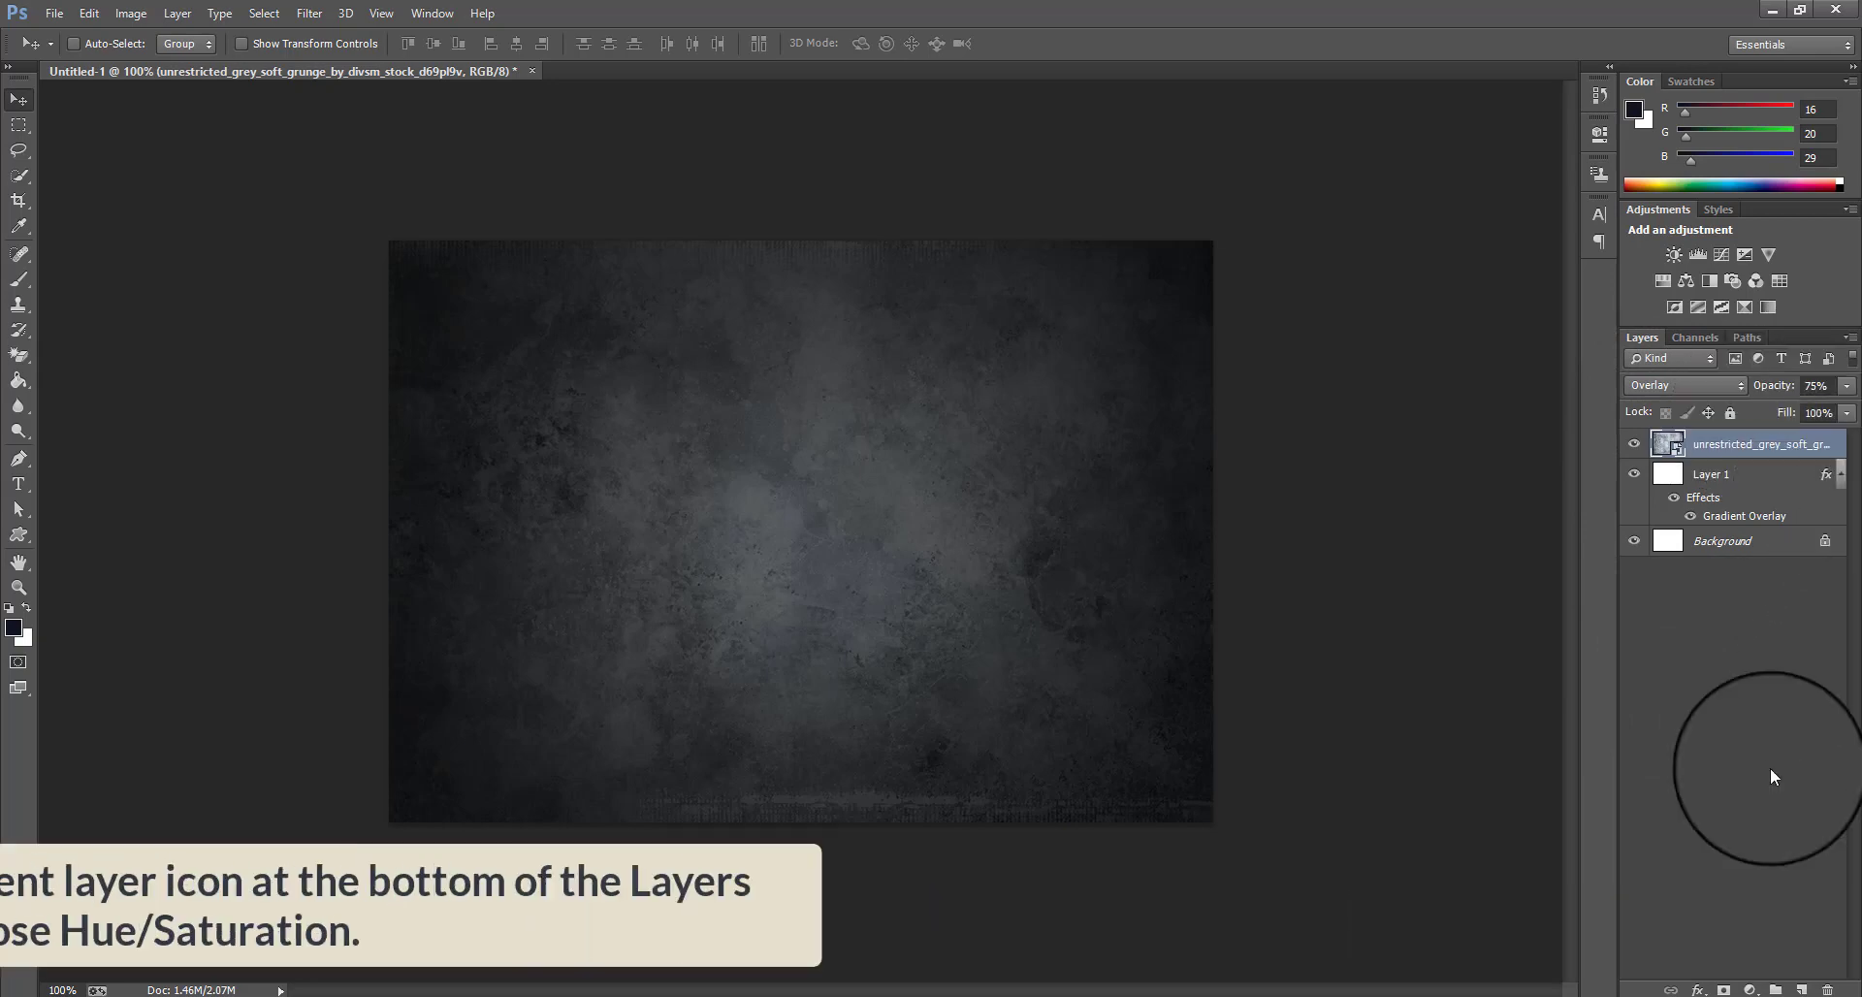
- Add a Hue/Saturation adjustment layer above the grunge layer with Hue 155, Saturation -50 and Lightness -9
{"action": "left_click", "coordinate": [1750, 990]}
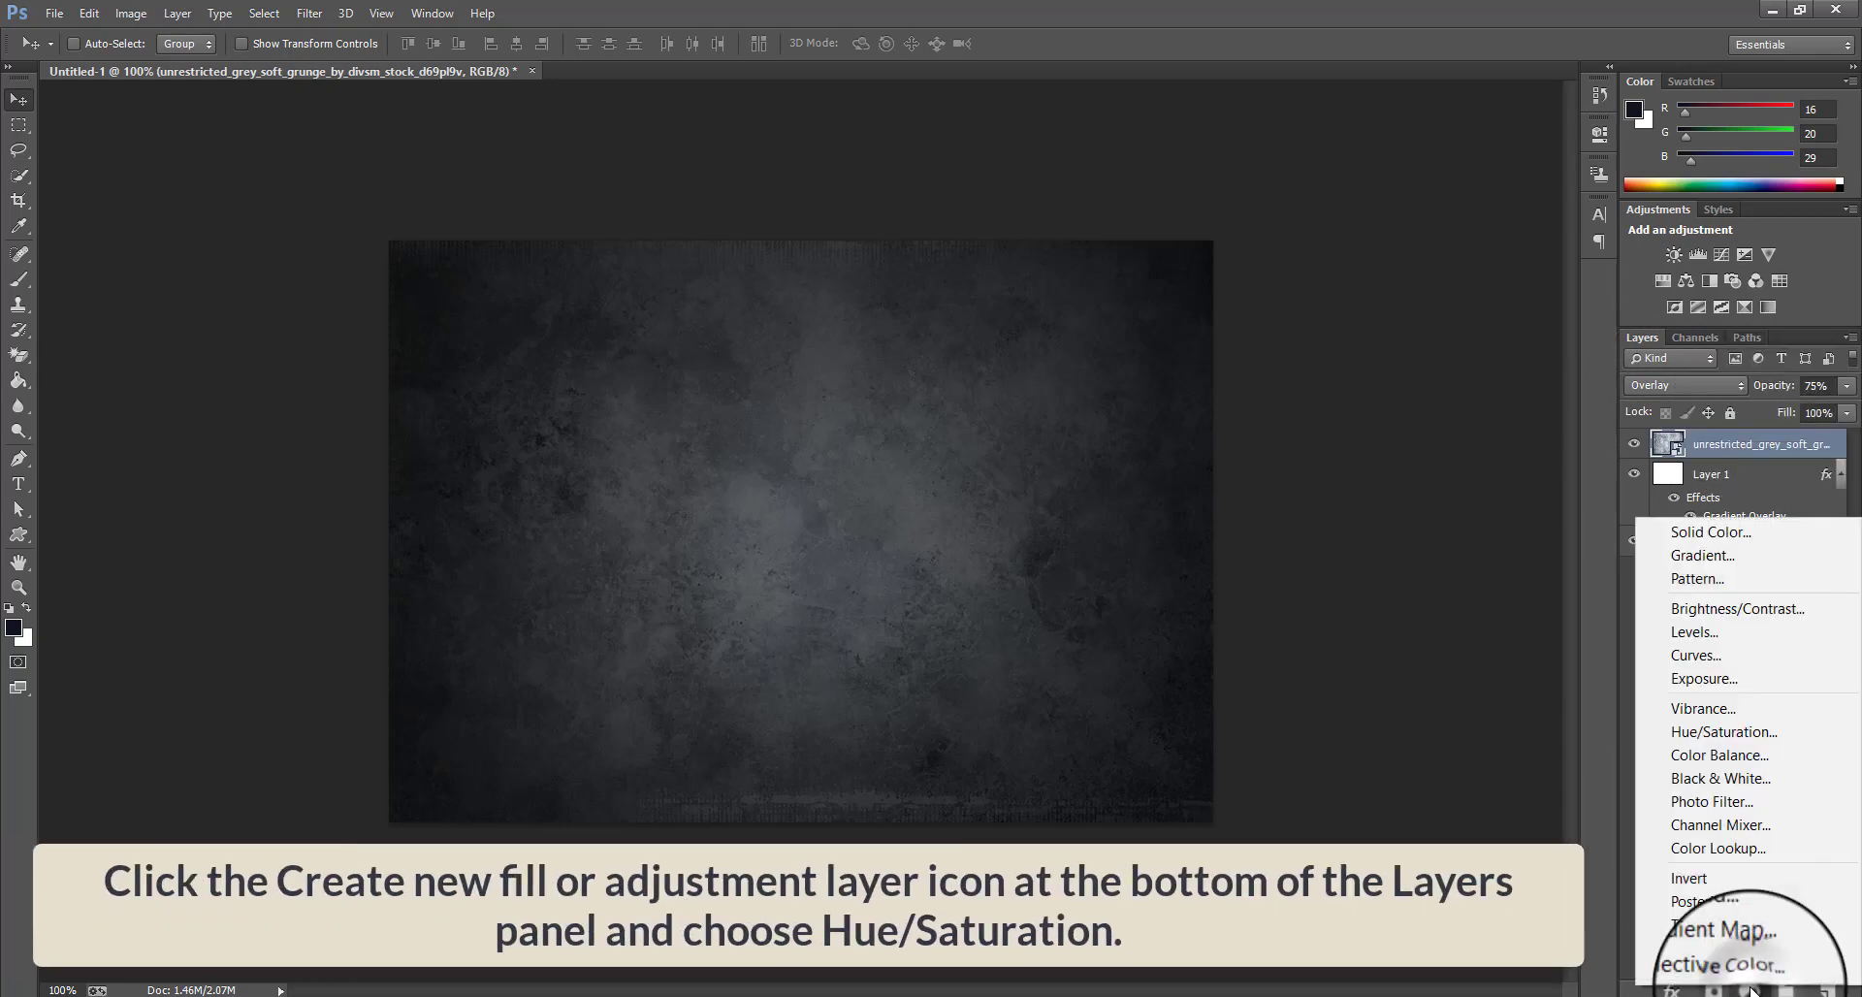
{"action": "left_click", "coordinate": [1786, 731]}
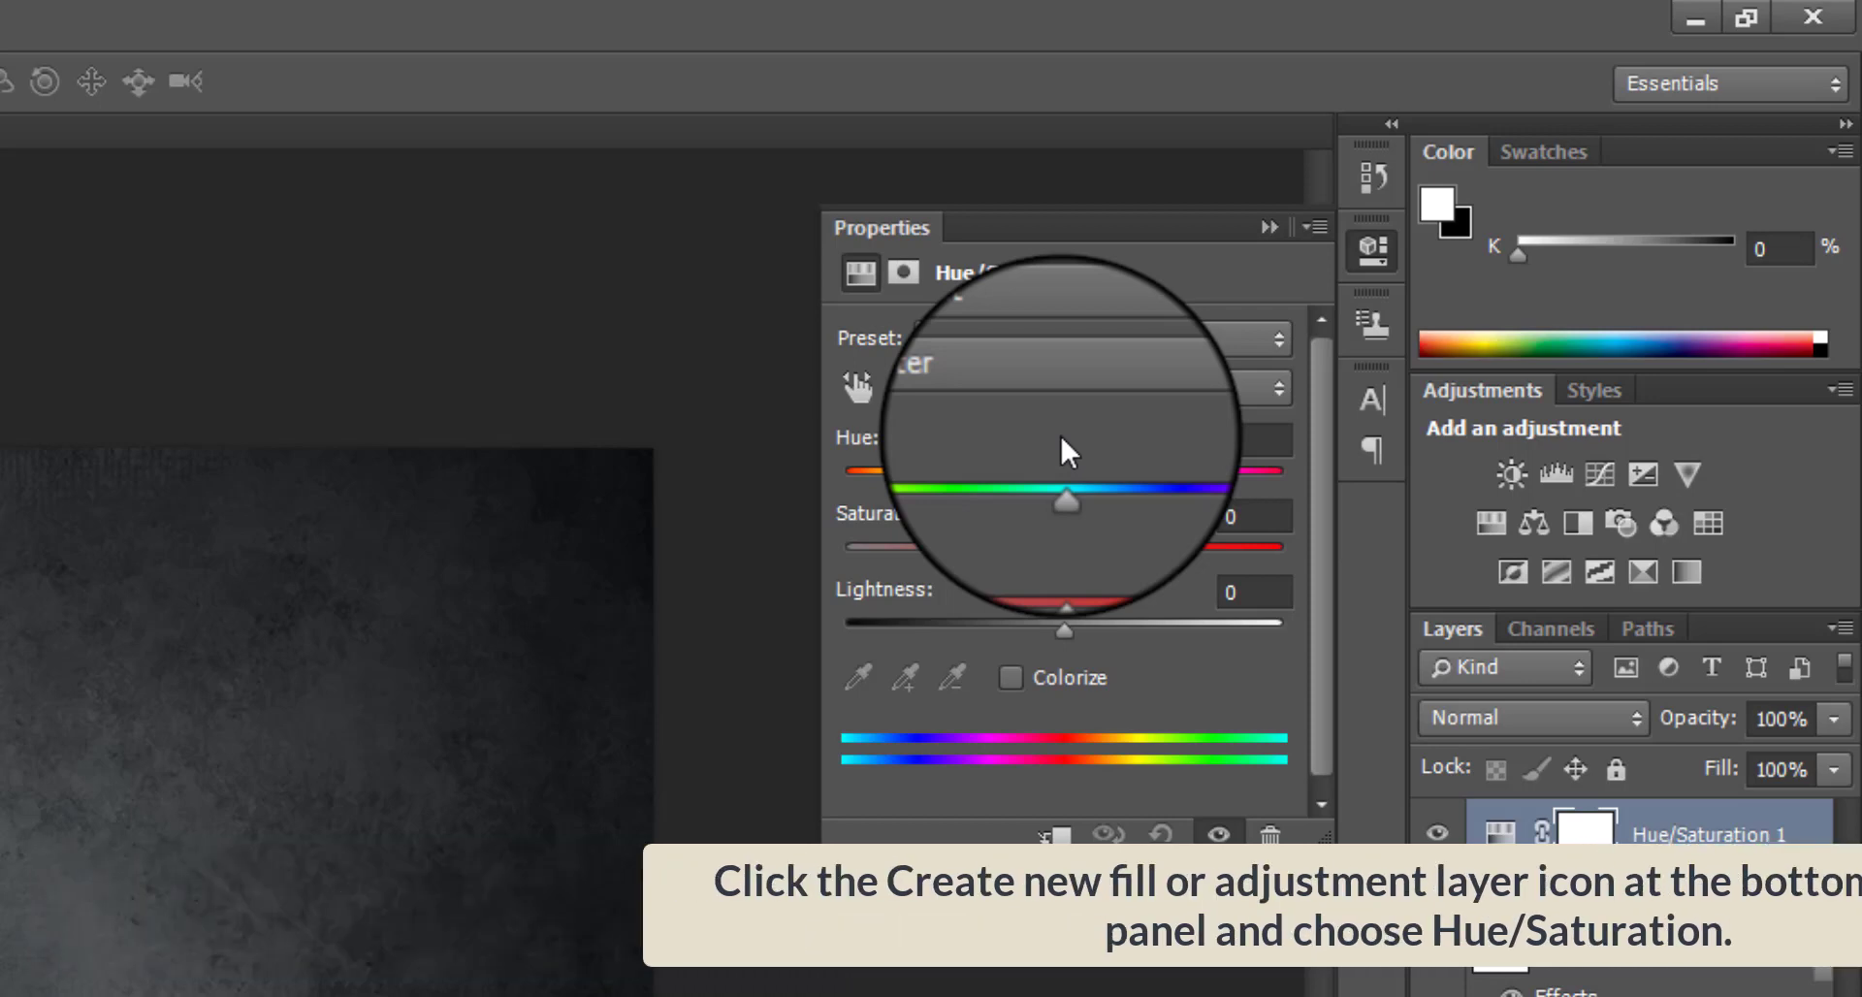
{"action": "left_click", "coordinate": [1229, 438]}
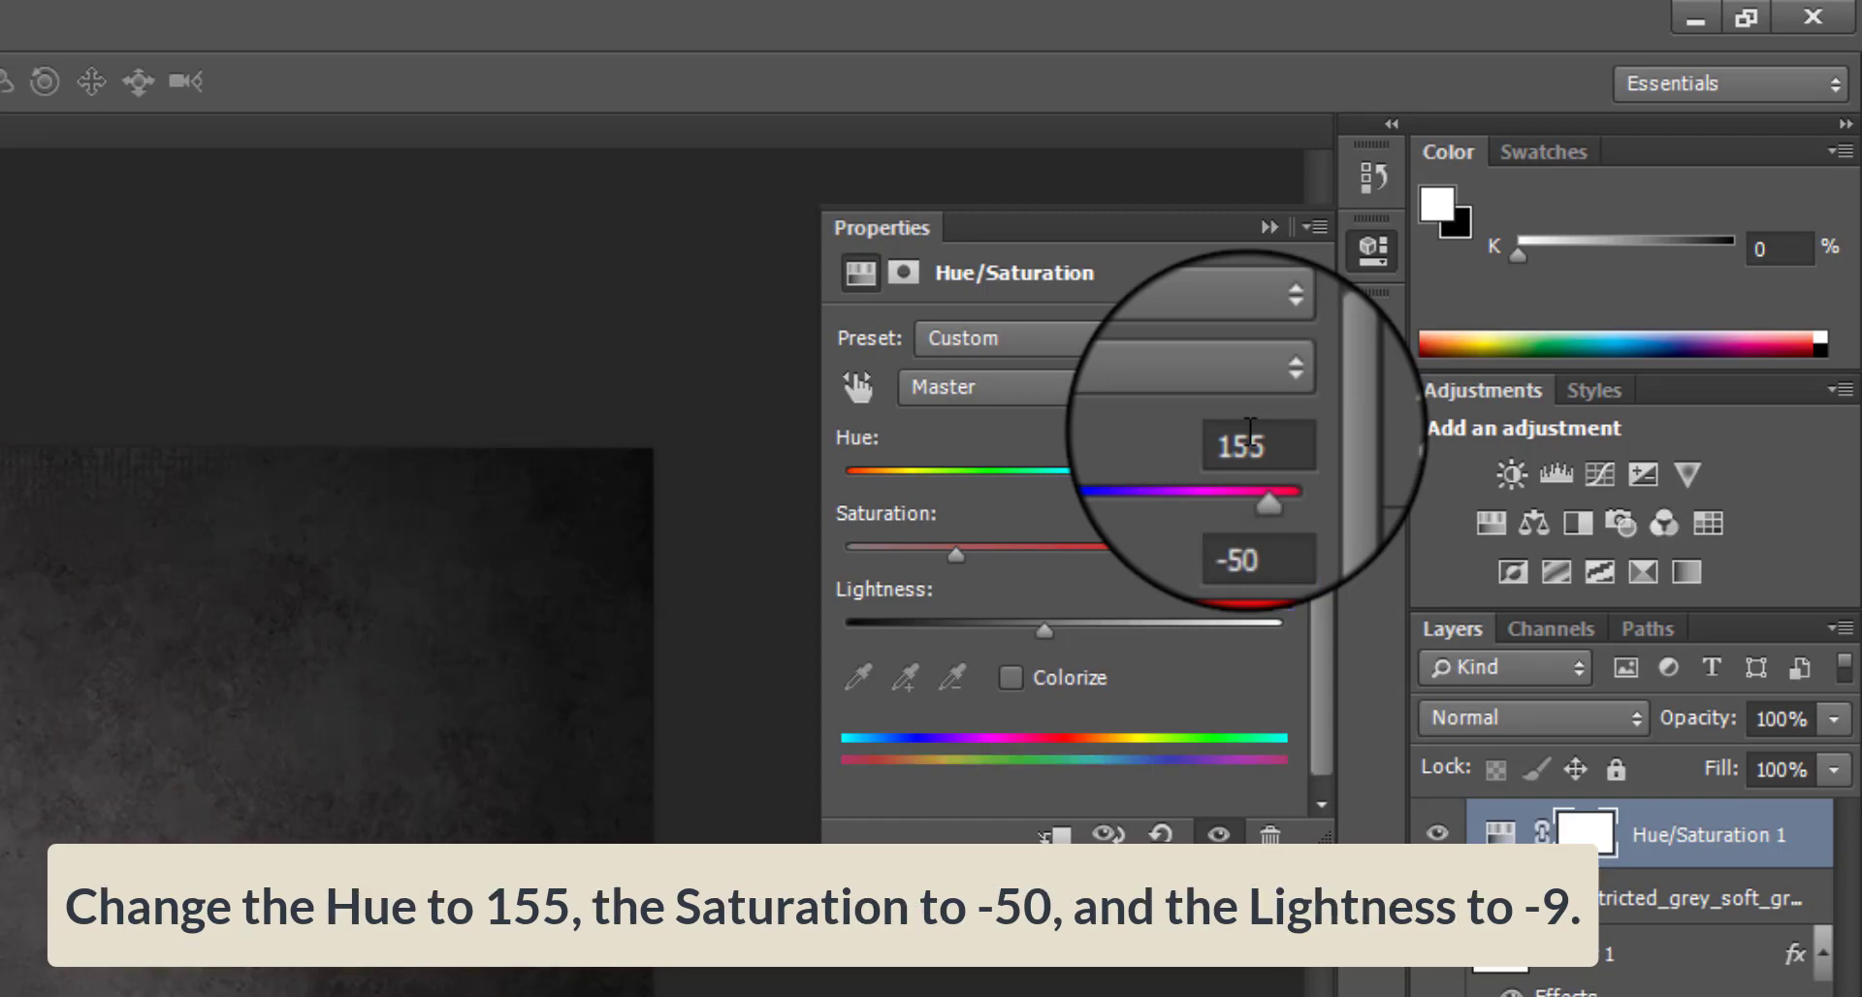
{"action": "key", "text": "Tab"}
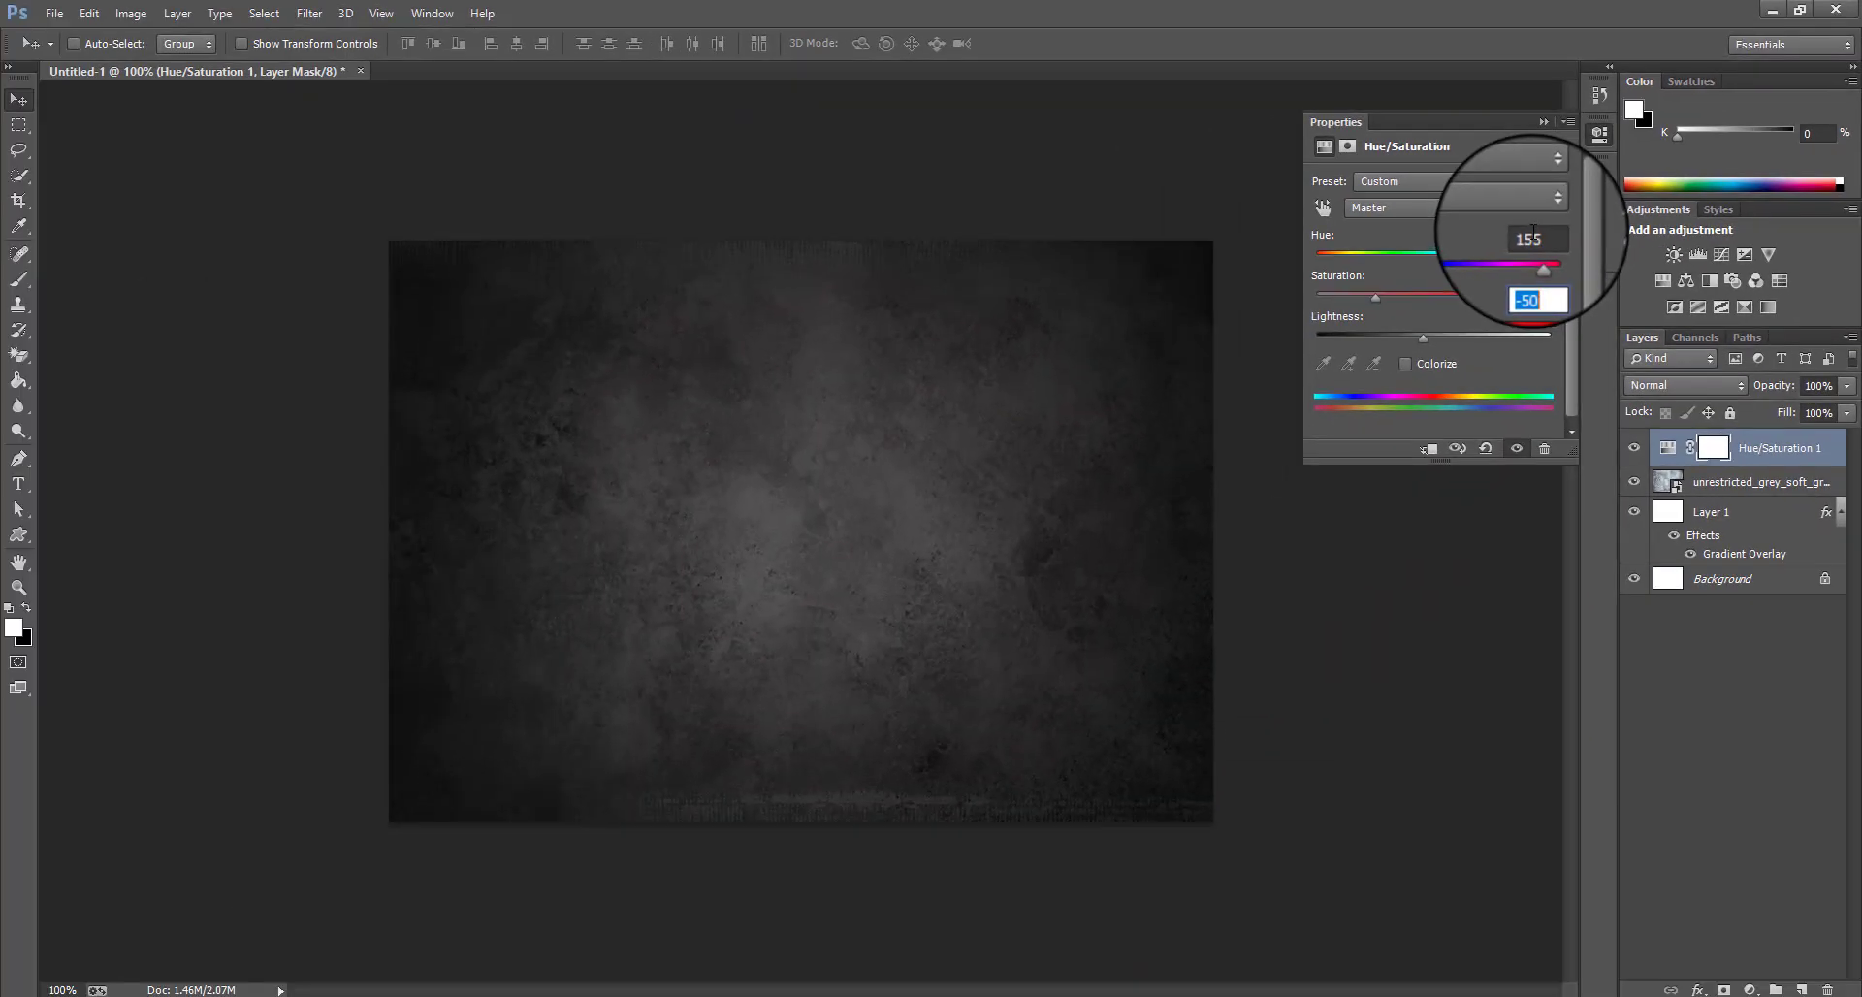
{"action": "left_click", "coordinate": [1545, 124]}
- Add the all-caps text ROYAL on the canvas in the RockoUltraFLF font
{"action": "left_click", "coordinate": [18, 483]}
{"action": "left_click", "coordinate": [503, 545]}
{"action": "type", "text": "RO"}
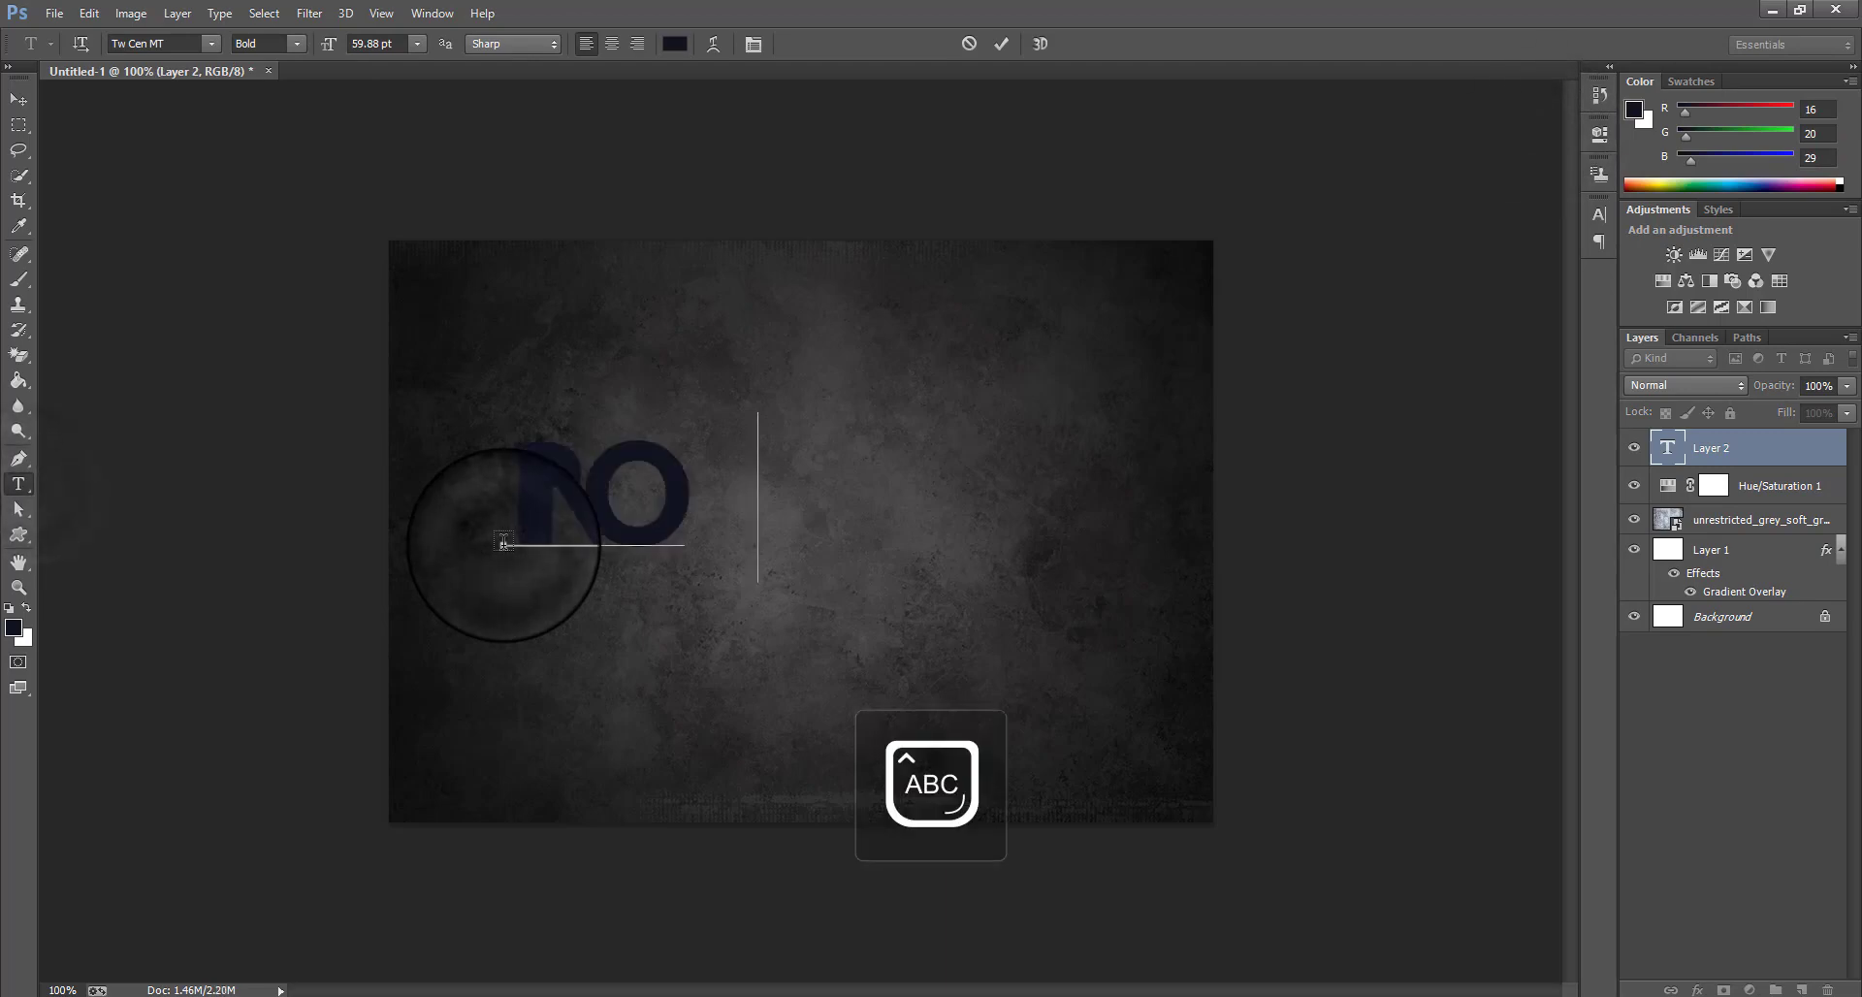
{"action": "type", "text": "YAL"}
{"action": "key", "text": "ctrl+a"}
{"action": "left_click", "coordinate": [147, 43]}
{"action": "key", "text": "Return"}
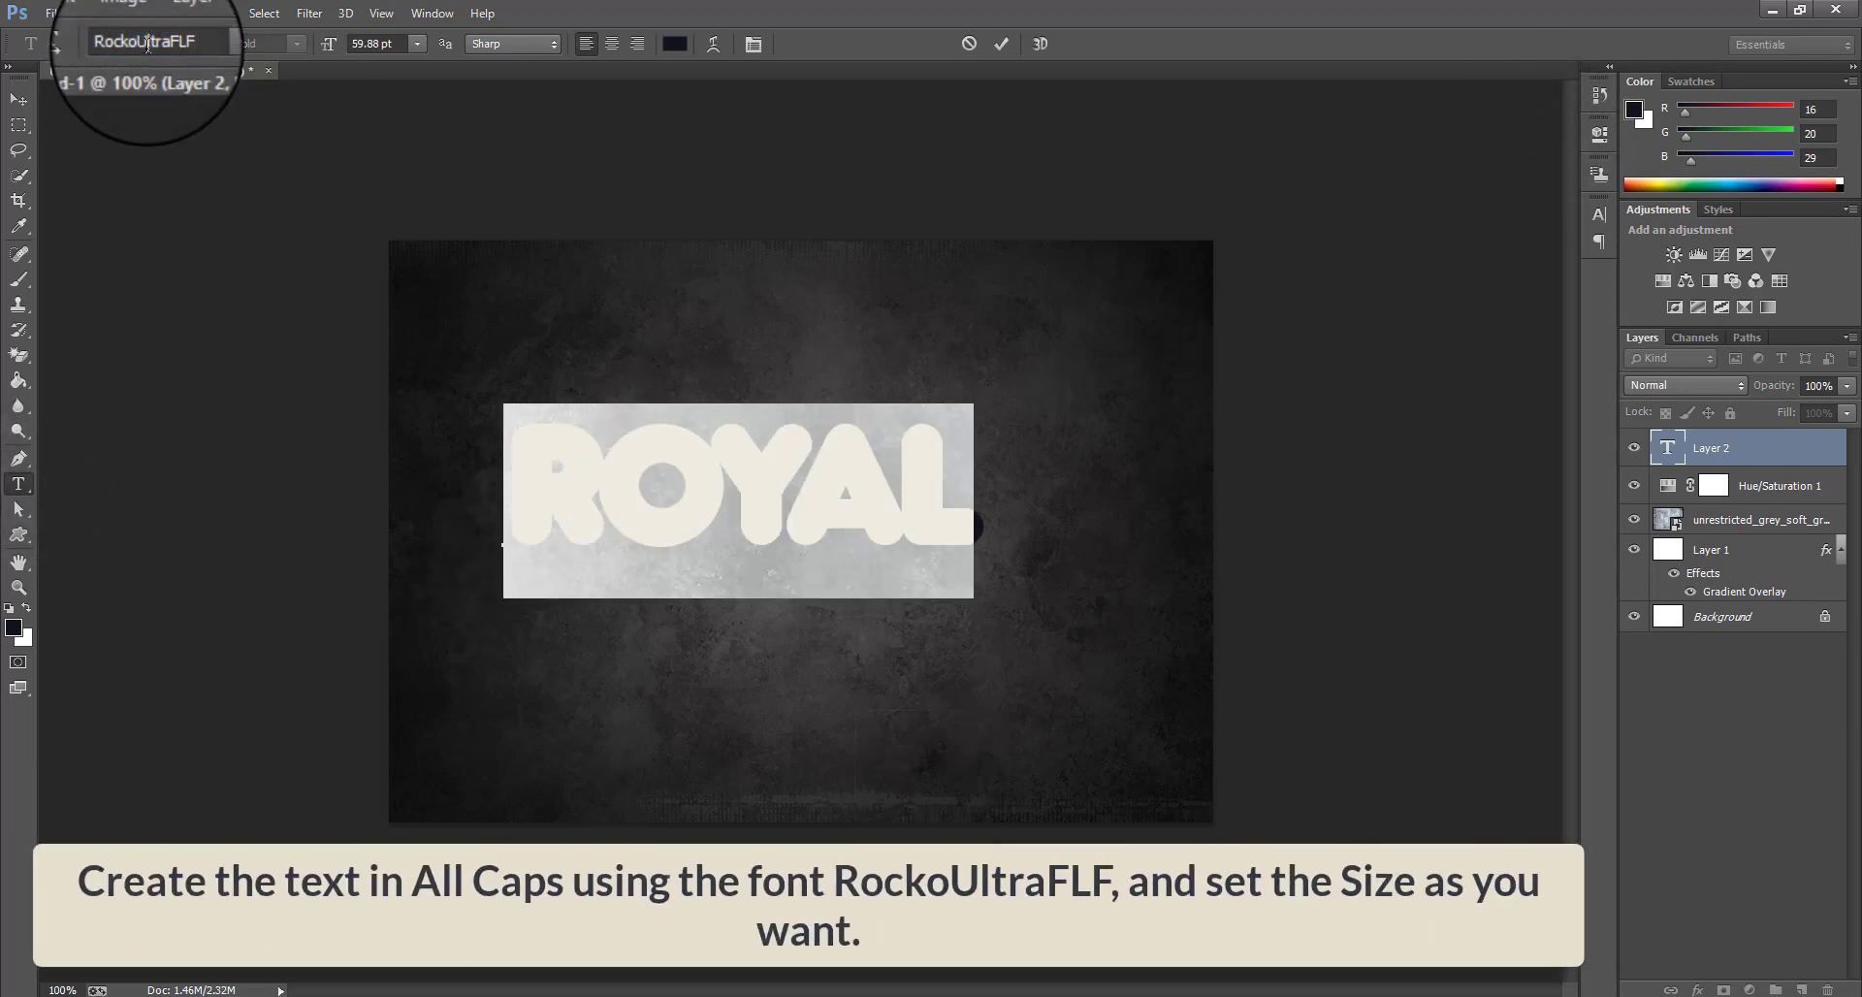
- Set the ROYAL text's size to 100 pt and its color to white
{"action": "double_click", "coordinate": [365, 43]}
{"action": "type", "text": "200"}
{"action": "double_click", "coordinate": [365, 43]}
{"action": "type", "text": "100"}
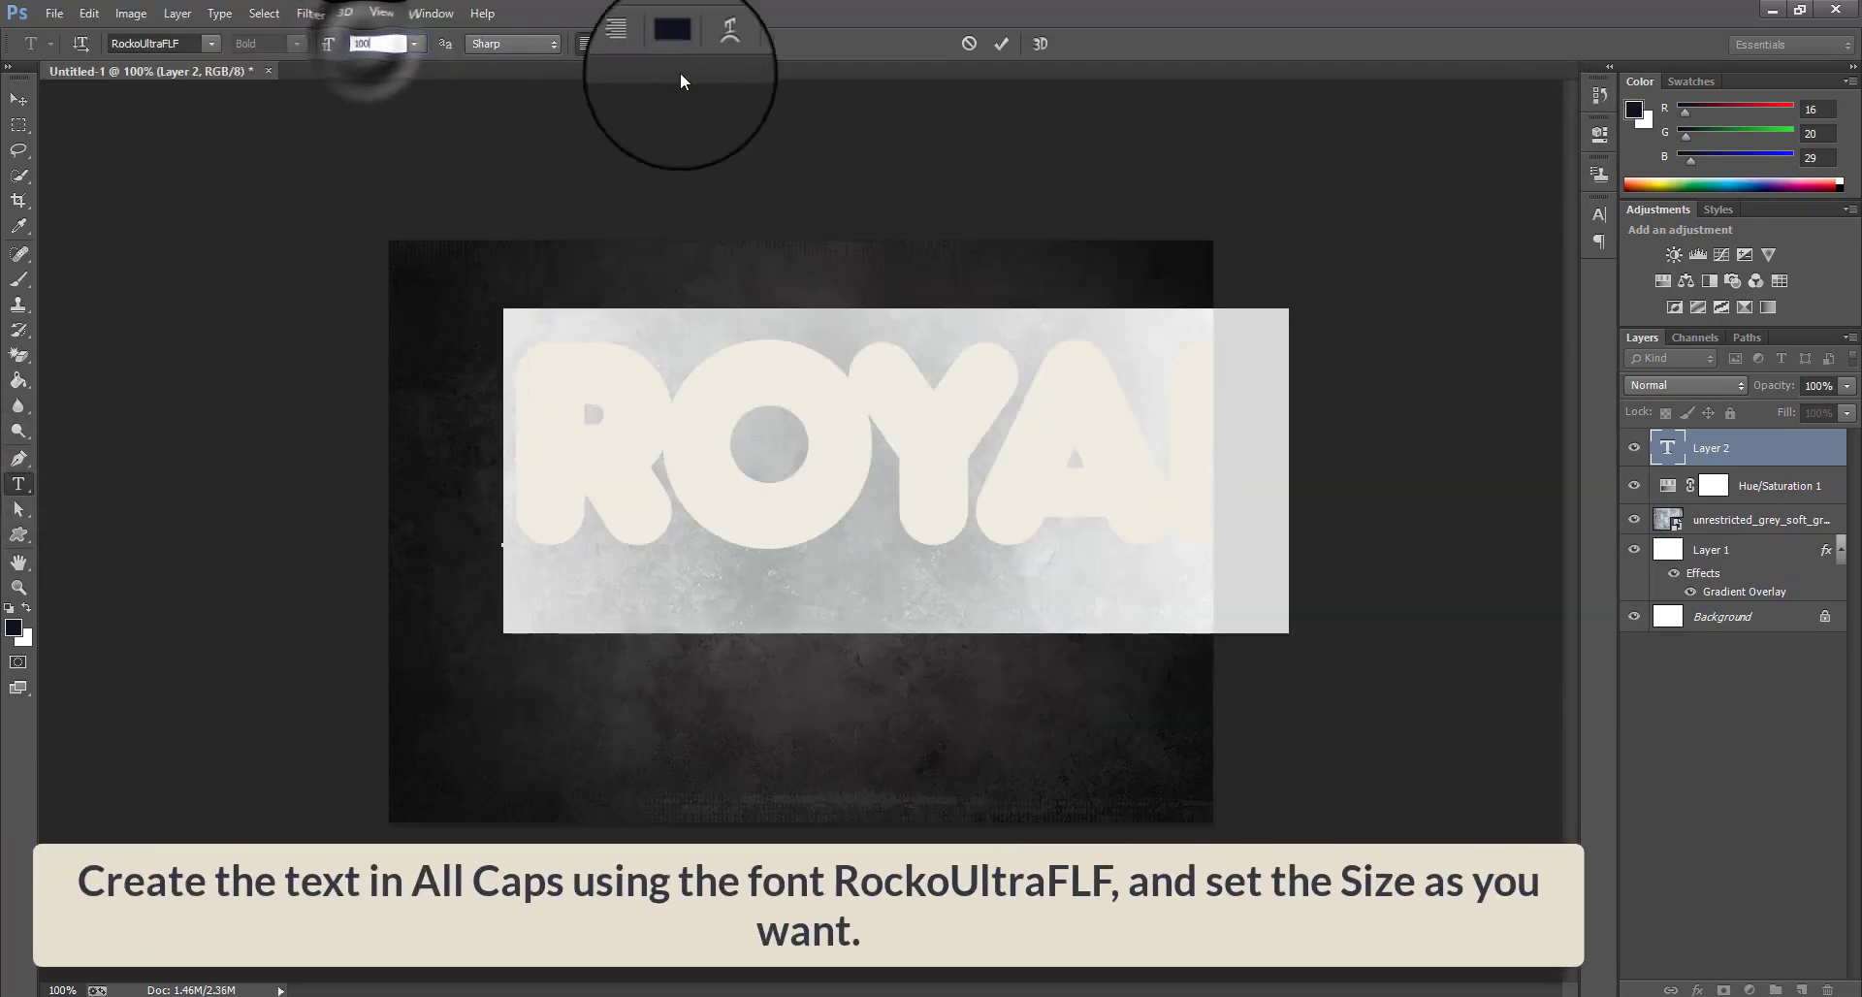
{"action": "left_click", "coordinate": [673, 47]}
{"action": "left_click_drag", "start_coordinate": [378, 229], "coordinate": [167, 172]}
{"action": "left_click", "coordinate": [675, 170]}
- Set the tracking of the ROYAL text to 0 and commit the text edit
{"action": "left_click", "coordinate": [755, 45]}
{"action": "left_click", "coordinate": [1513, 279]}
{"action": "key", "text": "Tab"}
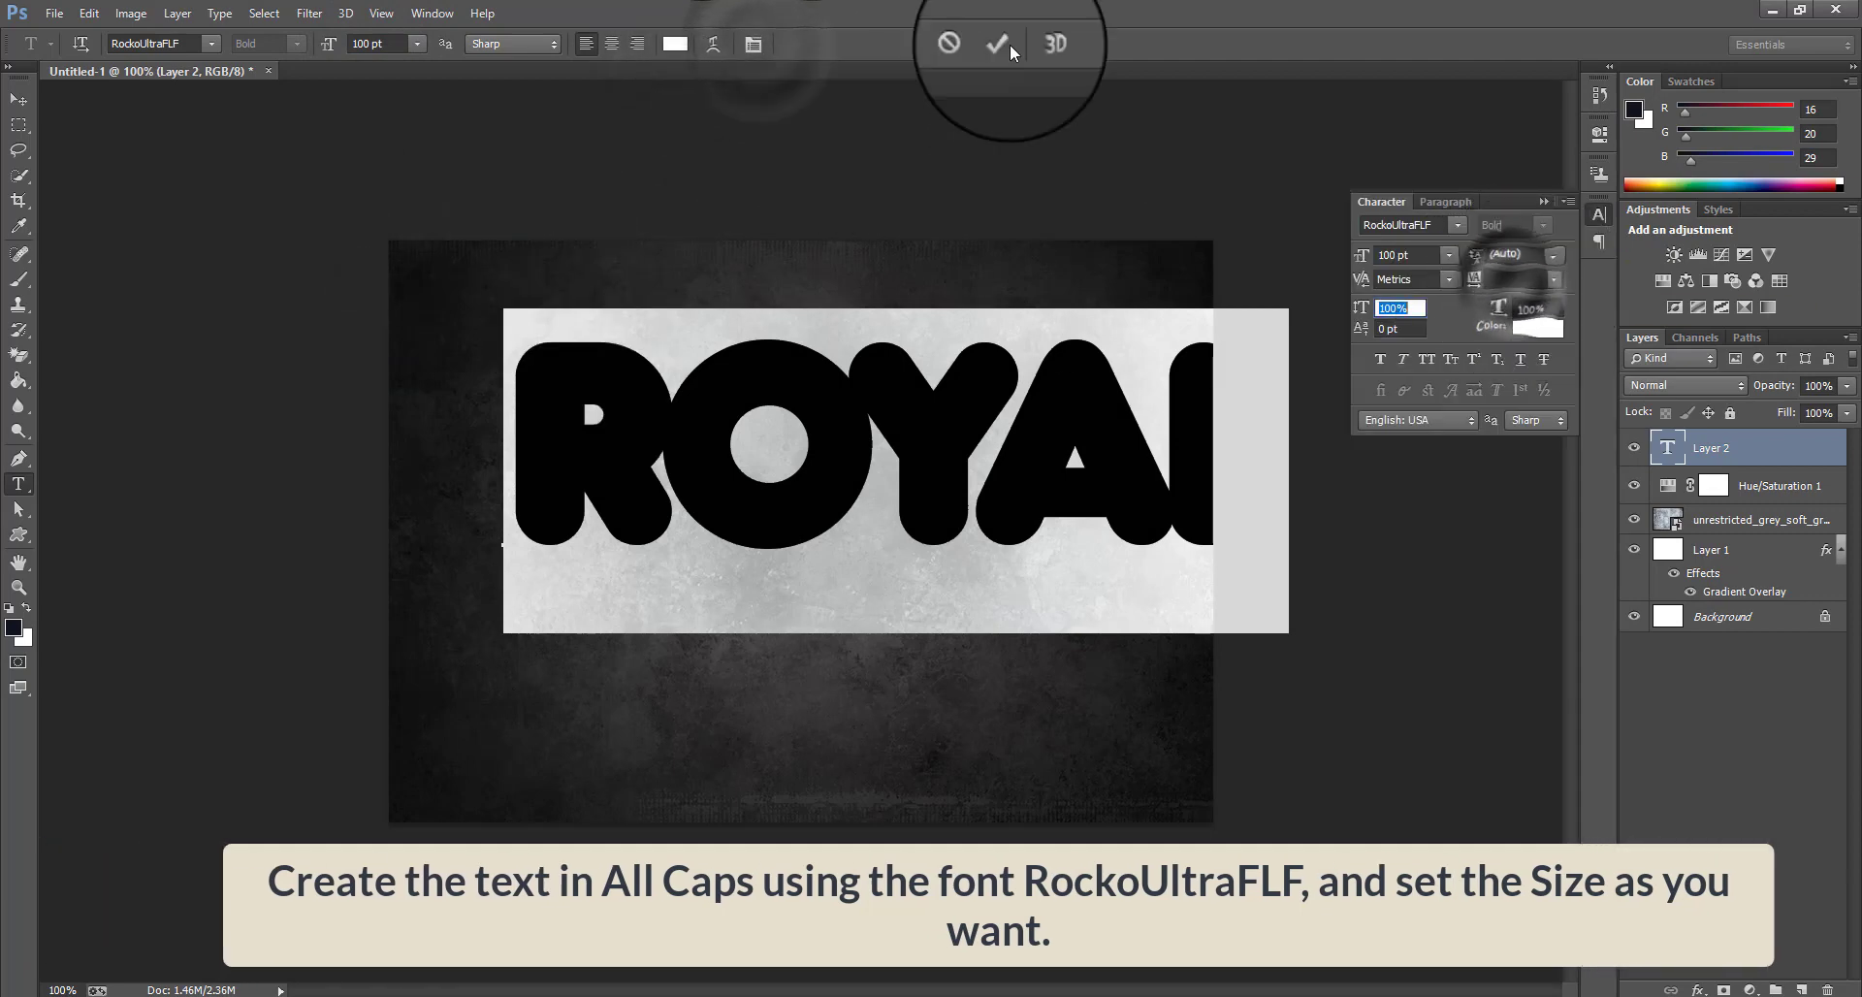
{"action": "left_click", "coordinate": [1000, 44]}
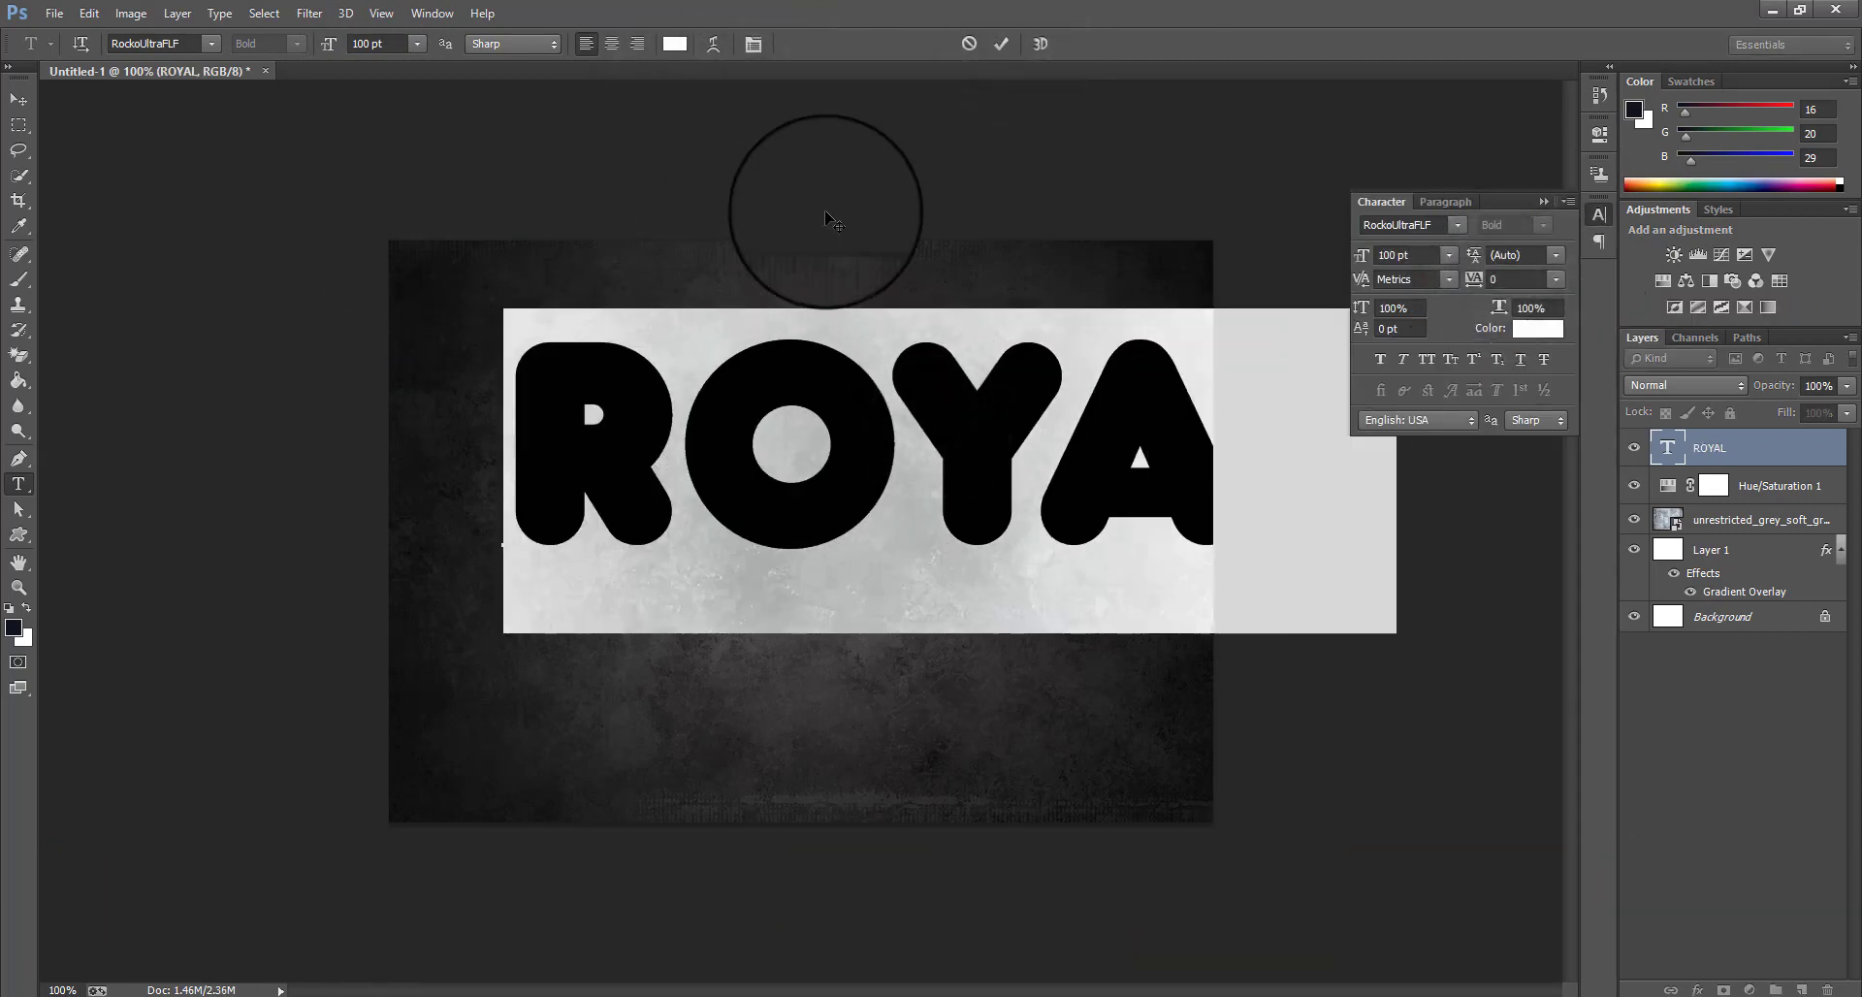
{"action": "left_click", "coordinate": [1001, 44]}
- Center the ROYAL text vertically and horizontally on the canvas
{"action": "left_click", "coordinate": [18, 99]}
{"action": "key", "text": "ctrl+a"}
{"action": "left_click", "coordinate": [428, 44]}
{"action": "left_click", "coordinate": [514, 44]}
{"action": "key", "text": "ctrl+d"}
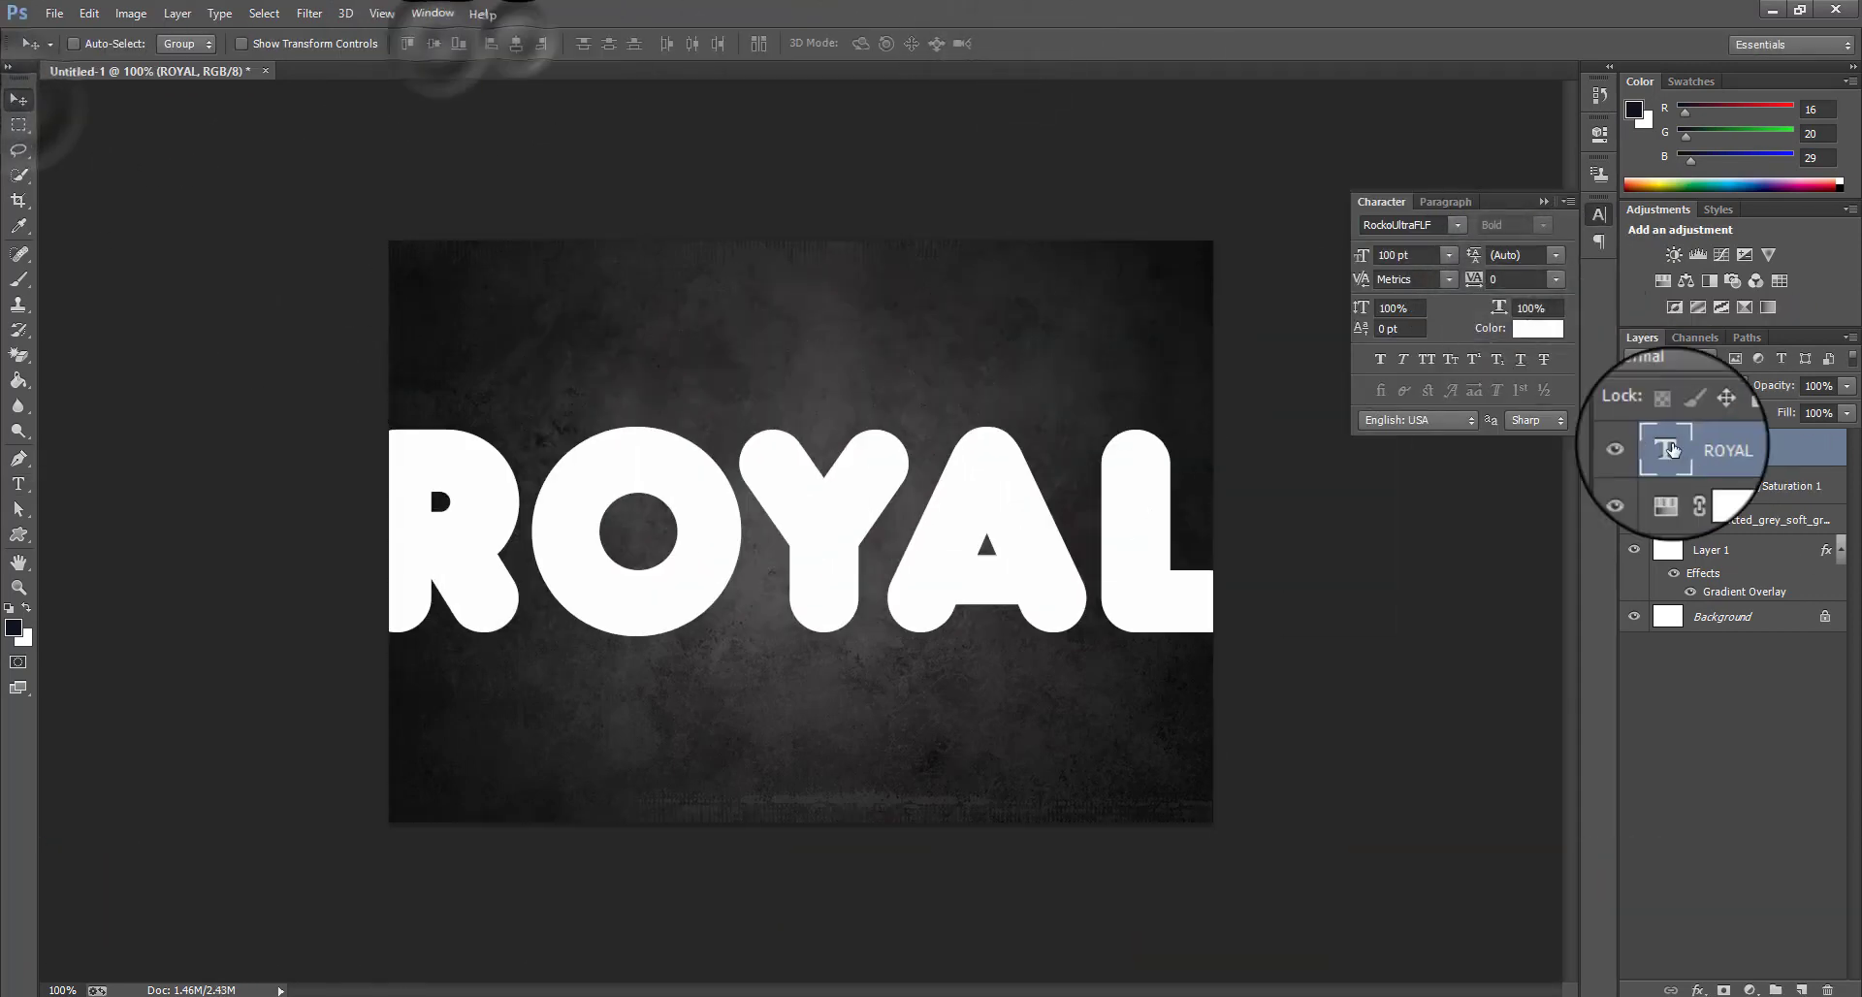
- Reduce the ROYAL text's size to 83 pt and commit the change
{"action": "double_click", "coordinate": [1669, 447]}
{"action": "left_click_drag", "start_coordinate": [373, 44], "coordinate": [314, 44]}
{"action": "left_click", "coordinate": [1001, 44]}
{"action": "key", "text": "v"}
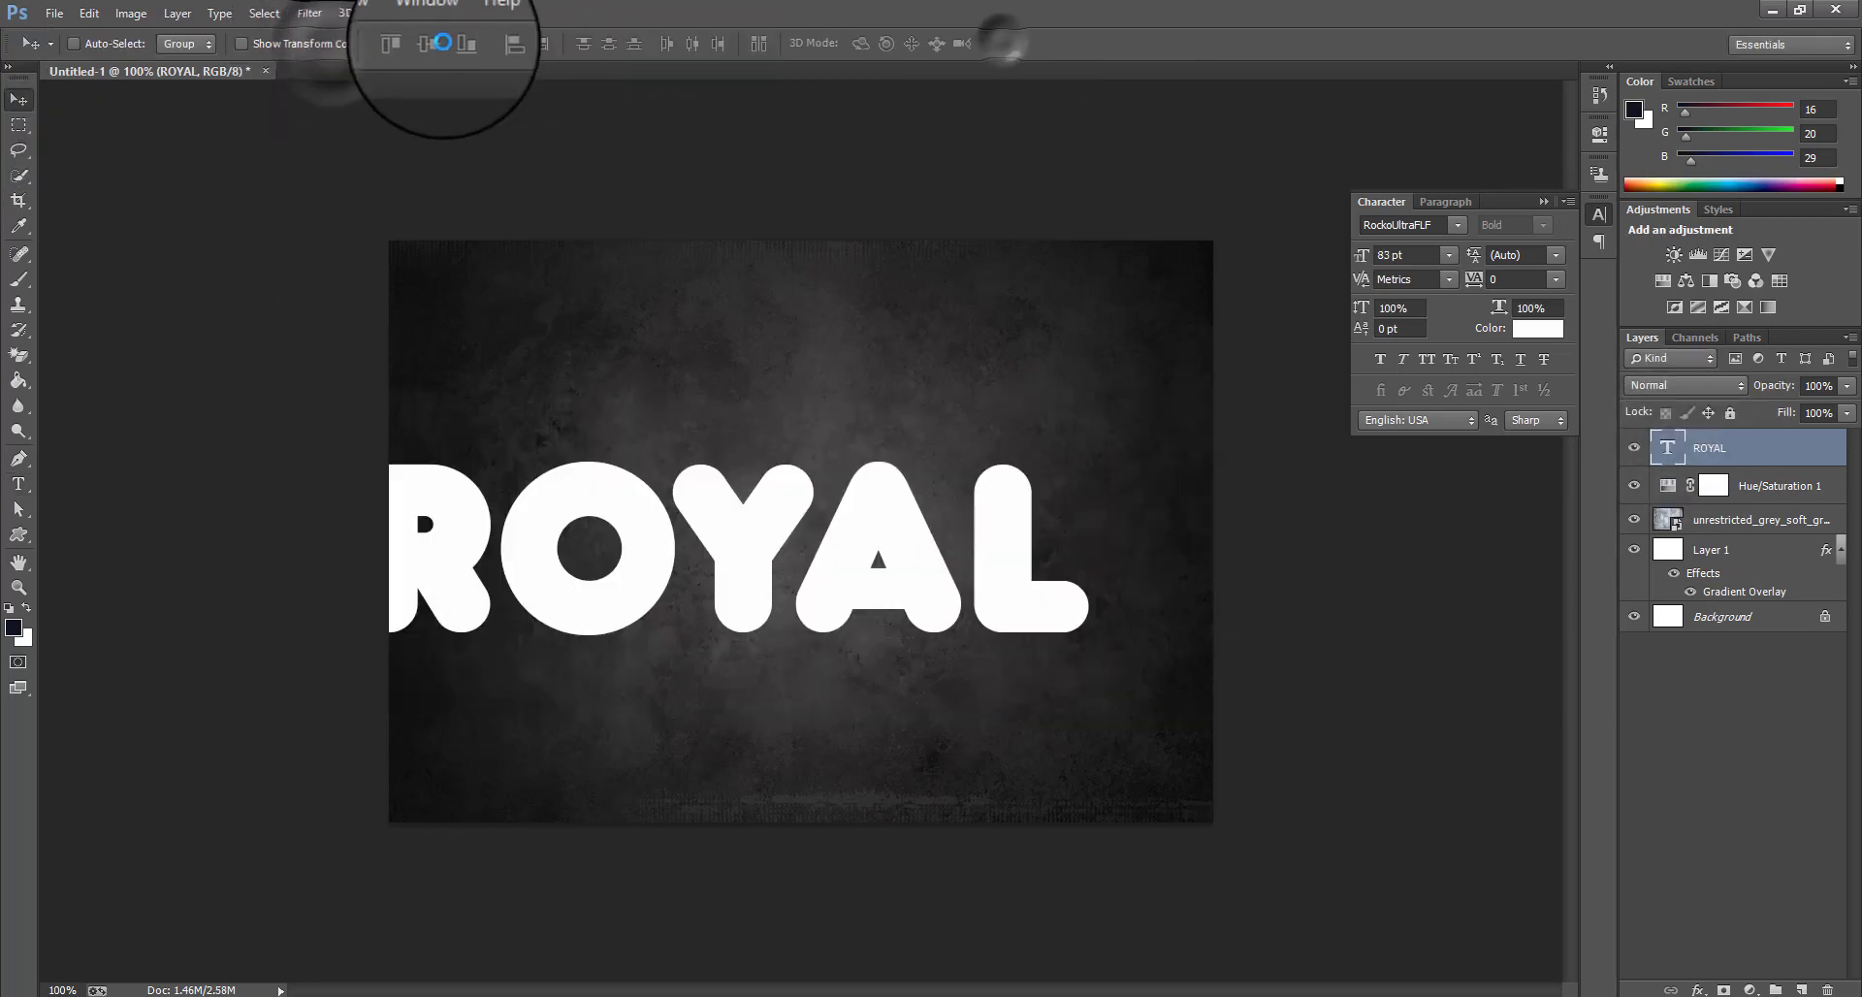
- Align the resized ROYAL text to the canvas center in both directions and scale it down to about 77 pt
{"action": "key", "text": "ctrl+a"}
{"action": "left_click", "coordinate": [433, 44]}
{"action": "left_click", "coordinate": [517, 44]}
{"action": "key", "text": "ctrl+d"}
{"action": "key", "text": "ctrl+t"}
{"action": "left_click_drag", "start_coordinate": [1167, 686], "coordinate": [1141, 679]}
{"action": "key", "text": "Return"}
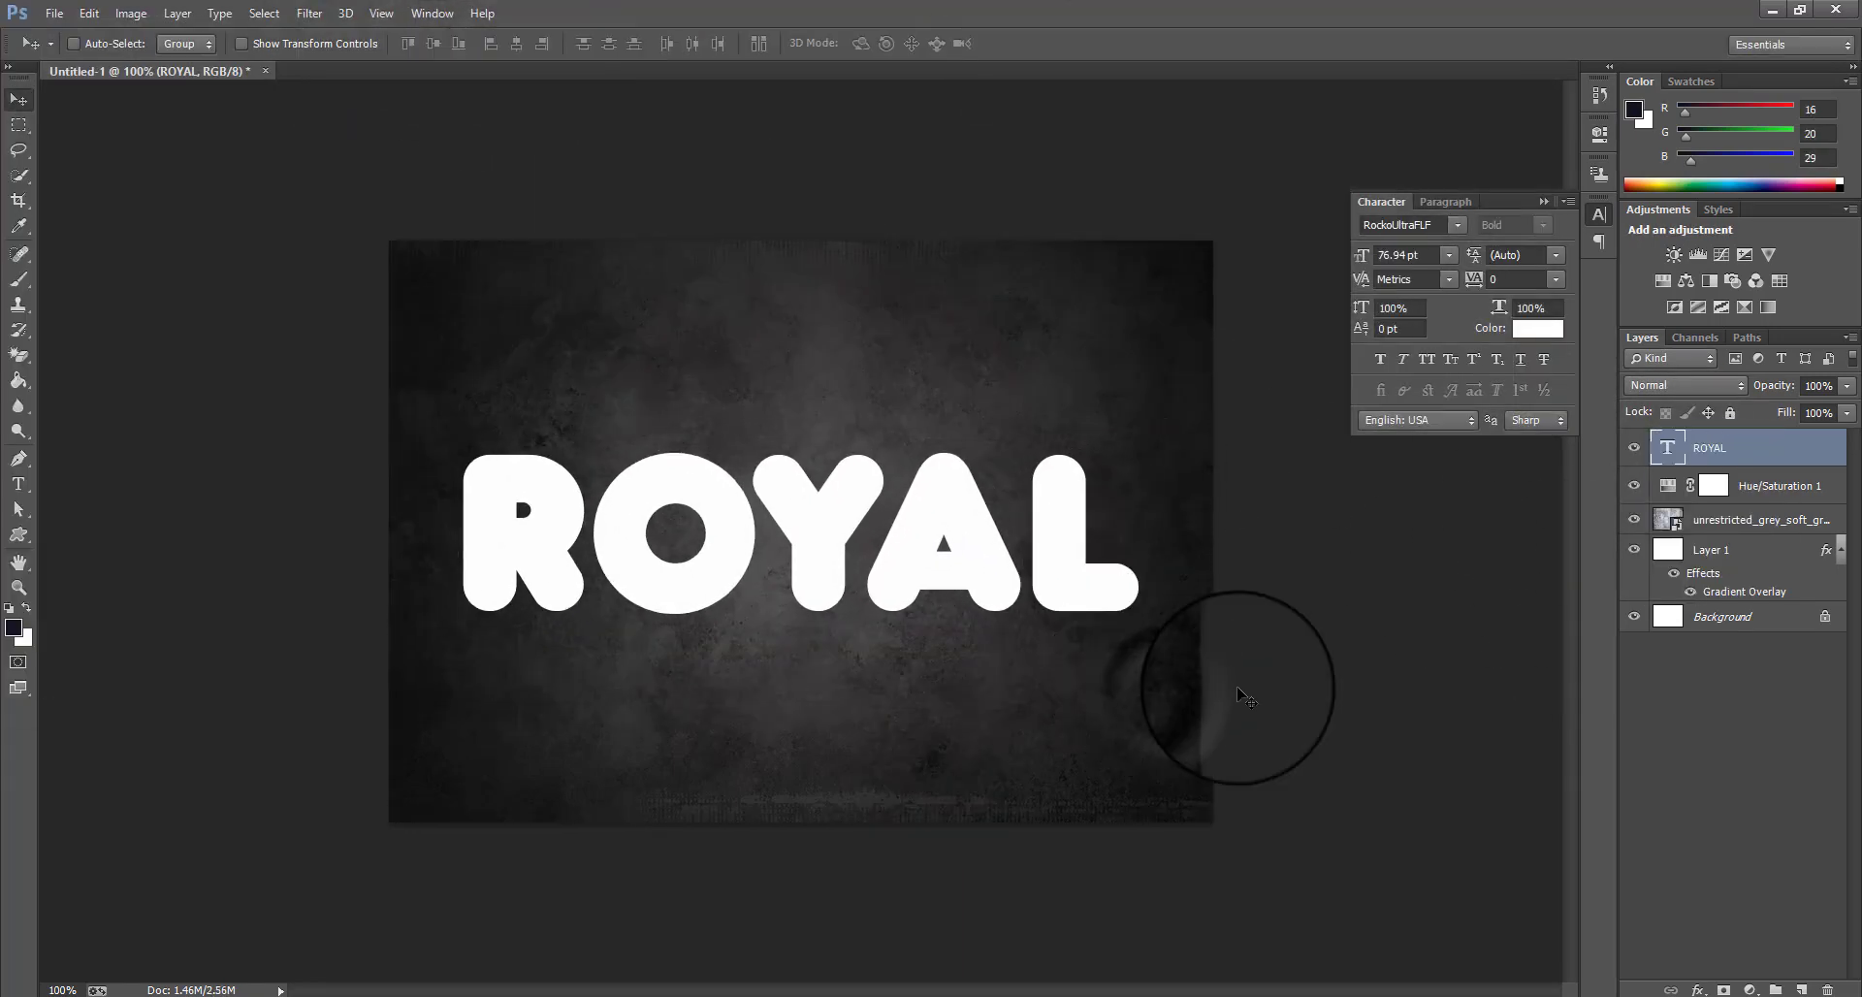
{"action": "left_click", "coordinate": [1528, 195]}
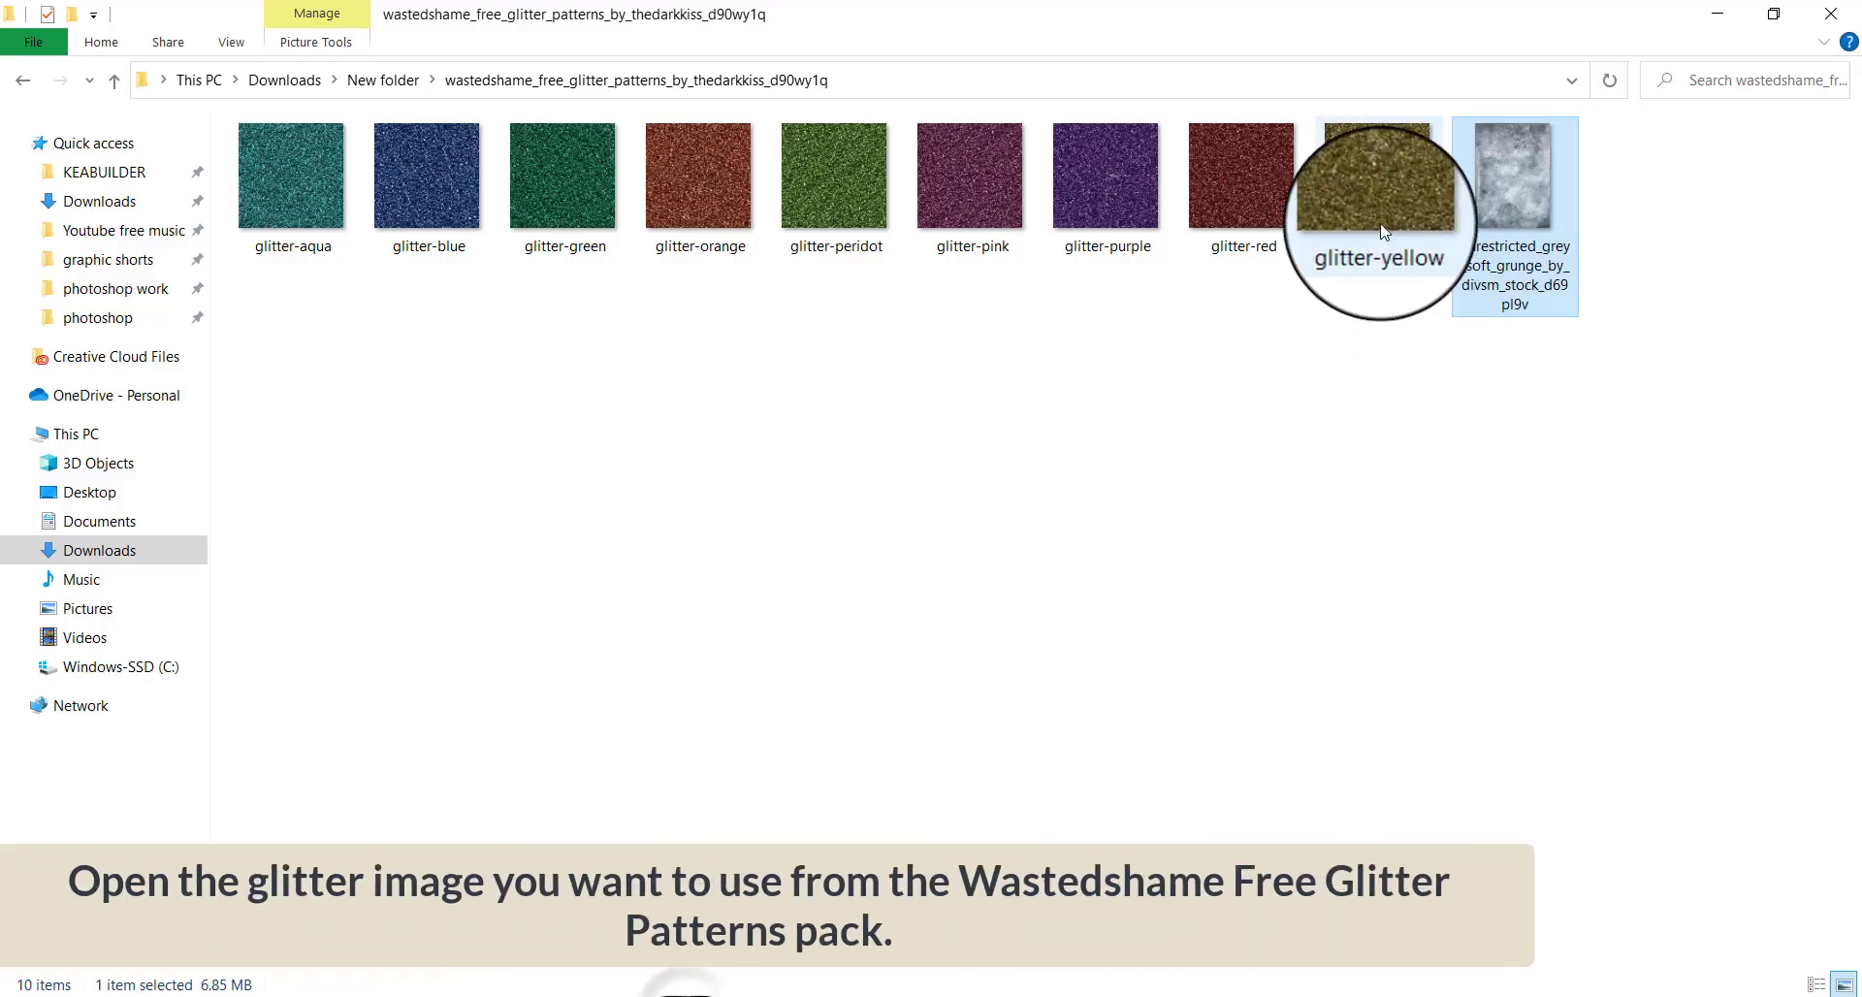
- Open the glitter-yellow image from the glitter patterns folder in Photoshop as a separate document
{"action": "left_click_drag", "start_coordinate": [1376, 184], "coordinate": [475, 155]}
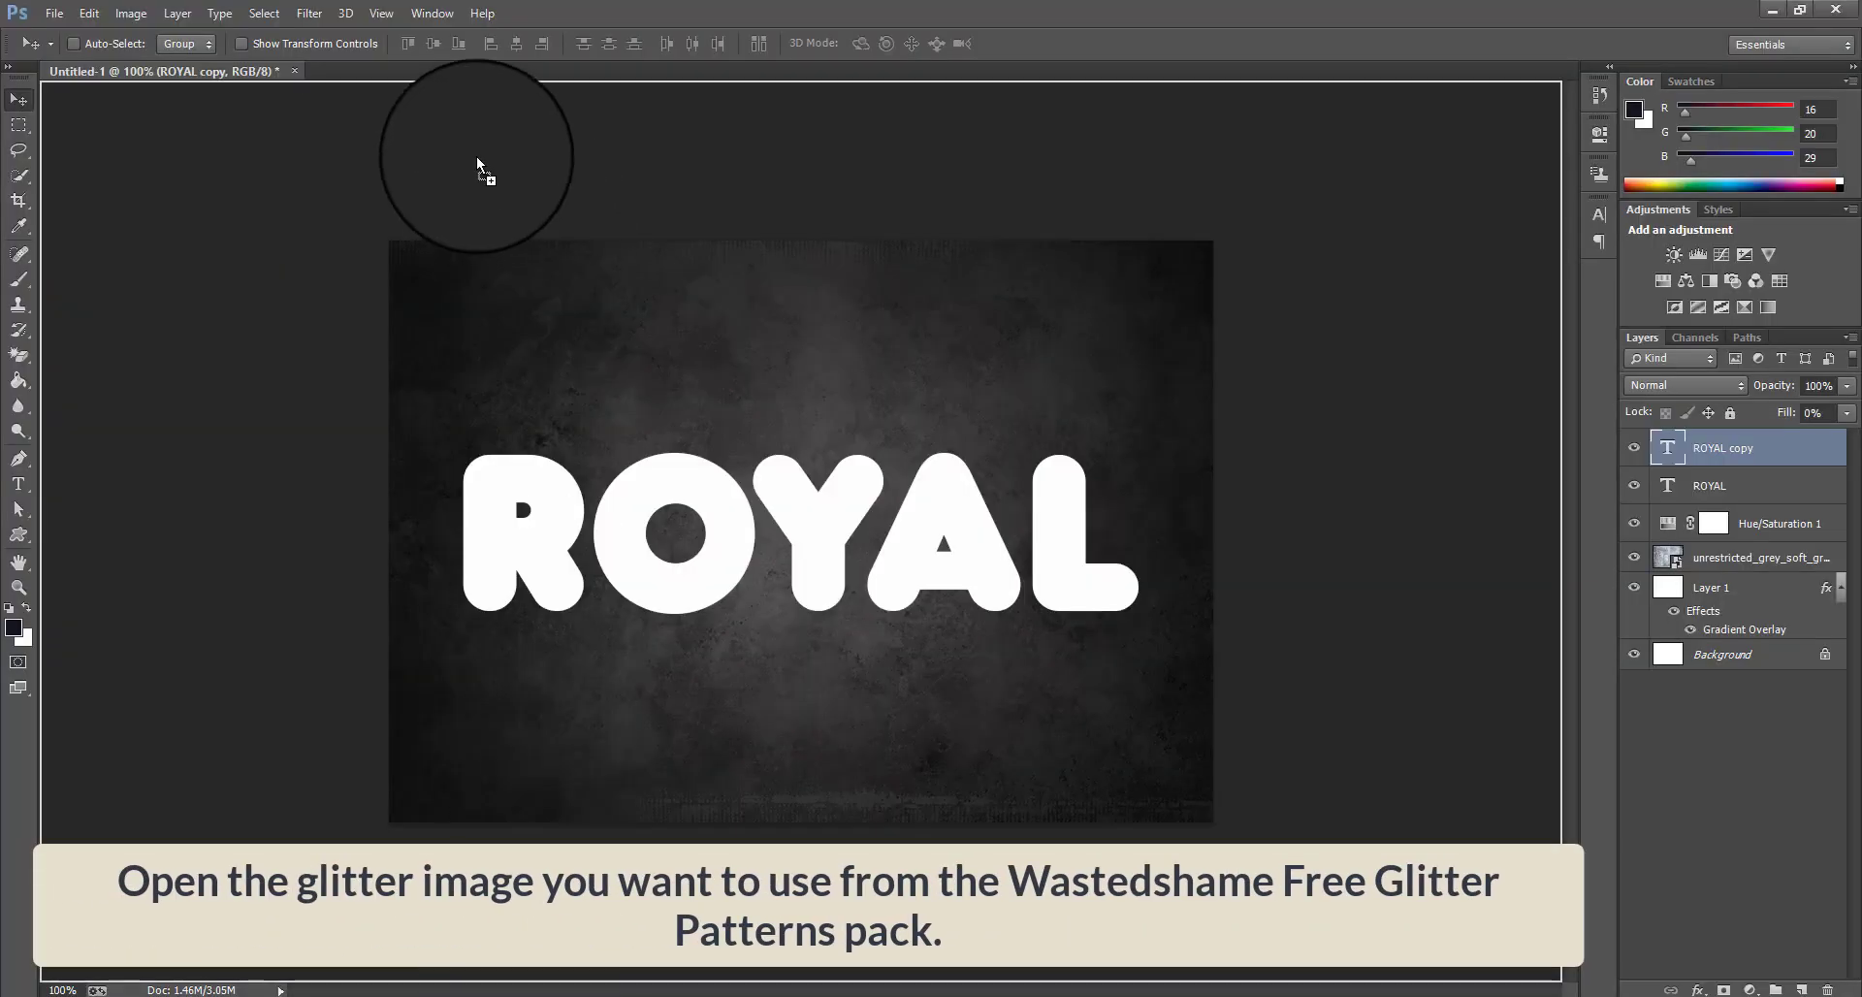
{"action": "left_click_drag", "start_coordinate": [504, 60], "coordinate": [503, 68]}
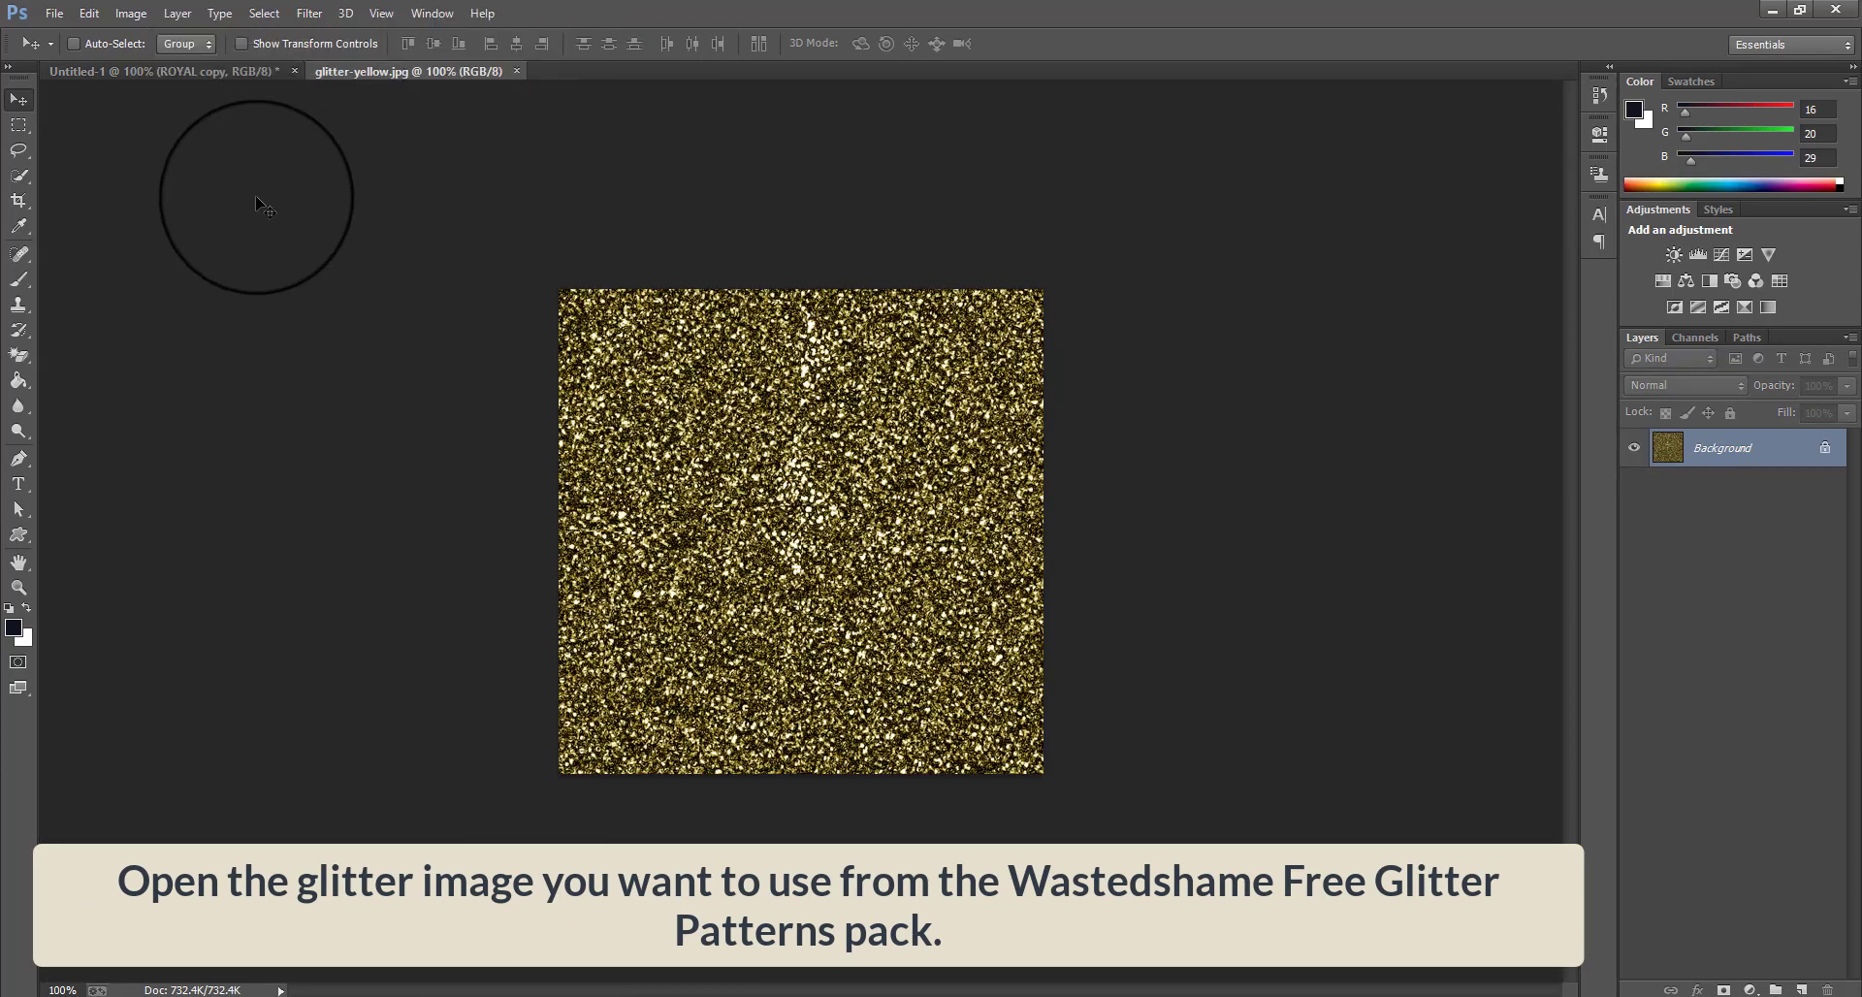
- Define the glitter-yellow image as a pattern and close its document
{"action": "left_click", "coordinate": [92, 14]}
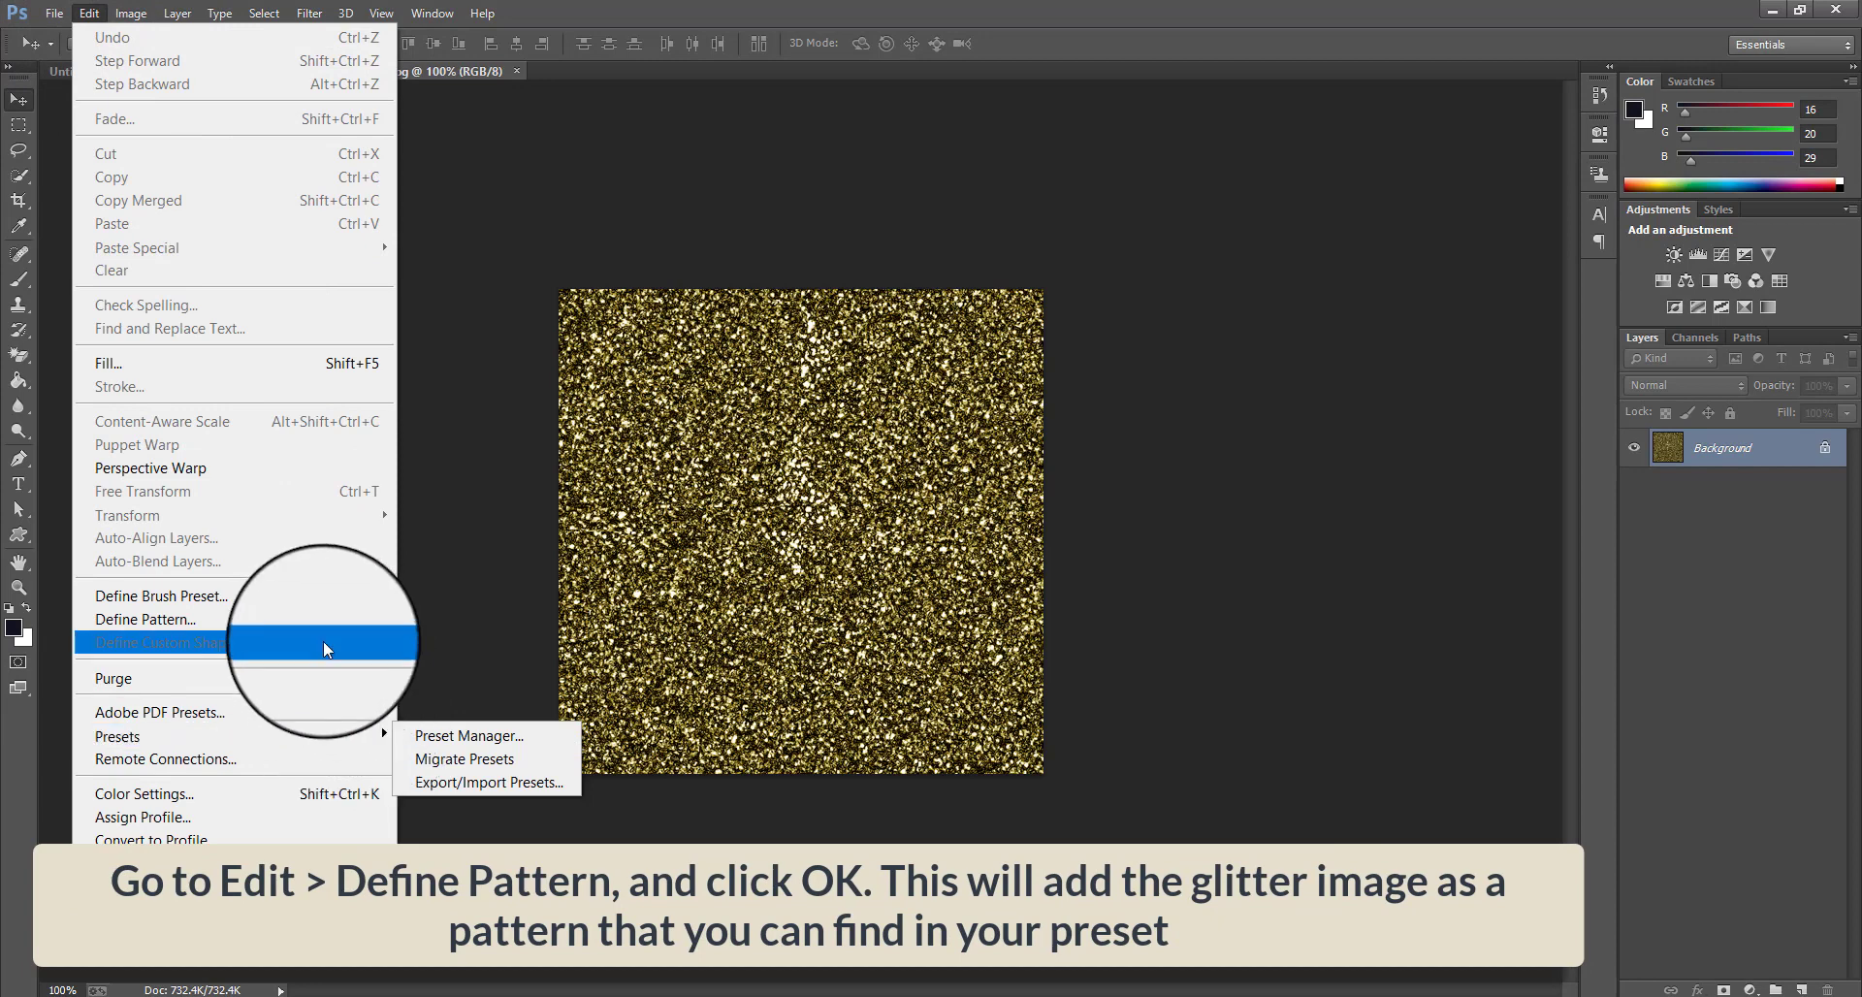
{"action": "left_click", "coordinate": [301, 621]}
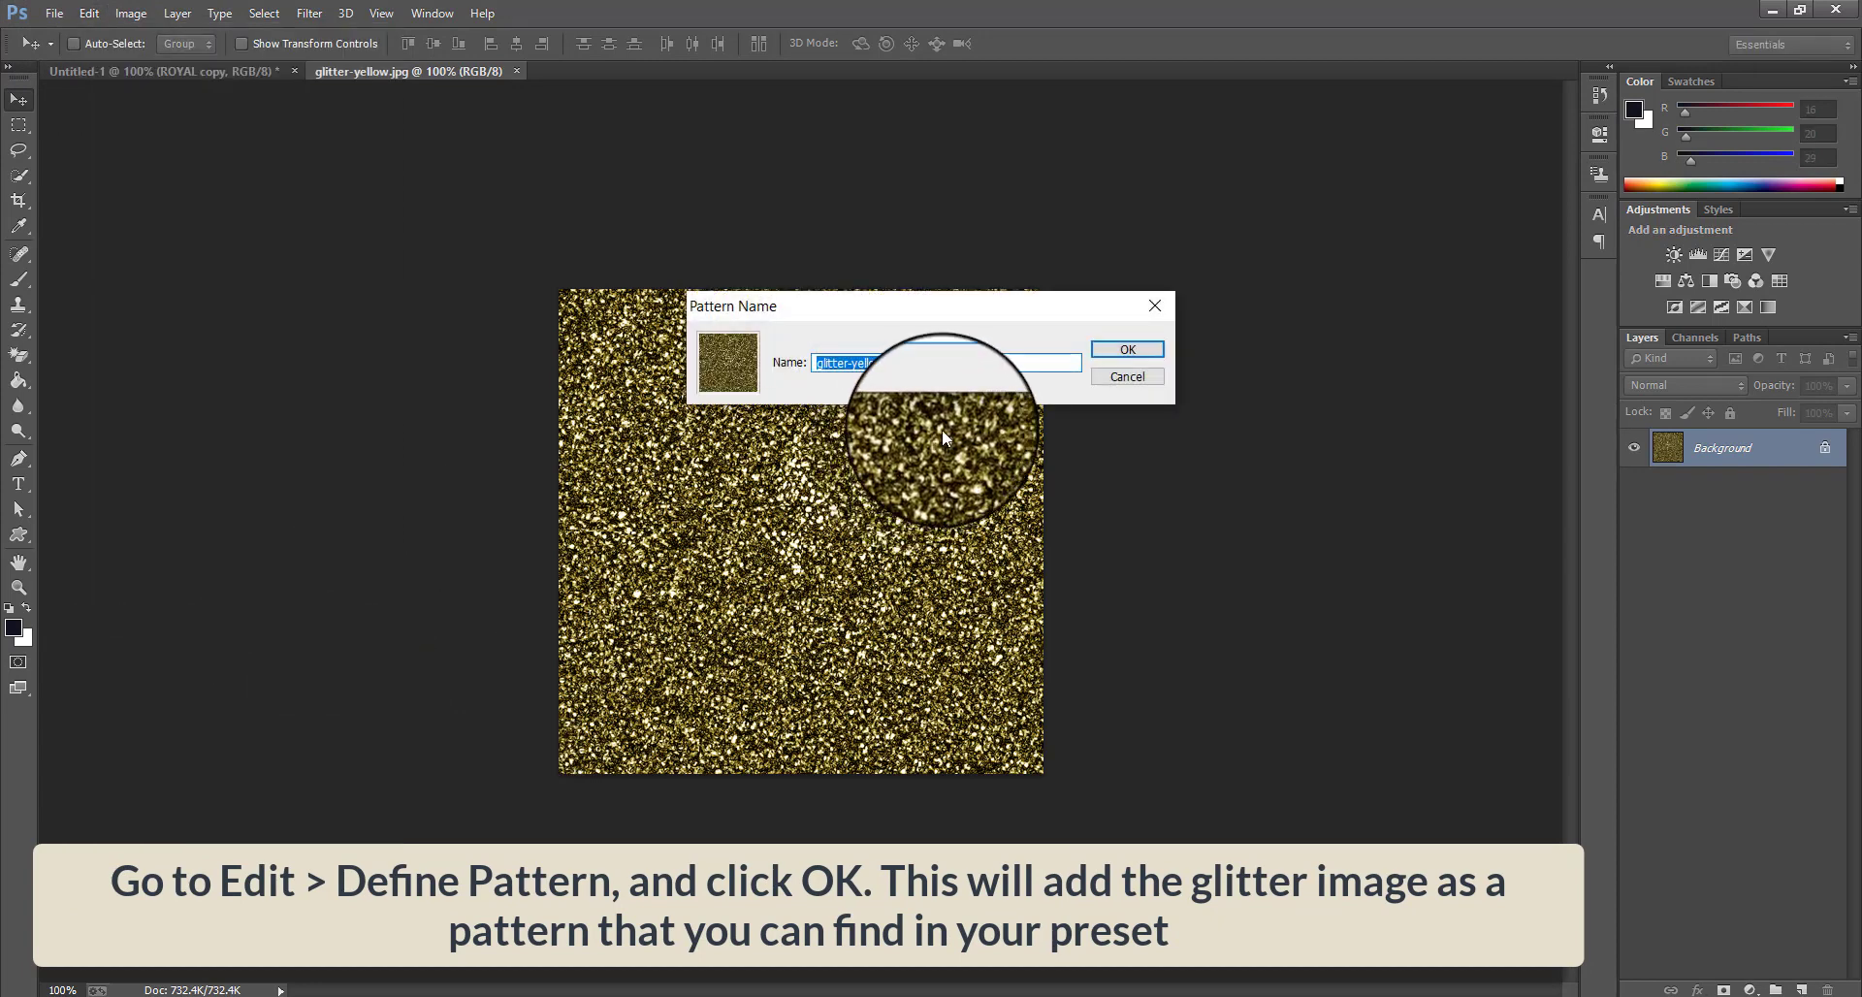
{"action": "type", "text": "gitter-ye"}
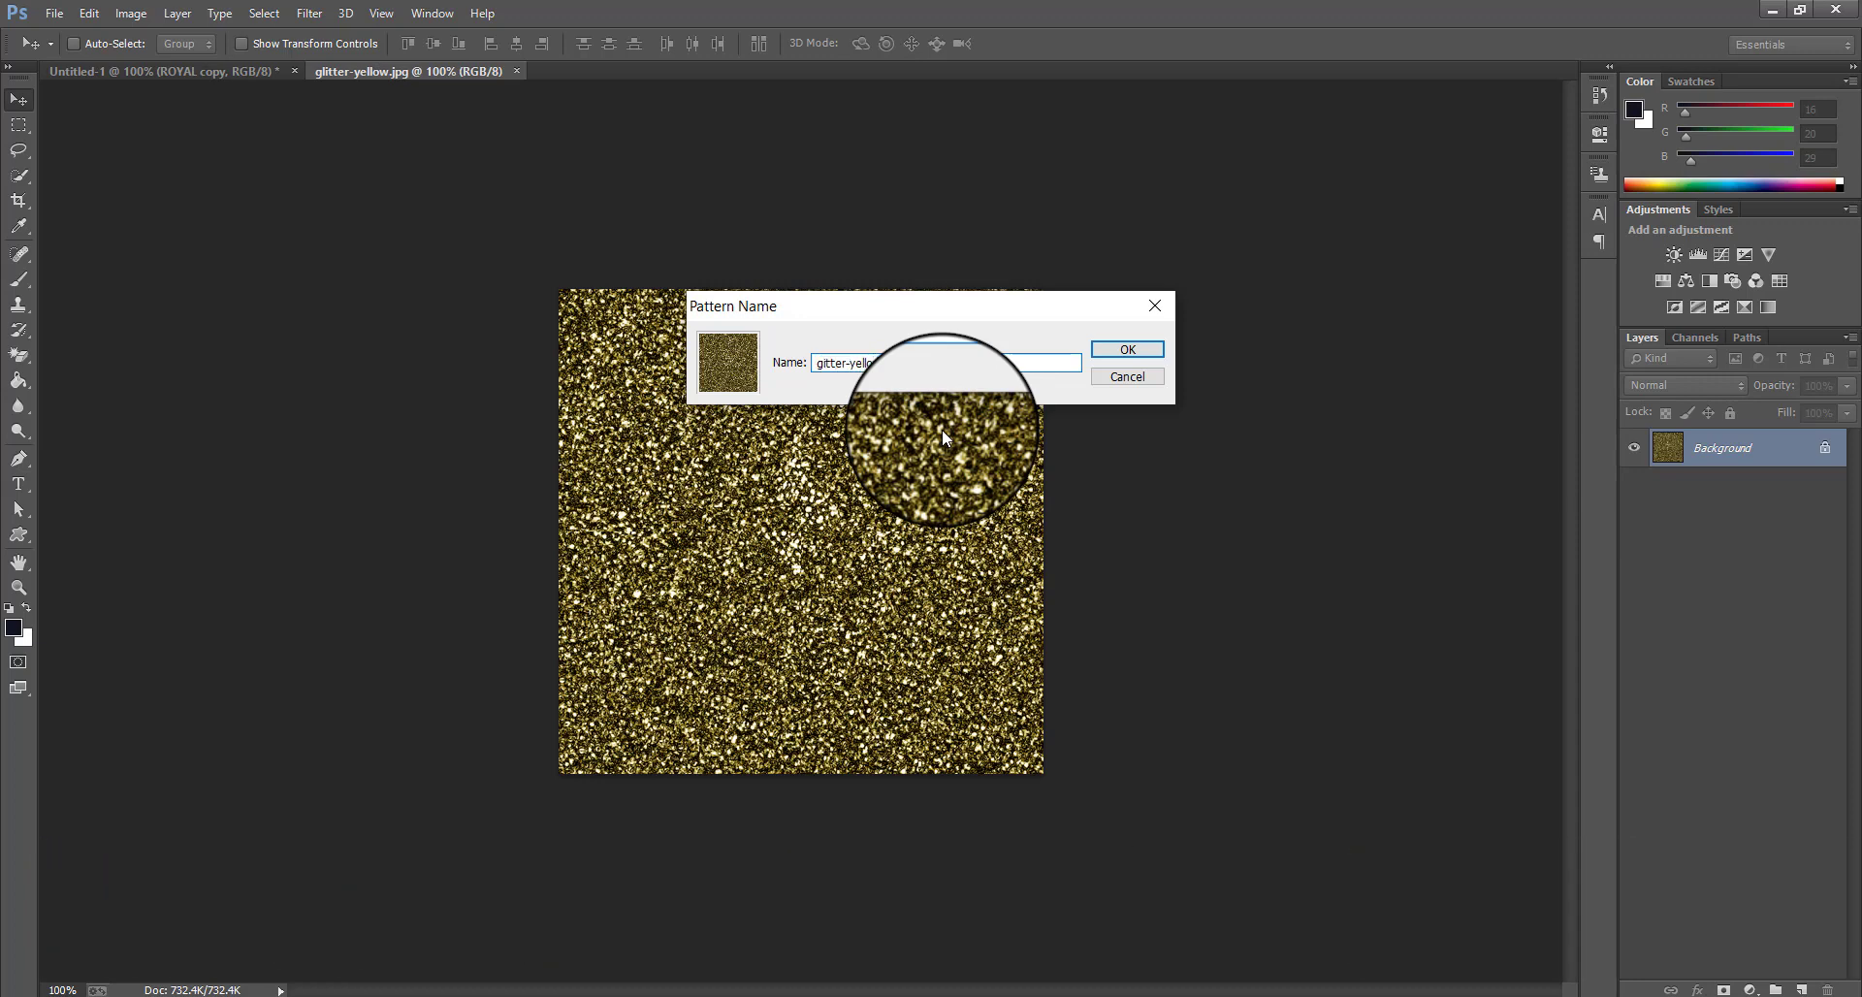
{"action": "key", "text": "Return"}
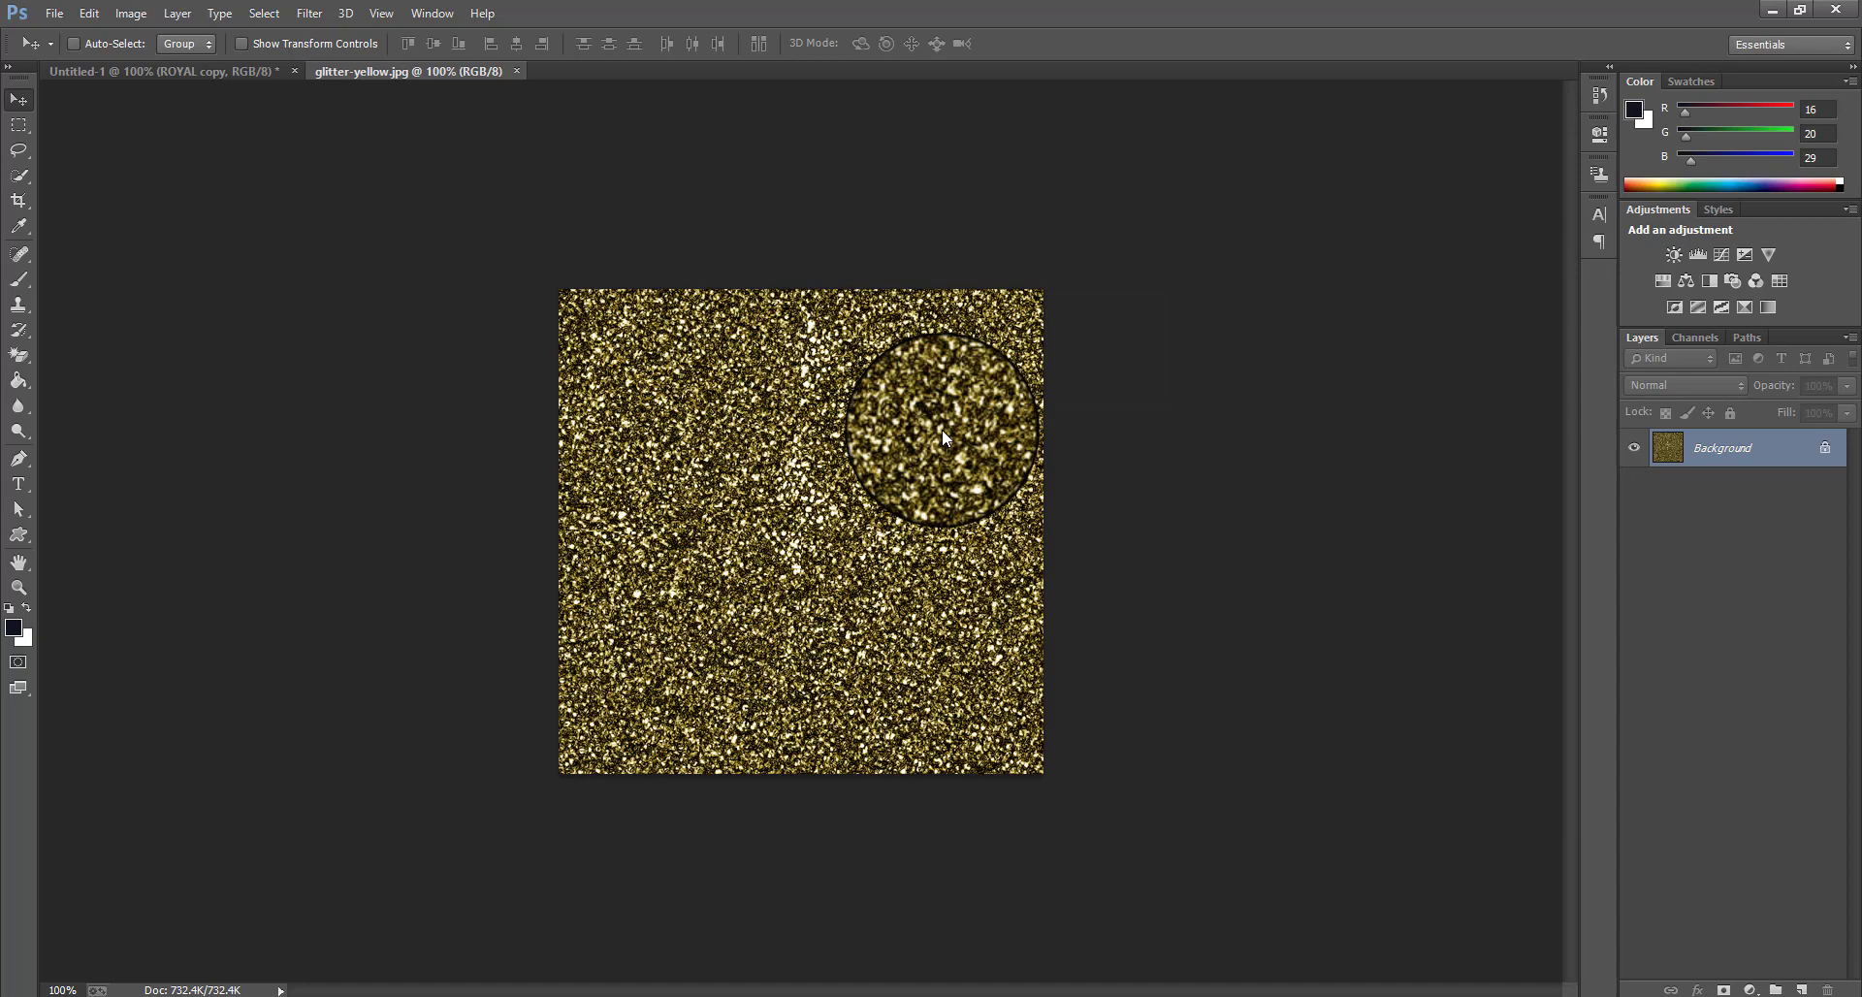
{"action": "left_click", "coordinate": [518, 70]}
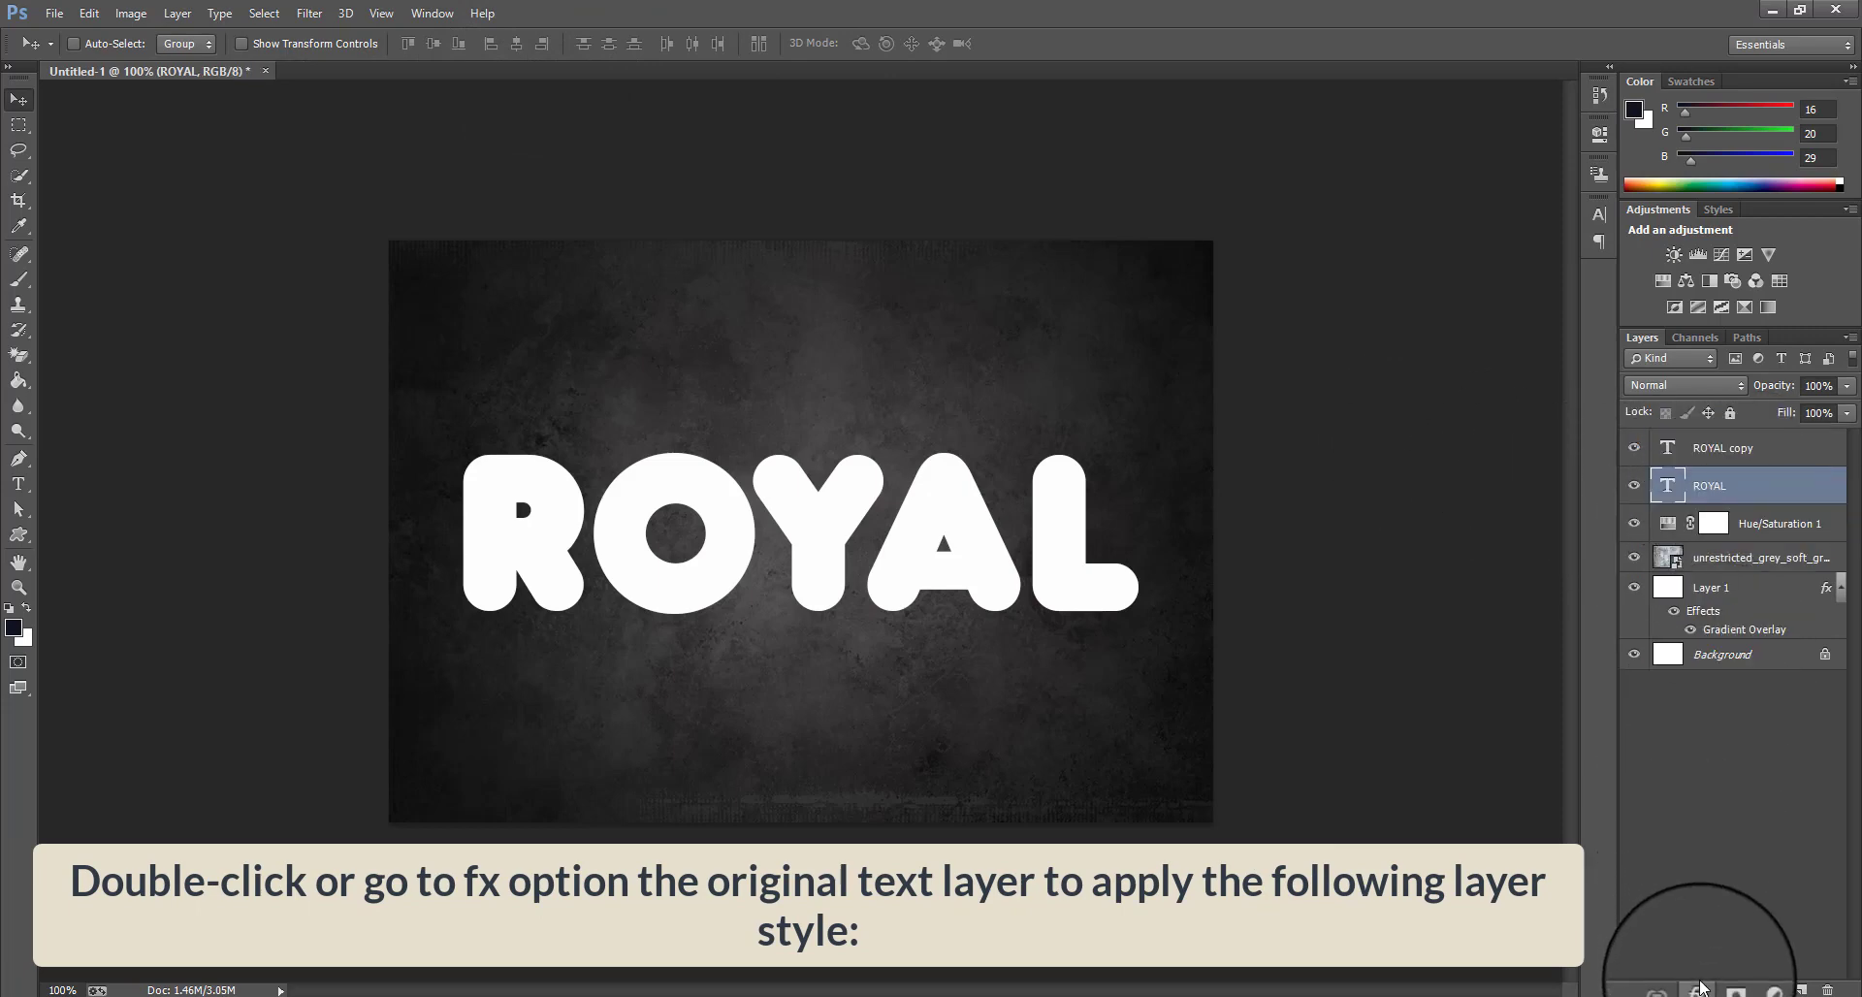
- Add a Bevel & Emboss effect to the original ROYAL text layer with size 9 px and soften 8 px
{"action": "left_click", "coordinate": [1698, 988]}
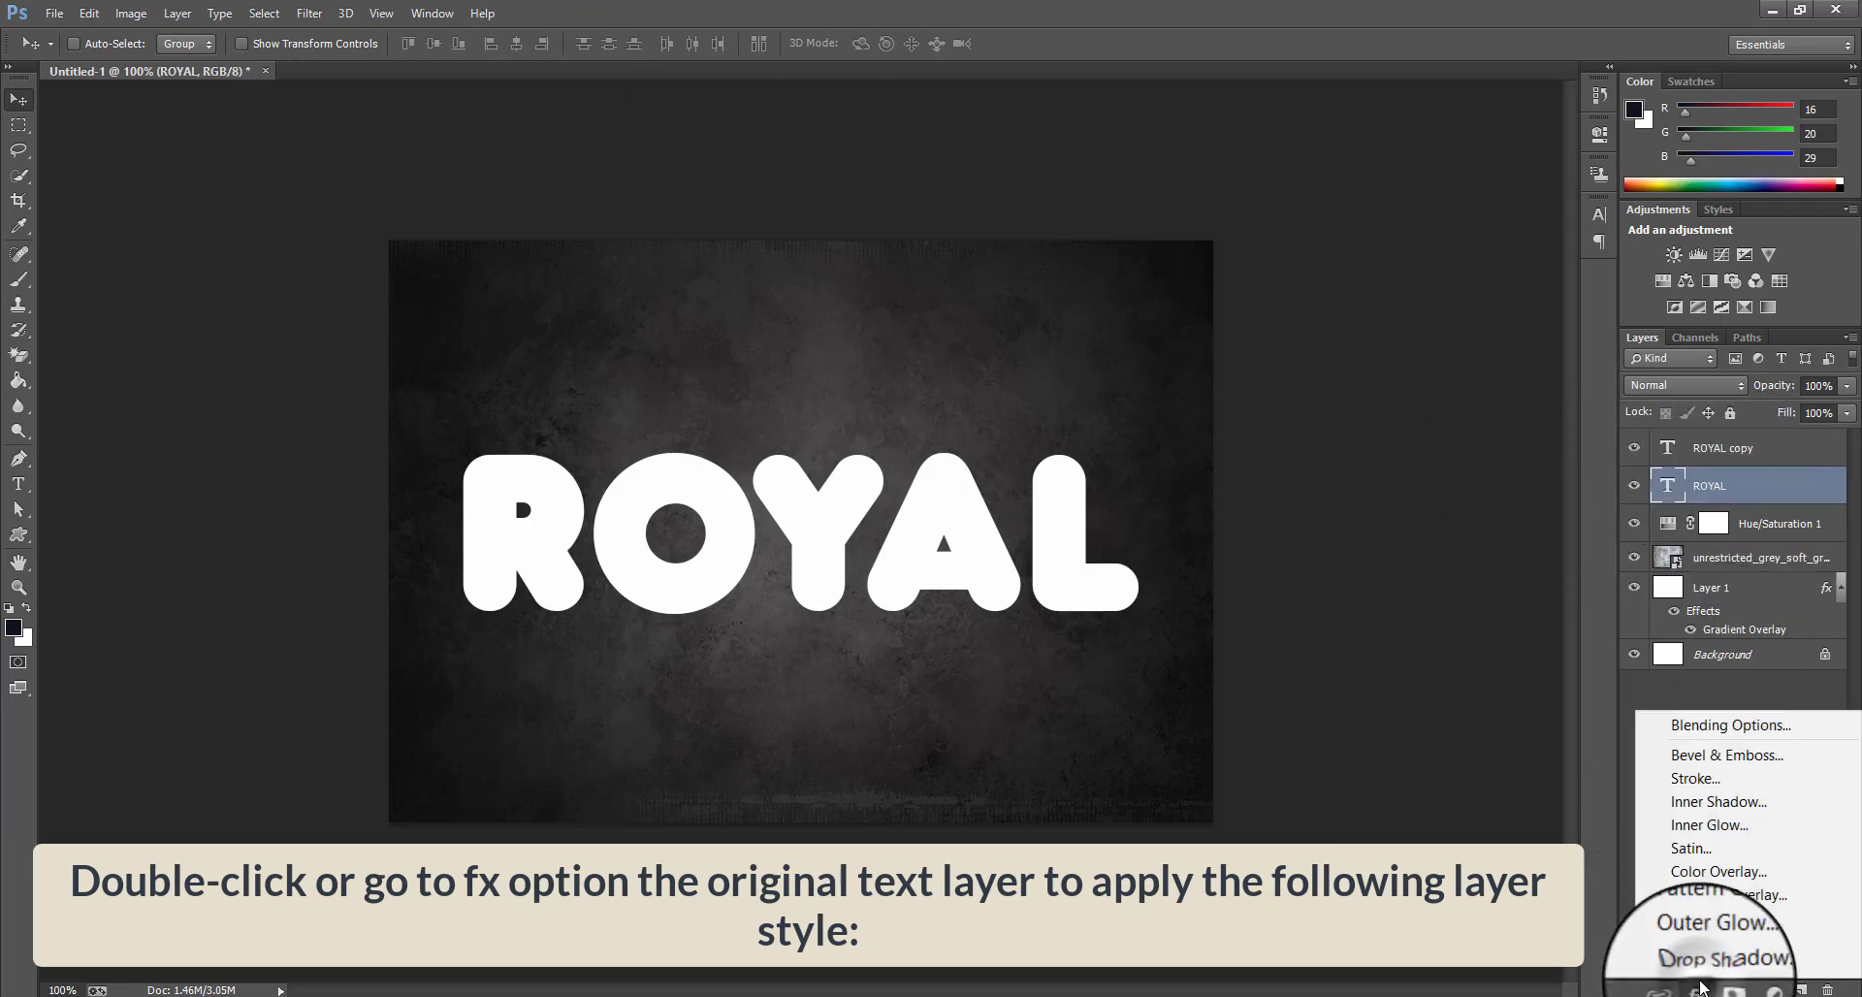
{"action": "left_click", "coordinate": [1698, 757]}
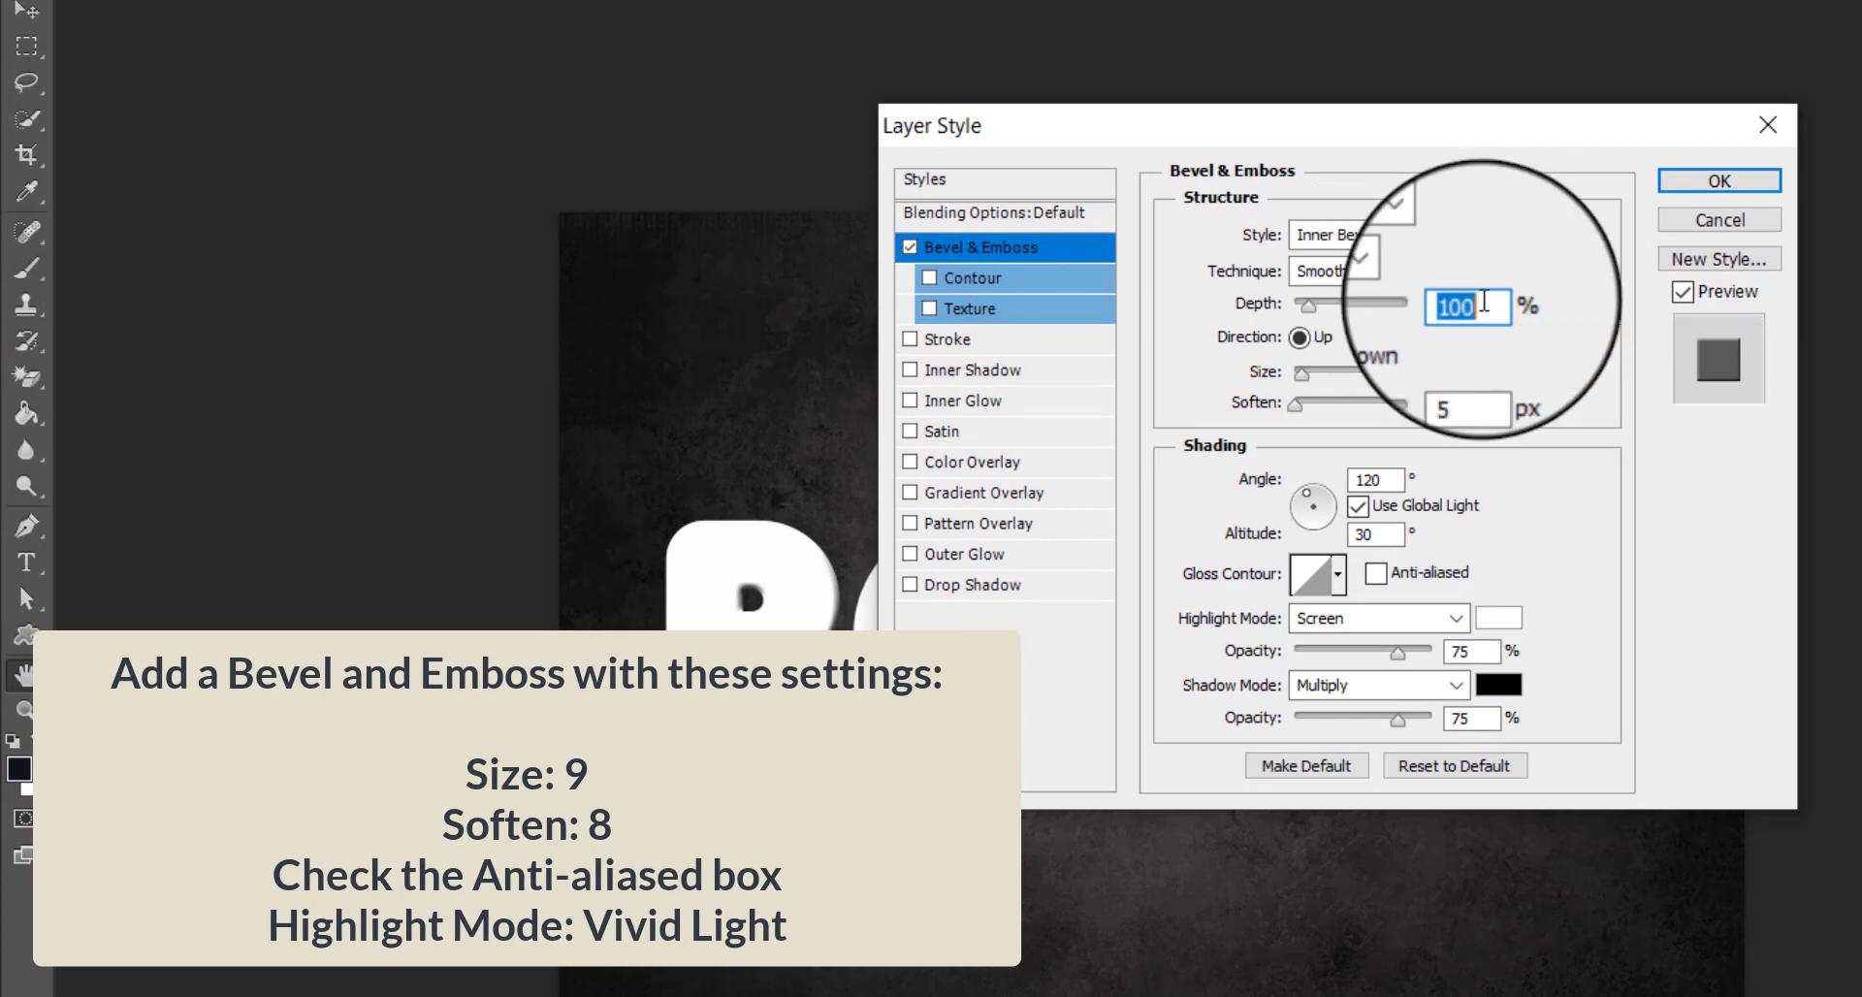
{"action": "left_click", "coordinate": [1491, 371]}
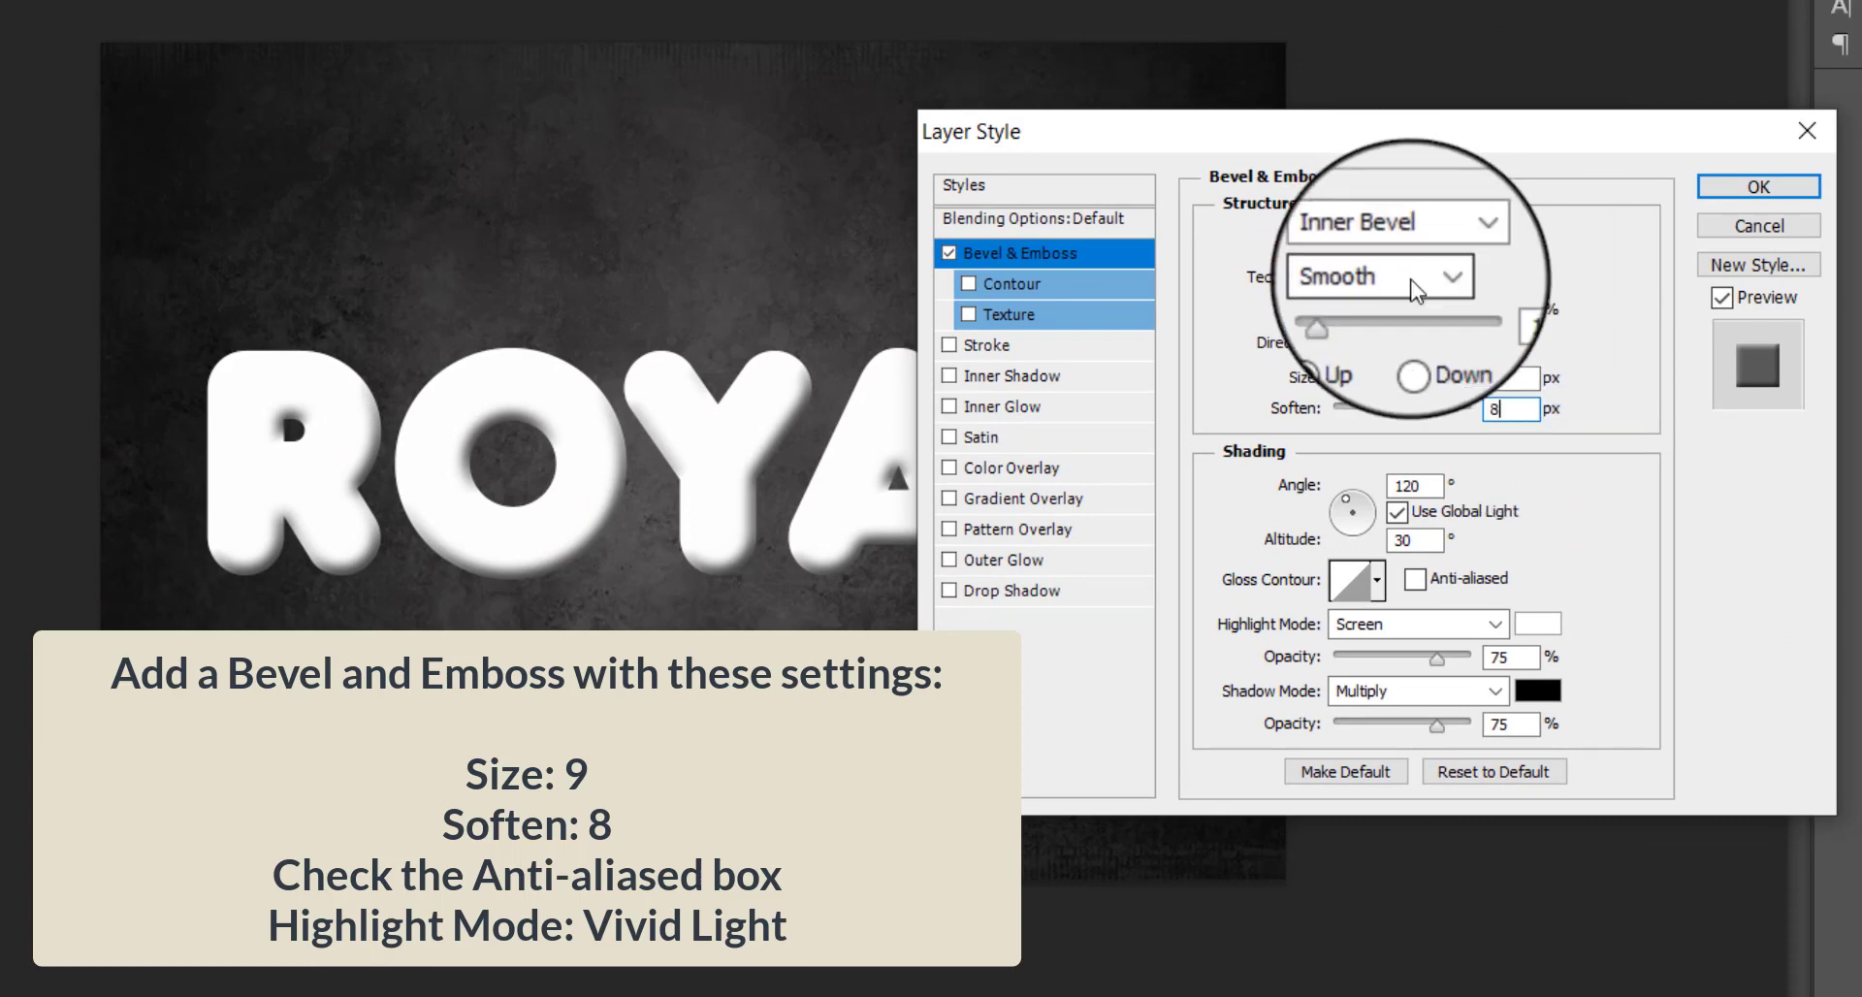
- Make the bevel's gloss contour anti-aliased, set the highlight mode to Vivid Light, and set highlight and shadow opacity to 50%
{"action": "left_click", "coordinate": [1415, 578]}
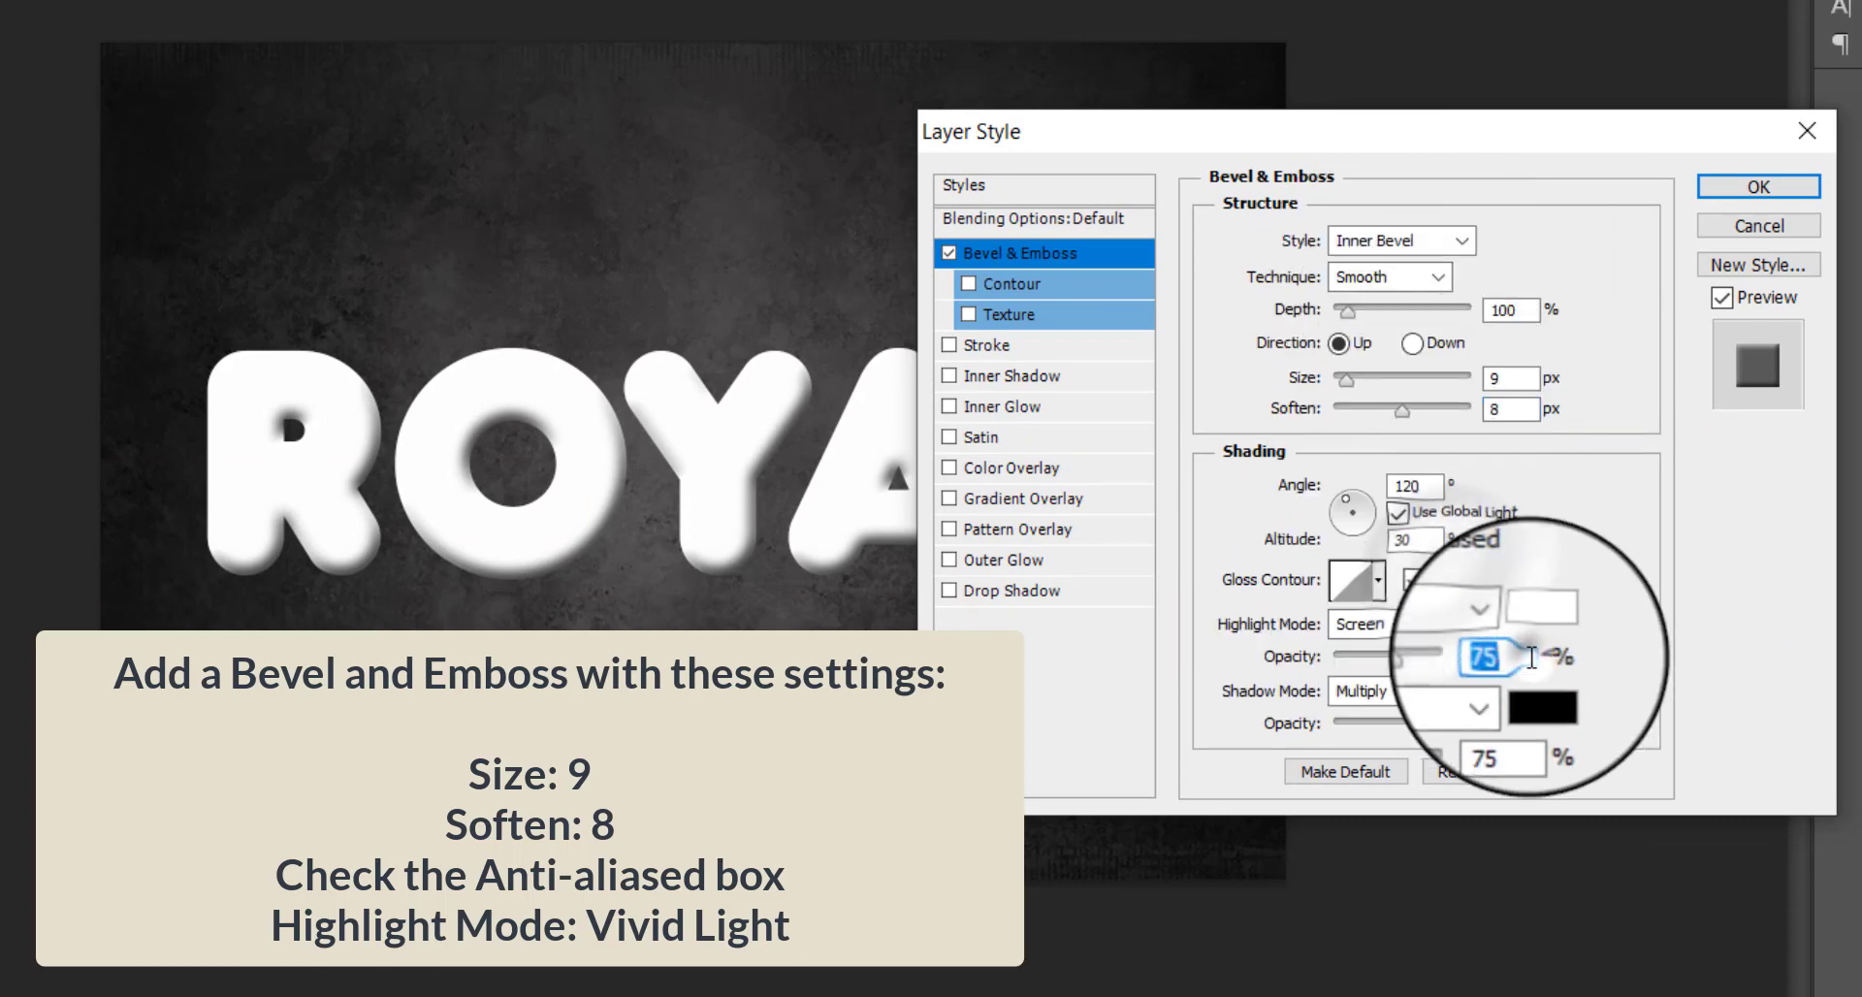
{"action": "left_click", "coordinate": [1481, 624]}
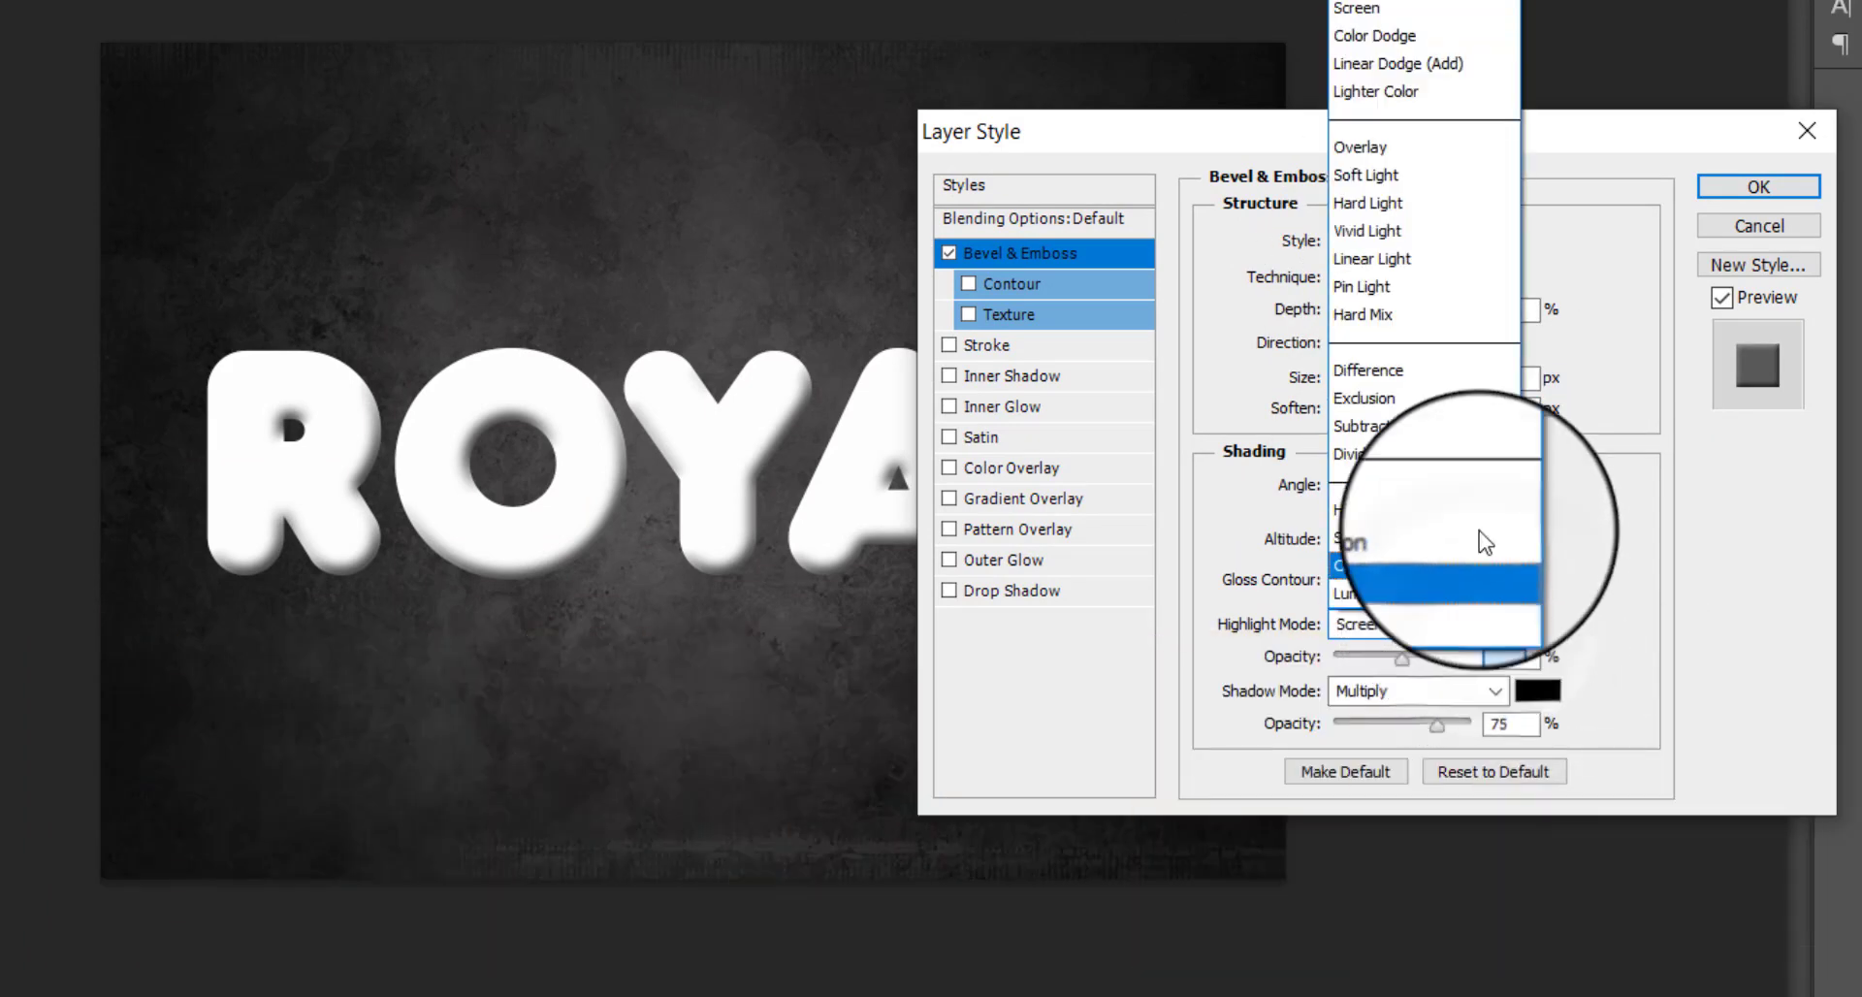
{"action": "left_click", "coordinate": [1439, 233]}
{"action": "double_click", "coordinate": [1517, 723]}
{"action": "type", "text": "50"}
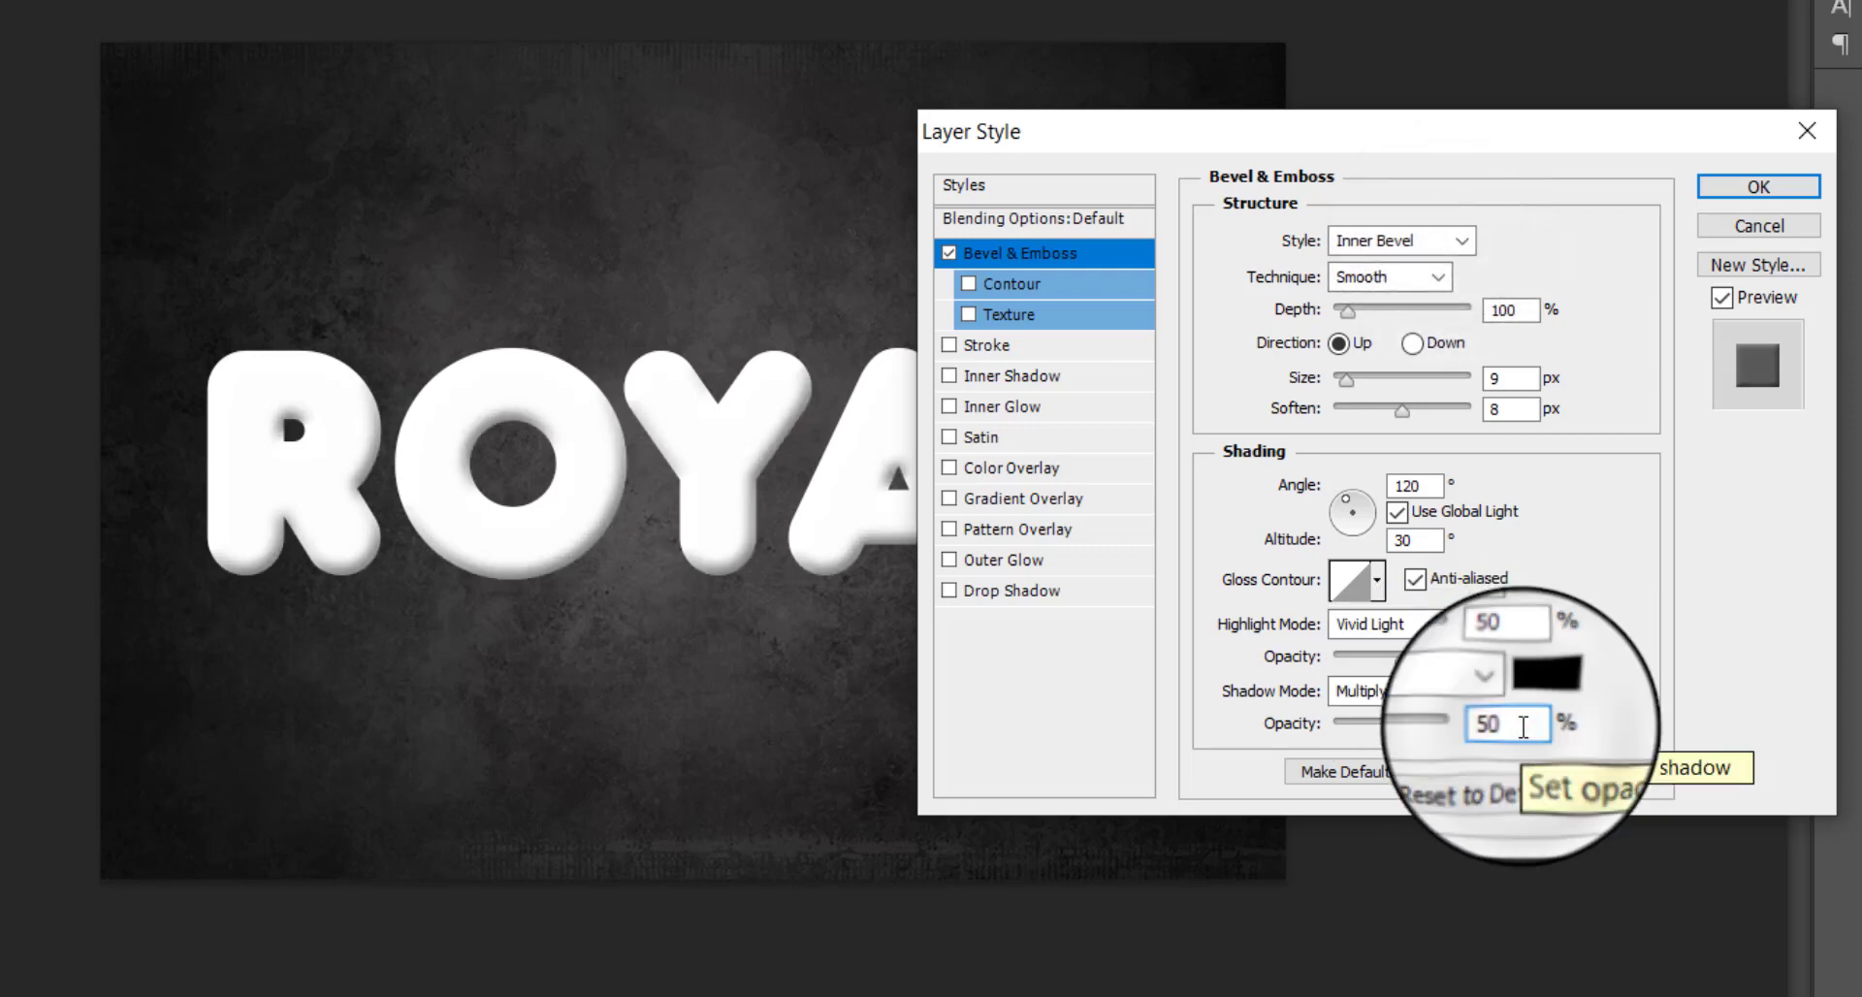
- Enable the bevel's Contour with the Half Round shape, anti-aliasing and a range of 100%
{"action": "left_click", "coordinate": [1009, 283]}
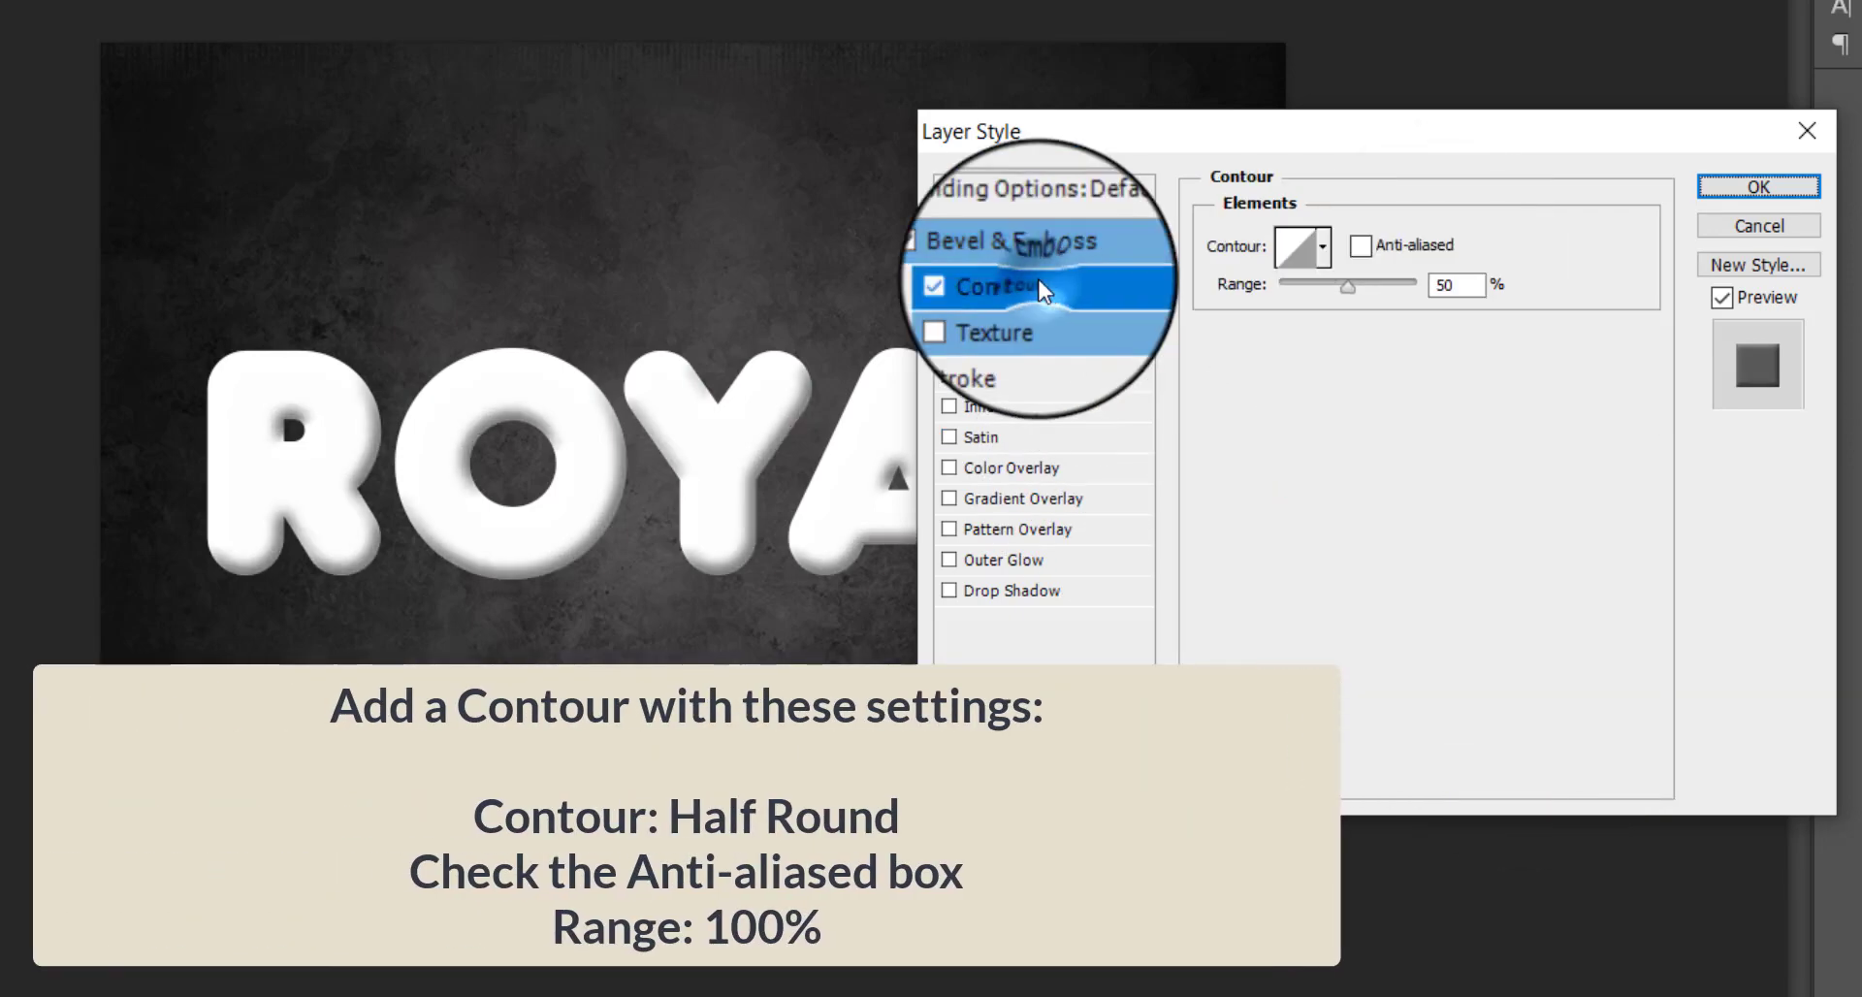
{"action": "left_click", "coordinate": [1324, 254]}
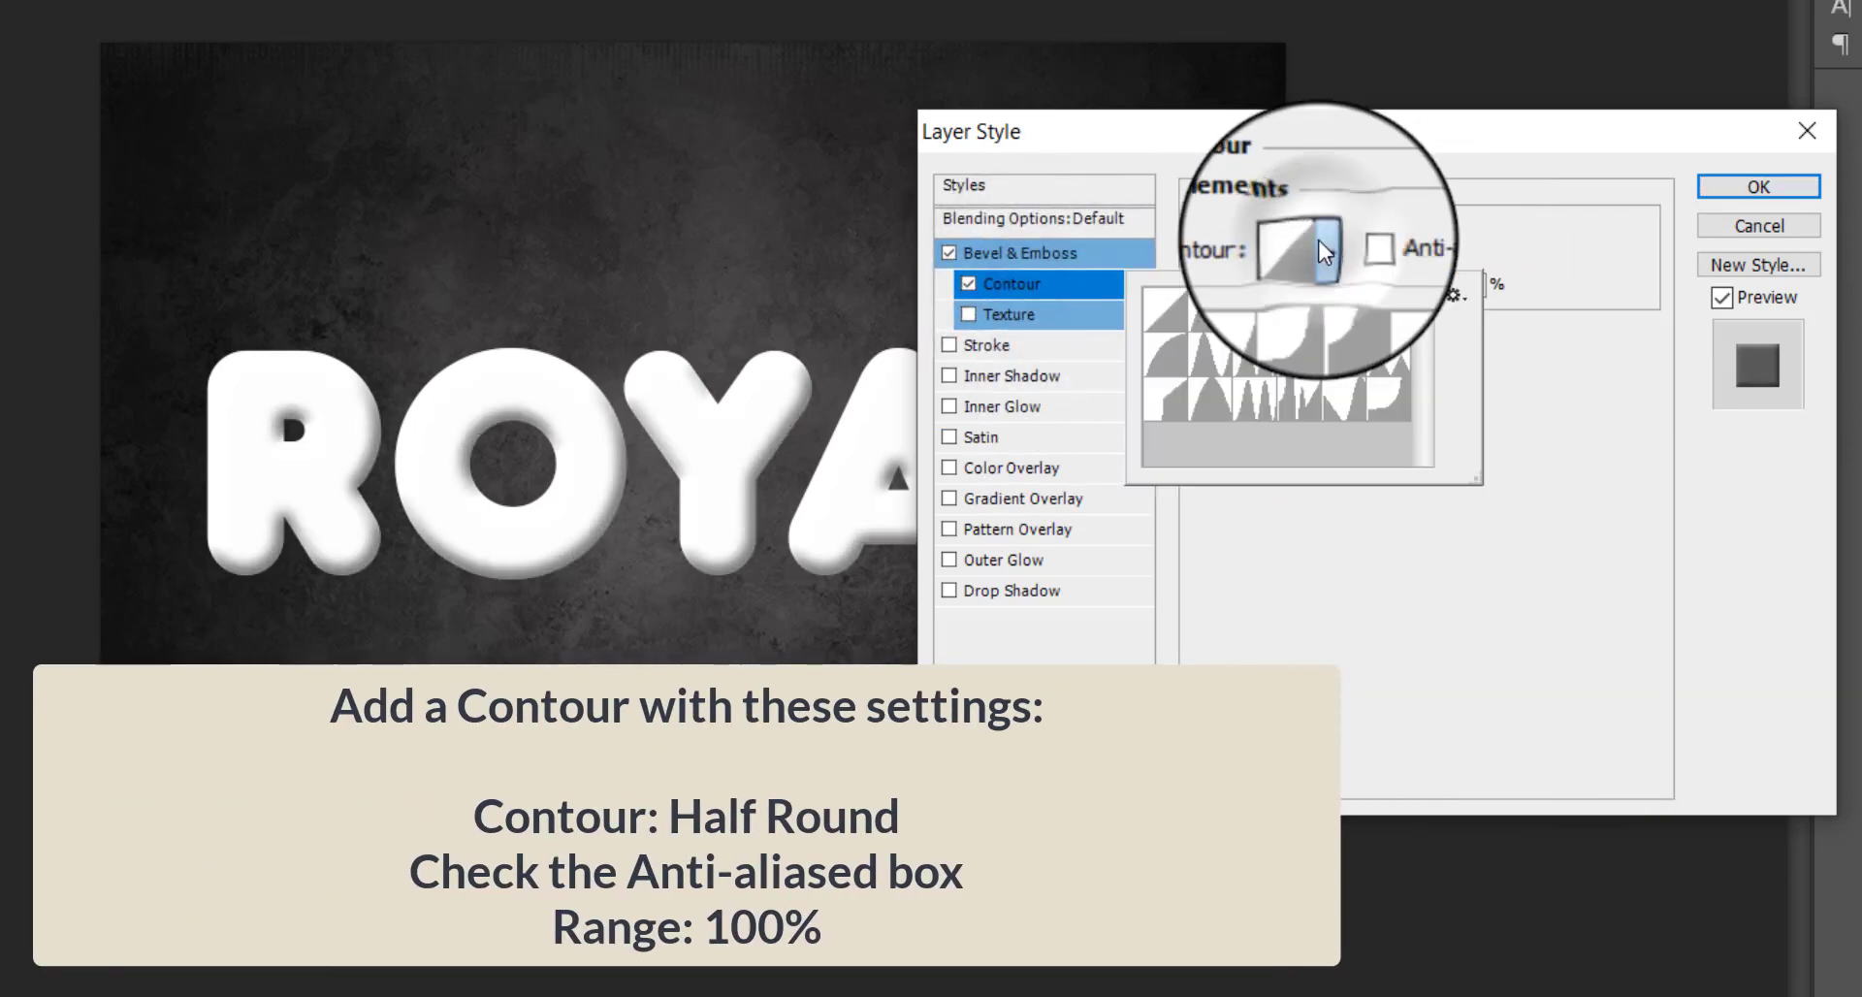
{"action": "left_click", "coordinate": [1432, 243]}
{"action": "left_click_drag", "start_coordinate": [1349, 295], "coordinate": [1485, 285]}
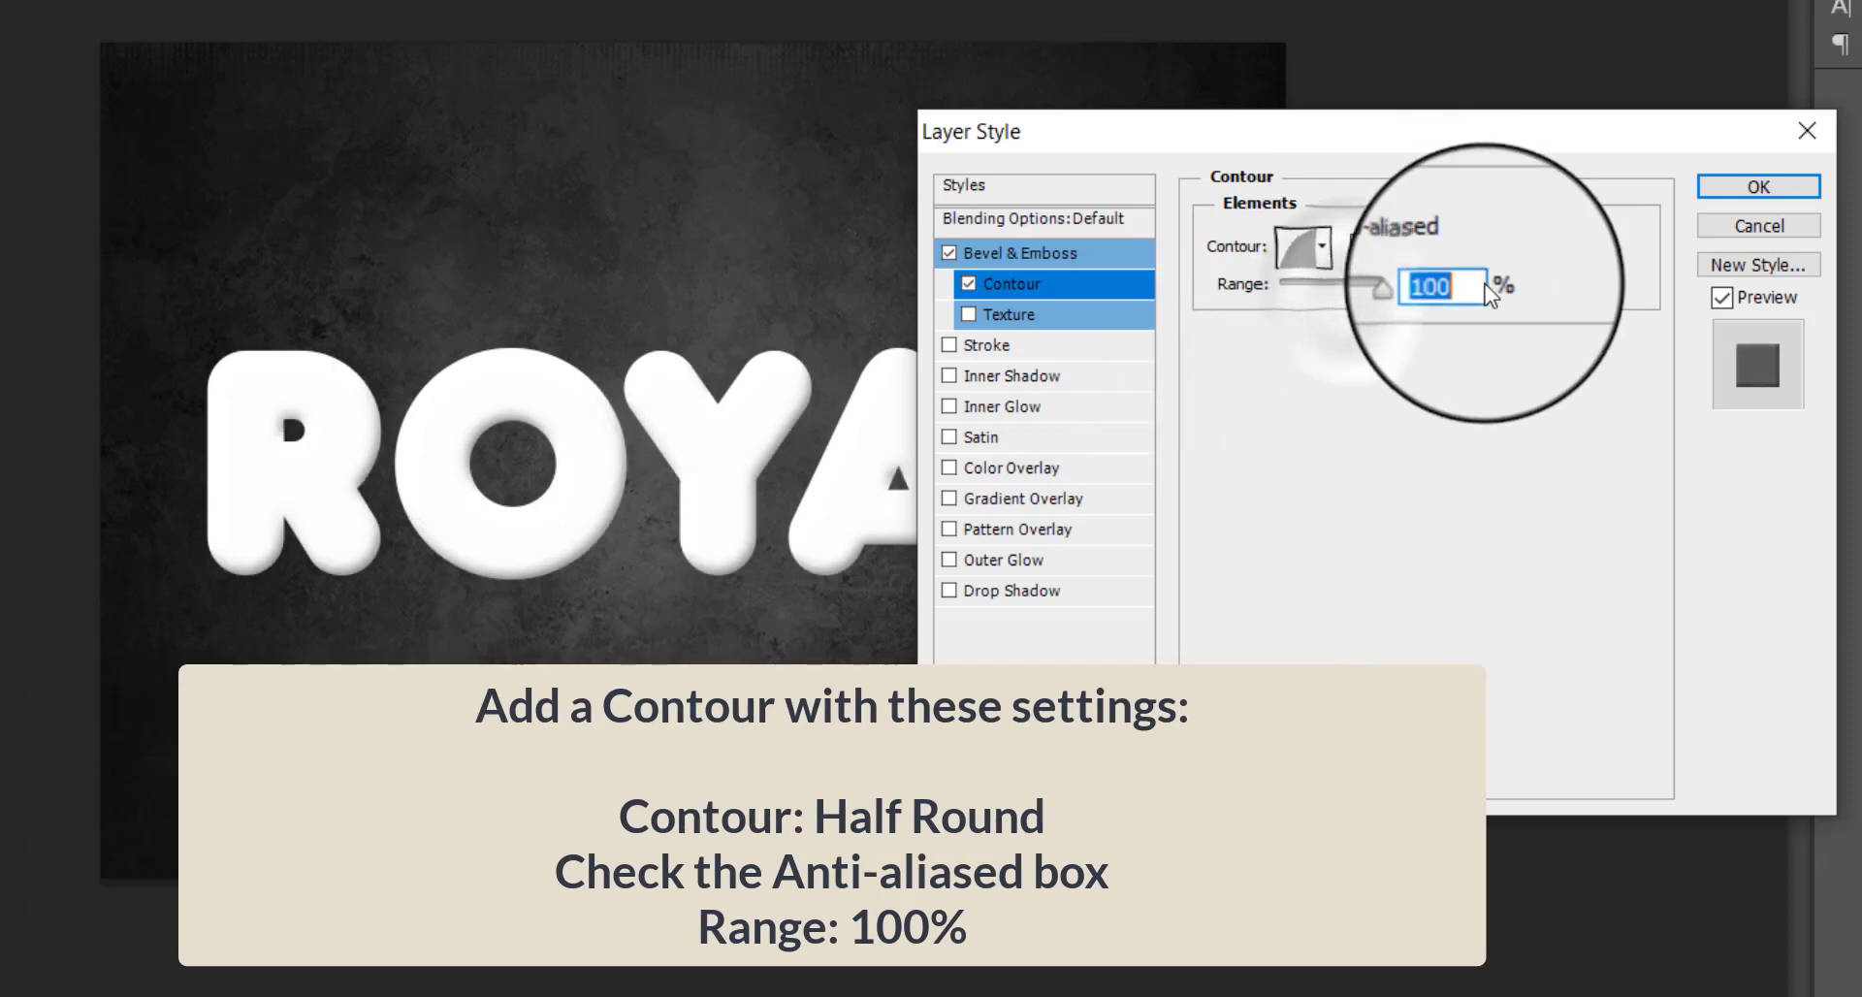
- Add a 1 px Stroke effect positioned inside, with Color Dodge blend mode and a gradient fill
{"action": "left_click", "coordinate": [1047, 349]}
{"action": "double_click", "coordinate": [1514, 243]}
{"action": "type", "text": "1"}
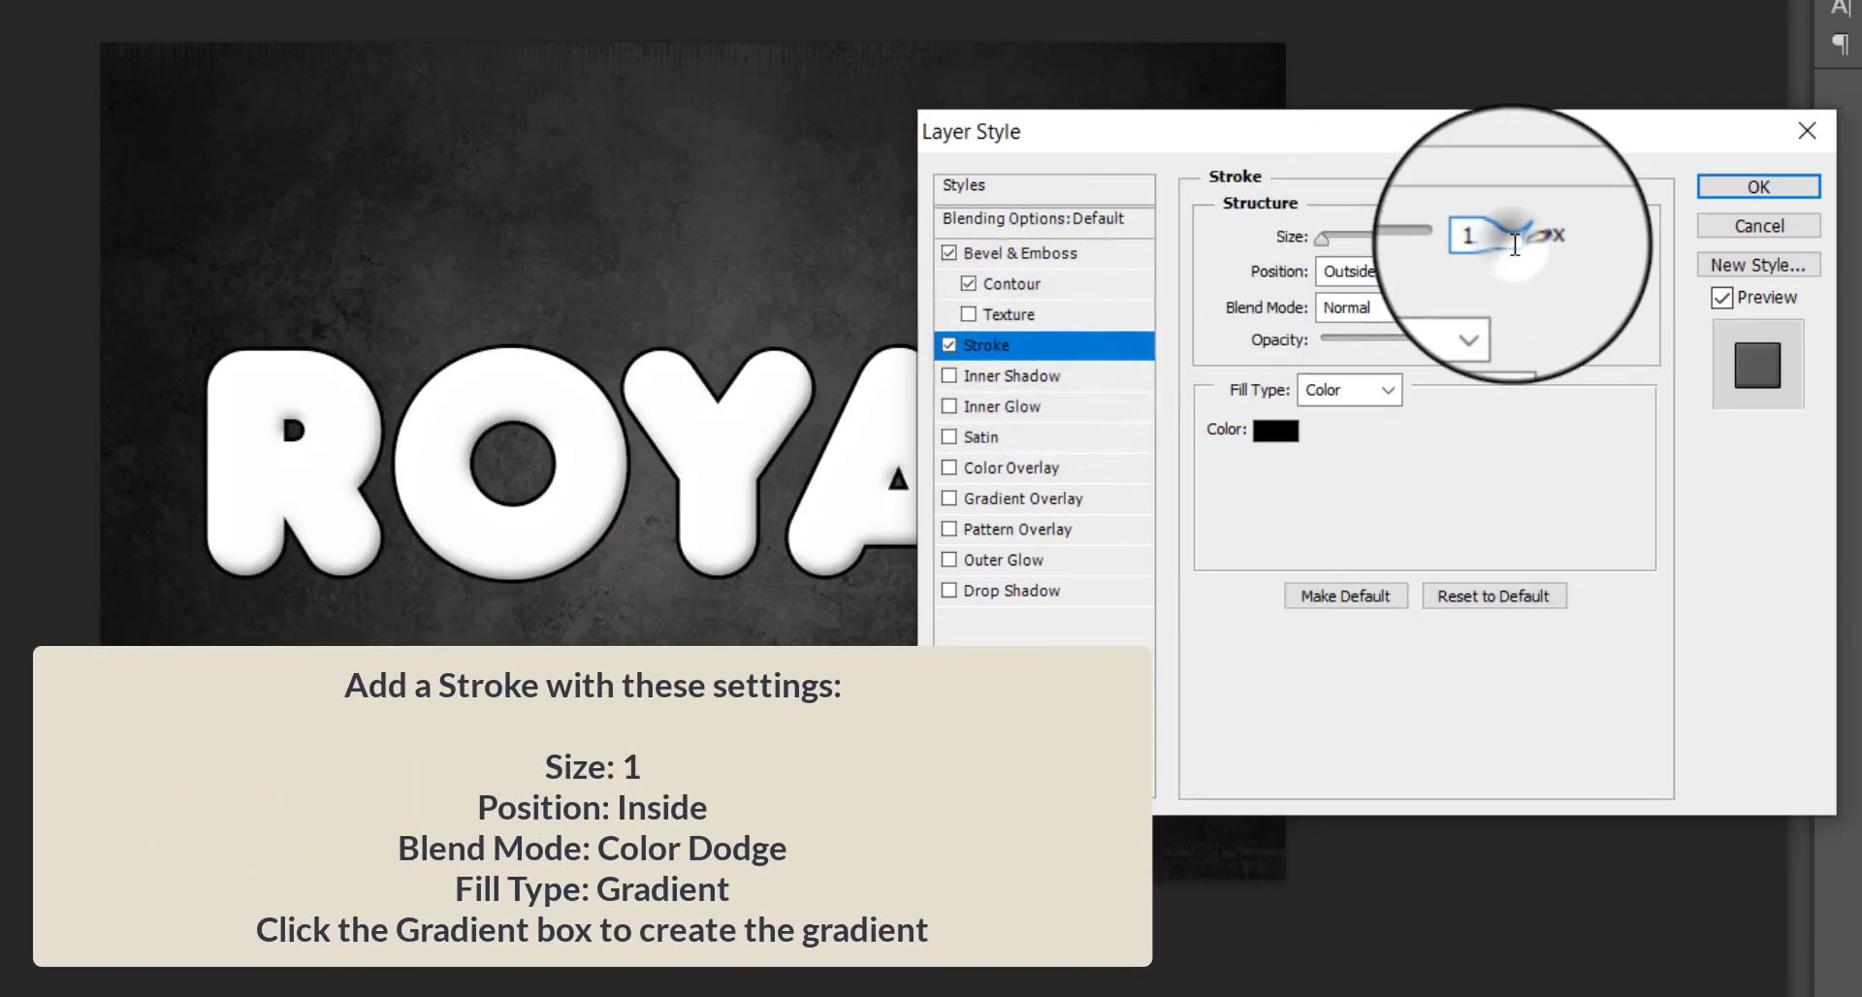
{"action": "left_click", "coordinate": [1398, 272]}
{"action": "left_click", "coordinate": [1394, 302]}
{"action": "left_click", "coordinate": [1402, 309]}
{"action": "left_click", "coordinate": [1437, 17]}
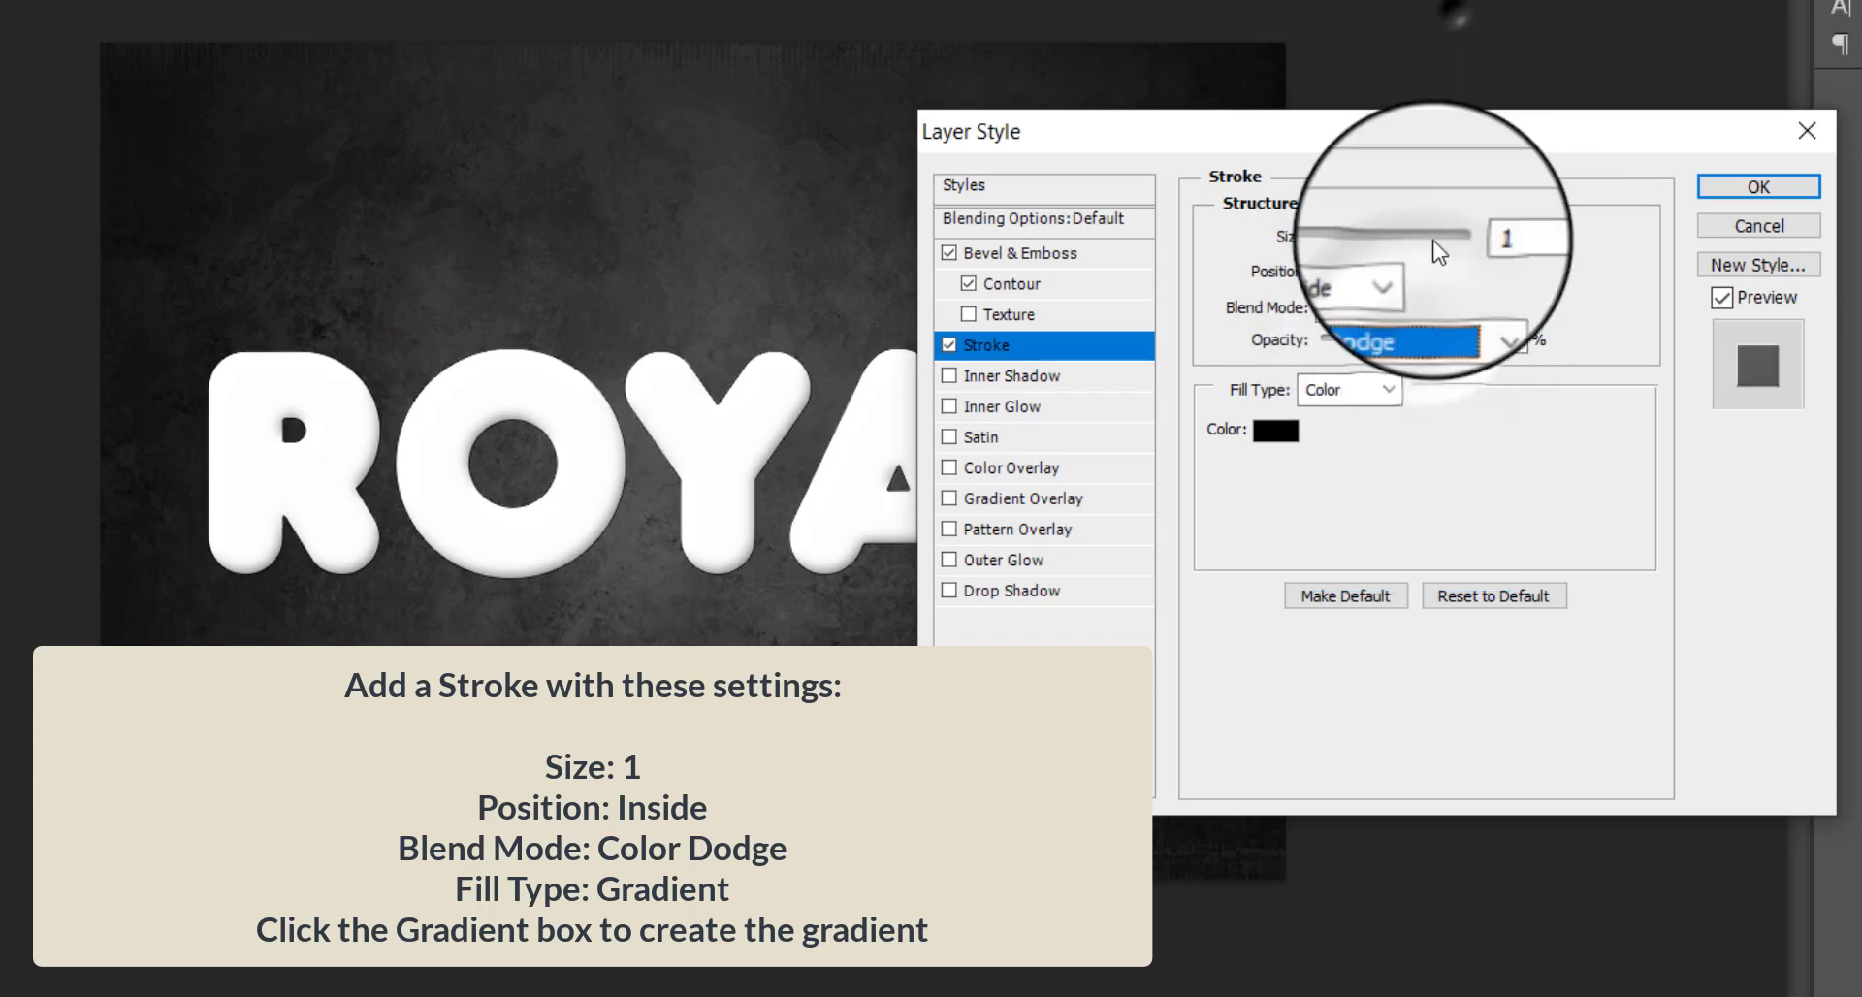
{"action": "left_click", "coordinate": [1348, 389]}
{"action": "left_click", "coordinate": [1342, 444]}
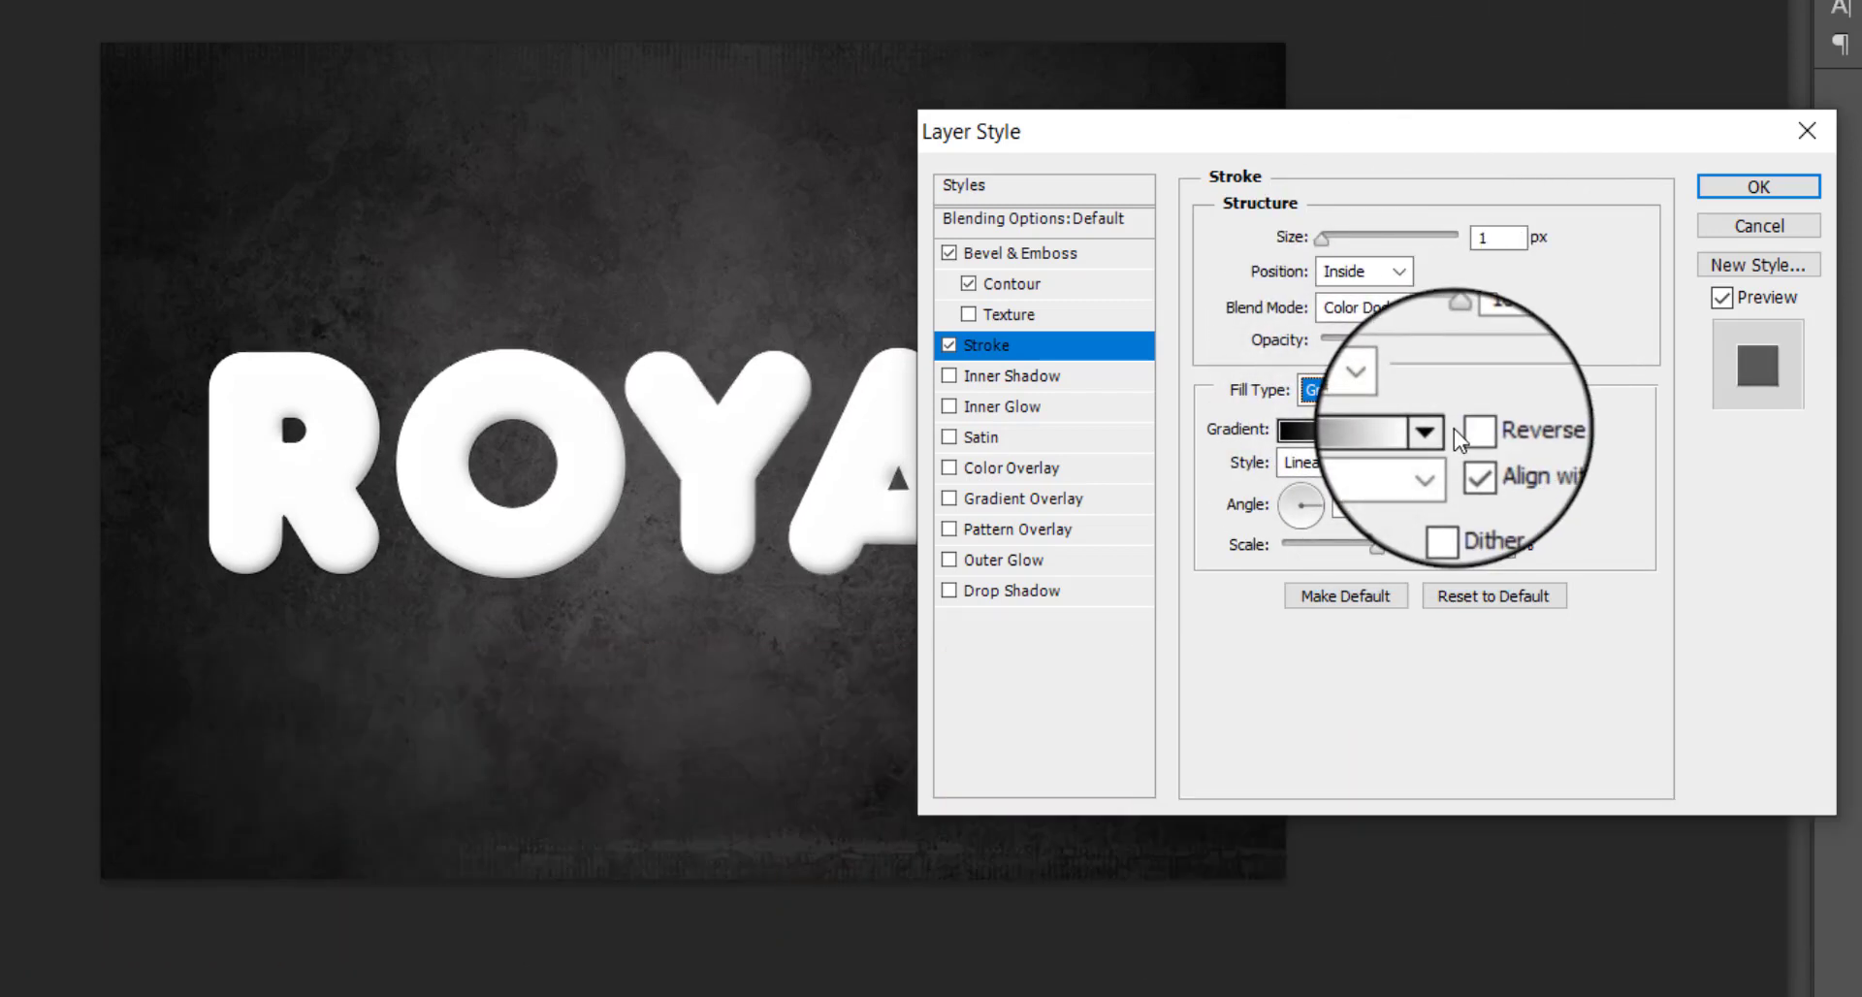
- Build the stroke gradient with color stops #262626 at 0%, #421668 at 32%, #7c2af1 at 67% and #e5dff7 at 100%
{"action": "left_click", "coordinate": [1356, 431]}
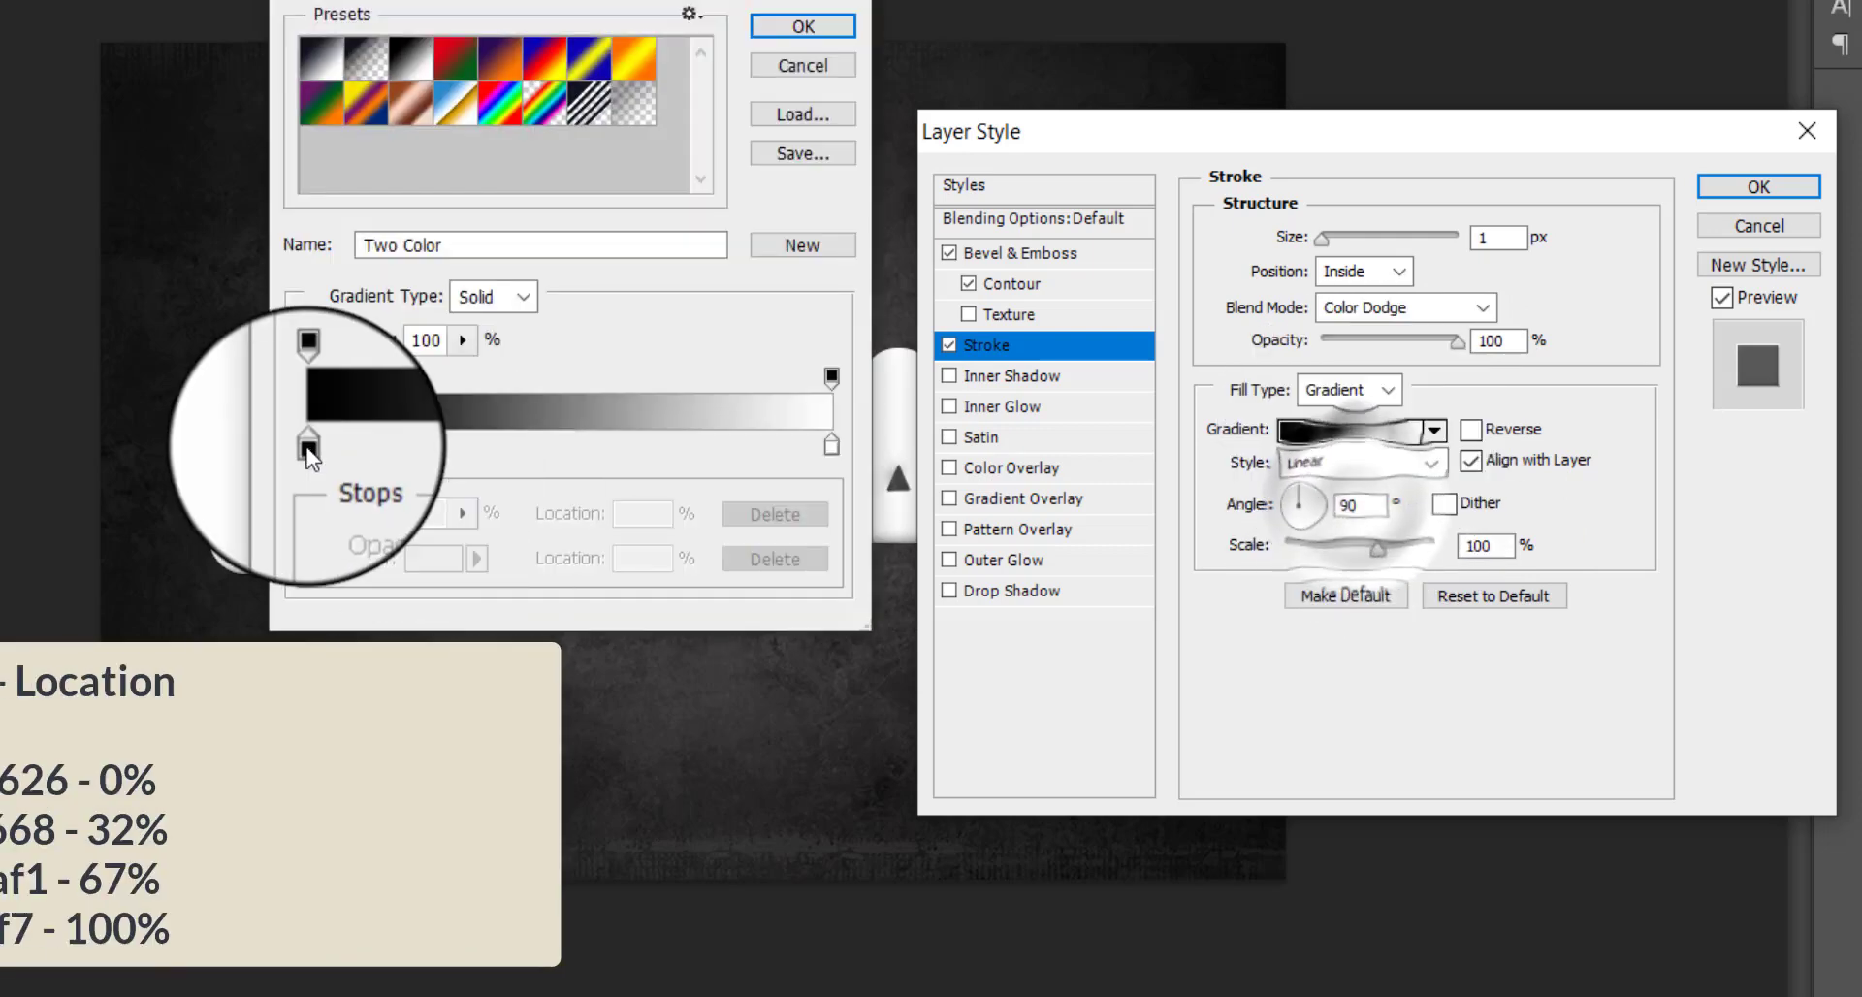
{"action": "double_click", "coordinate": [307, 445]}
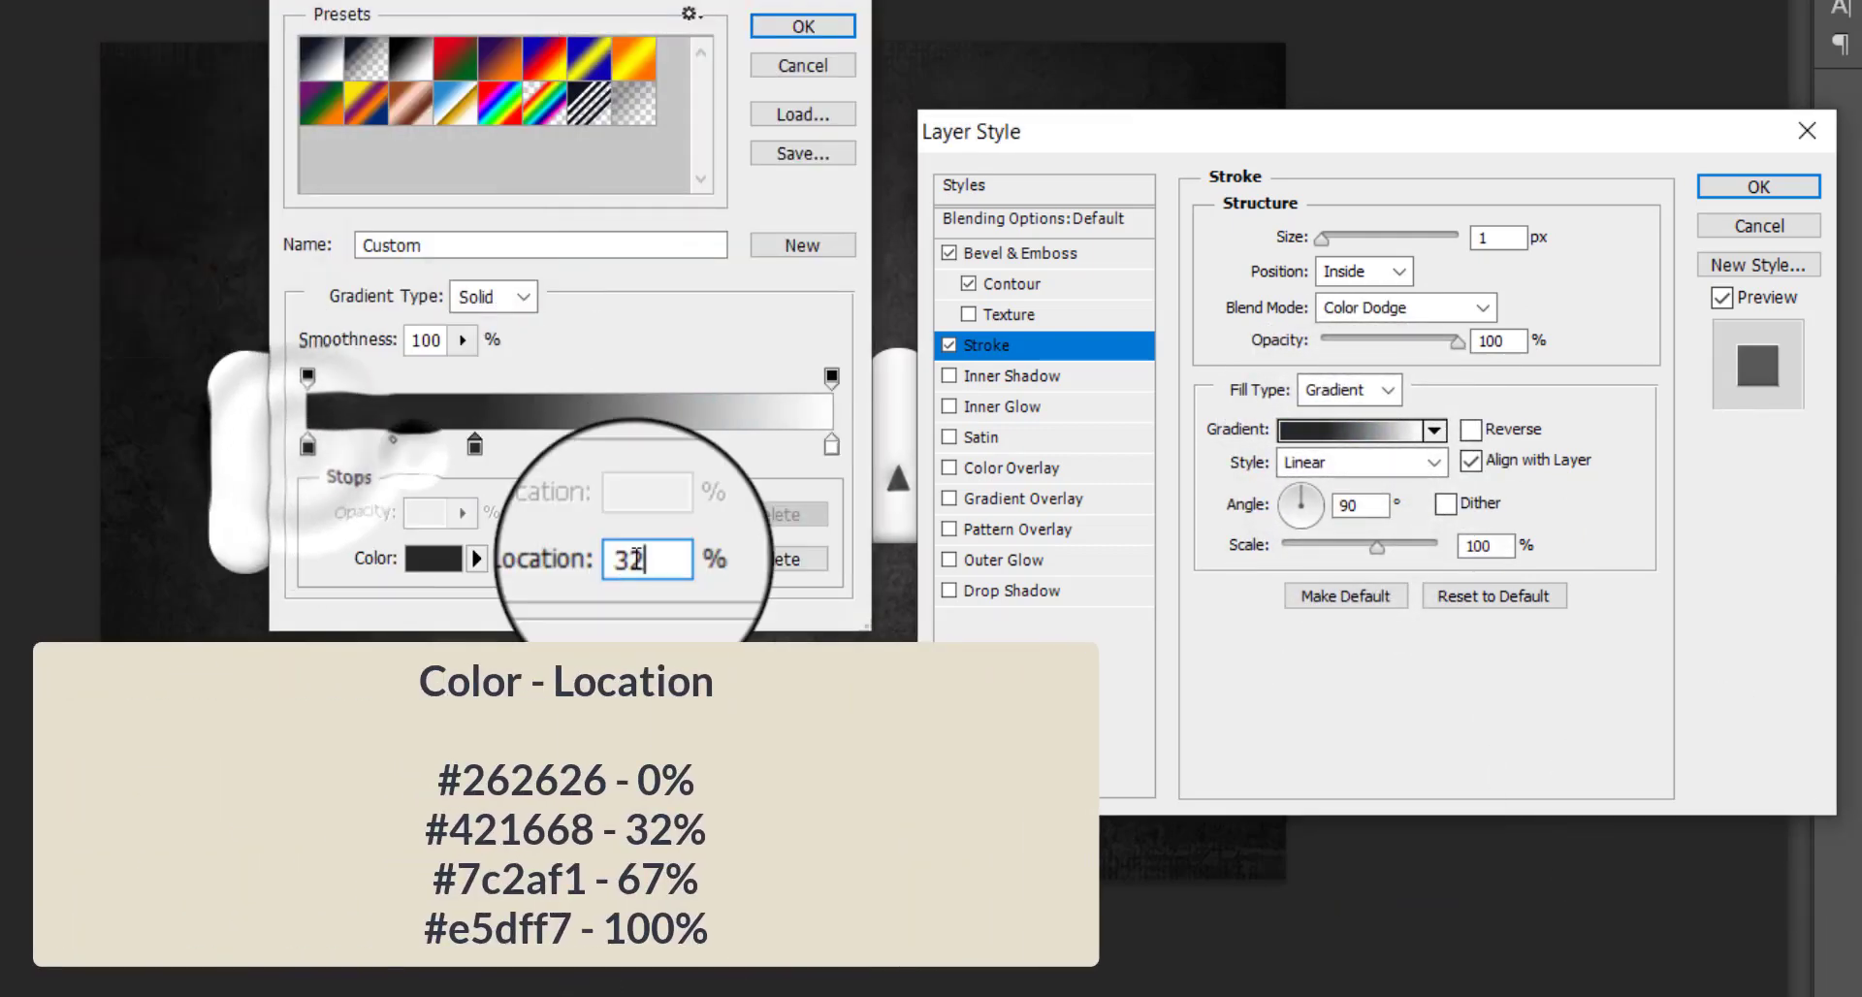
{"action": "double_click", "coordinate": [475, 438]}
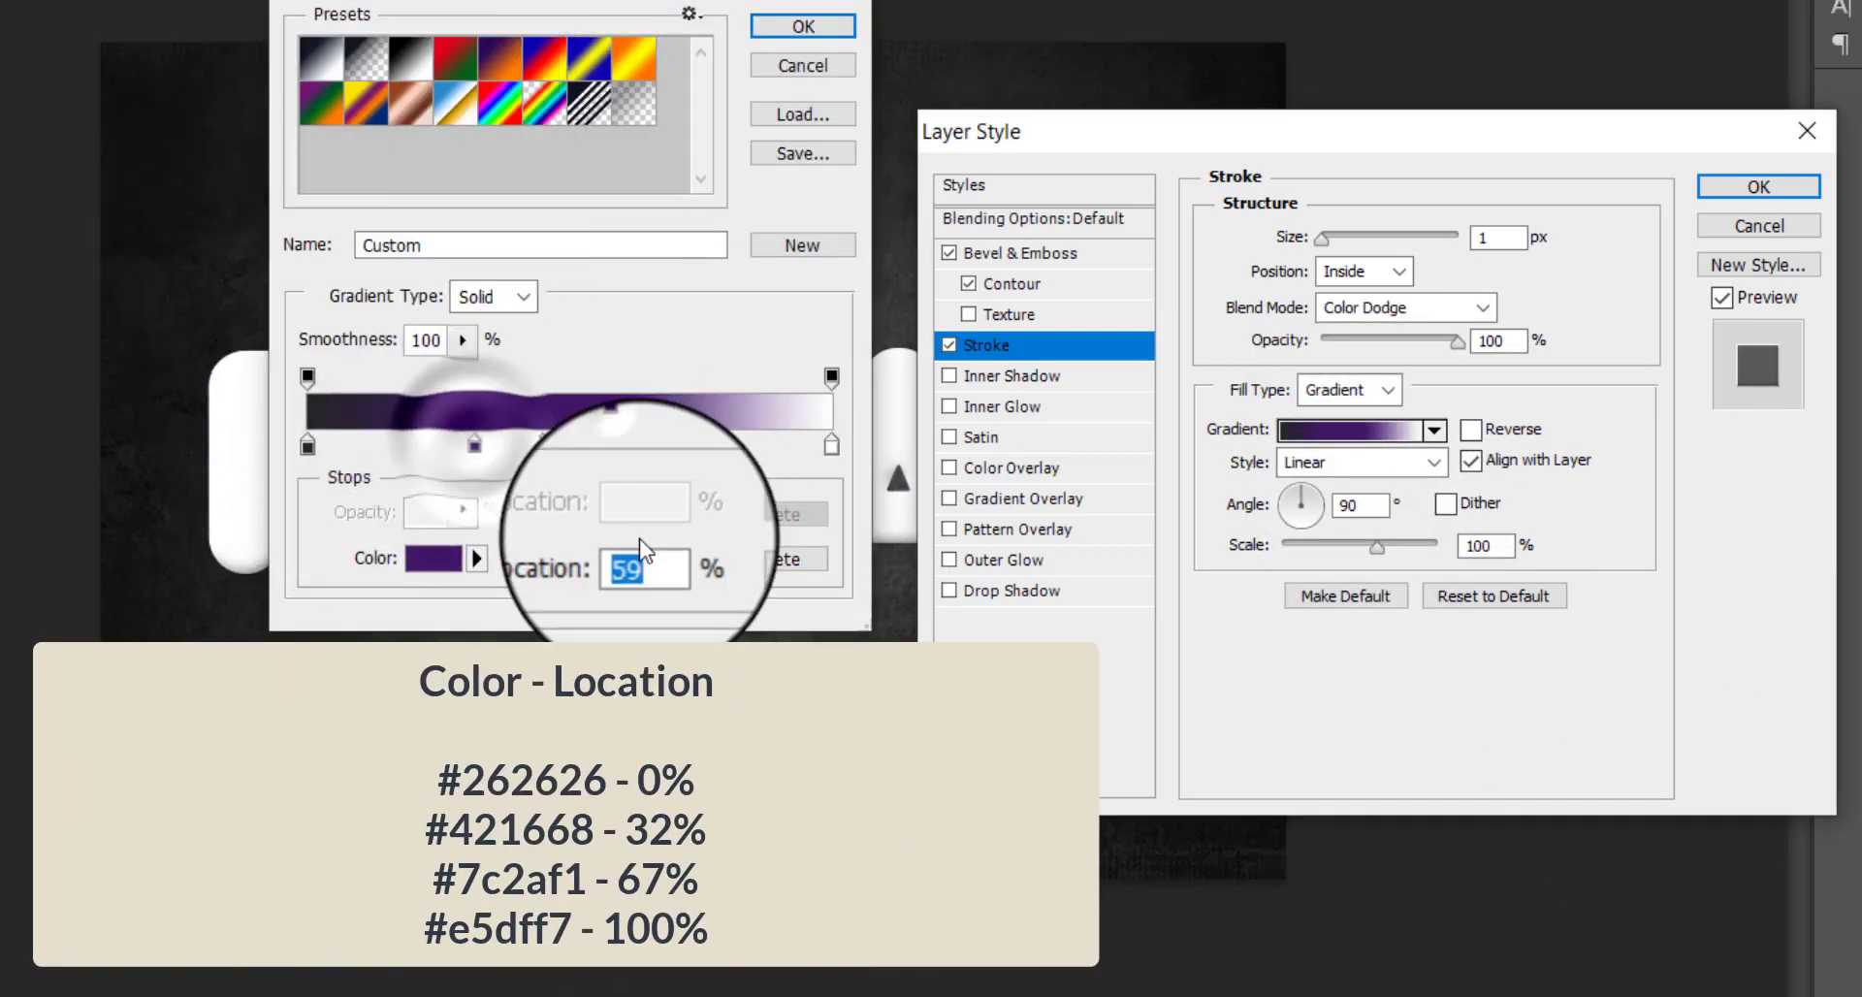
{"action": "double_click", "coordinate": [659, 445]}
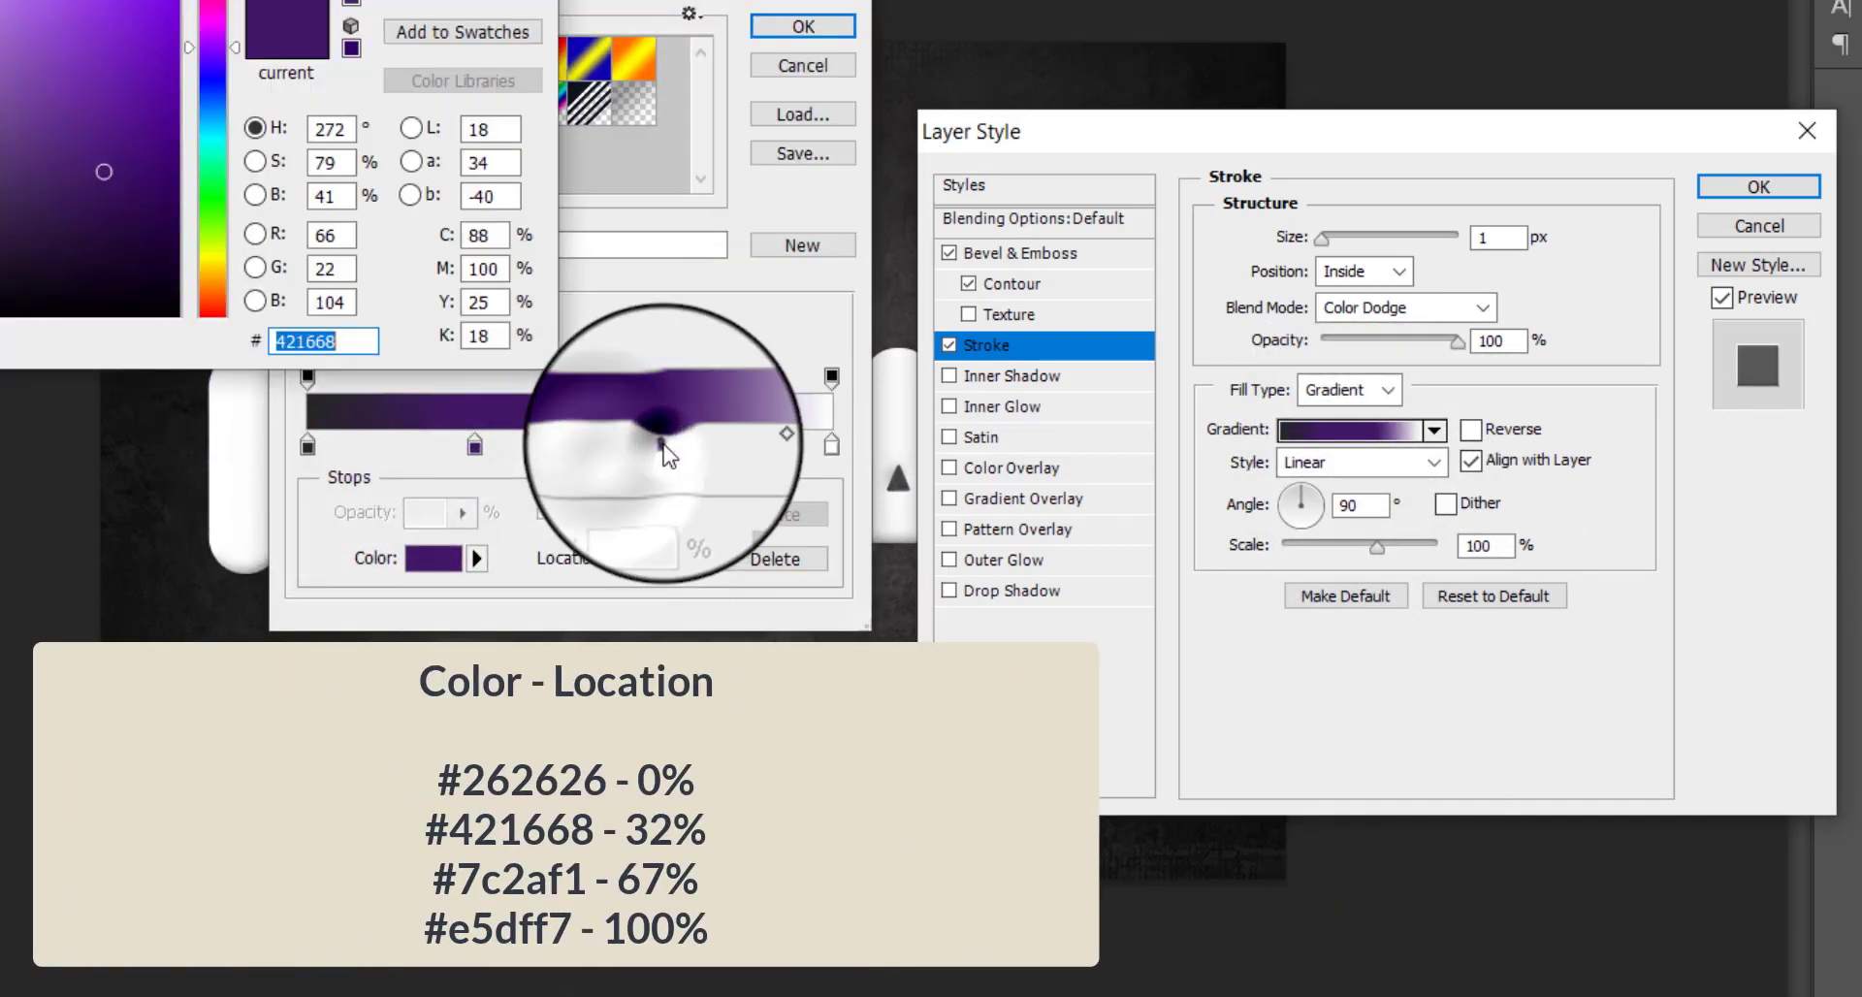
{"action": "double_click", "coordinate": [829, 445]}
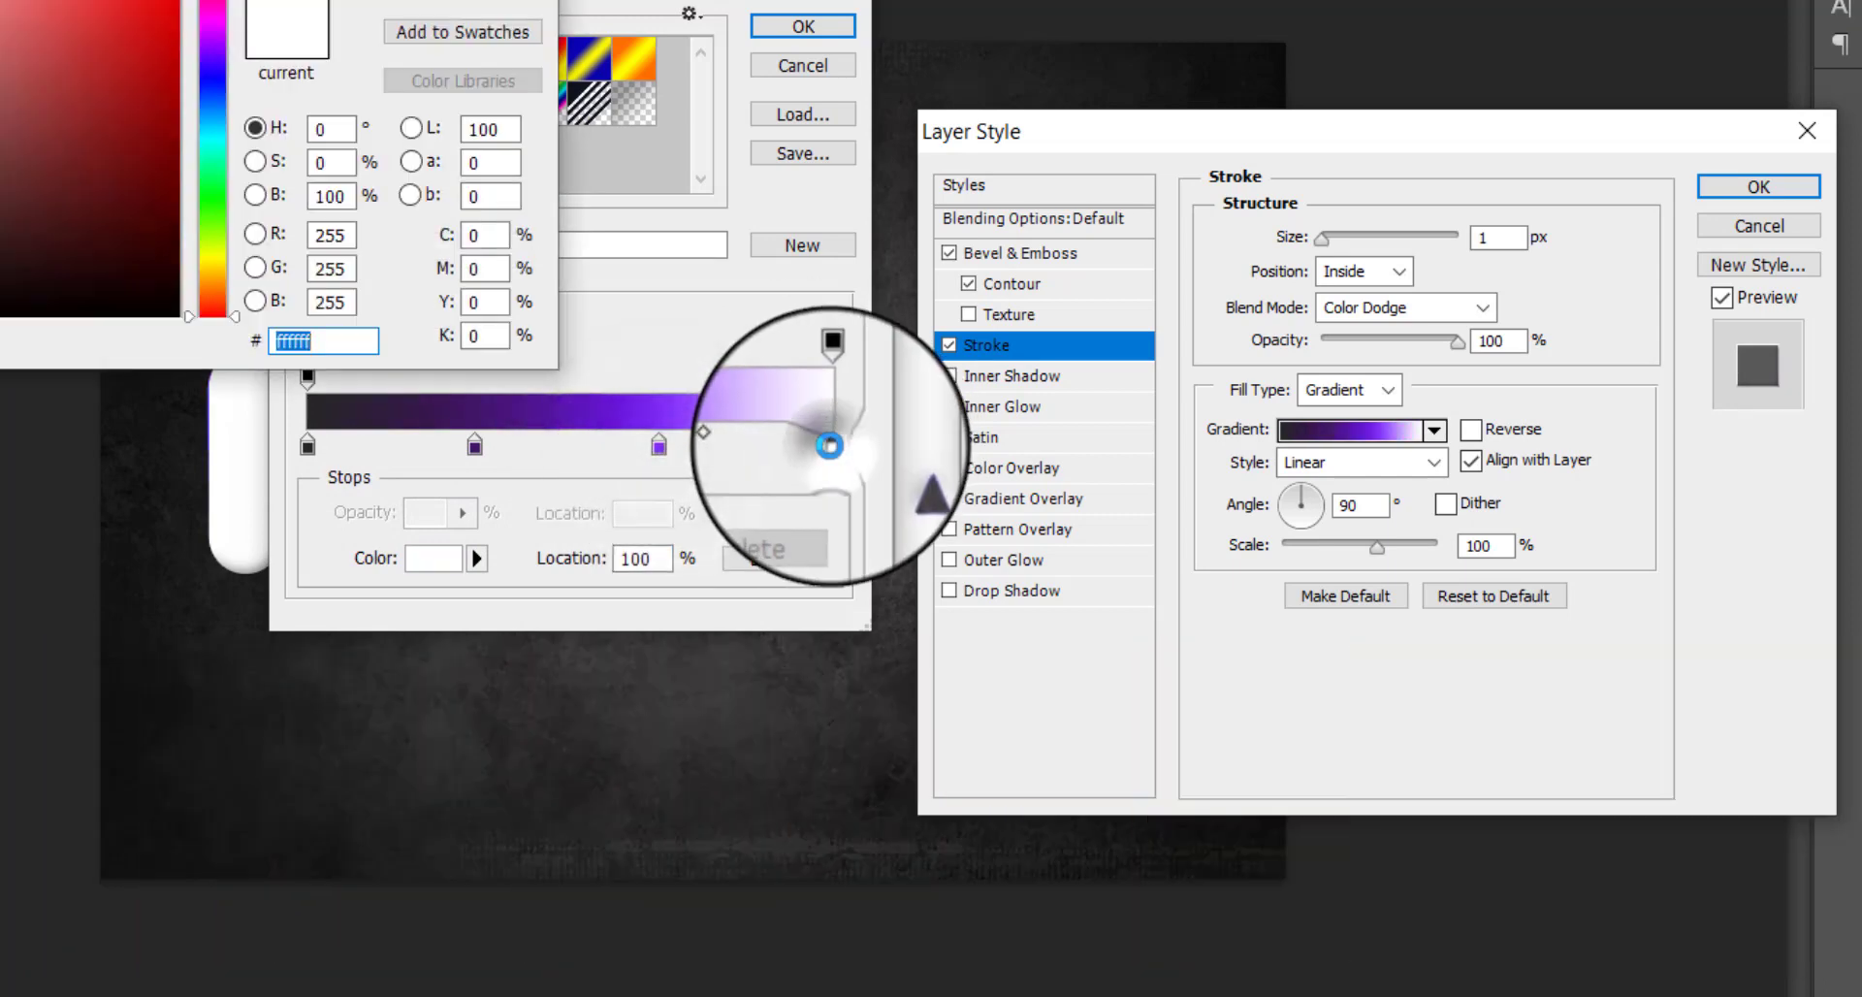
{"action": "key", "text": "Return"}
- Save the purple stroke gradient as a new preset and accept it for the stroke
{"action": "left_click", "coordinate": [839, 35]}
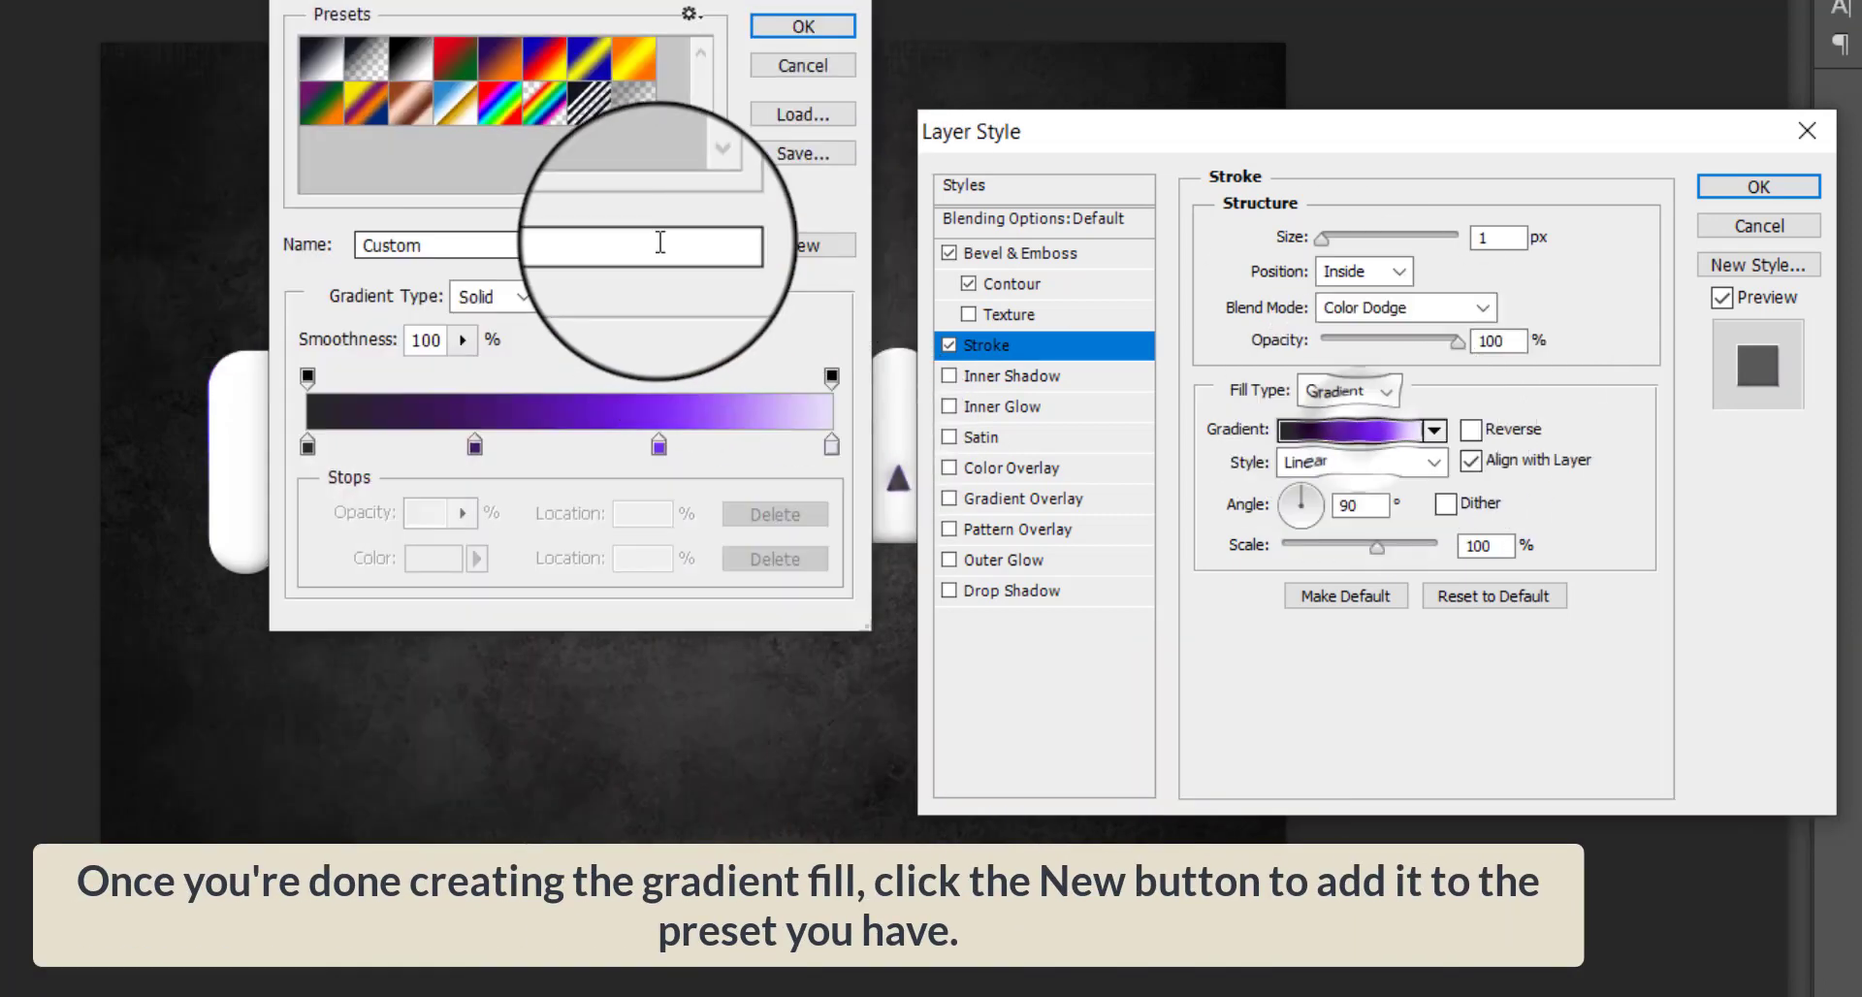
{"action": "double_click", "coordinate": [657, 241]}
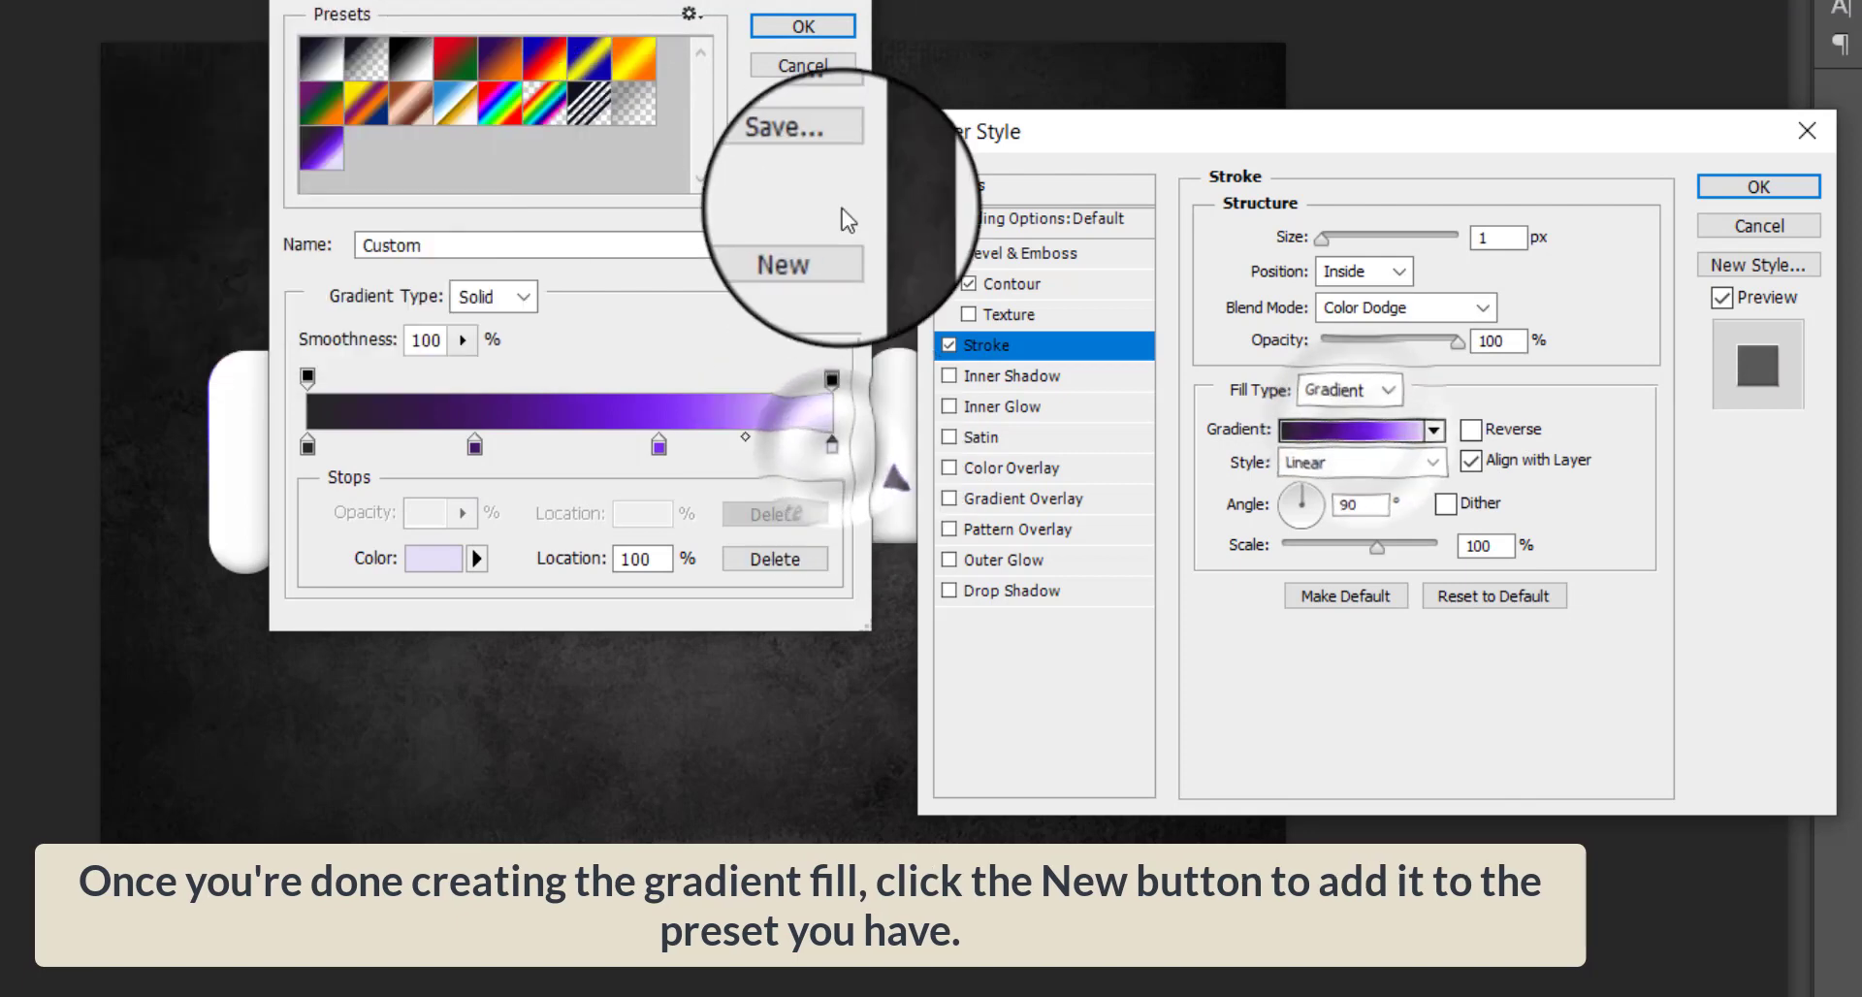
{"action": "left_click", "coordinate": [805, 20]}
- Add an Inner Shadow effect with 35% opacity, distance 0 px and size 27 px
{"action": "left_click", "coordinate": [1011, 375]}
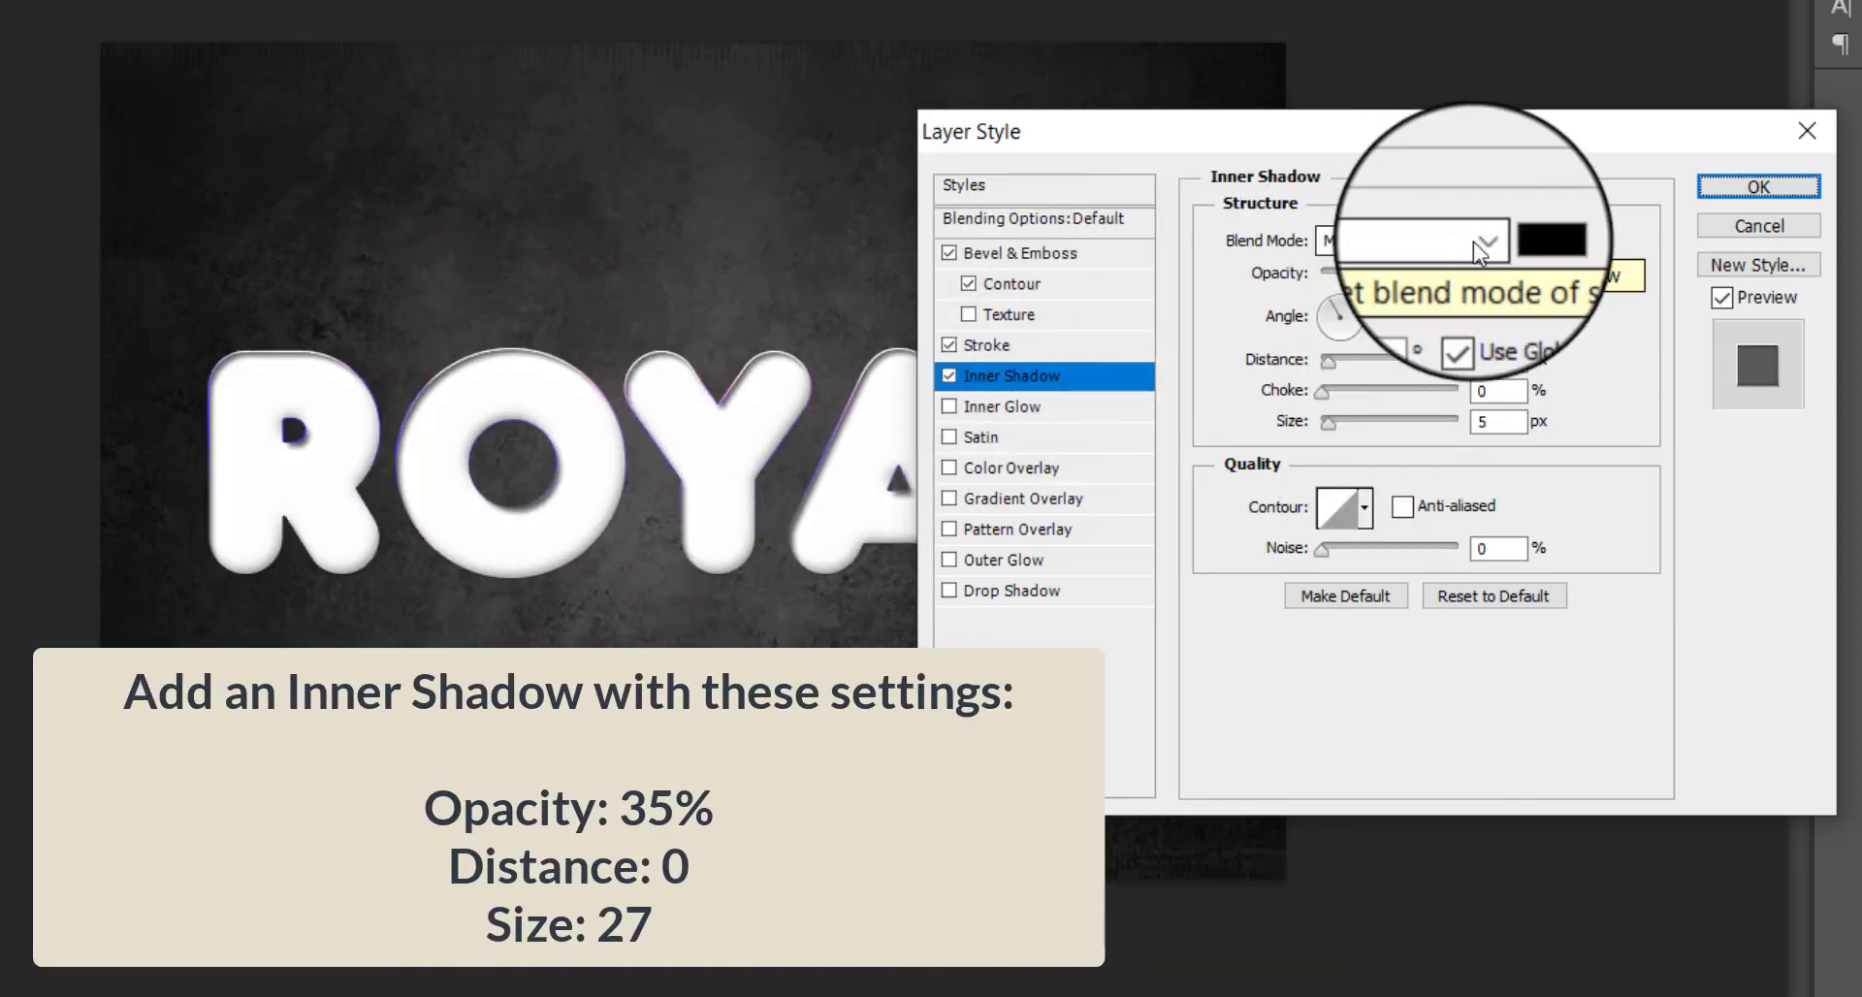
{"action": "type", "text": "35"}
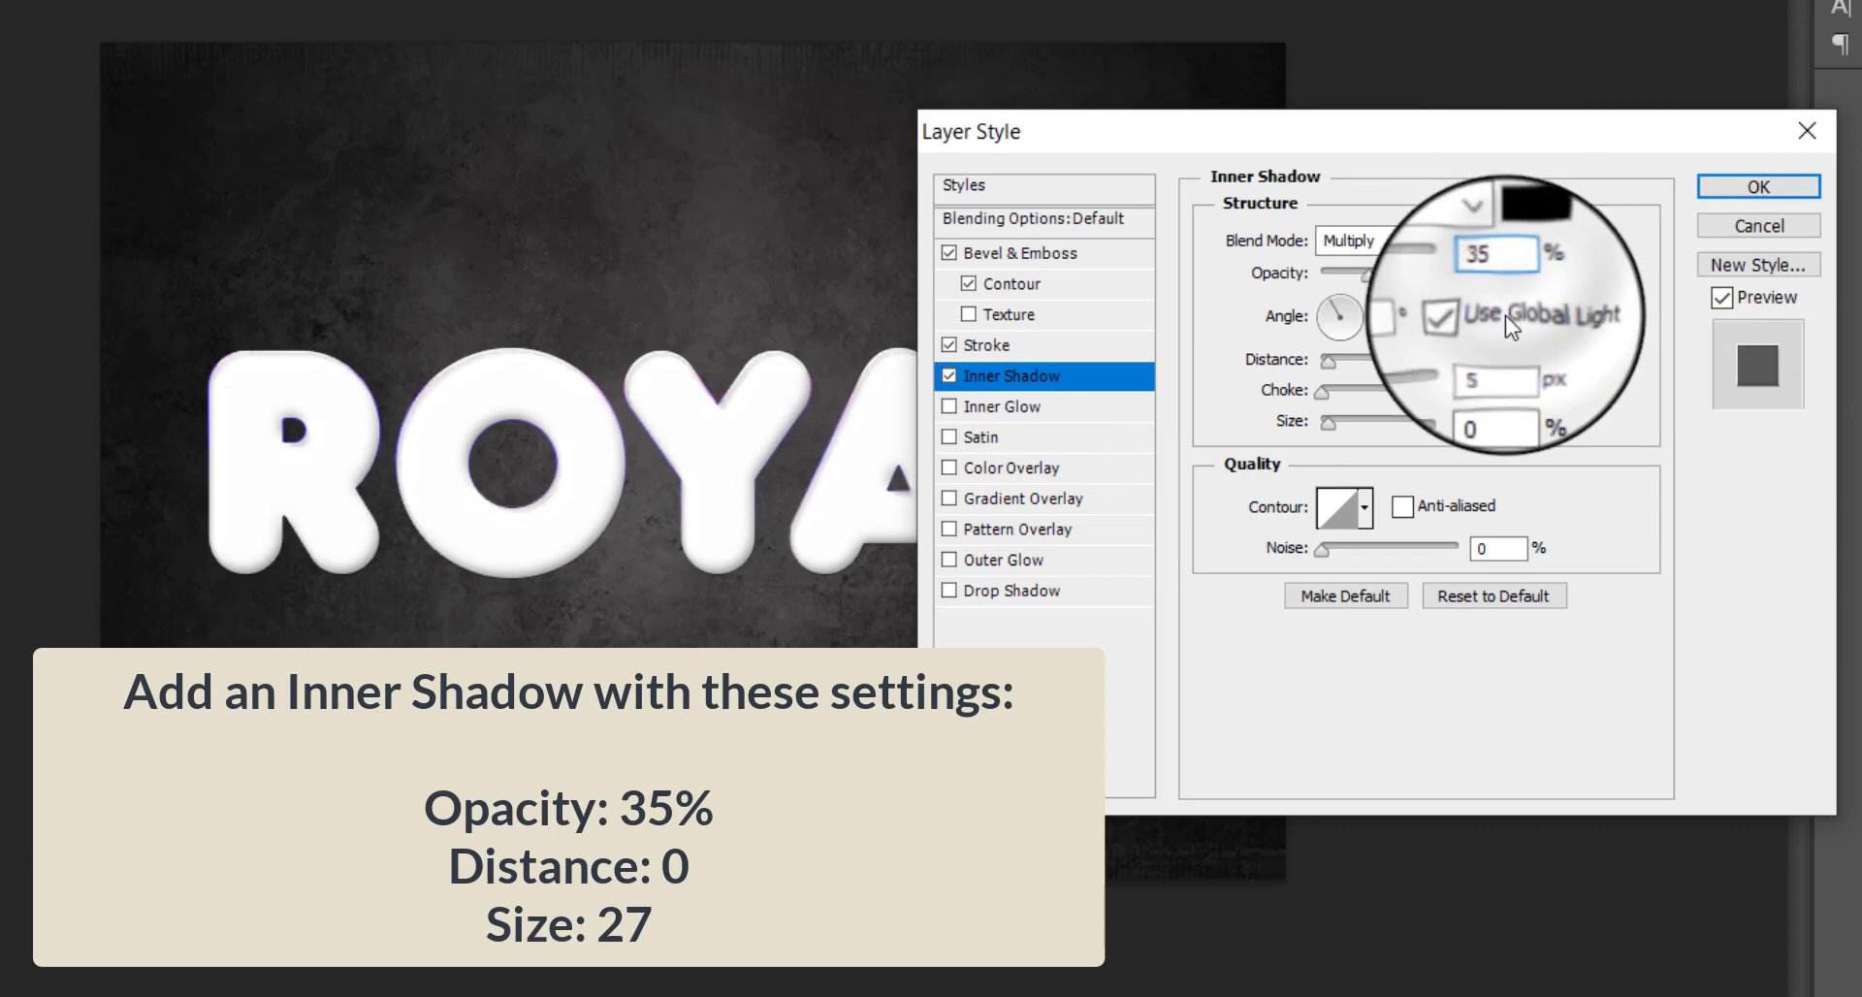
{"action": "double_click", "coordinate": [1500, 362]}
{"action": "type", "text": "0"}
{"action": "double_click", "coordinate": [1503, 425]}
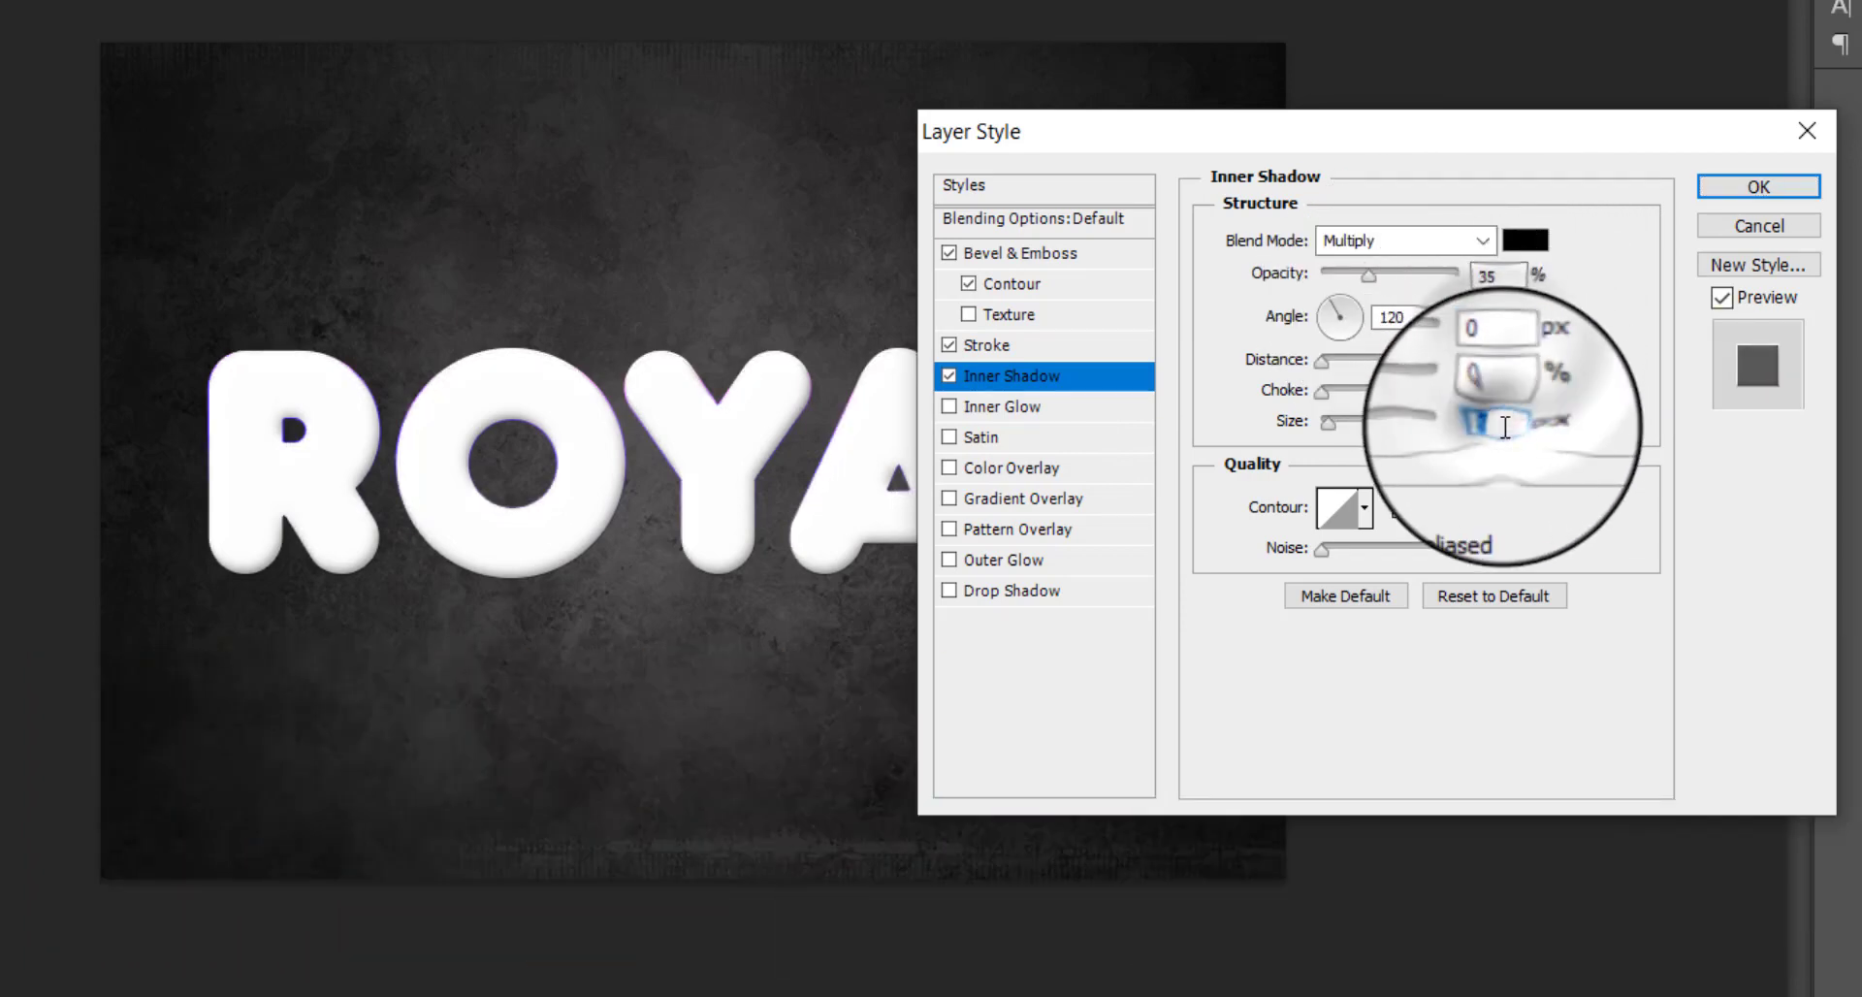
{"action": "type", "text": "27"}
- Add an Inner Glow effect with Vivid Light blend mode, 100% opacity and color #999891
{"action": "left_click", "coordinate": [1003, 406]}
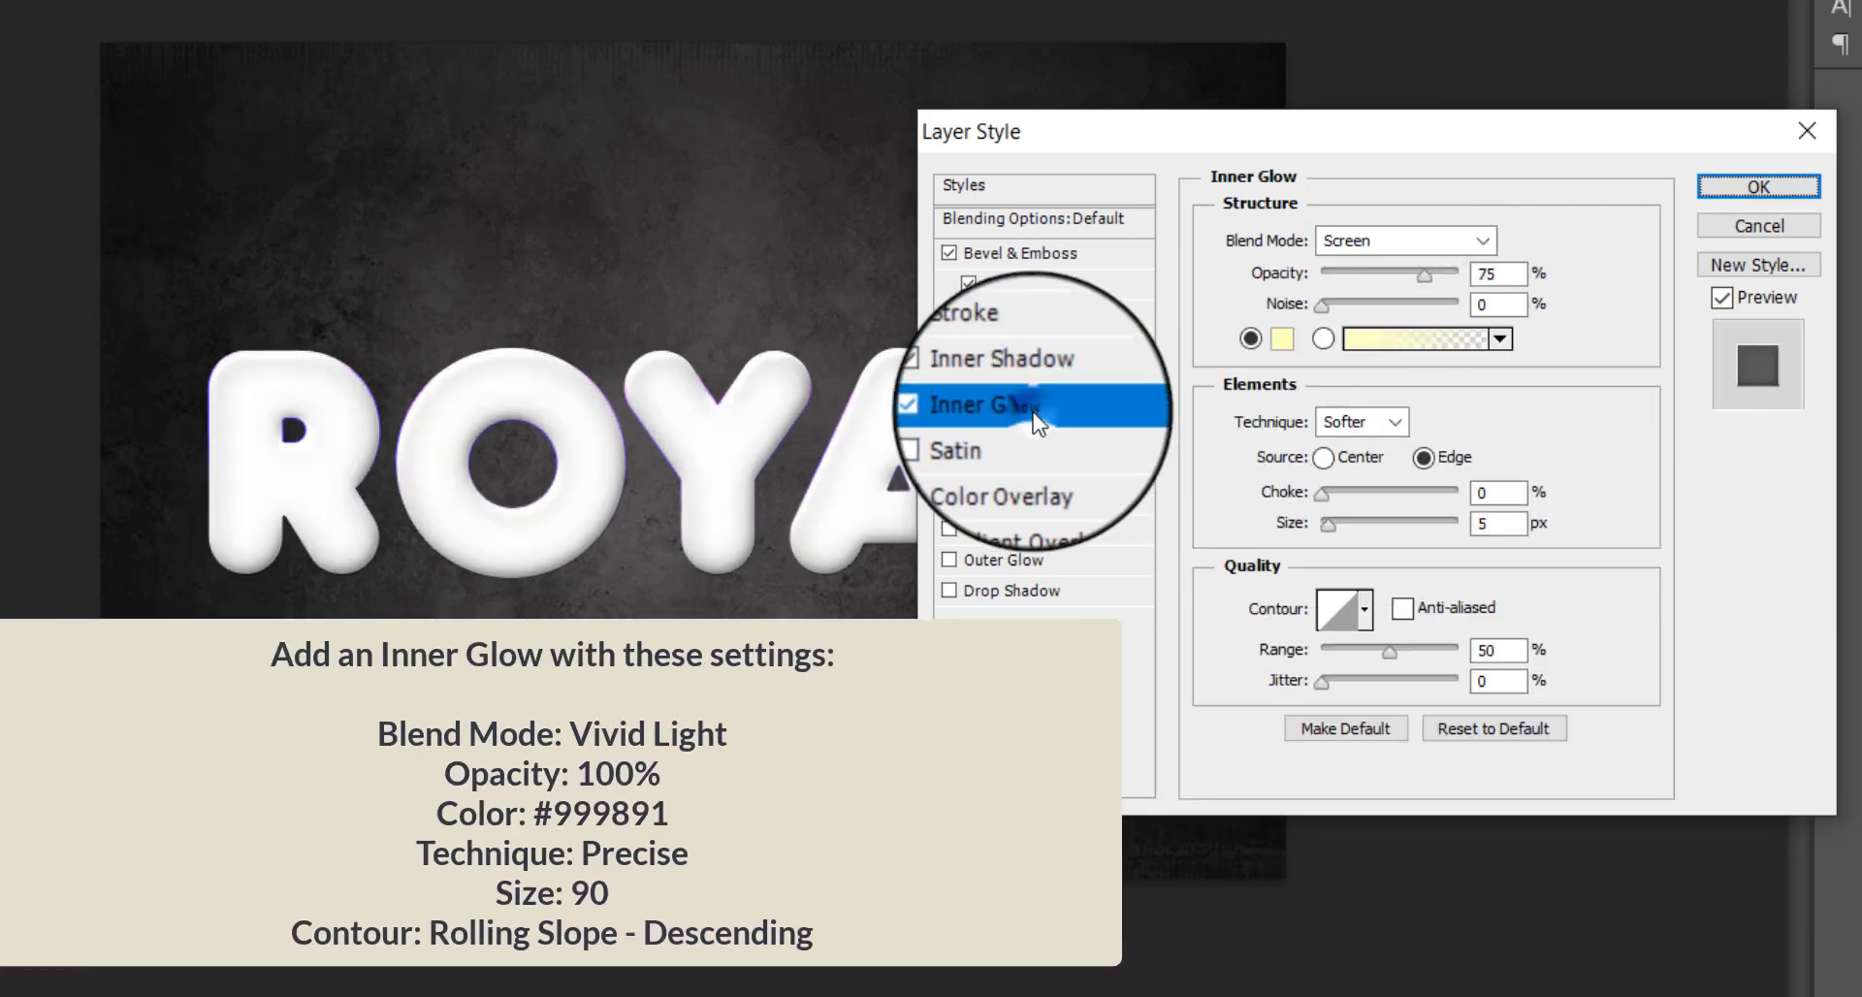
{"action": "left_click", "coordinate": [1390, 242]}
{"action": "left_click", "coordinate": [1427, 773]}
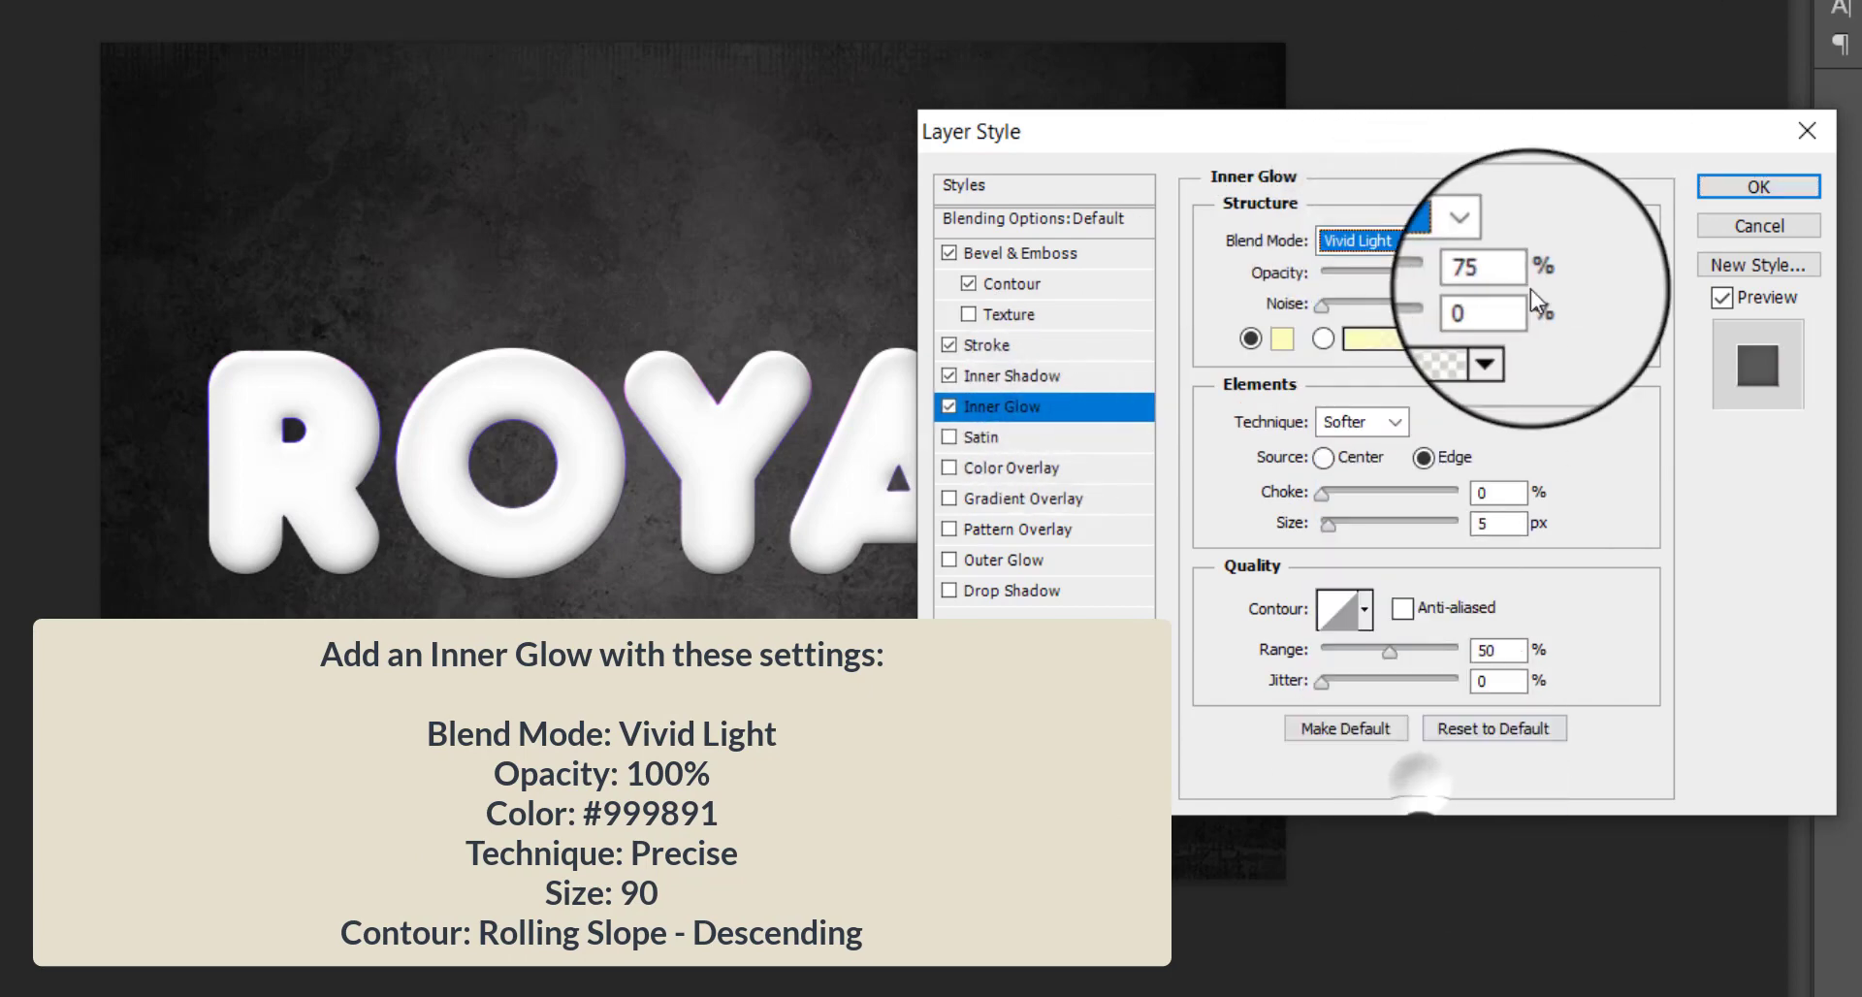
{"action": "left_click_drag", "start_coordinate": [1425, 276], "coordinate": [1519, 278]}
{"action": "left_click", "coordinate": [1283, 338]}
{"action": "type", "text": "999891"}
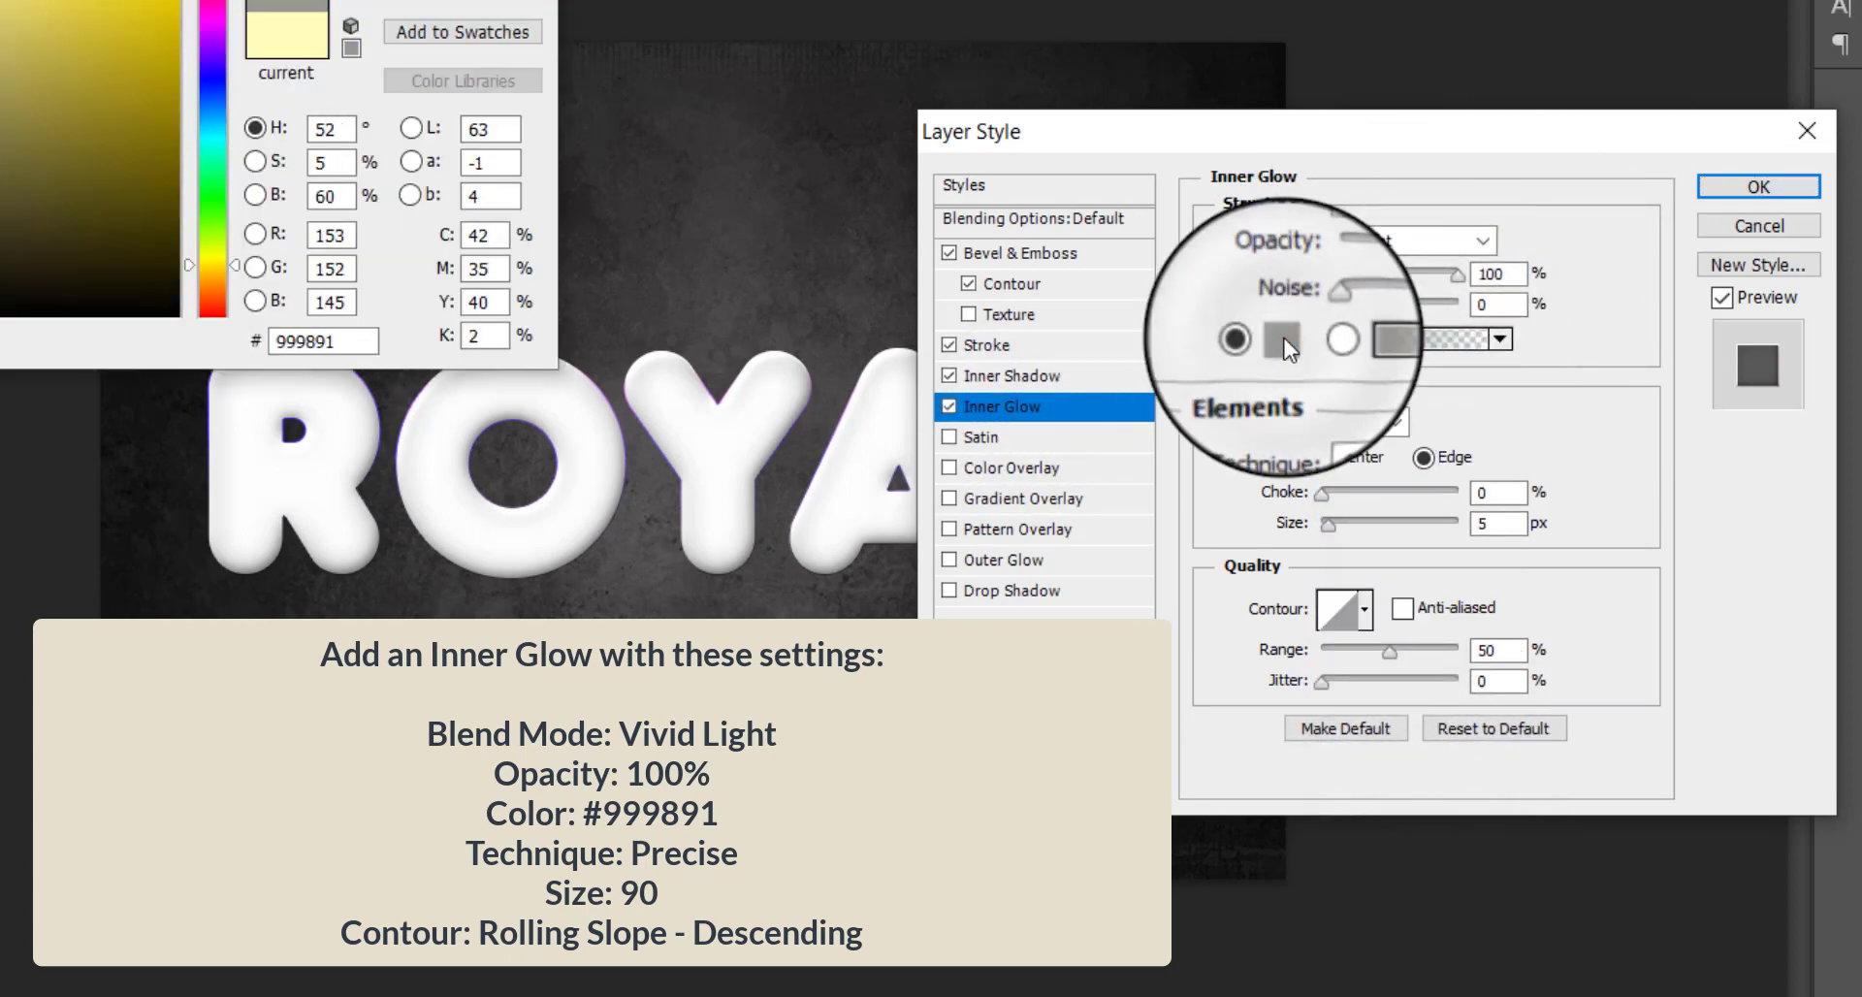
{"action": "key", "text": "Return"}
- Set the inner glow's technique to Precise, size to 90 px and contour to Rolling Slope - Descending
{"action": "left_click", "coordinate": [1358, 421]}
{"action": "left_click", "coordinate": [1348, 461]}
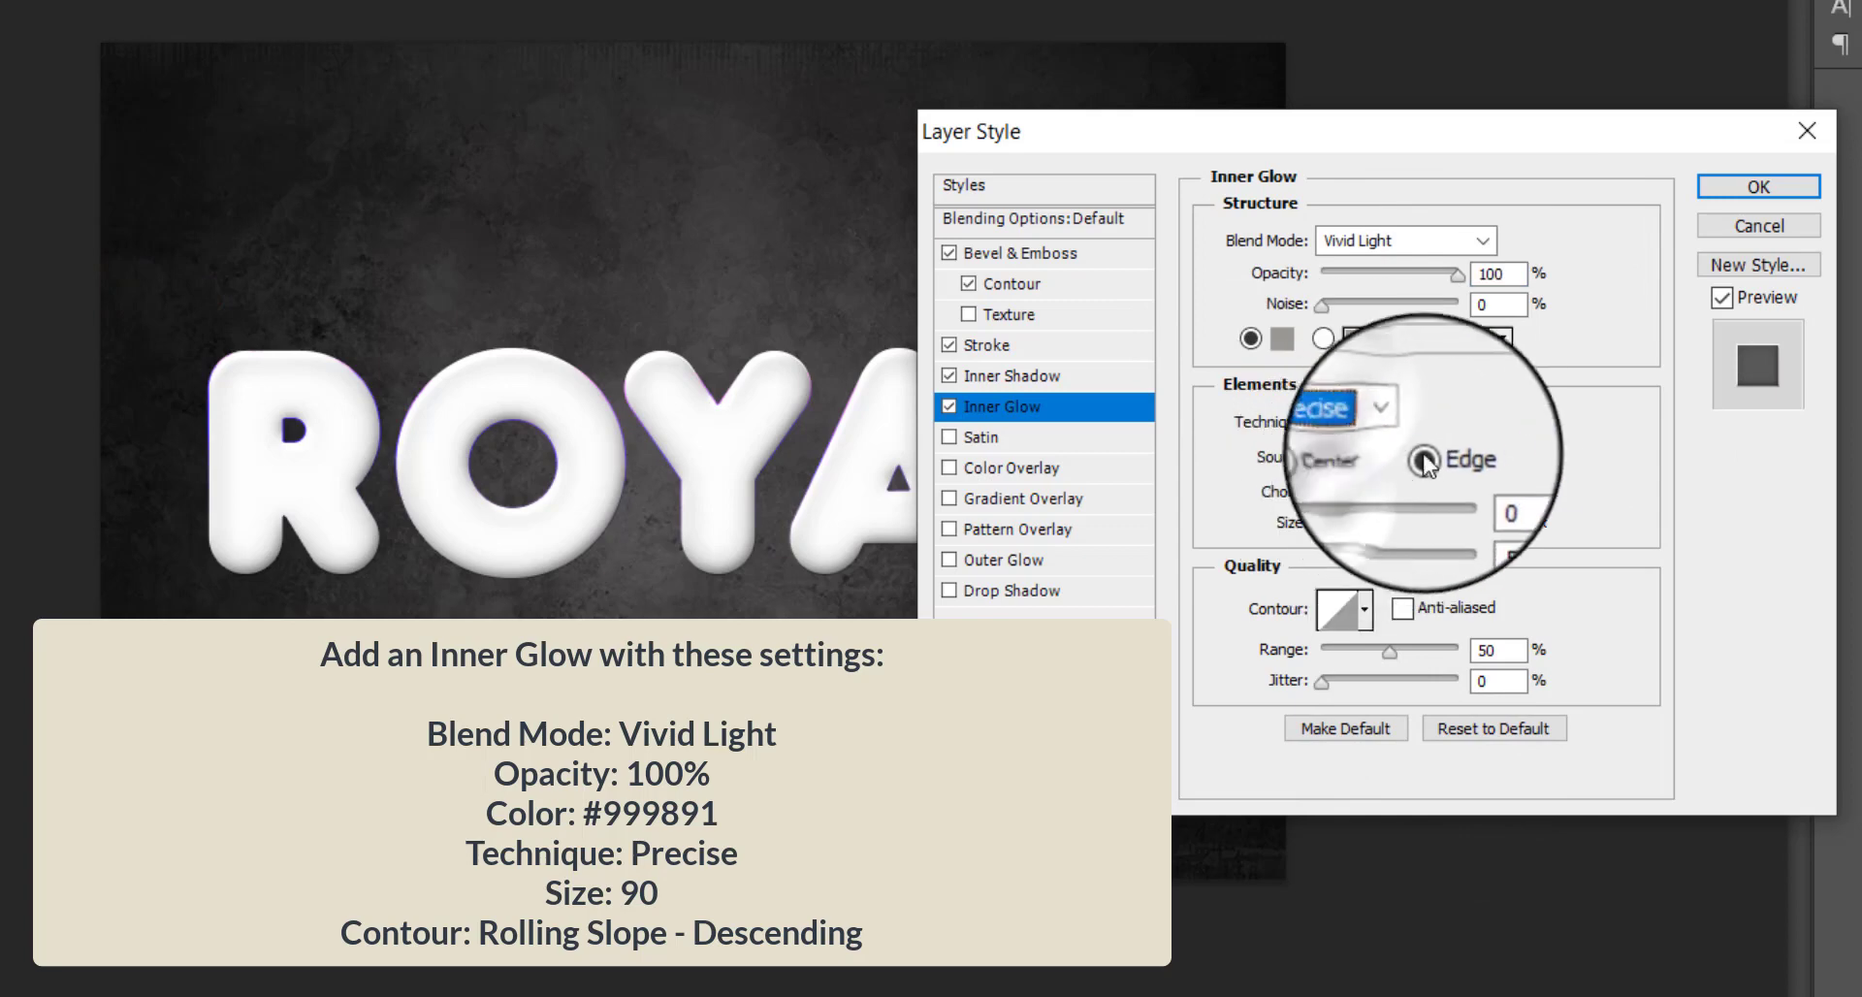
{"action": "double_click", "coordinate": [1485, 523]}
{"action": "type", "text": "90"}
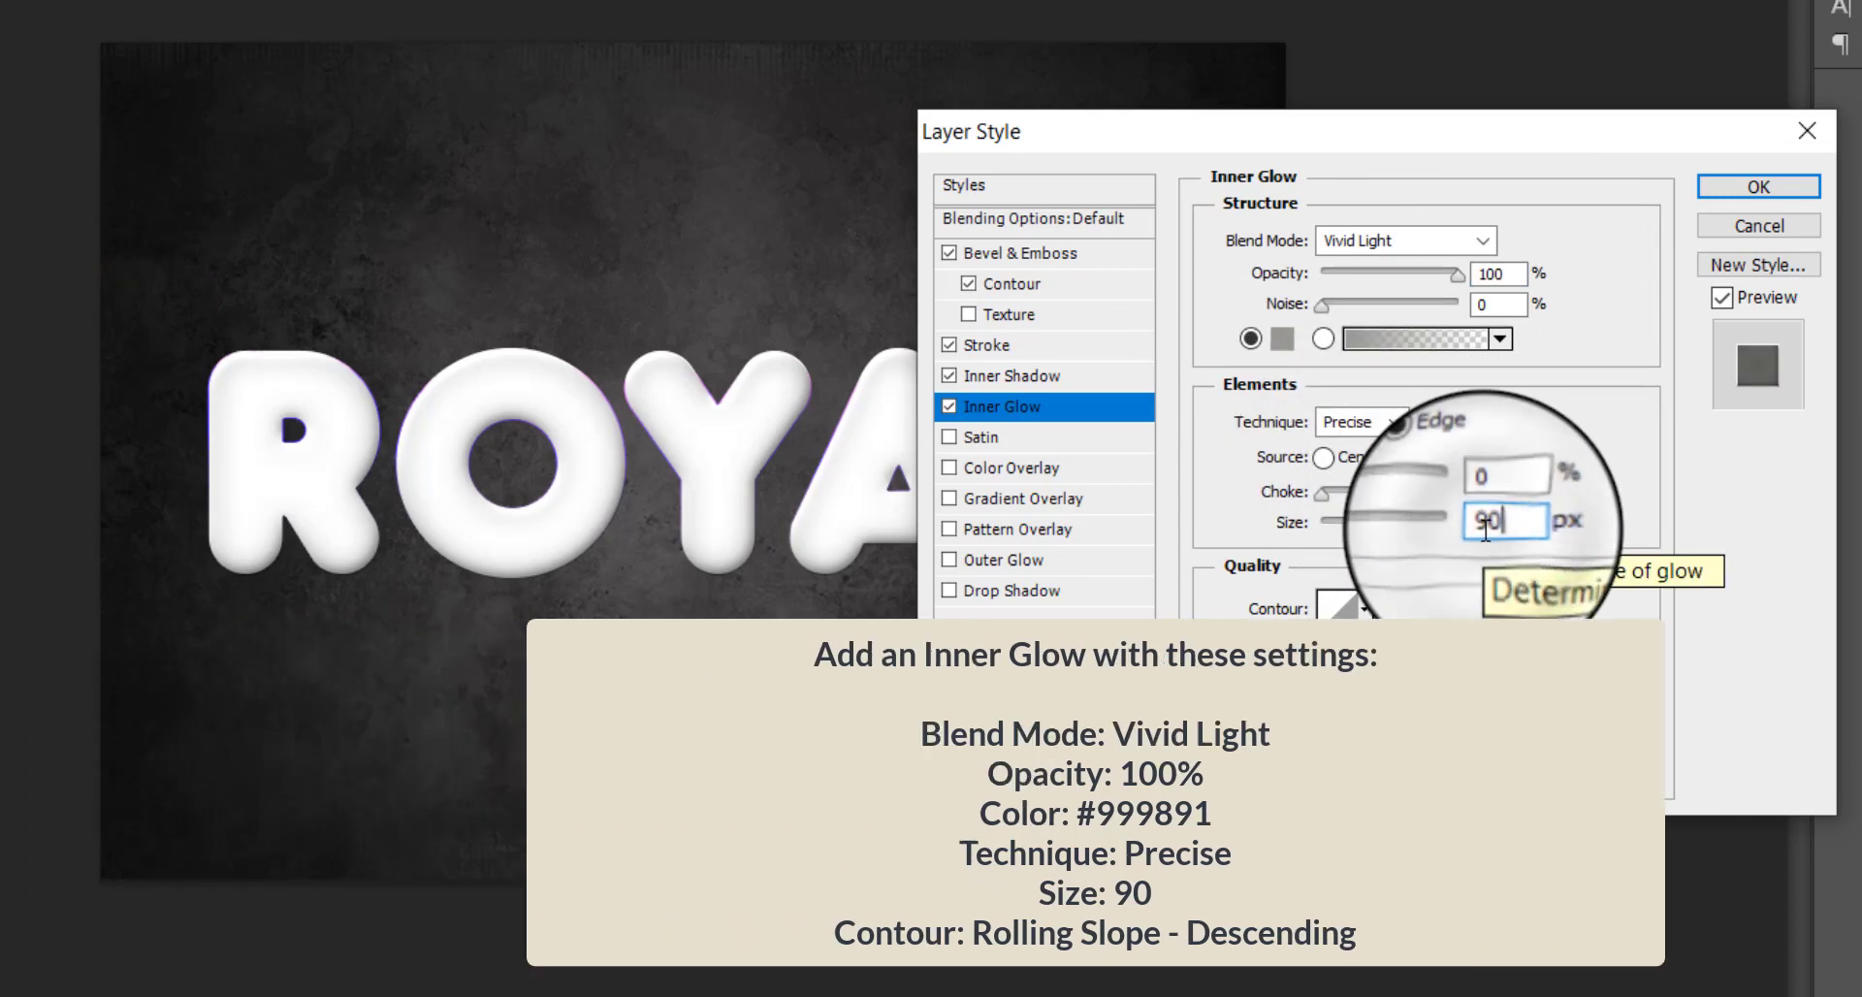
{"action": "left_click", "coordinate": [1364, 609]}
{"action": "left_click", "coordinate": [1349, 724]}
{"action": "left_click", "coordinate": [1550, 590]}
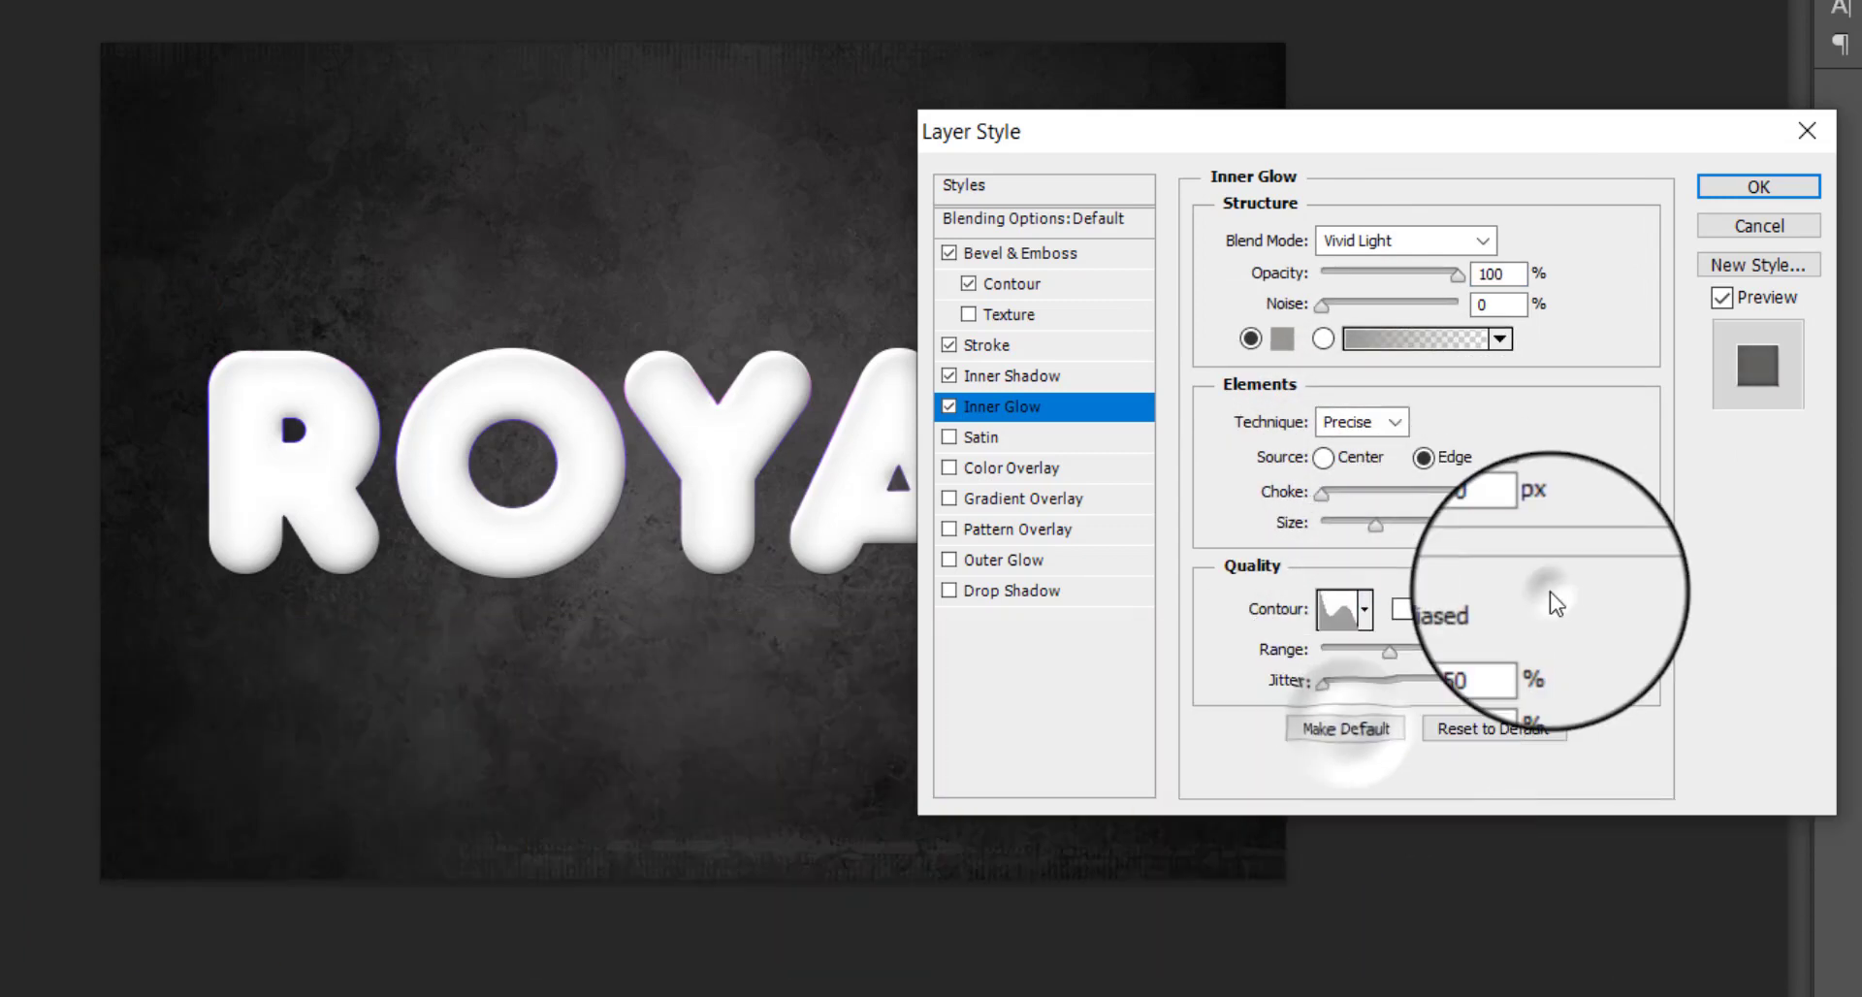
- Add a Satin effect with Multiply blend mode and color #0d3537
{"action": "left_click", "coordinate": [1057, 437]}
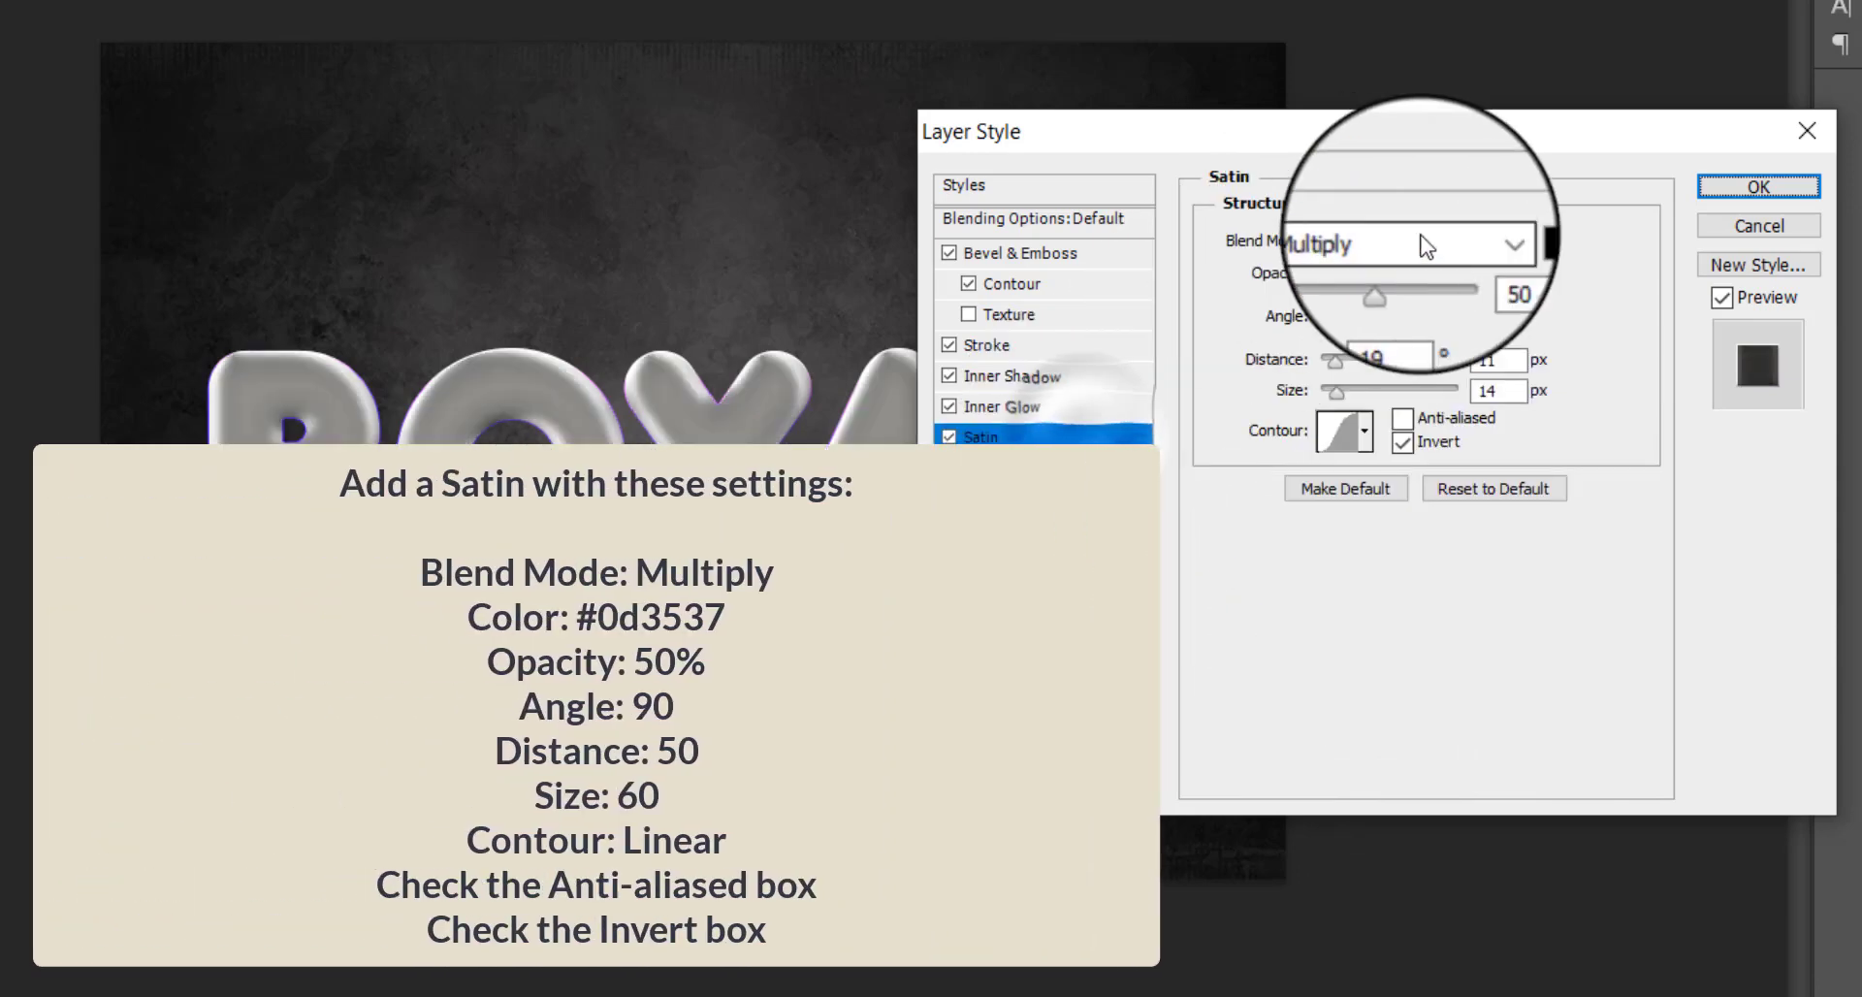
{"action": "left_click", "coordinate": [1539, 238]}
{"action": "type", "text": "0d353"}
{"action": "type", "text": "7"}
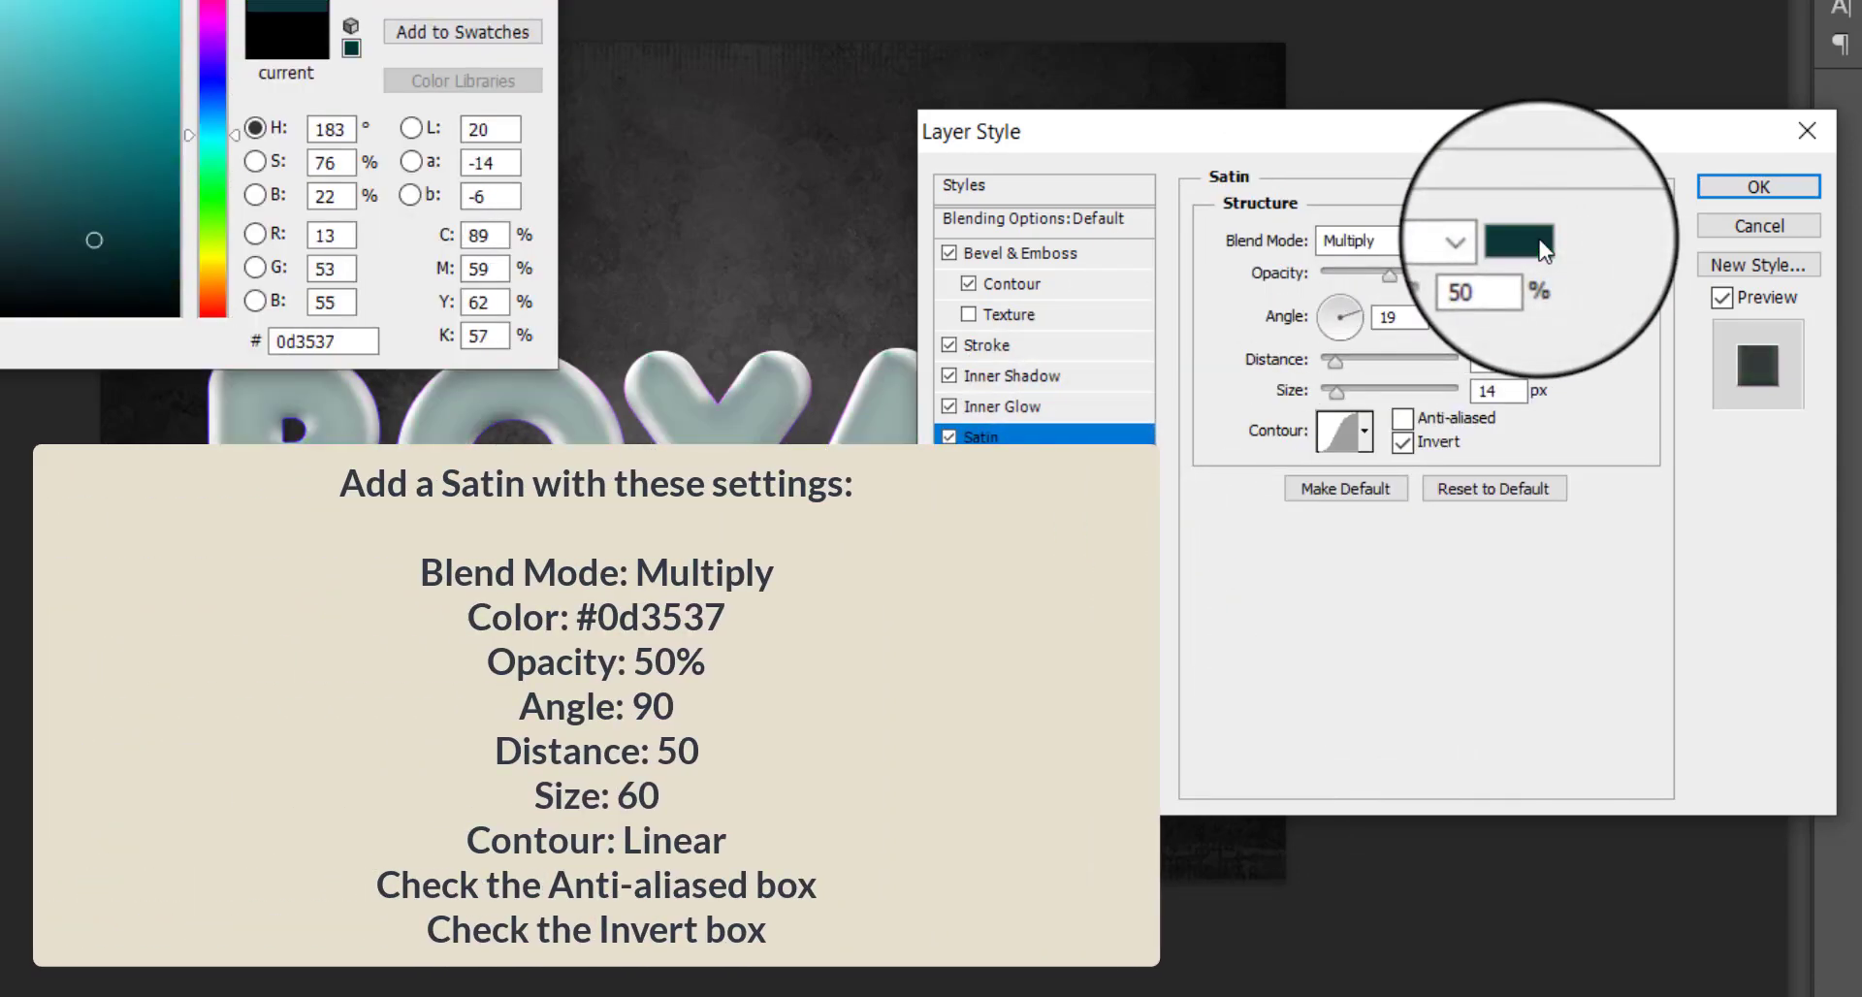
{"action": "key", "text": "Return"}
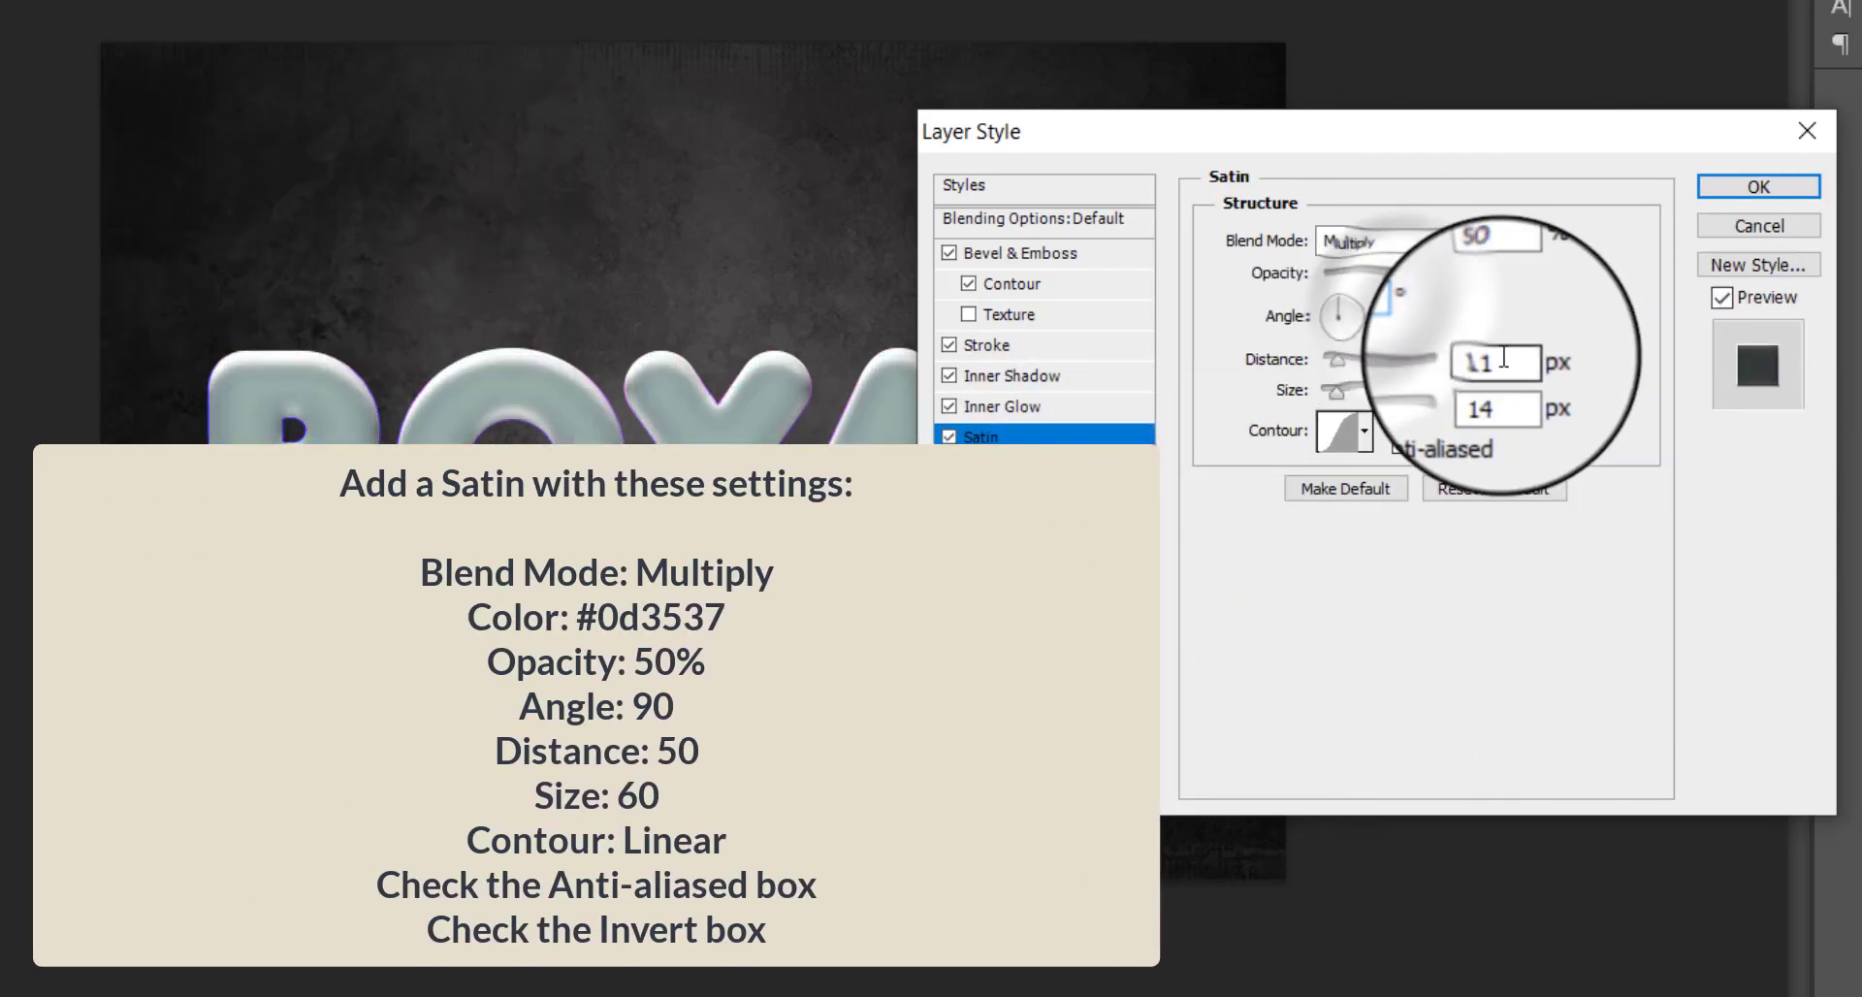
- Set the satin's angle to 90°, distance to 50 px and size to 60 px, with an anti-aliased Linear contour
{"action": "type", "text": "50"}
{"action": "double_click", "coordinate": [1510, 386]}
{"action": "type", "text": "60"}
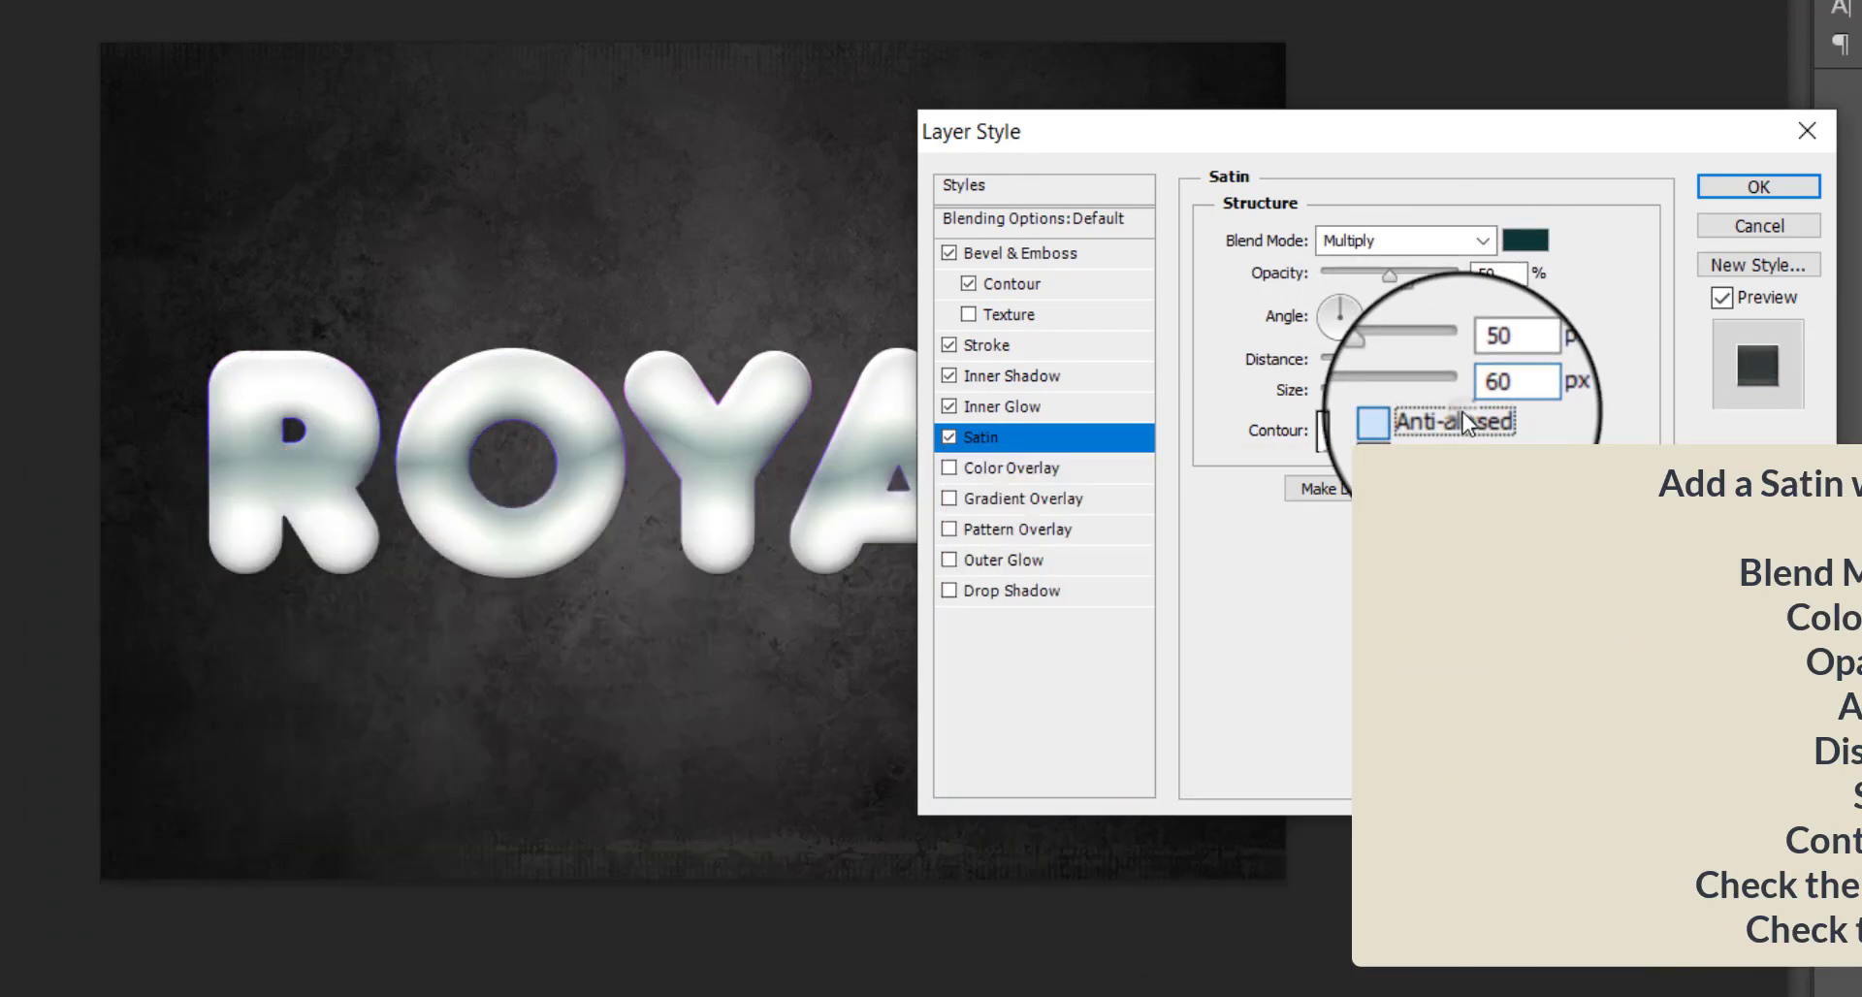
{"action": "left_click", "coordinate": [1401, 418]}
{"action": "left_click", "coordinate": [1365, 431]}
{"action": "left_click", "coordinate": [1220, 508]}
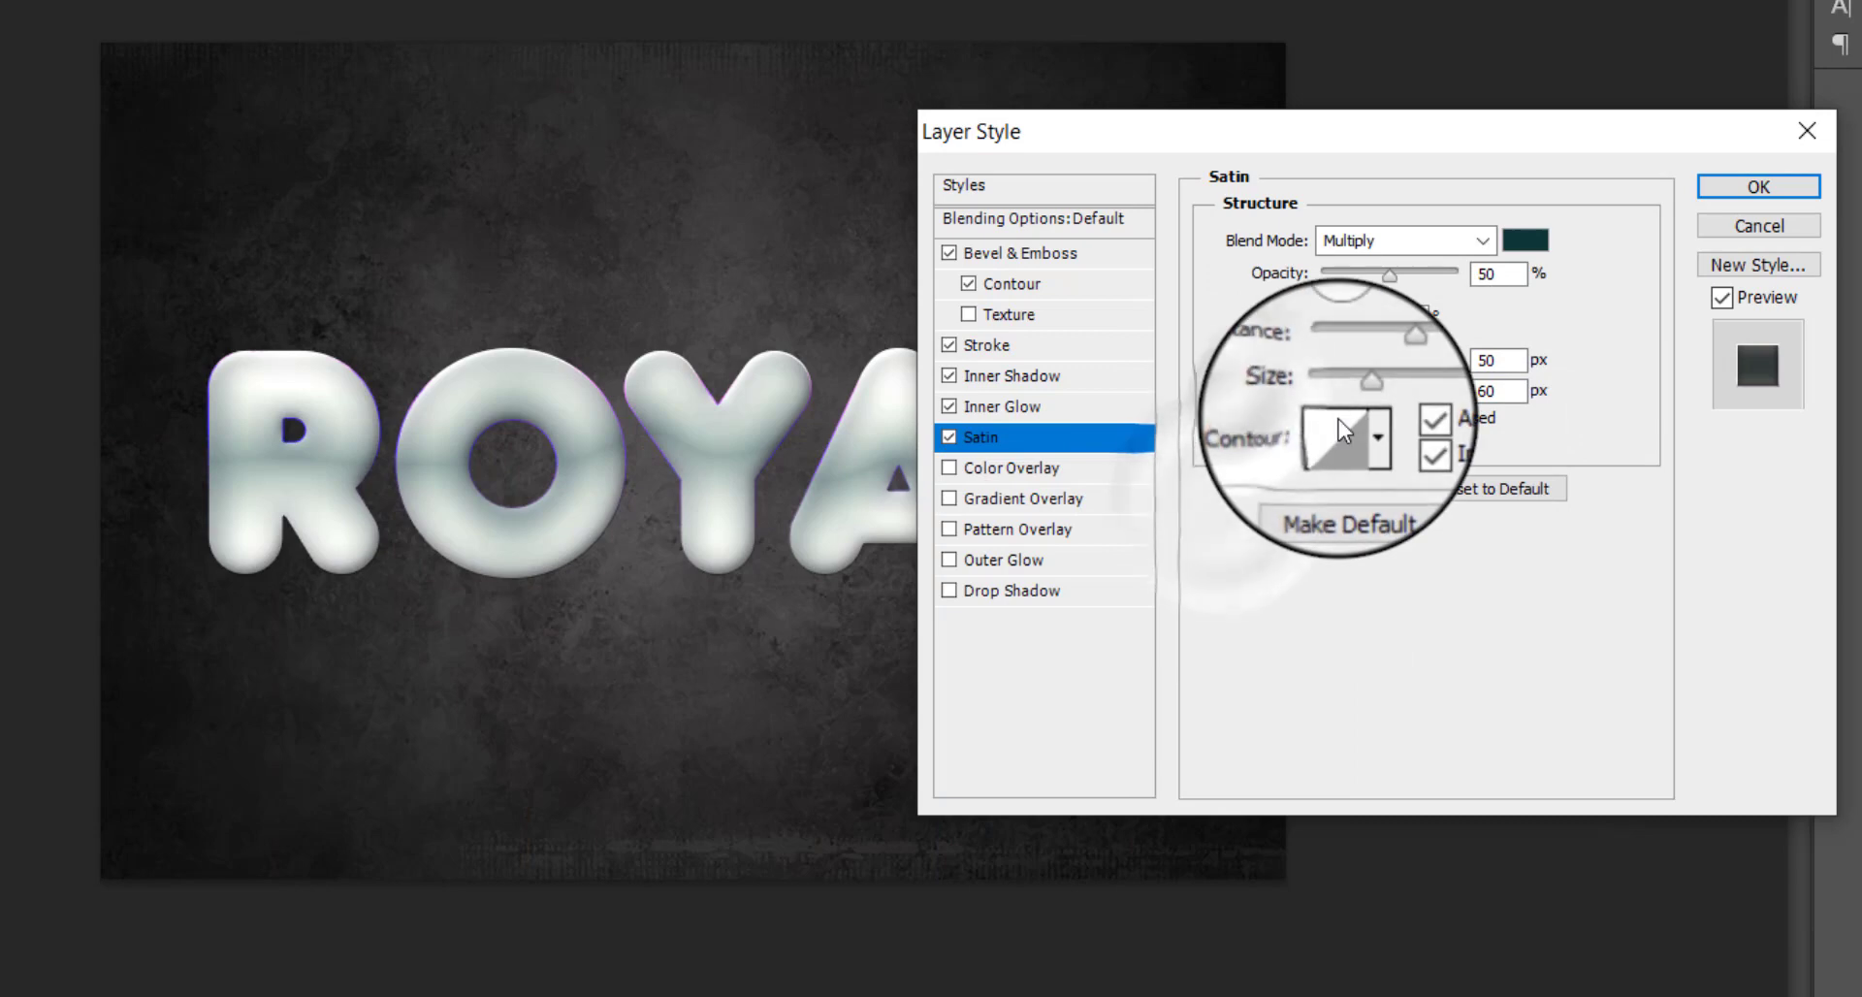
- Add a Gradient Overlay with Dither enabled, the saved purple stroke gradient and a scale of 150%
{"action": "left_click", "coordinate": [1064, 499]}
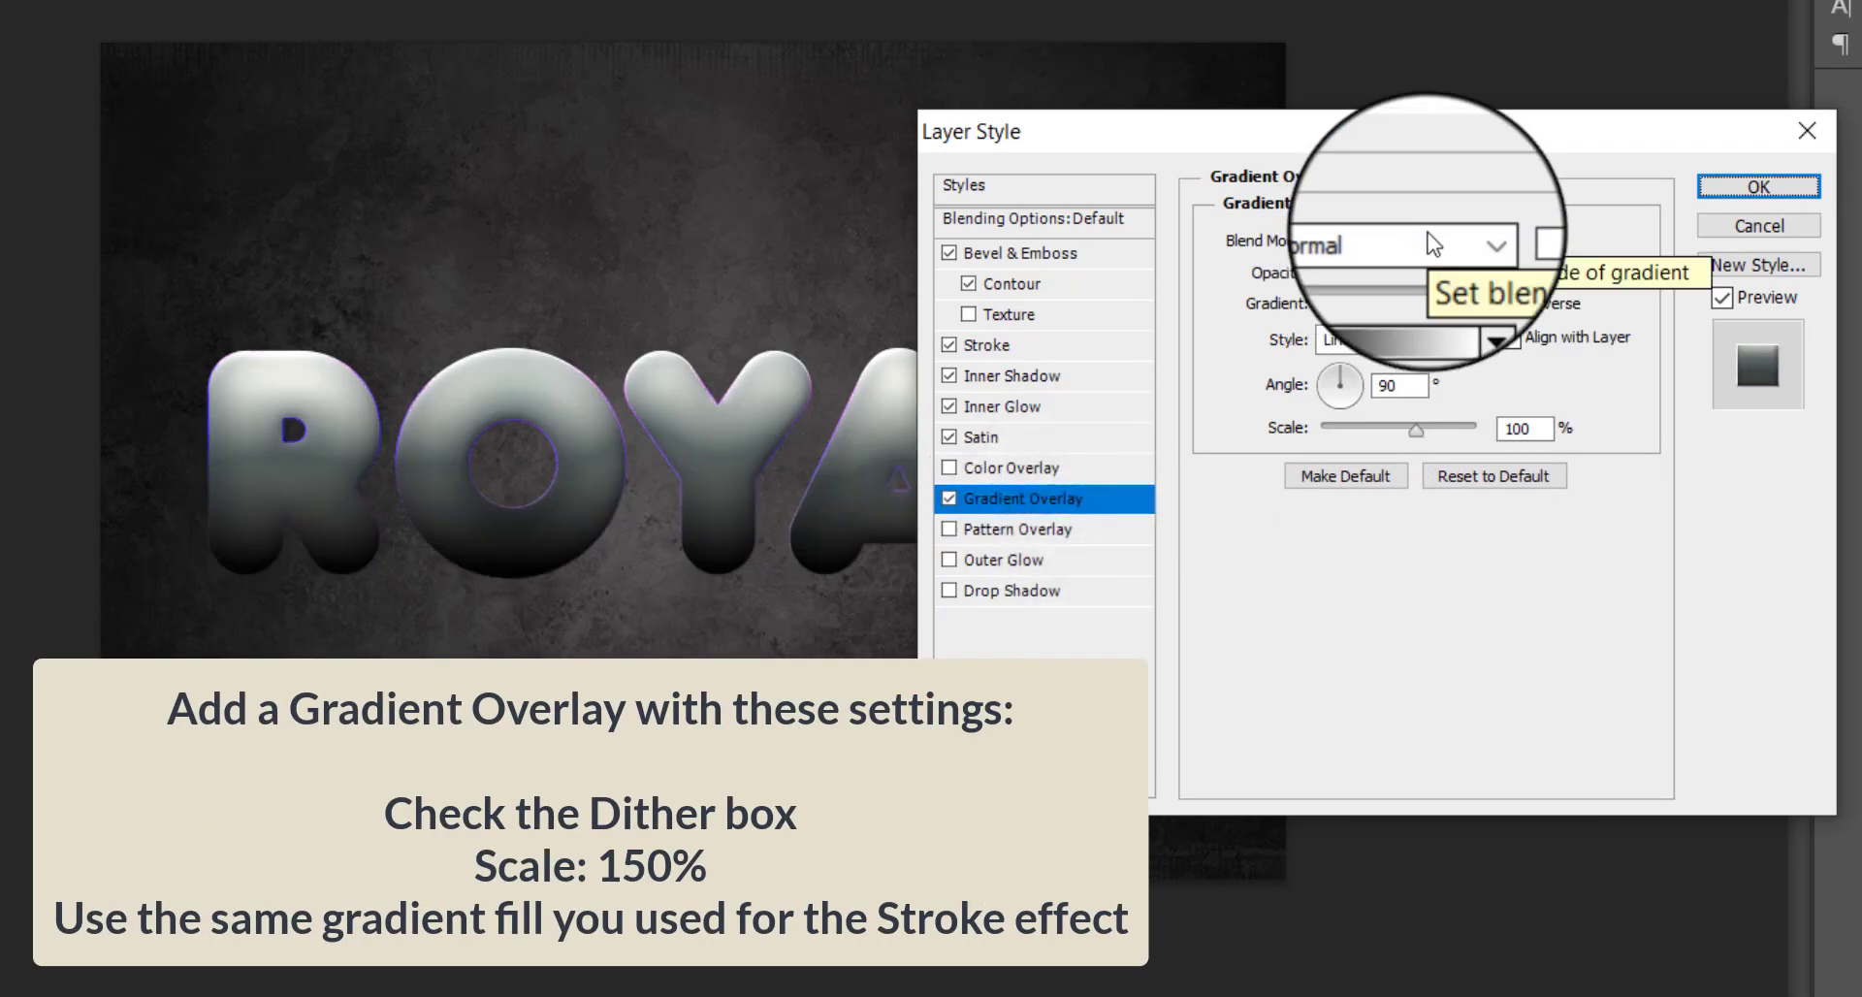
{"action": "left_click", "coordinate": [1544, 240]}
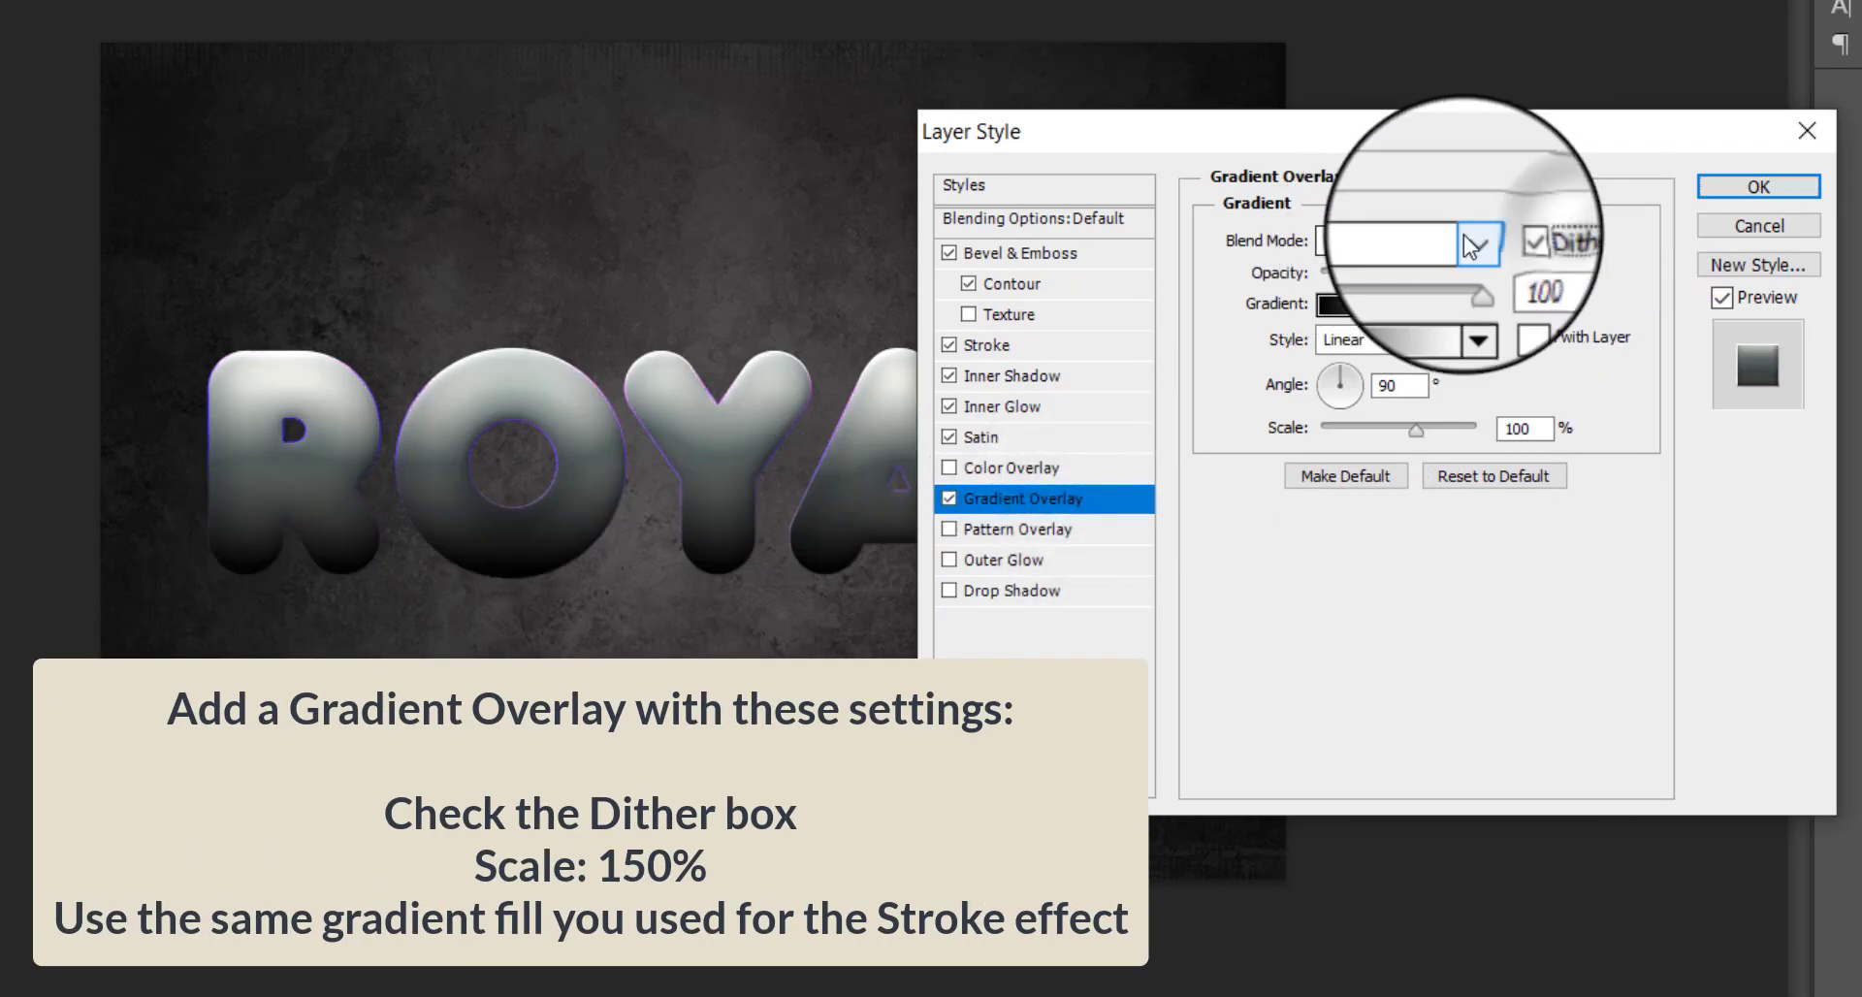
{"action": "left_click", "coordinate": [1471, 310]}
{"action": "left_click", "coordinate": [1445, 457]}
{"action": "left_click", "coordinate": [1616, 317]}
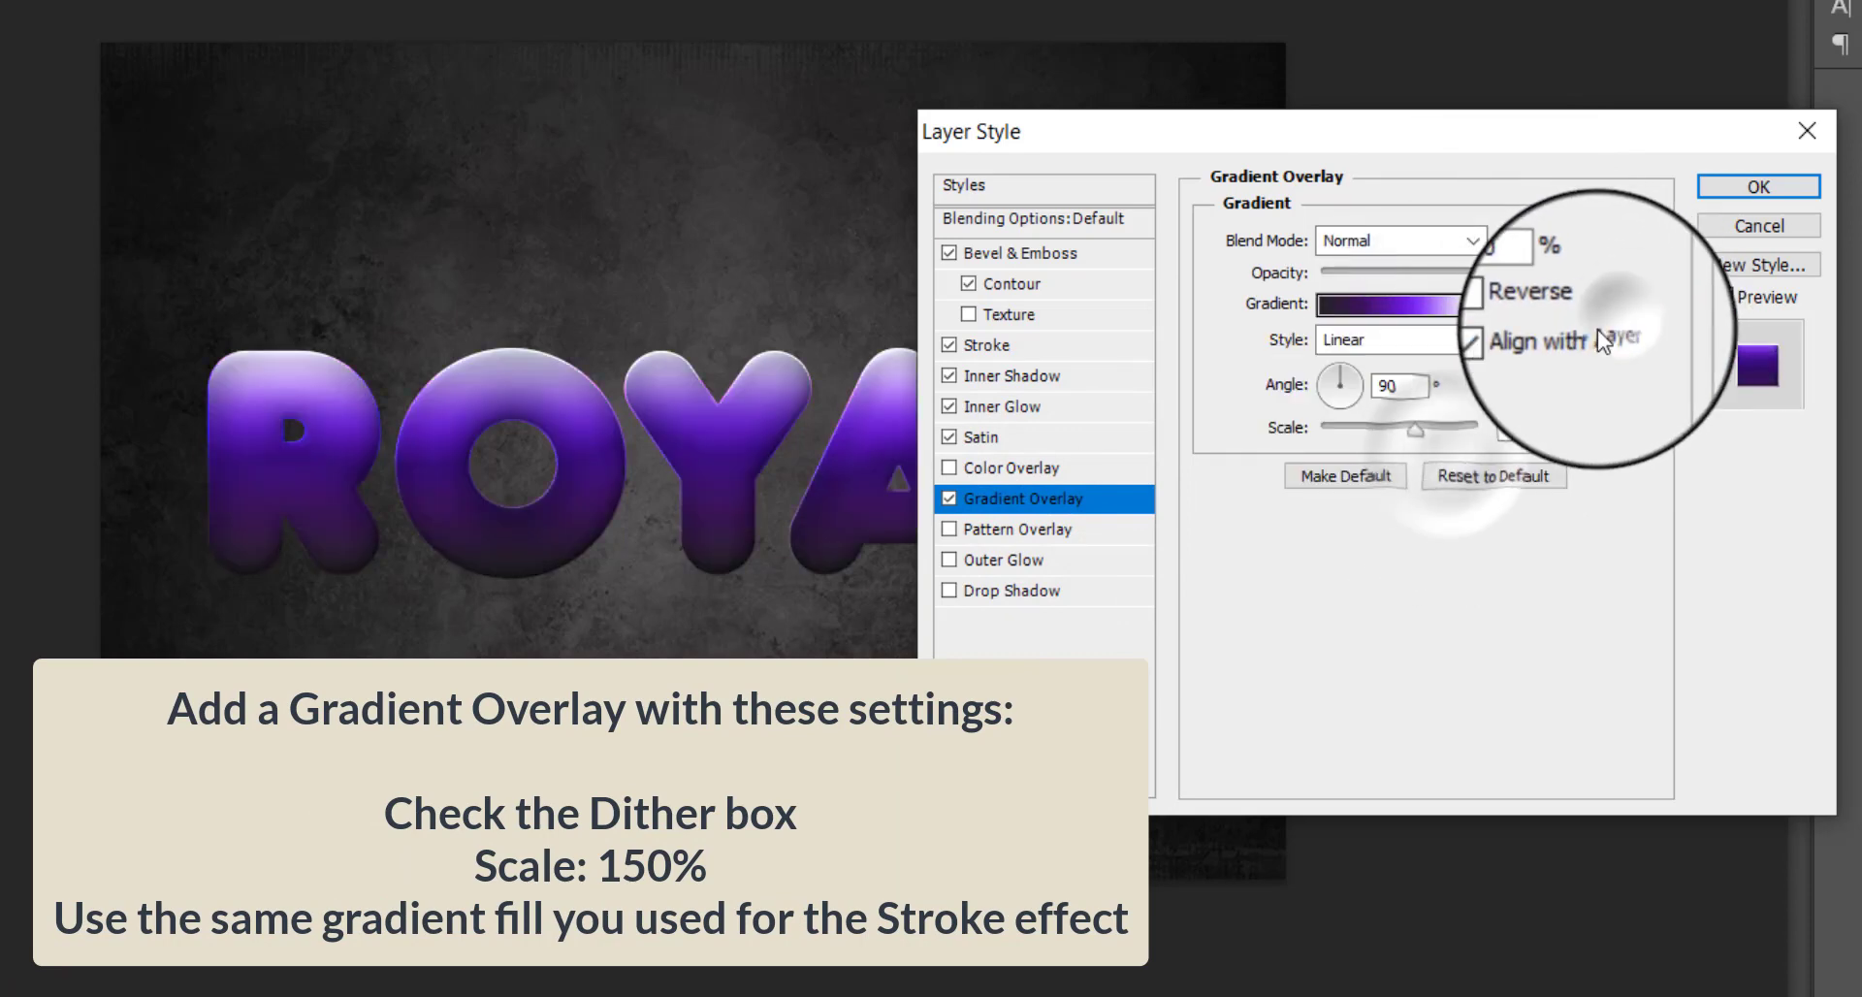
{"action": "left_click_drag", "start_coordinate": [1420, 433], "coordinate": [1586, 407]}
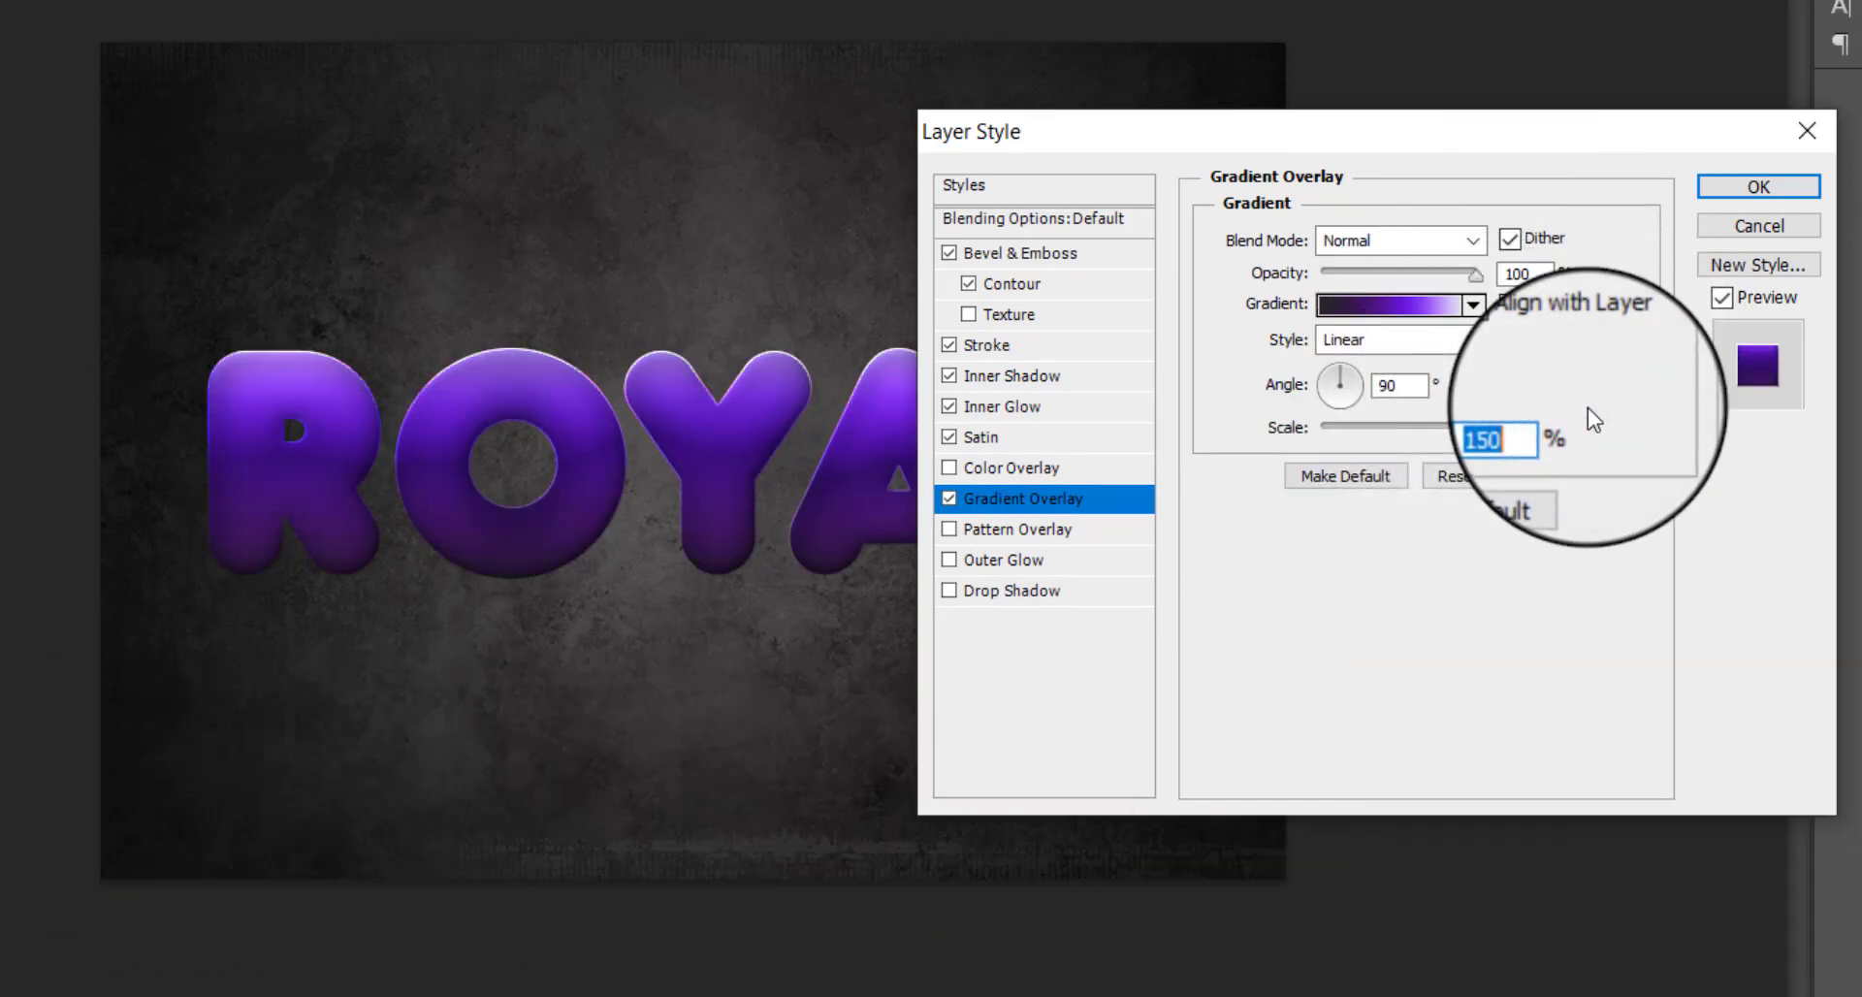
- Add a Drop Shadow effect with color #a3a3a3 and 80% opacity
{"action": "left_click", "coordinate": [1011, 589]}
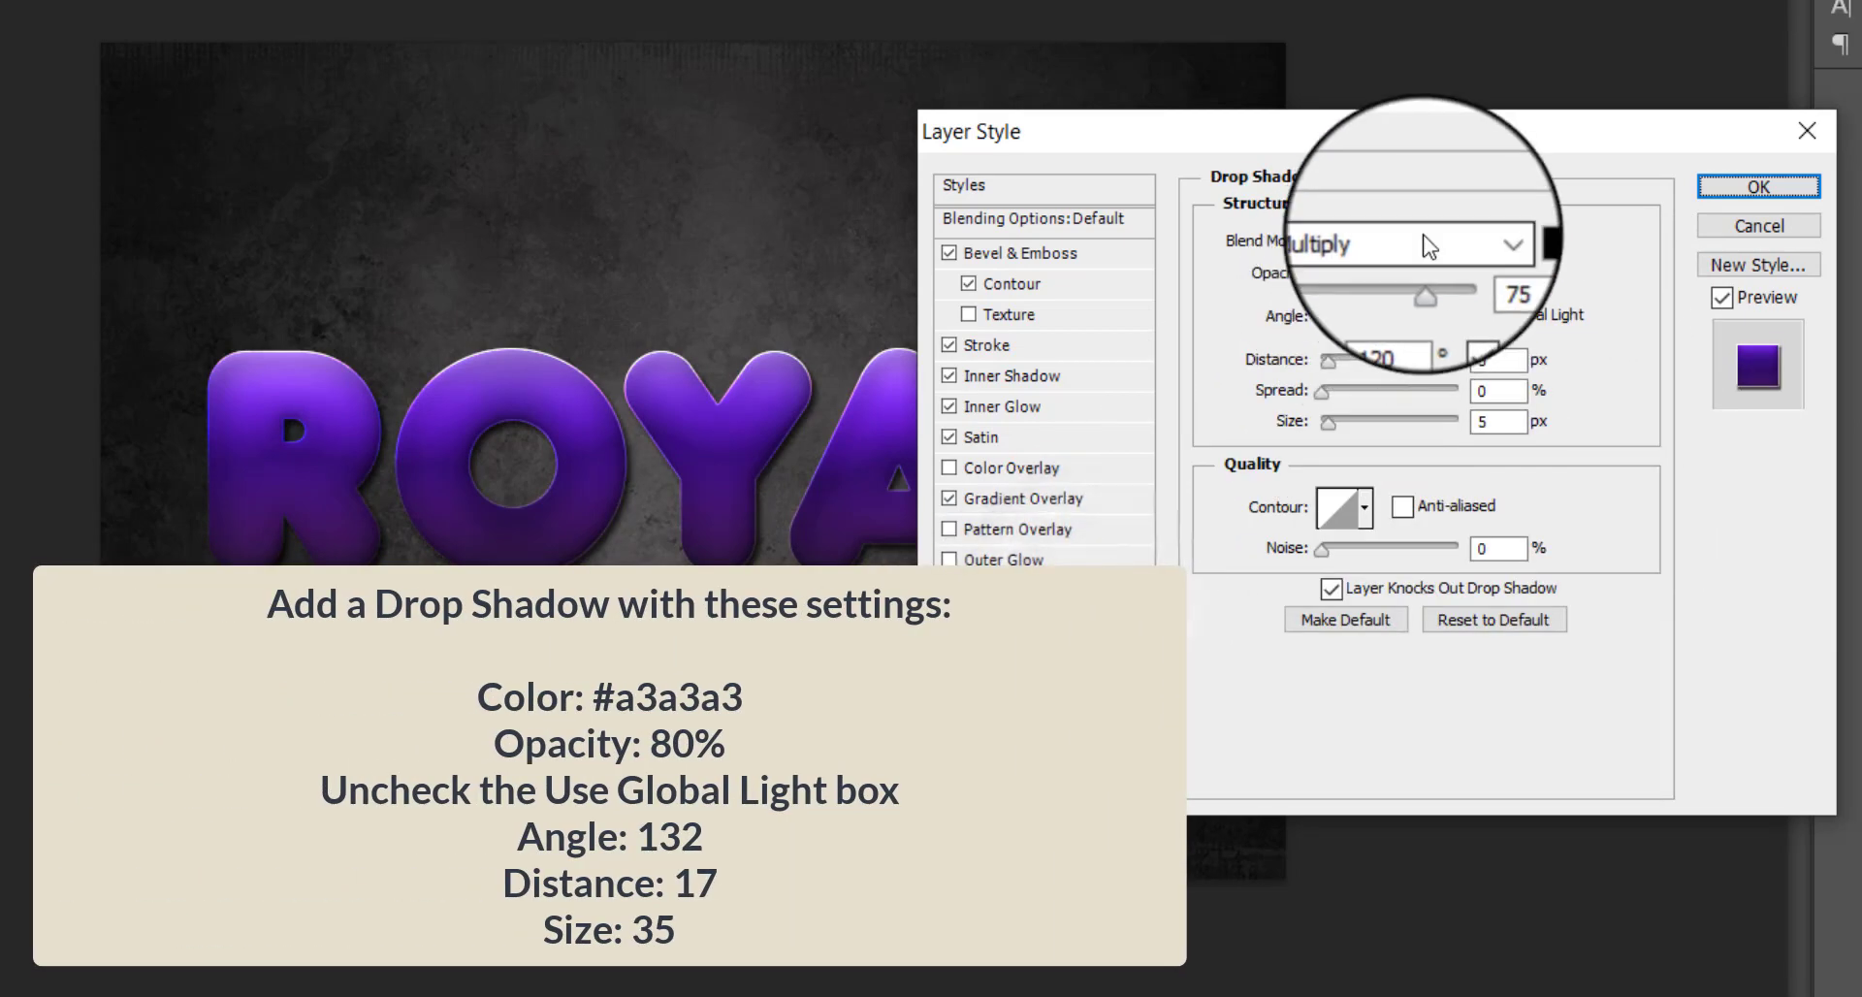
{"action": "left_click", "coordinate": [1527, 242]}
{"action": "type", "text": "a3a3a3"}
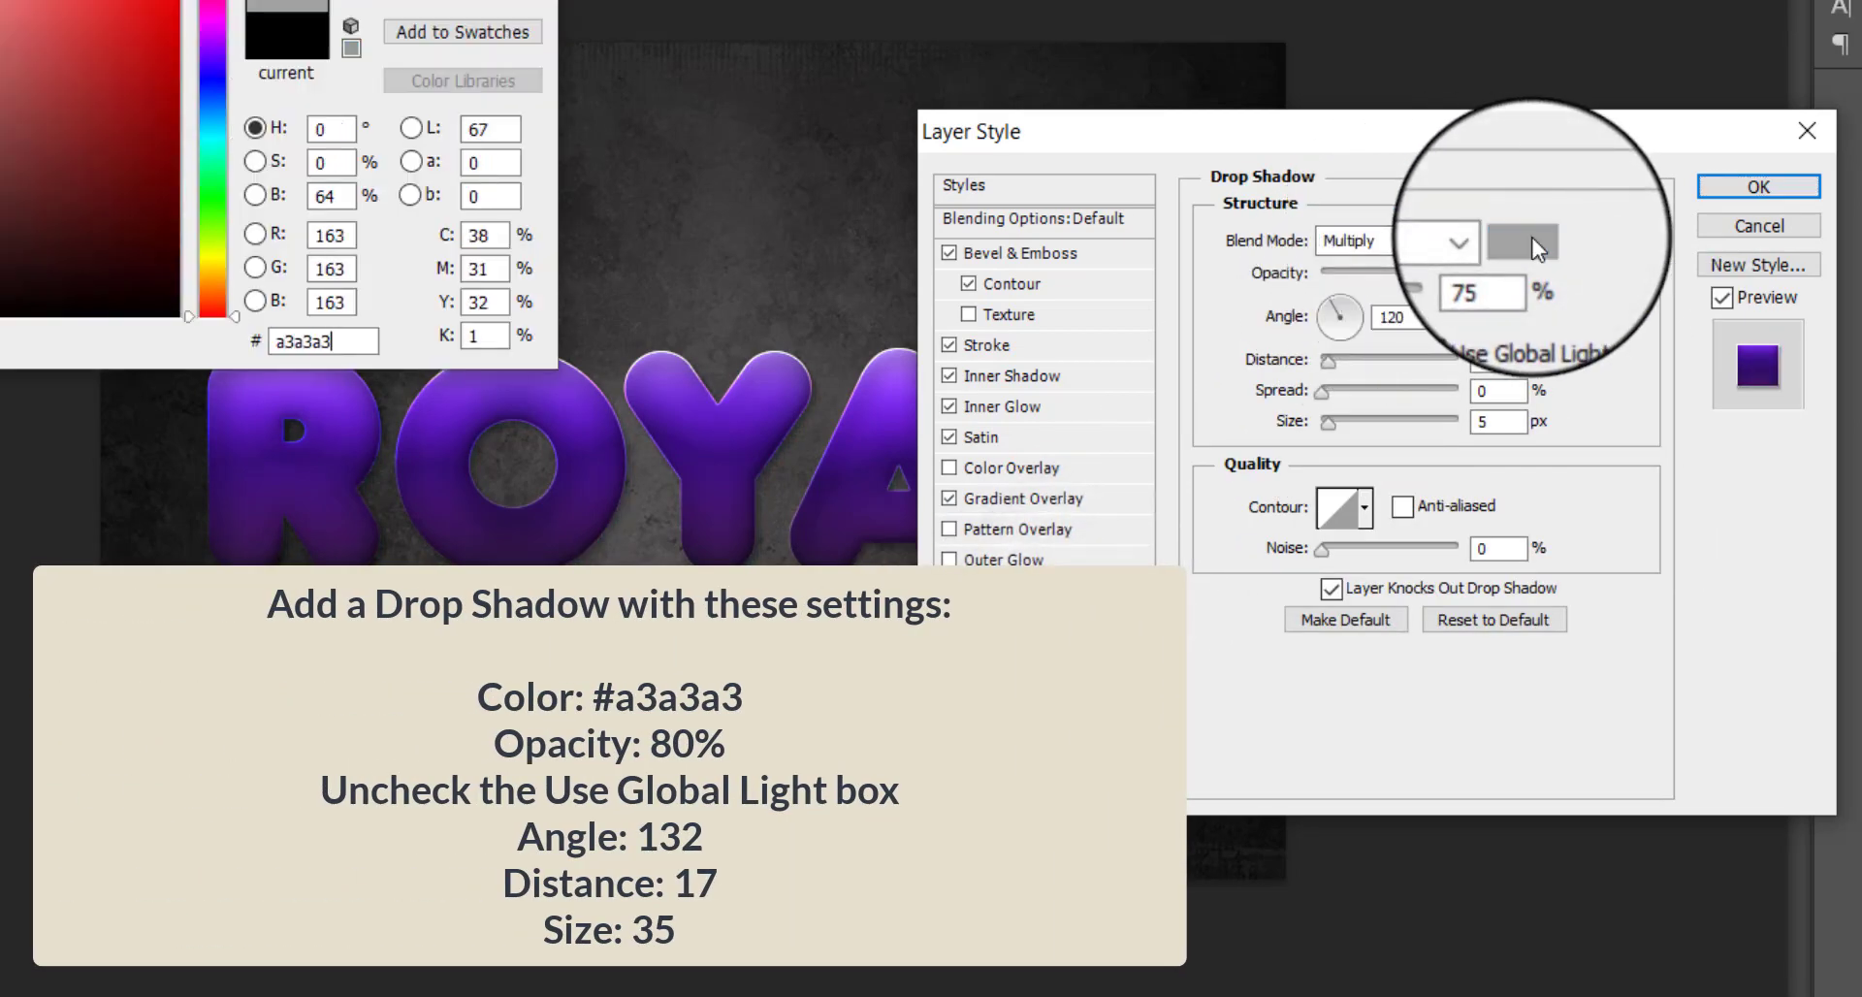
{"action": "key", "text": "Return"}
{"action": "type", "text": "80"}
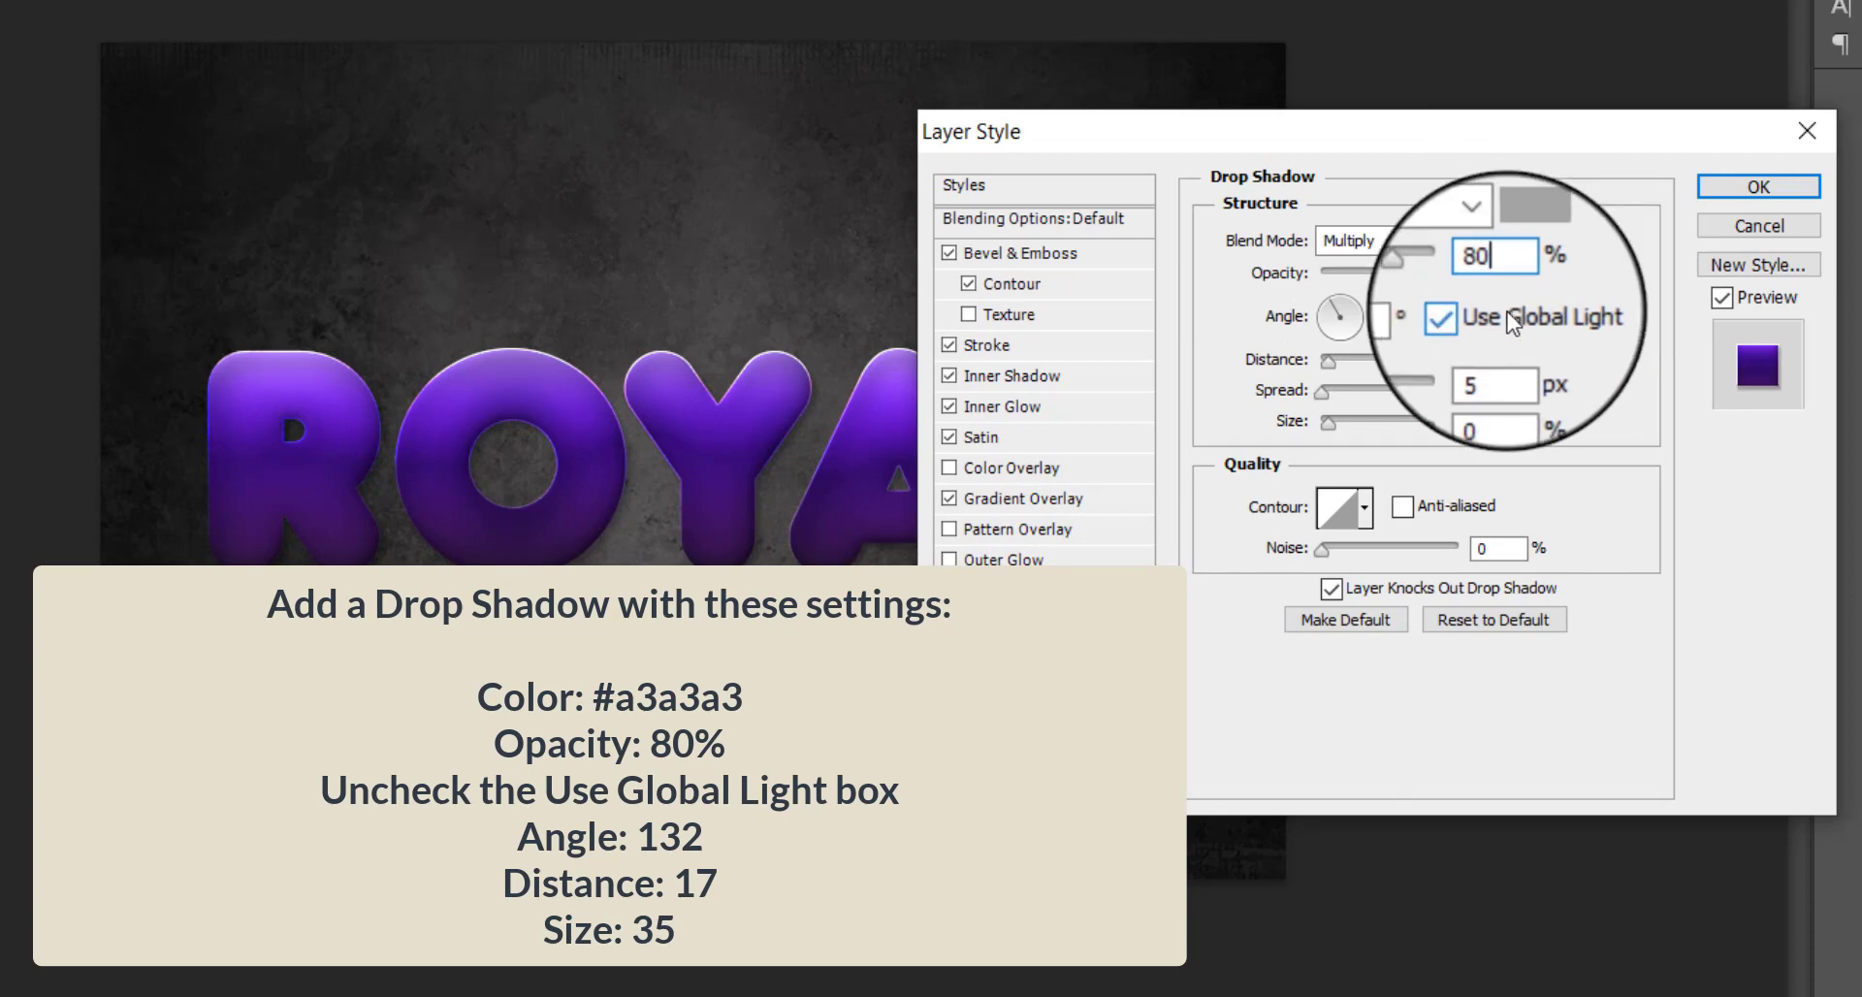
- Turn off the drop shadow's global light, set angle 132°, distance 17 px and size 35 px, and apply the layer style
{"action": "left_click", "coordinate": [1507, 313]}
{"action": "double_click", "coordinate": [1409, 317]}
{"action": "type", "text": "132"}
{"action": "double_click", "coordinate": [1500, 360]}
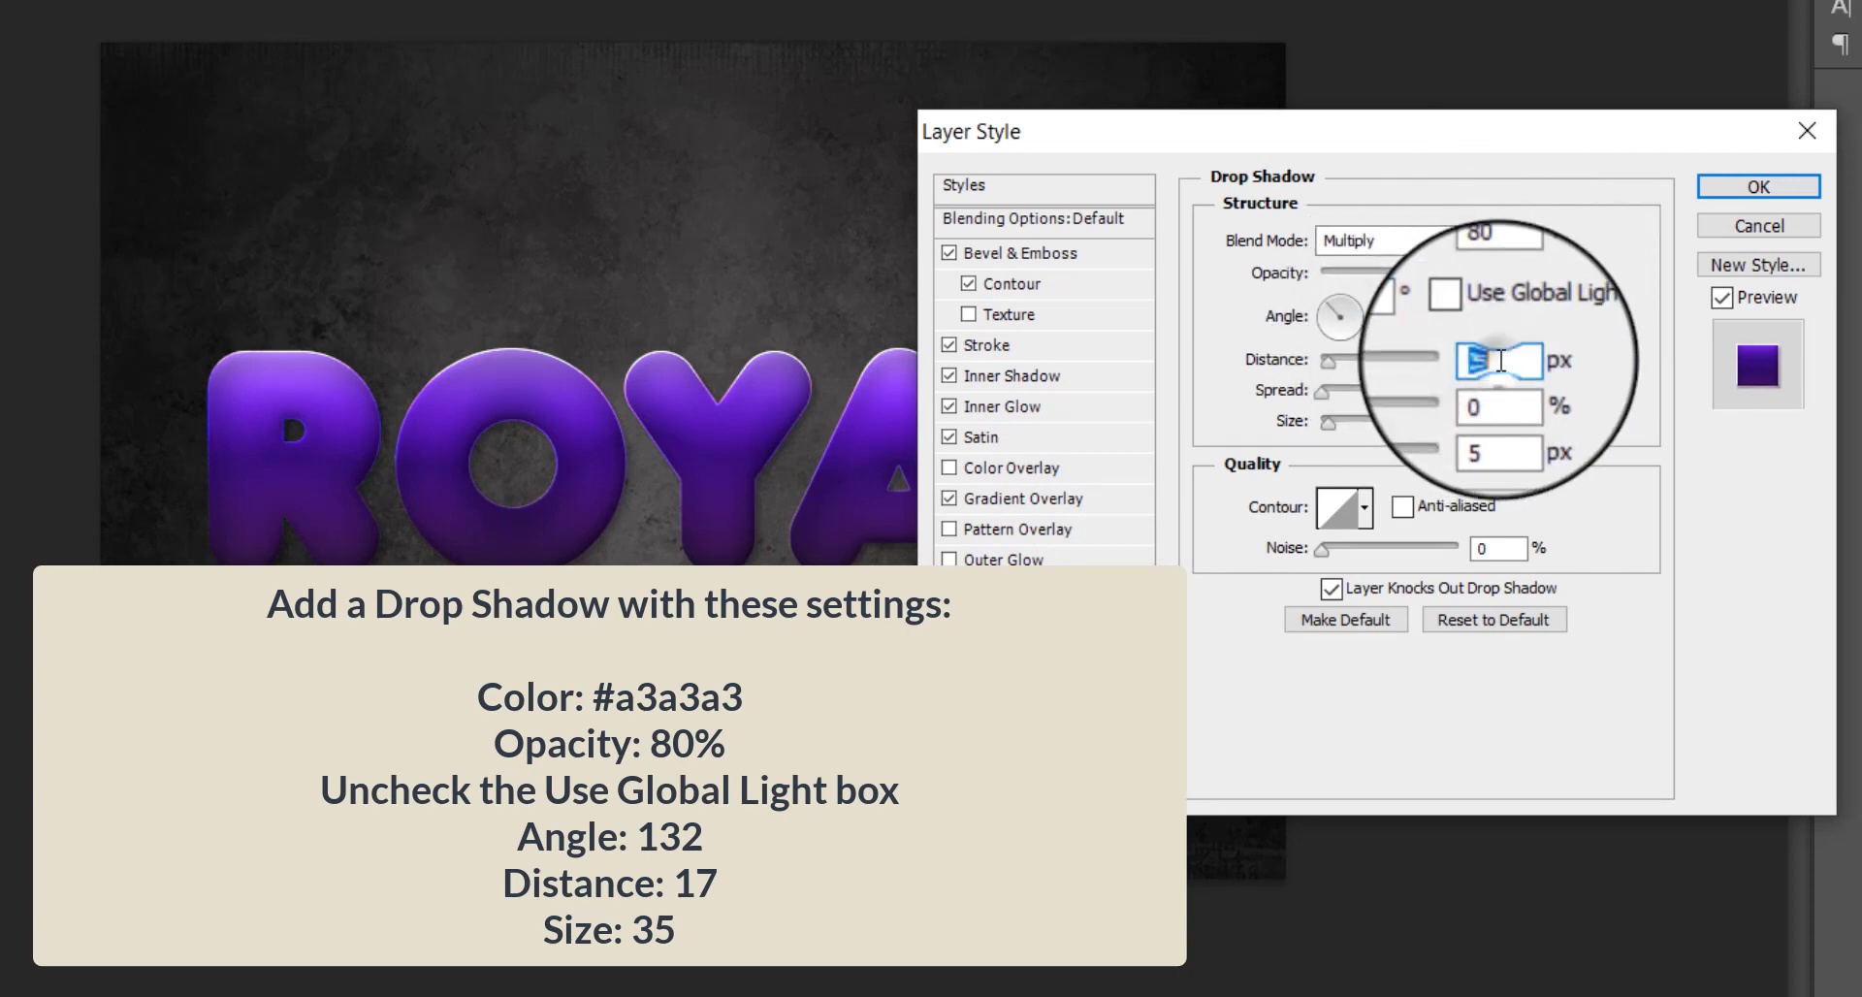
{"action": "type", "text": "17"}
{"action": "double_click", "coordinate": [1498, 421]}
{"action": "type", "text": "35"}
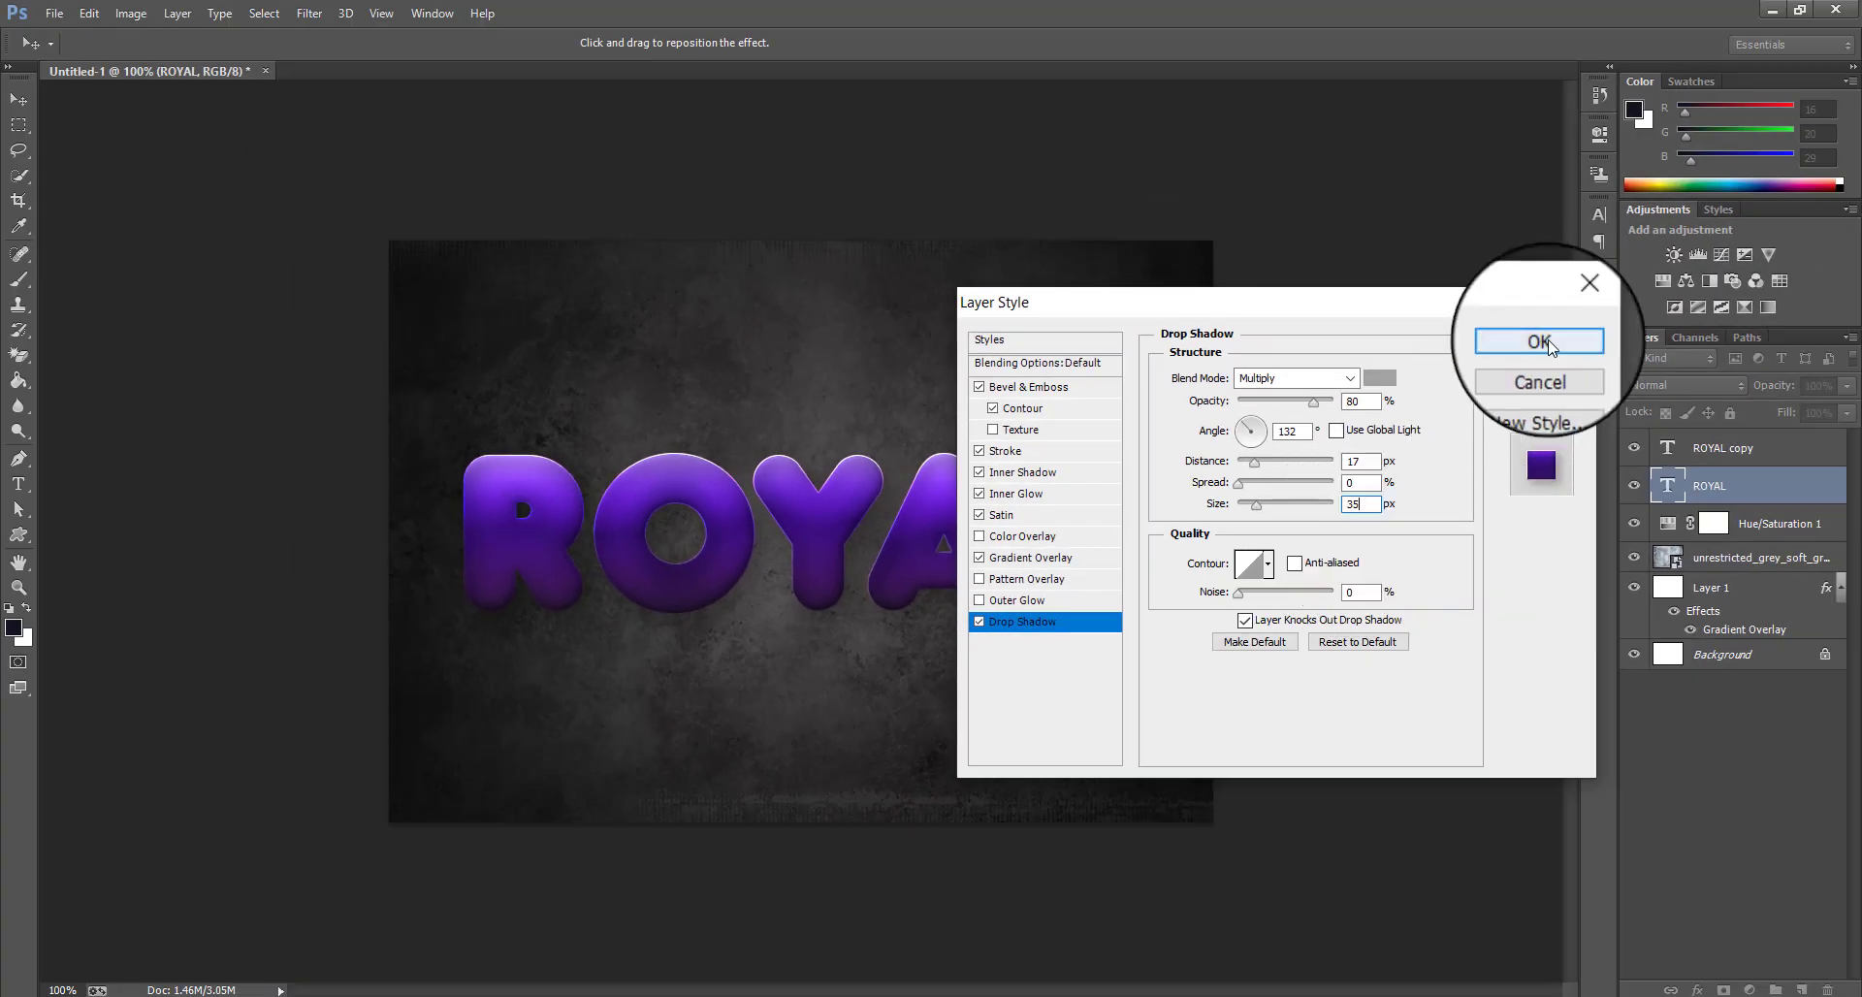
{"action": "left_click", "coordinate": [1758, 186]}
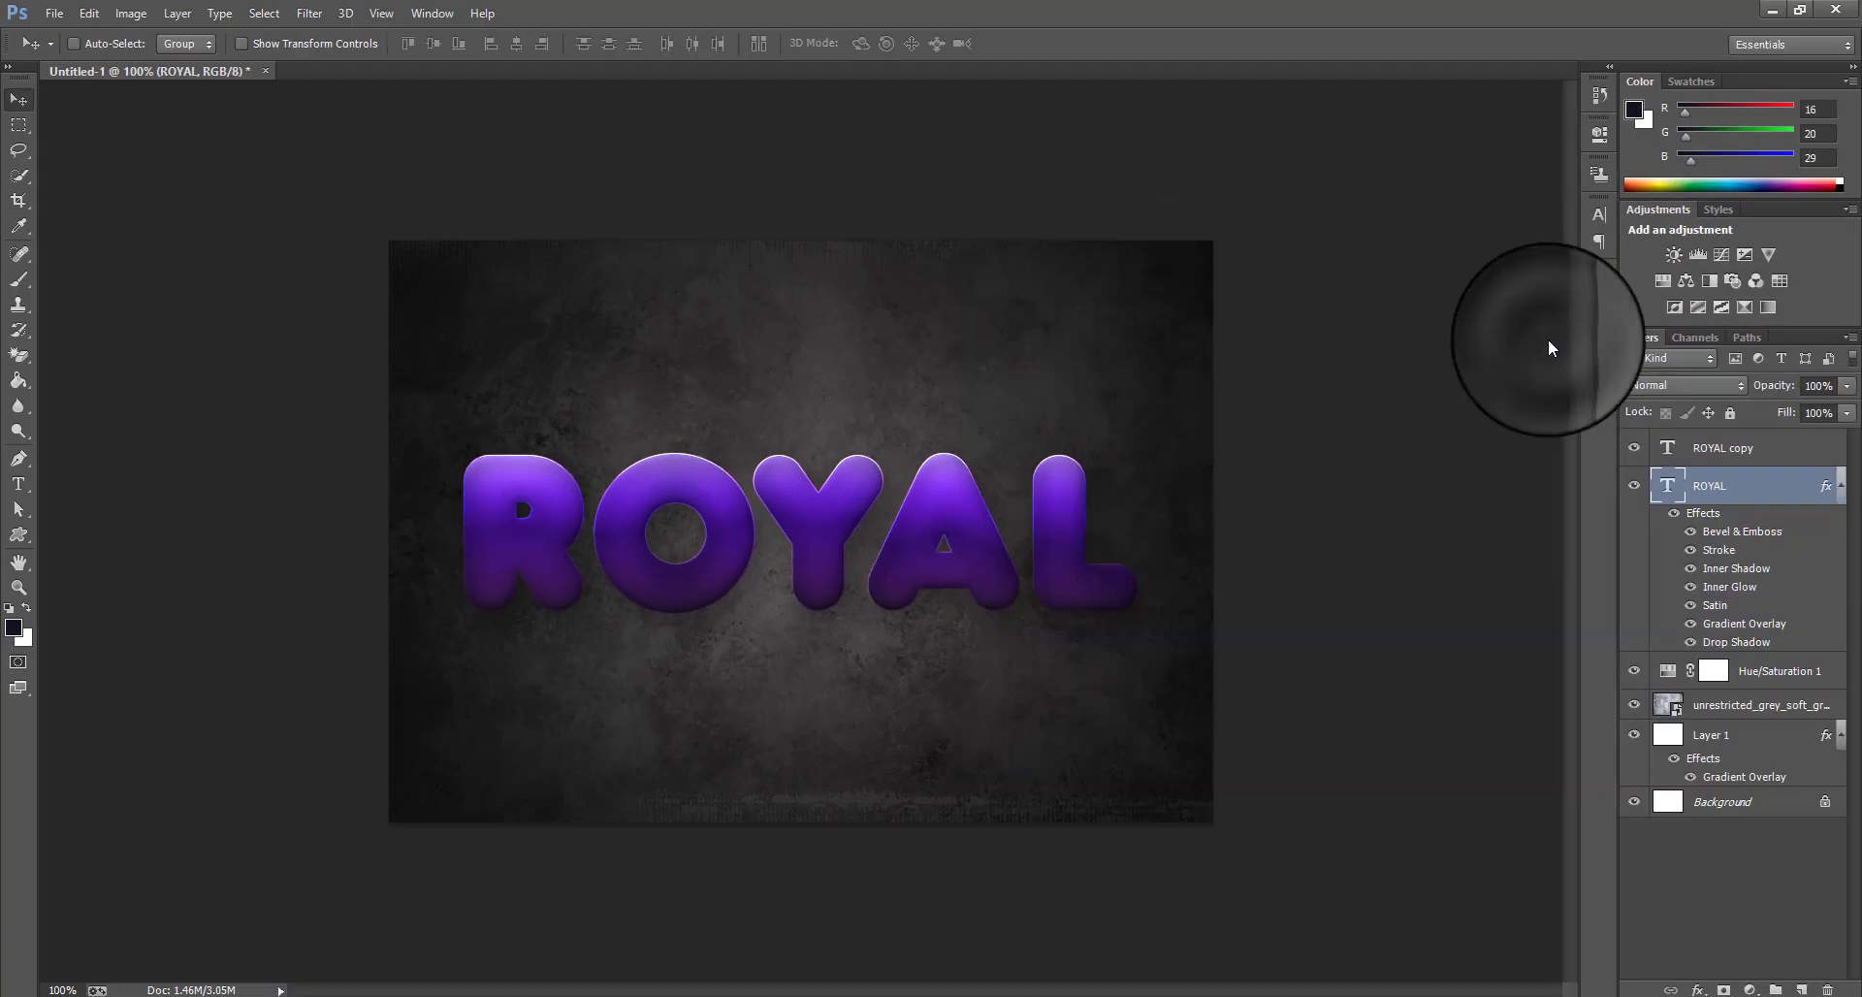
- Collapse the ROYAL layer's effects and add Bevel & Emboss to ROYAL copy with size 9 px and soften 8 px
{"action": "left_click", "coordinate": [1839, 488]}
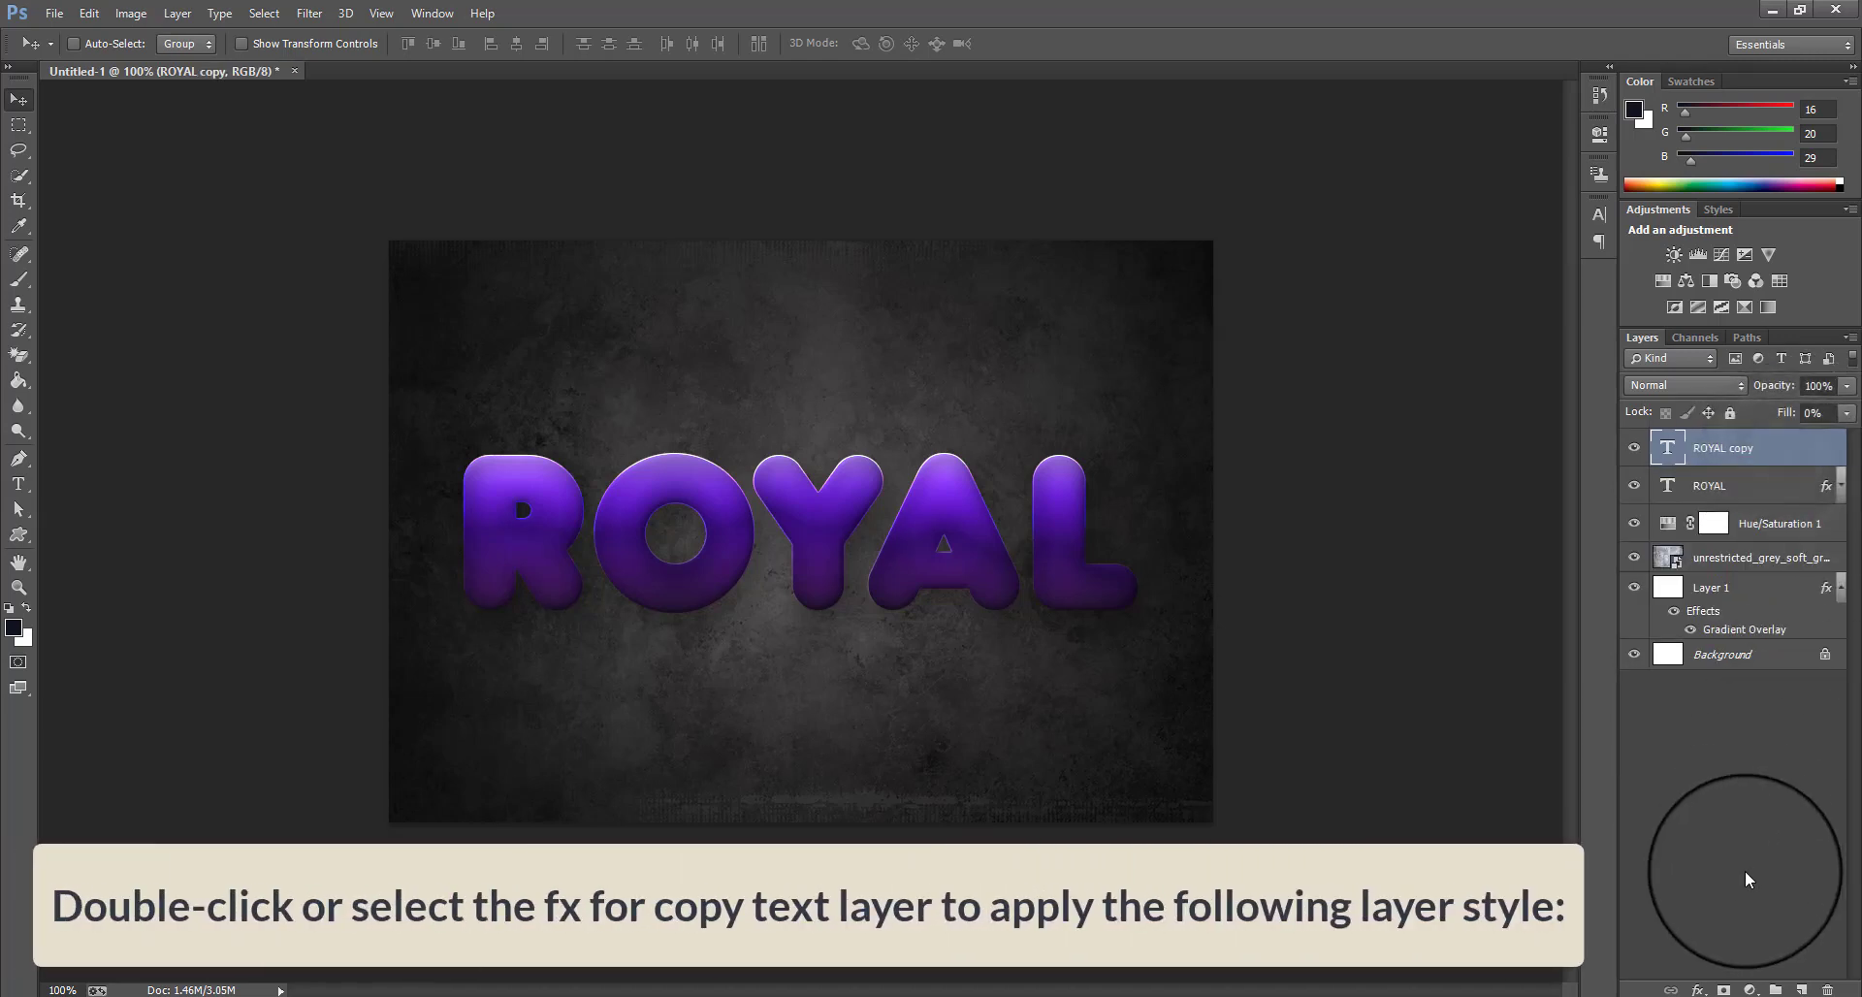
{"action": "left_click", "coordinate": [1695, 985]}
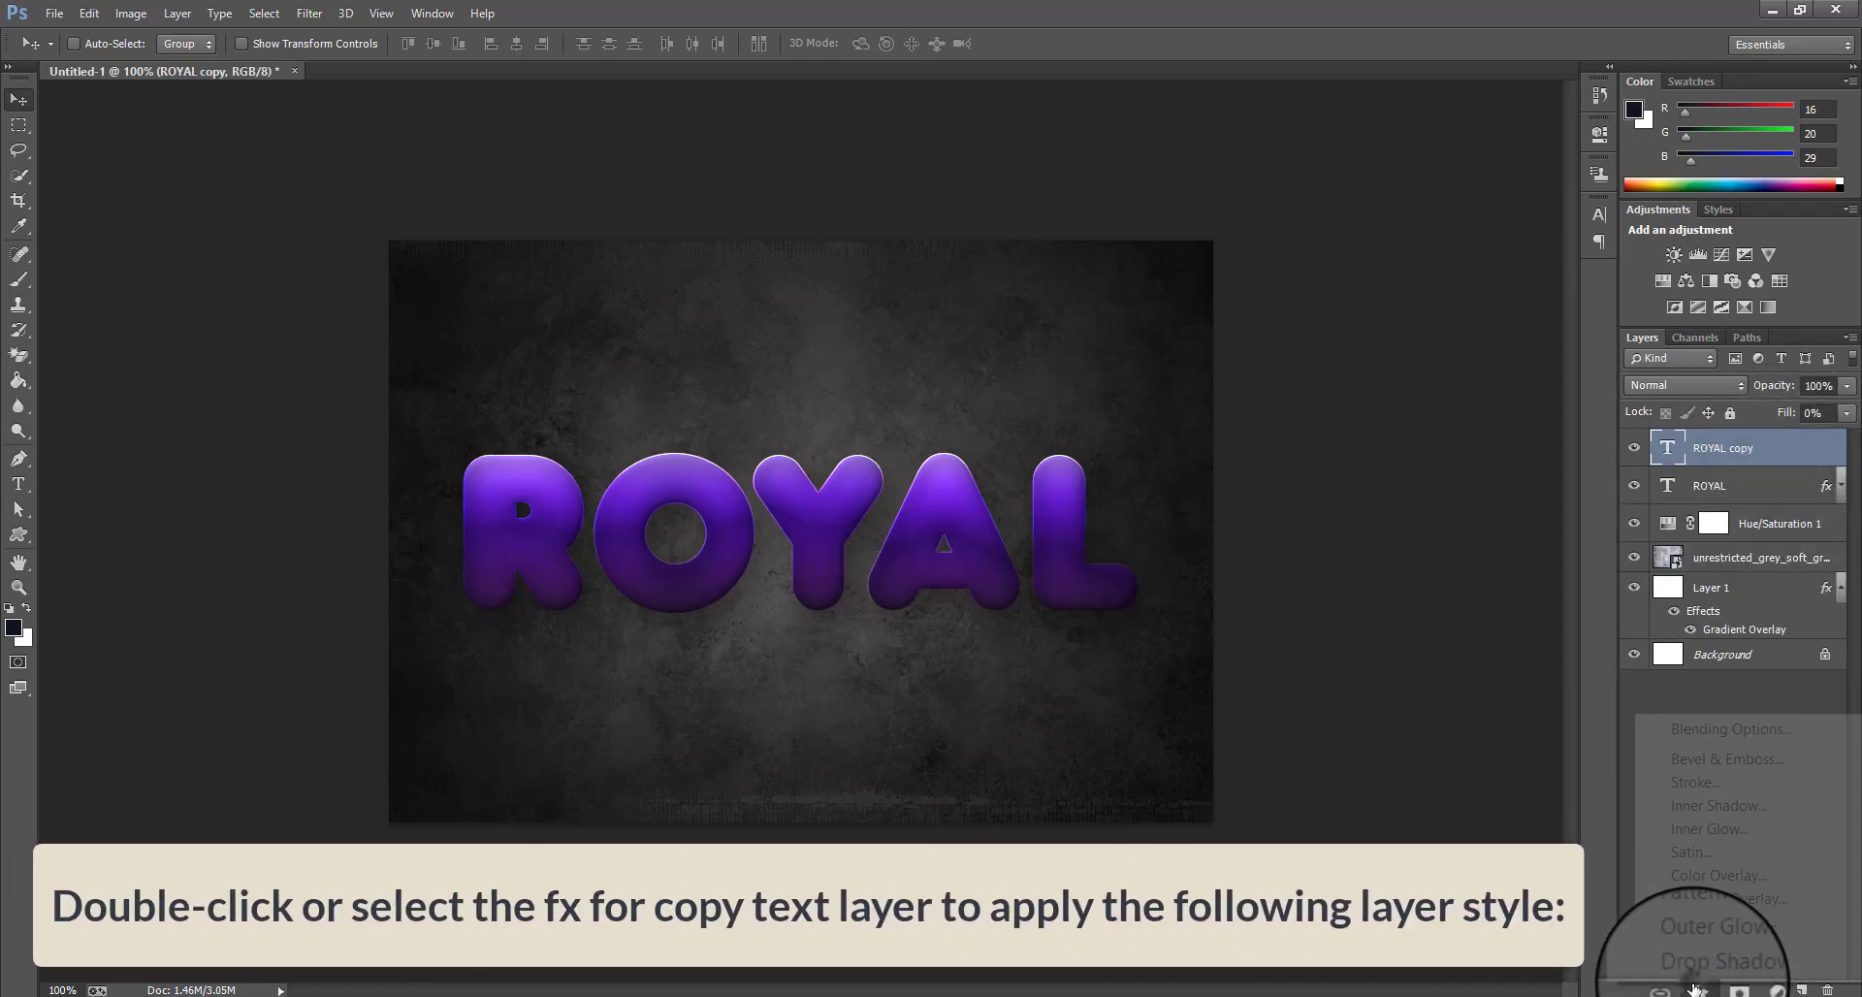
{"action": "left_click", "coordinate": [1709, 759]}
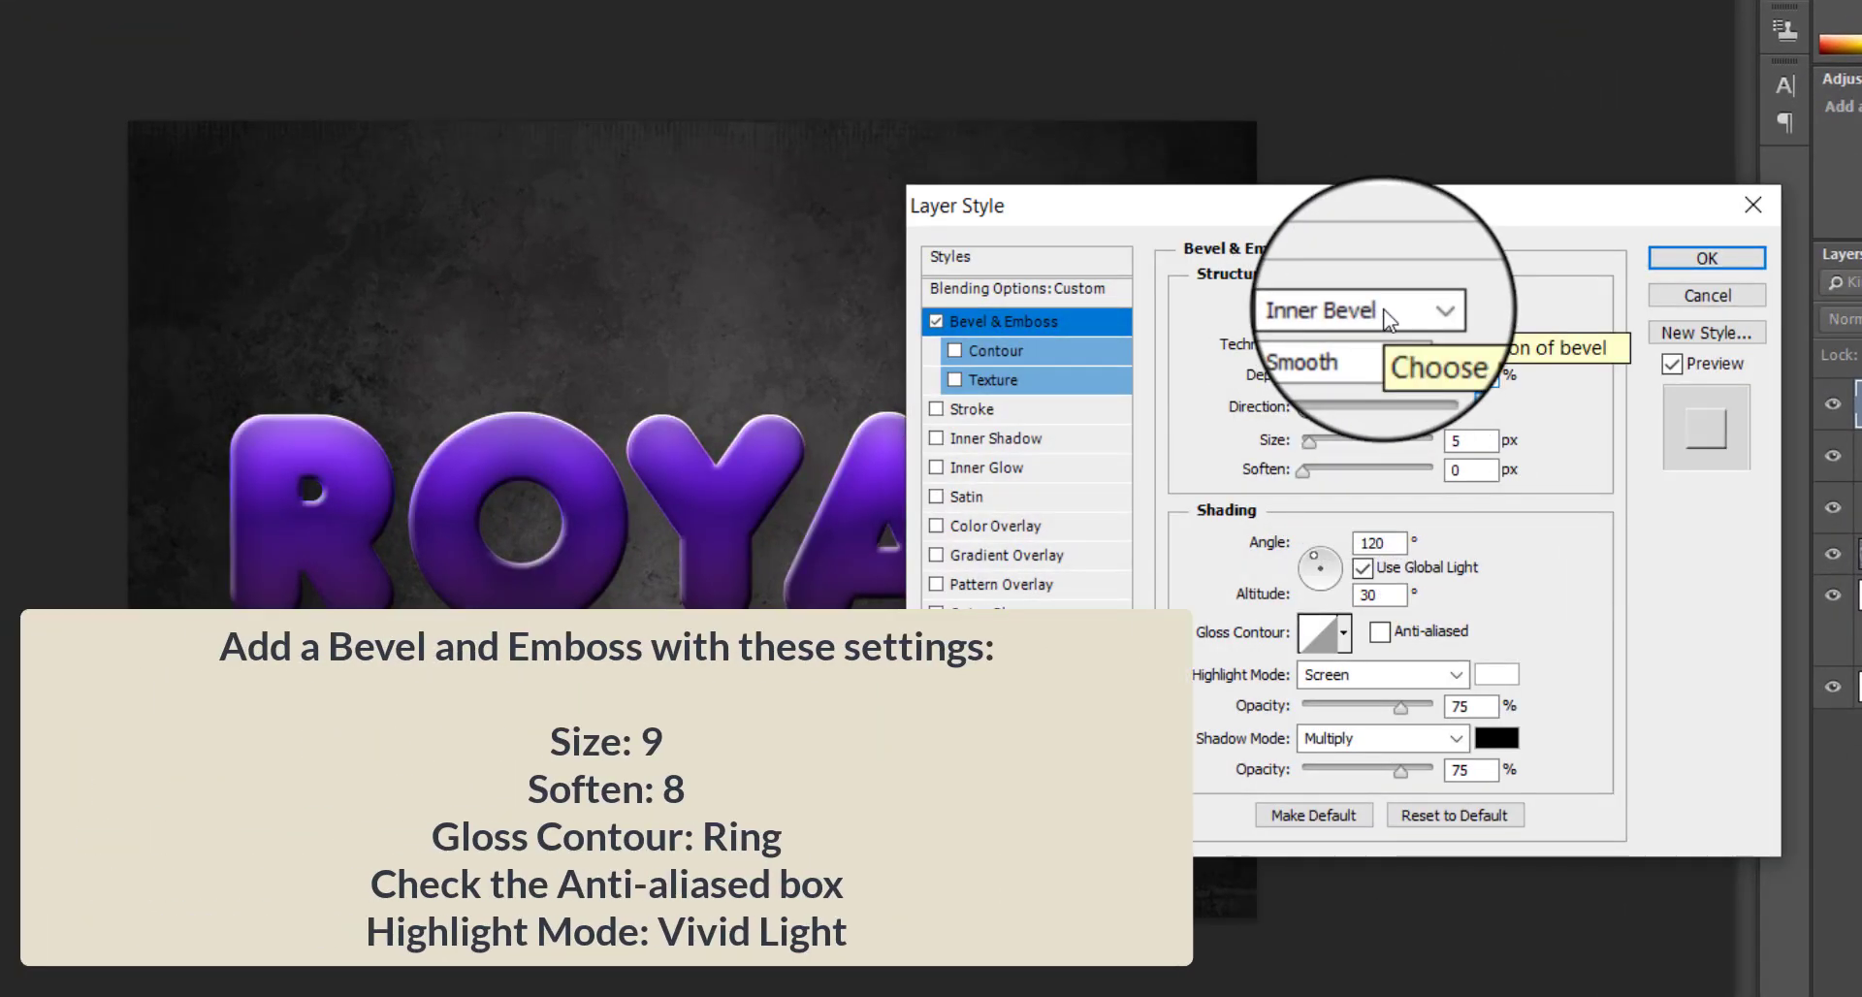
{"action": "double_click", "coordinate": [1476, 441]}
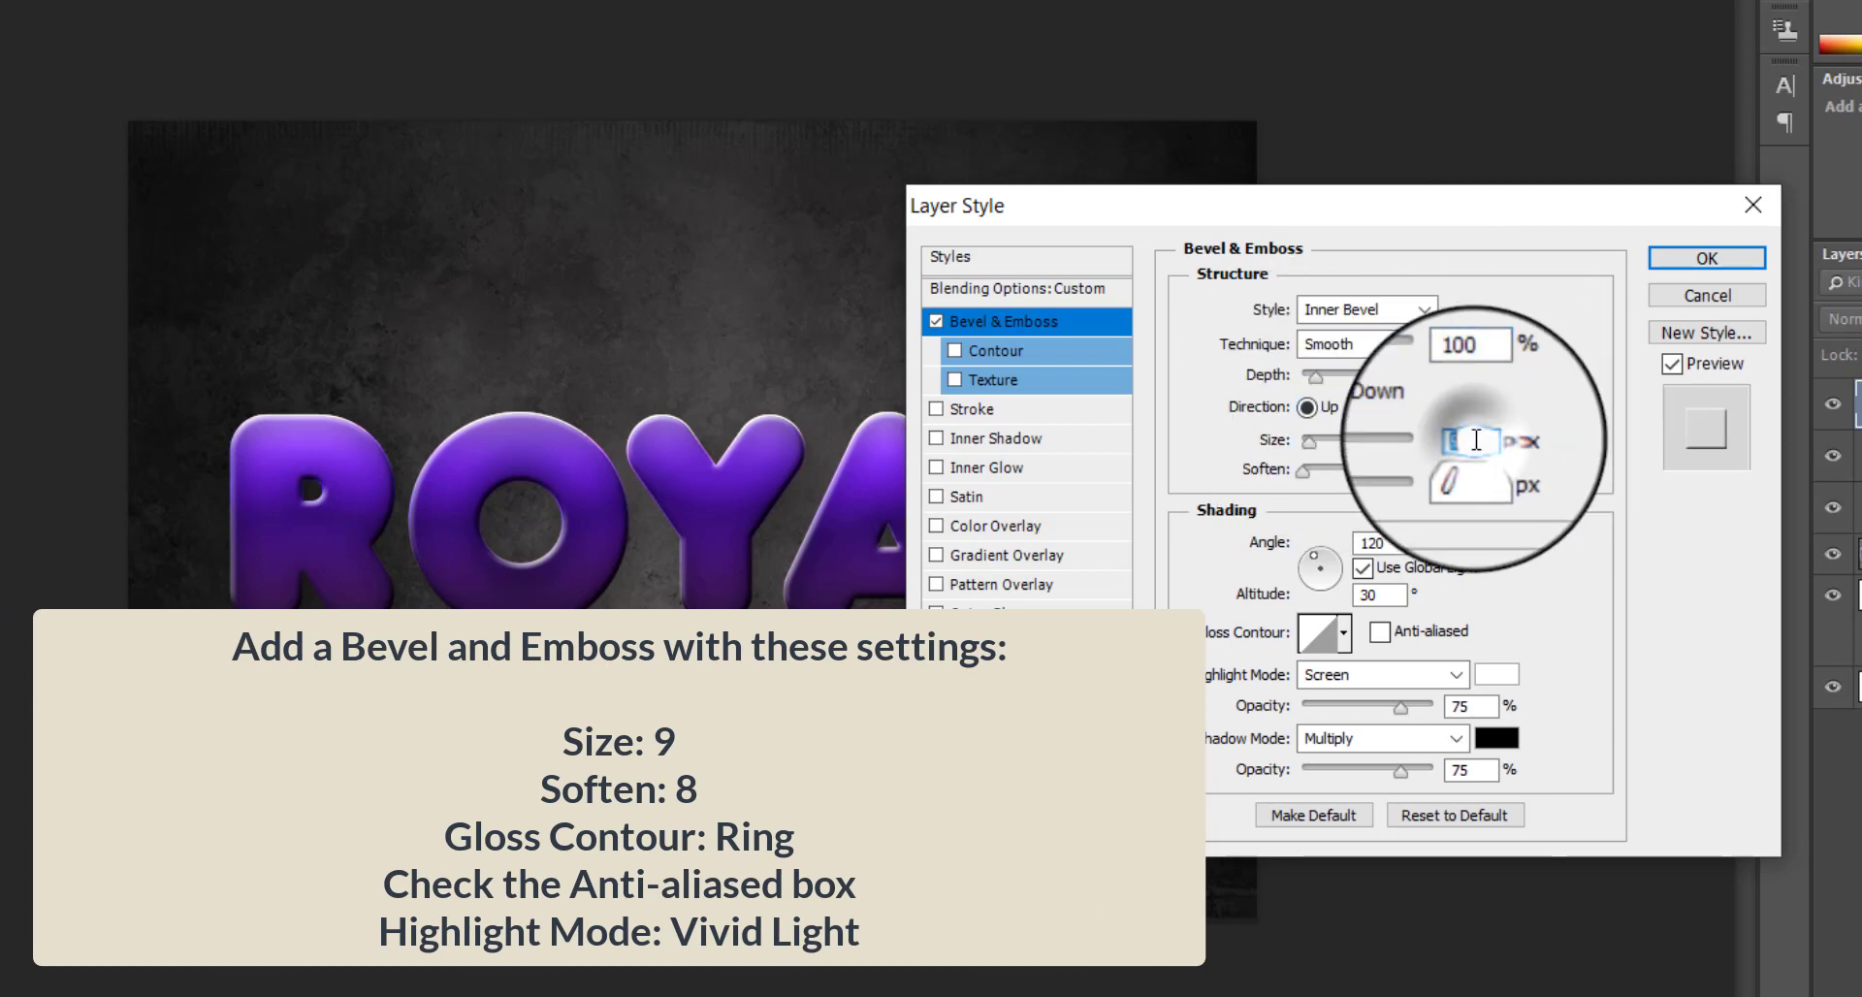
{"action": "type", "text": "9"}
{"action": "double_click", "coordinate": [1479, 471]}
{"action": "type", "text": "8"}
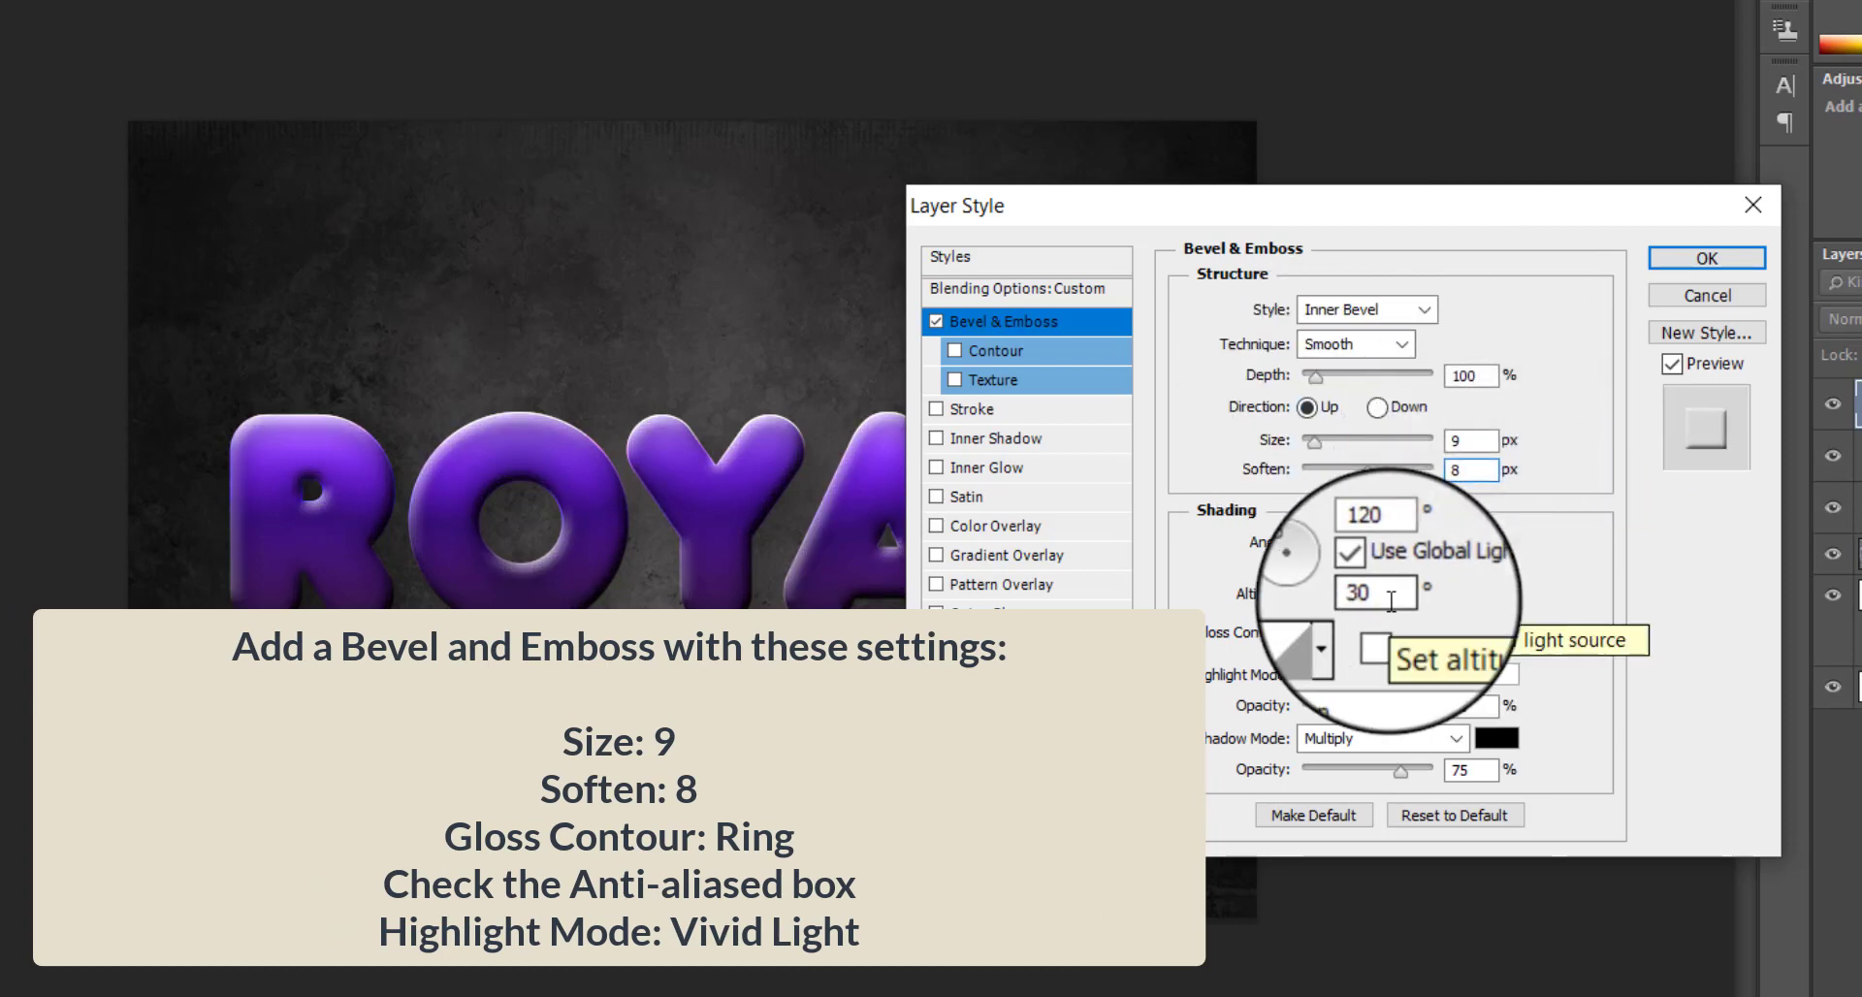
- Give the bevel an anti-aliased Ring gloss contour and set its highlight mode to Vivid Light
{"action": "left_click", "coordinate": [1344, 632]}
{"action": "left_click", "coordinate": [1246, 747]}
{"action": "left_click", "coordinate": [1484, 606]}
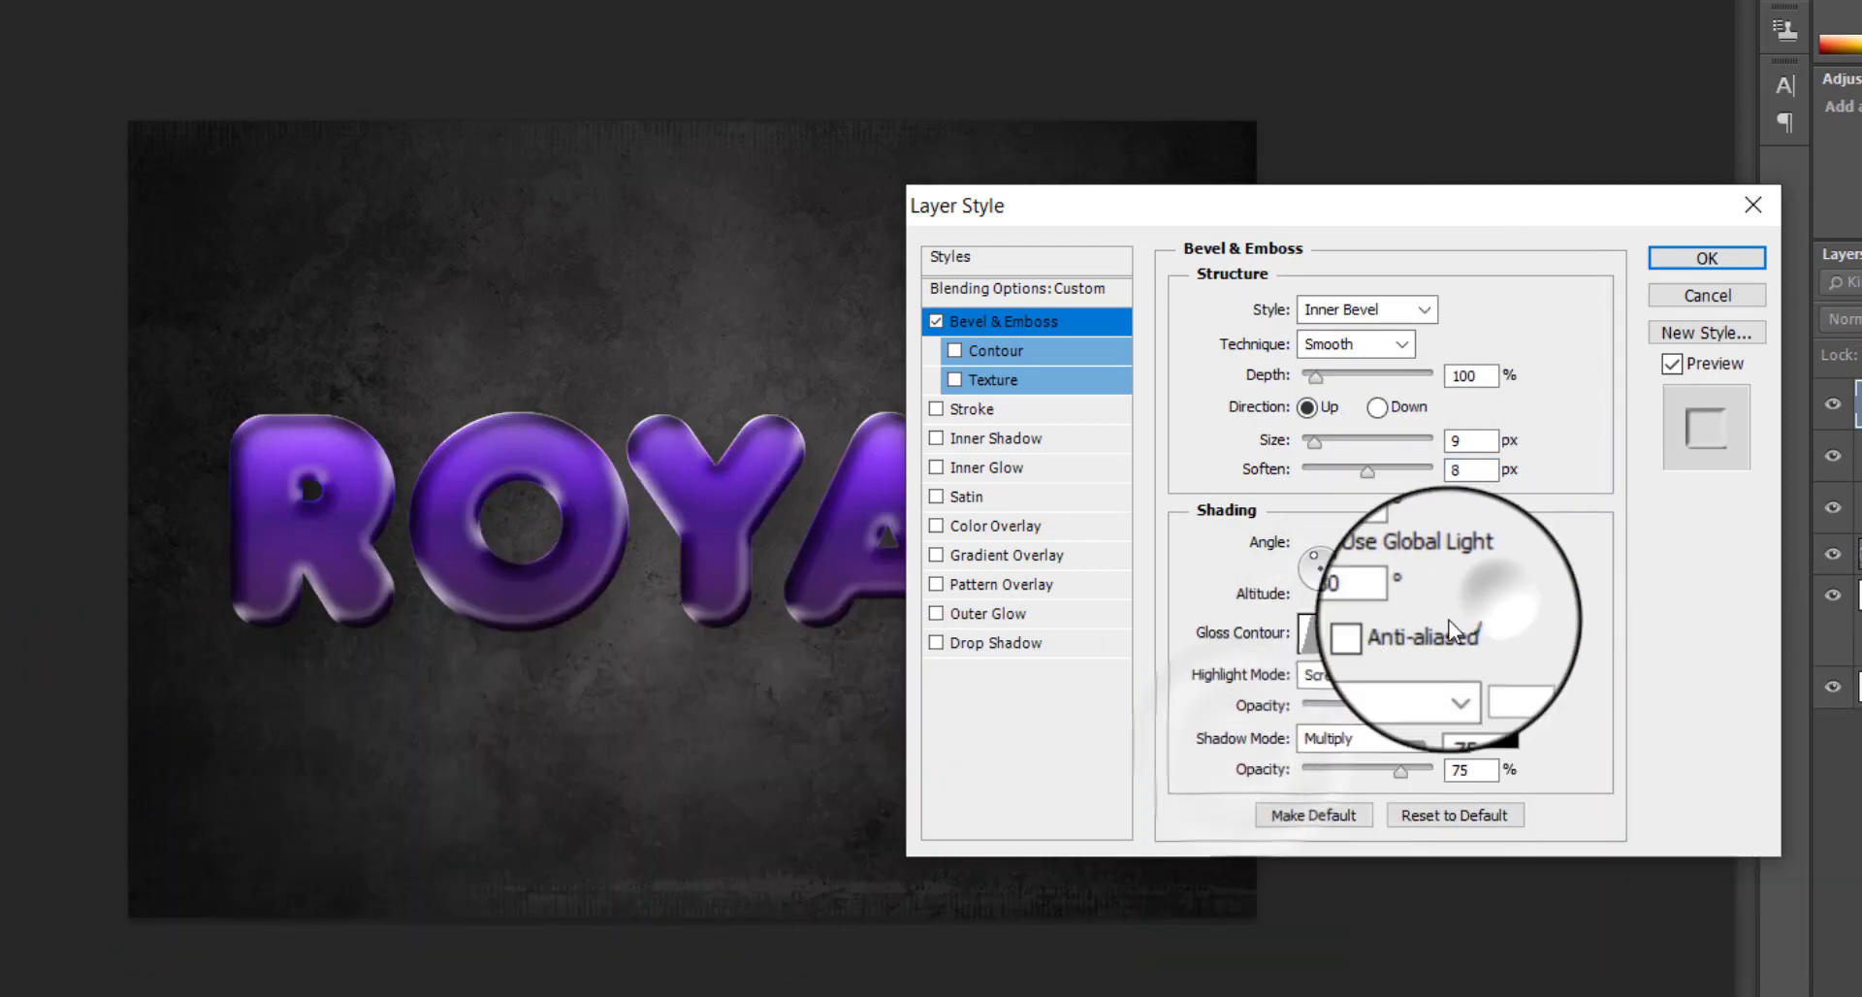
{"action": "left_click", "coordinate": [1459, 674]}
{"action": "left_click", "coordinate": [1435, 294]}
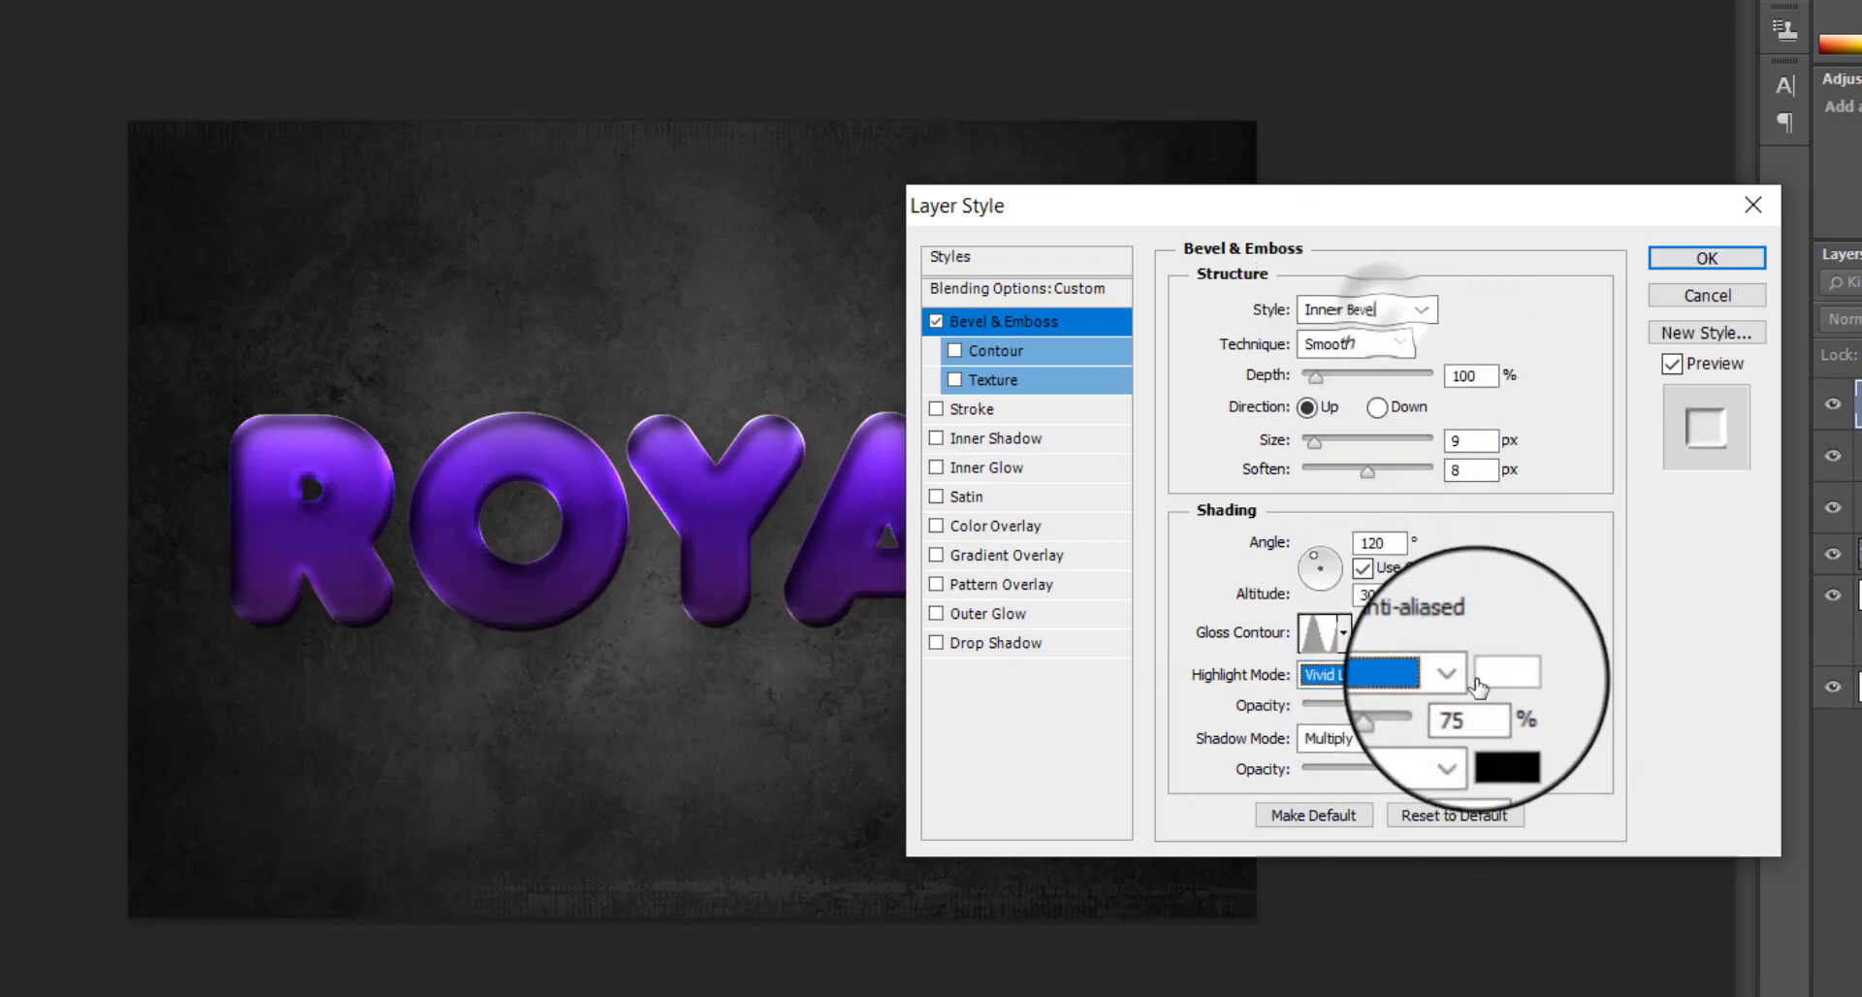
- Set the bevel's highlight and shadow opacities to 50% and enable its Contour with anti-aliasing
{"action": "left_click", "coordinate": [1477, 680]}
{"action": "left_click", "coordinate": [497, 38]}
{"action": "double_click", "coordinate": [1475, 708]}
{"action": "type", "text": "50"}
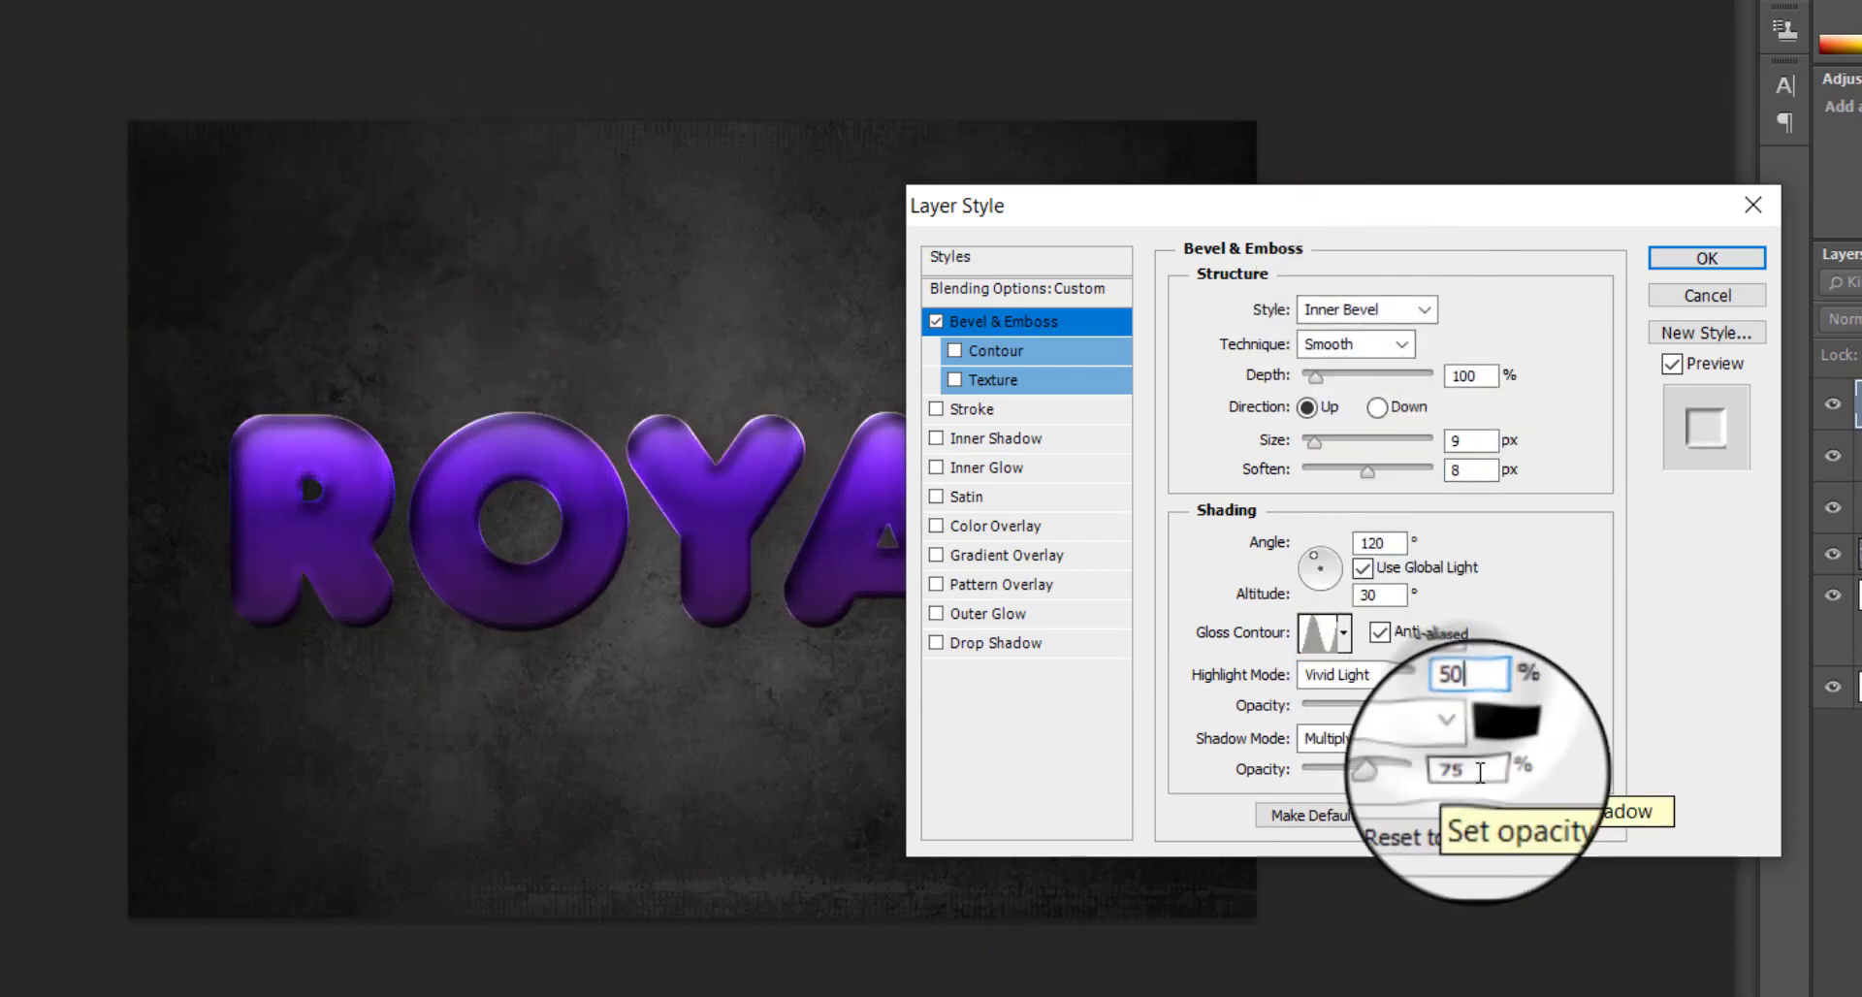
{"action": "double_click", "coordinate": [1471, 769]}
{"action": "type", "text": "50"}
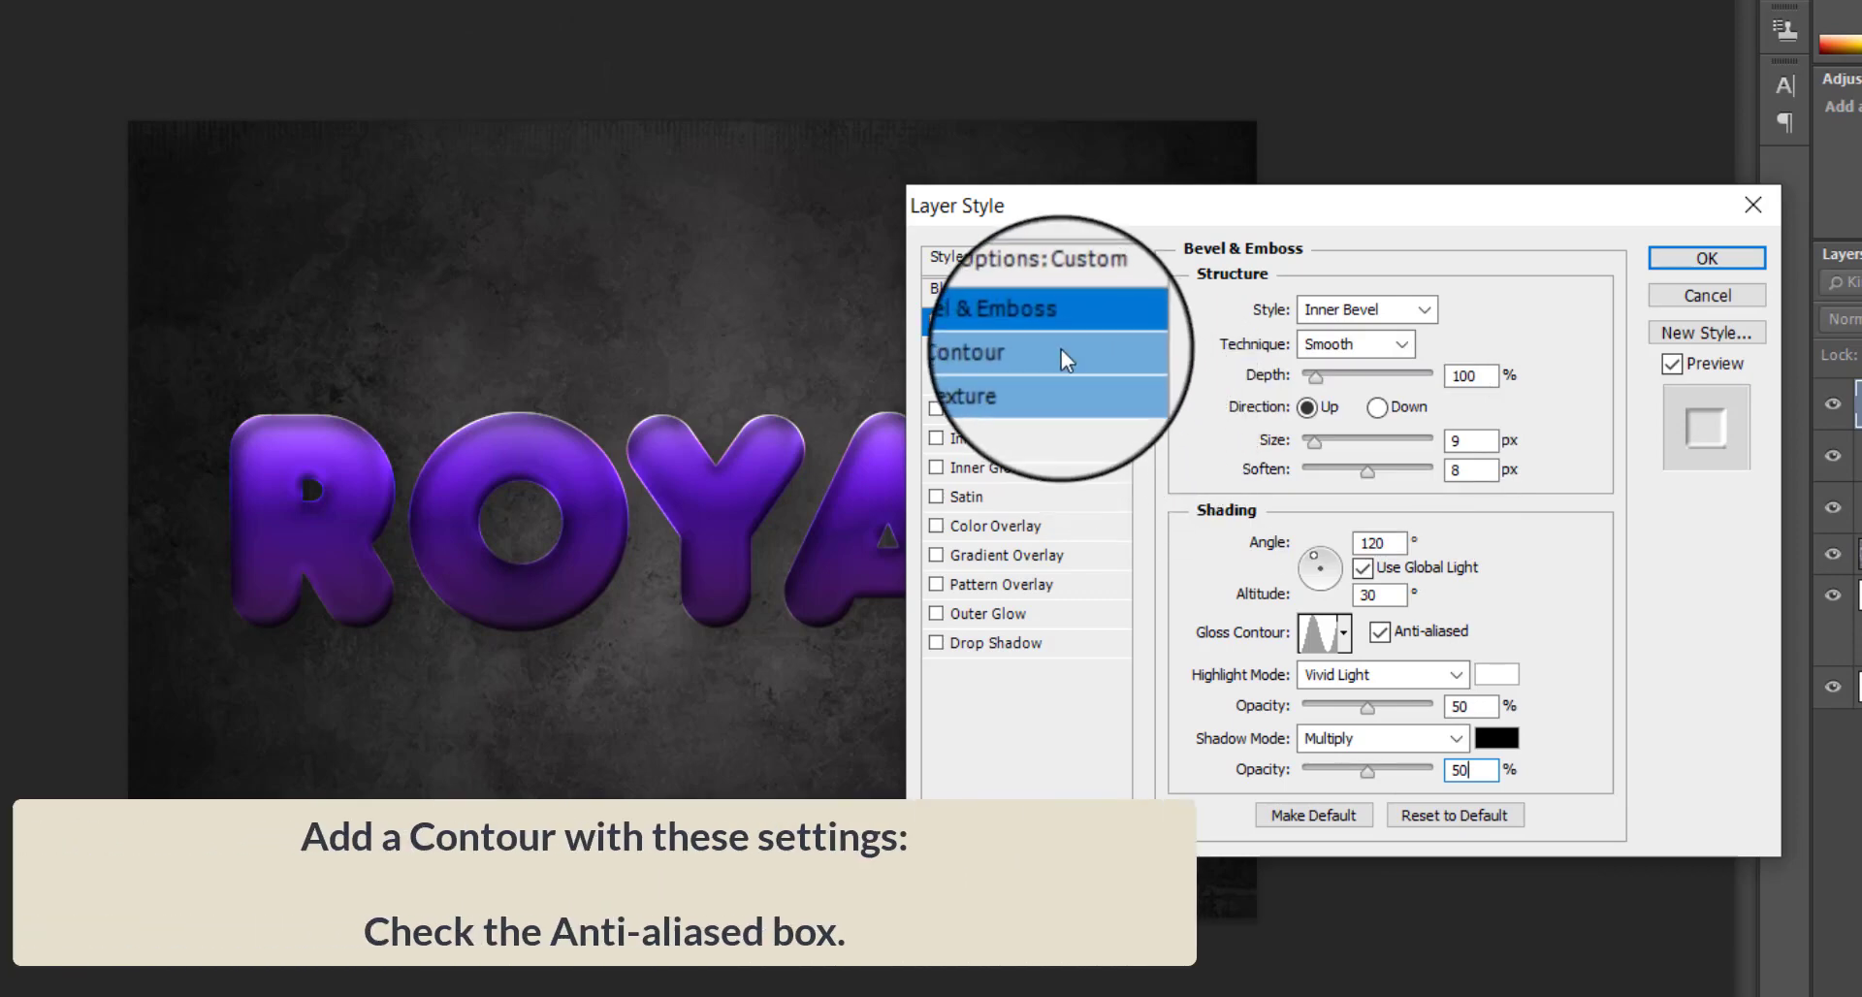
{"action": "left_click", "coordinate": [1060, 349]}
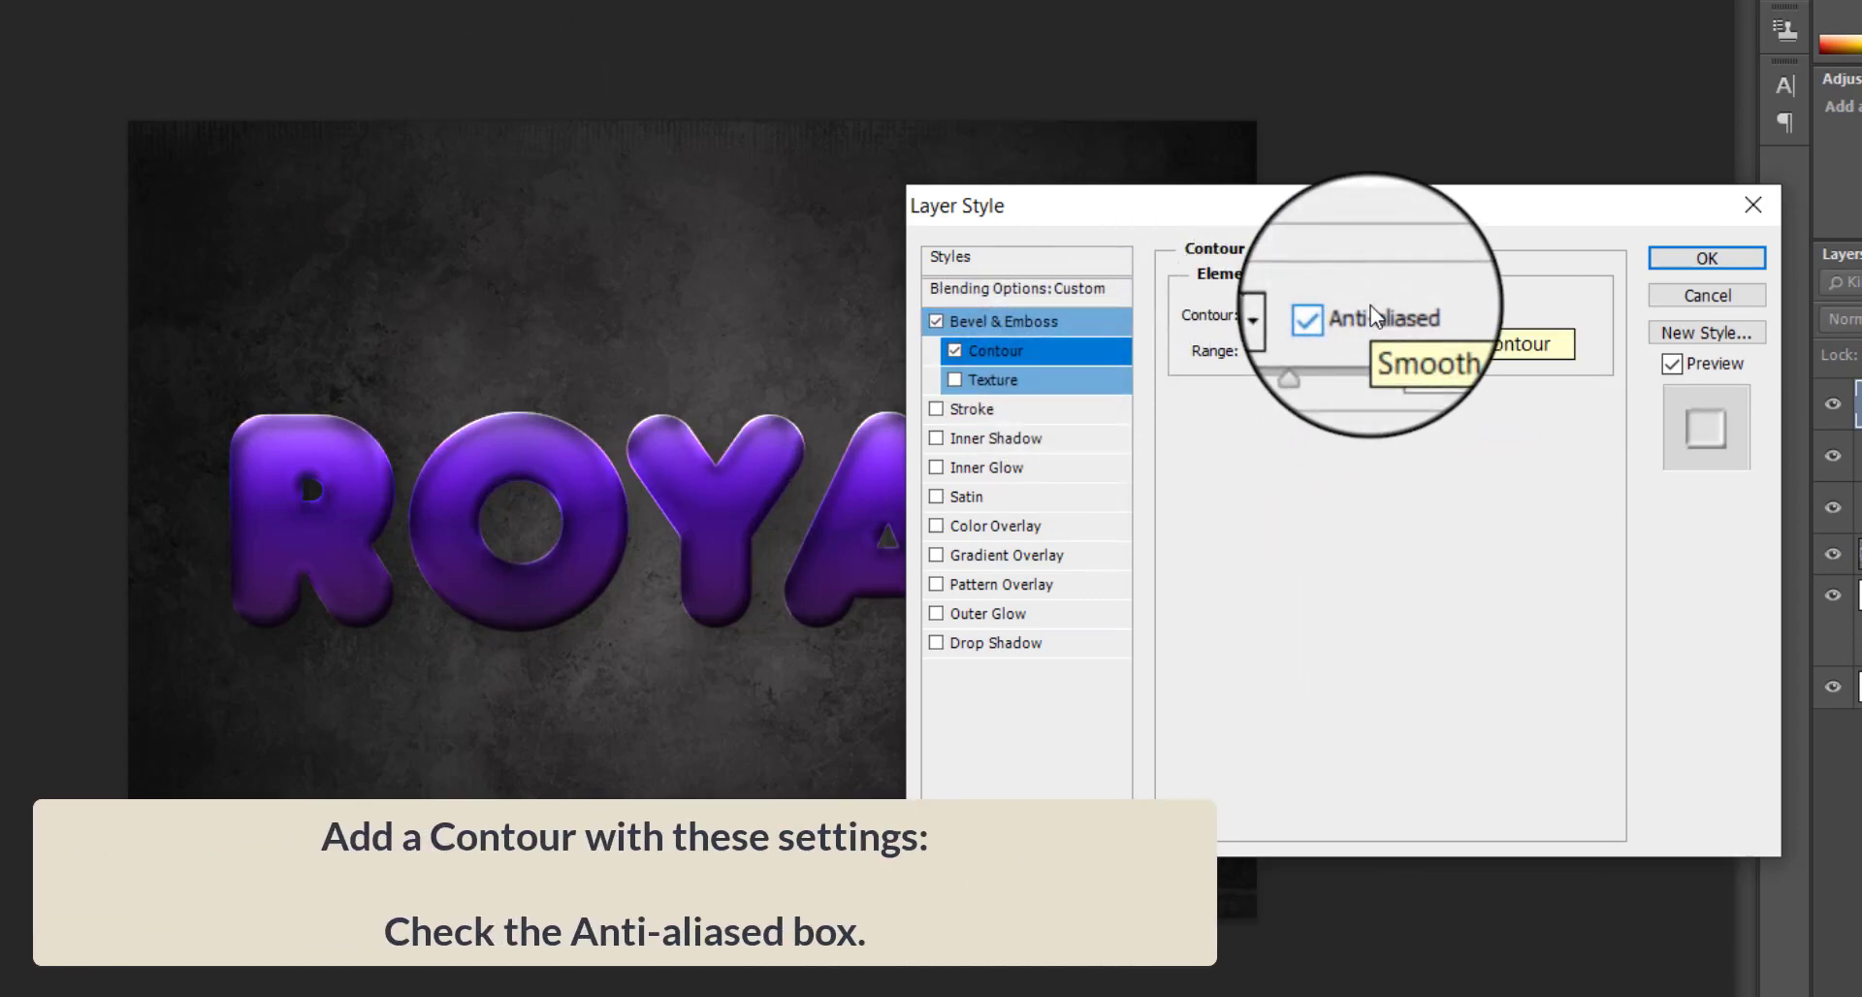
- Add an Inner Glow to the text copy with Vivid Light blend mode, 100% opacity, 30% noise and color #999891
{"action": "left_click", "coordinate": [1032, 465]}
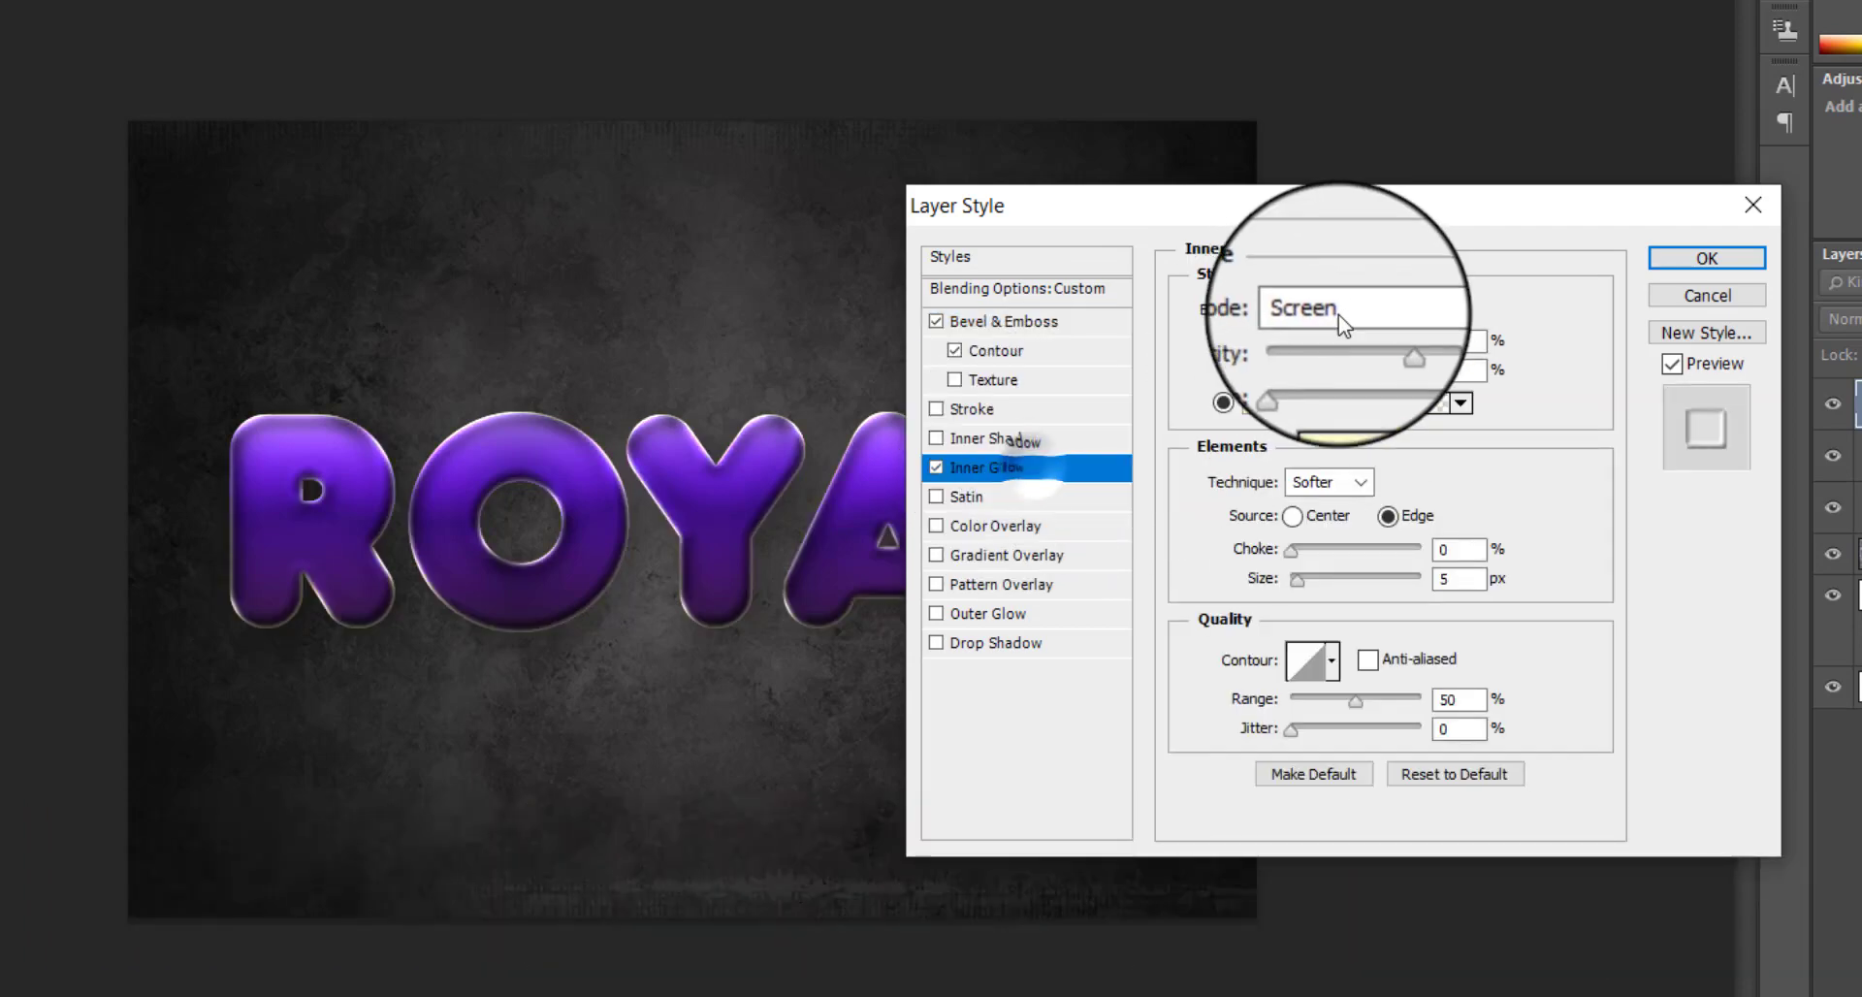
{"action": "left_click", "coordinate": [1338, 314]}
{"action": "left_click", "coordinate": [1362, 814]}
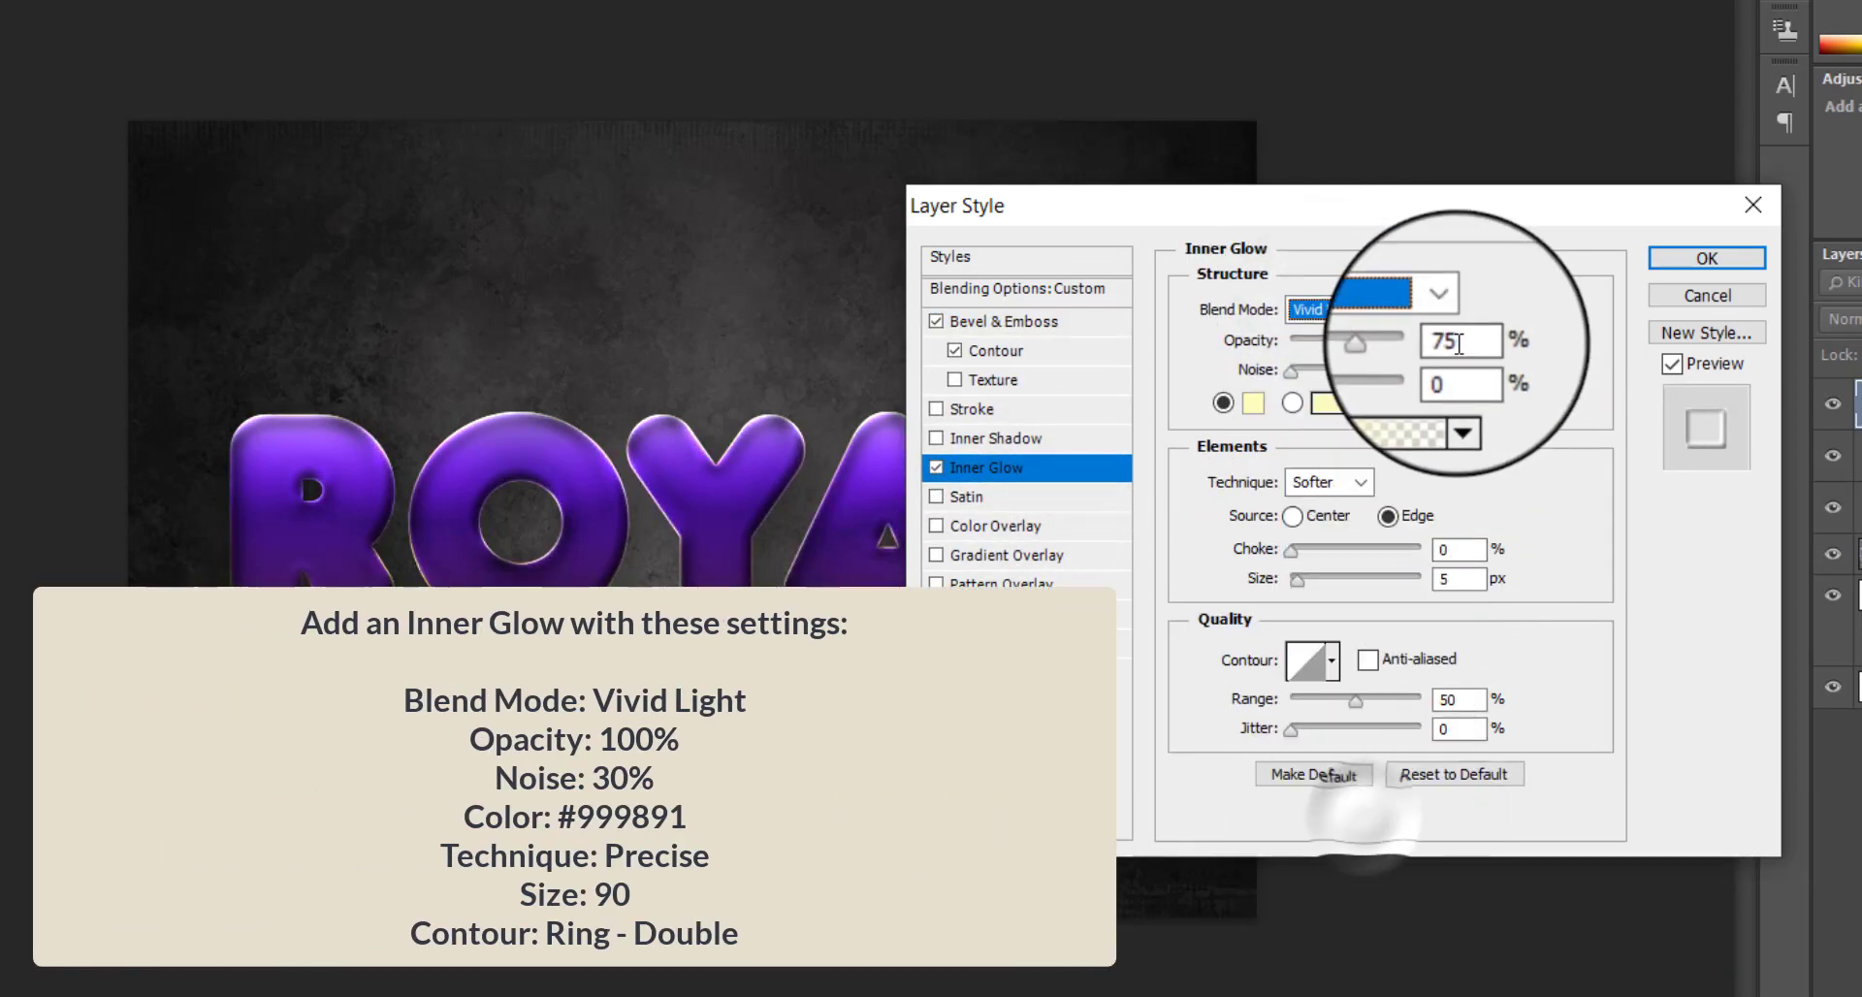
{"action": "left_click_drag", "start_coordinate": [1458, 344], "coordinate": [1223, 408]}
{"action": "type", "text": "100"}
{"action": "left_click_drag", "start_coordinate": [1464, 372], "coordinate": [1309, 398]}
{"action": "type", "text": "30"}
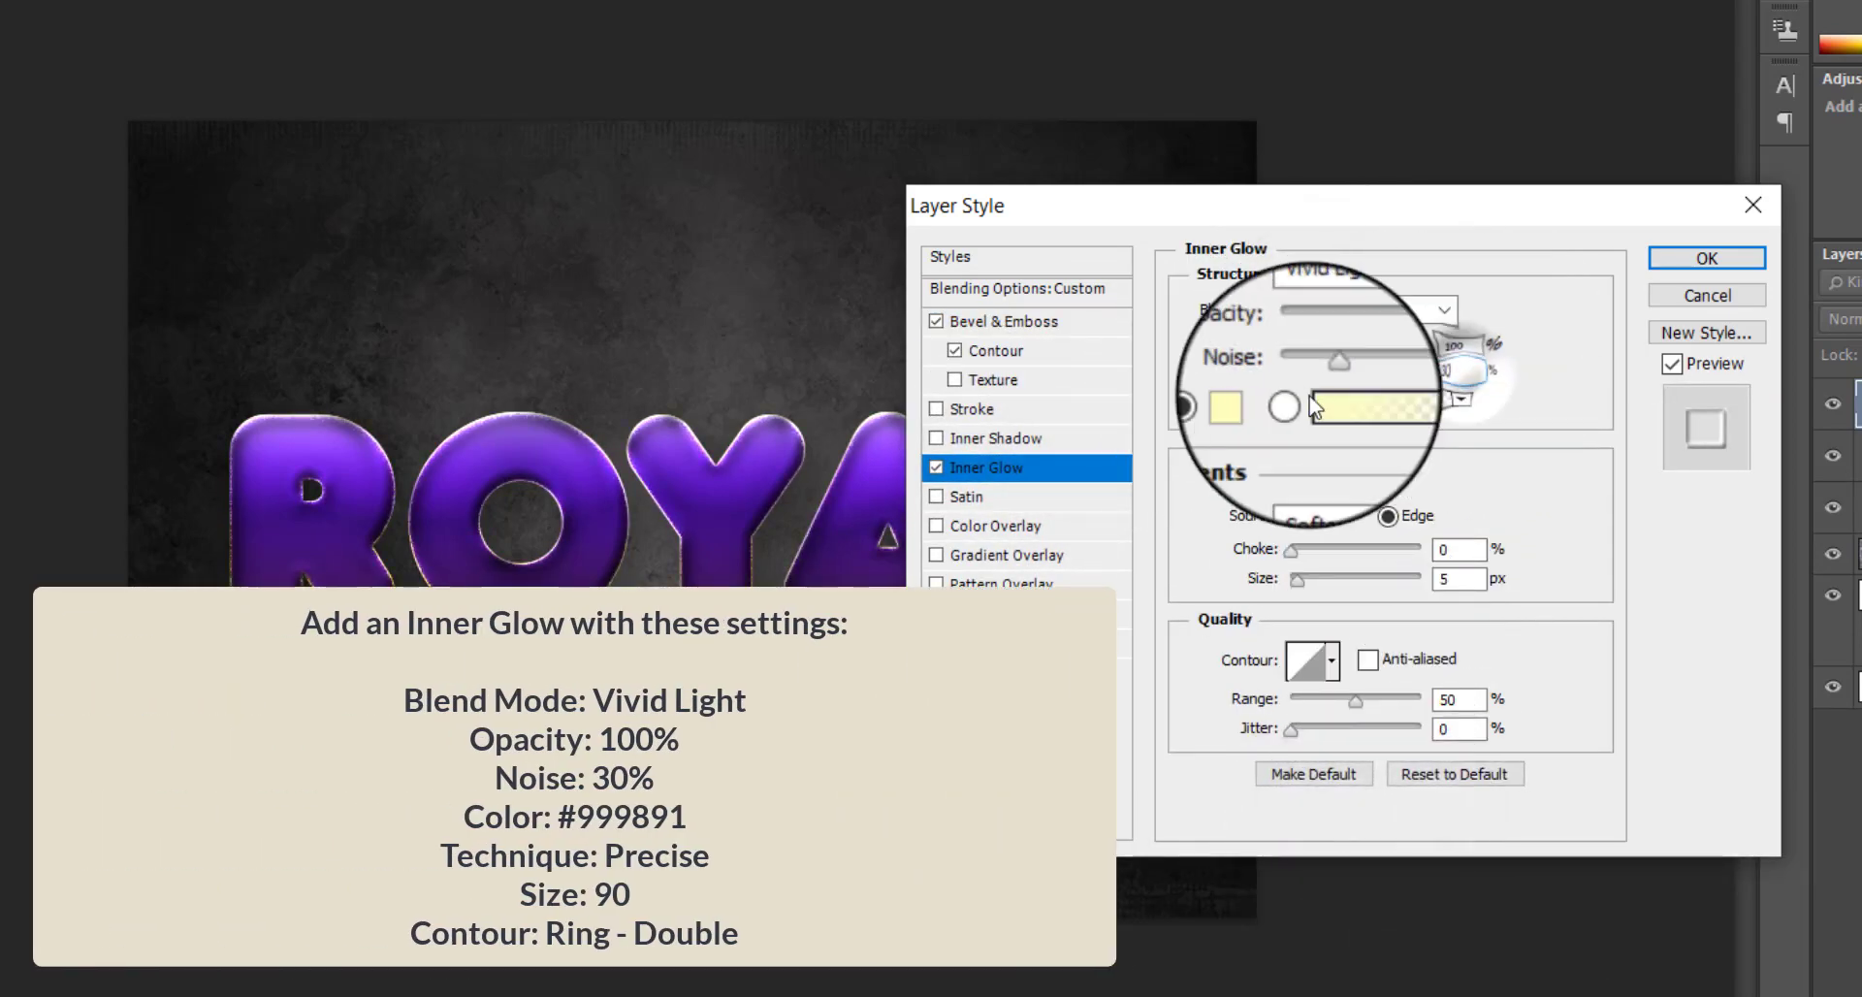
{"action": "left_click", "coordinate": [1252, 402]}
{"action": "type", "text": "999891"}
{"action": "key", "text": "Return"}
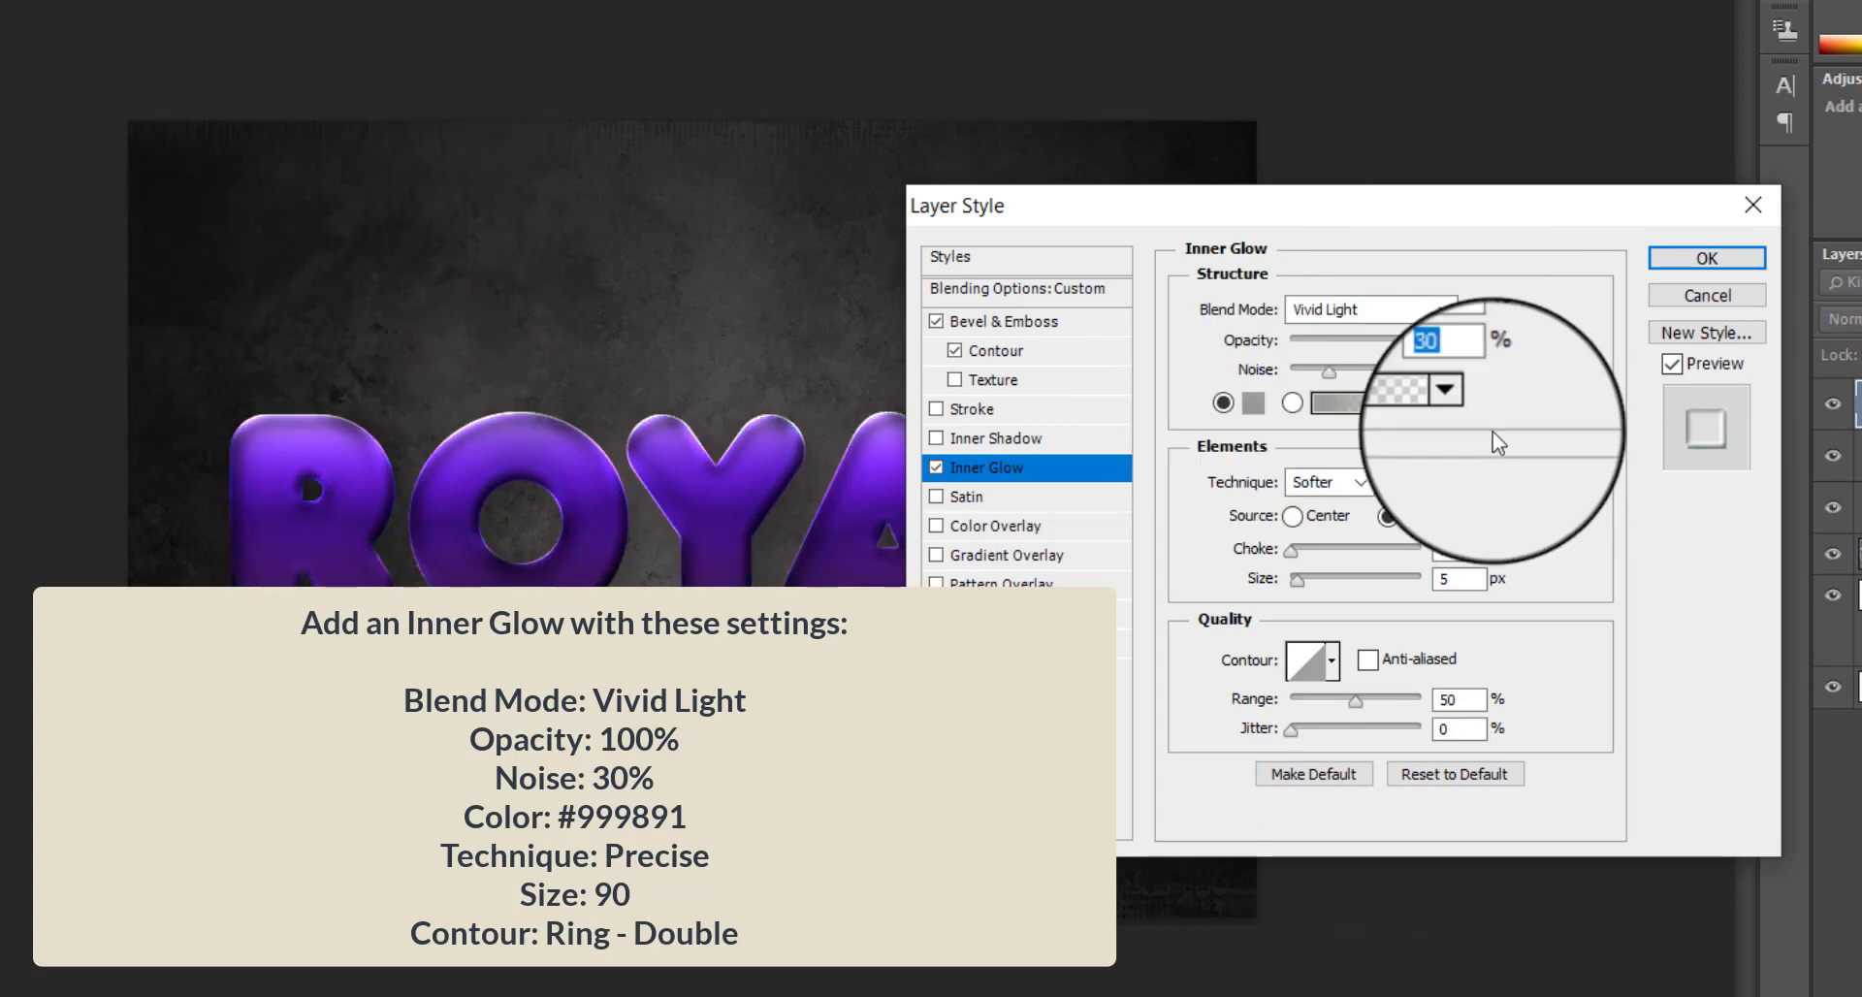
- Set the text copy's inner glow to the Precise technique, size 90 px and Ring - Double contour
{"action": "left_click", "coordinate": [1362, 482]}
{"action": "left_click", "coordinate": [1335, 523]}
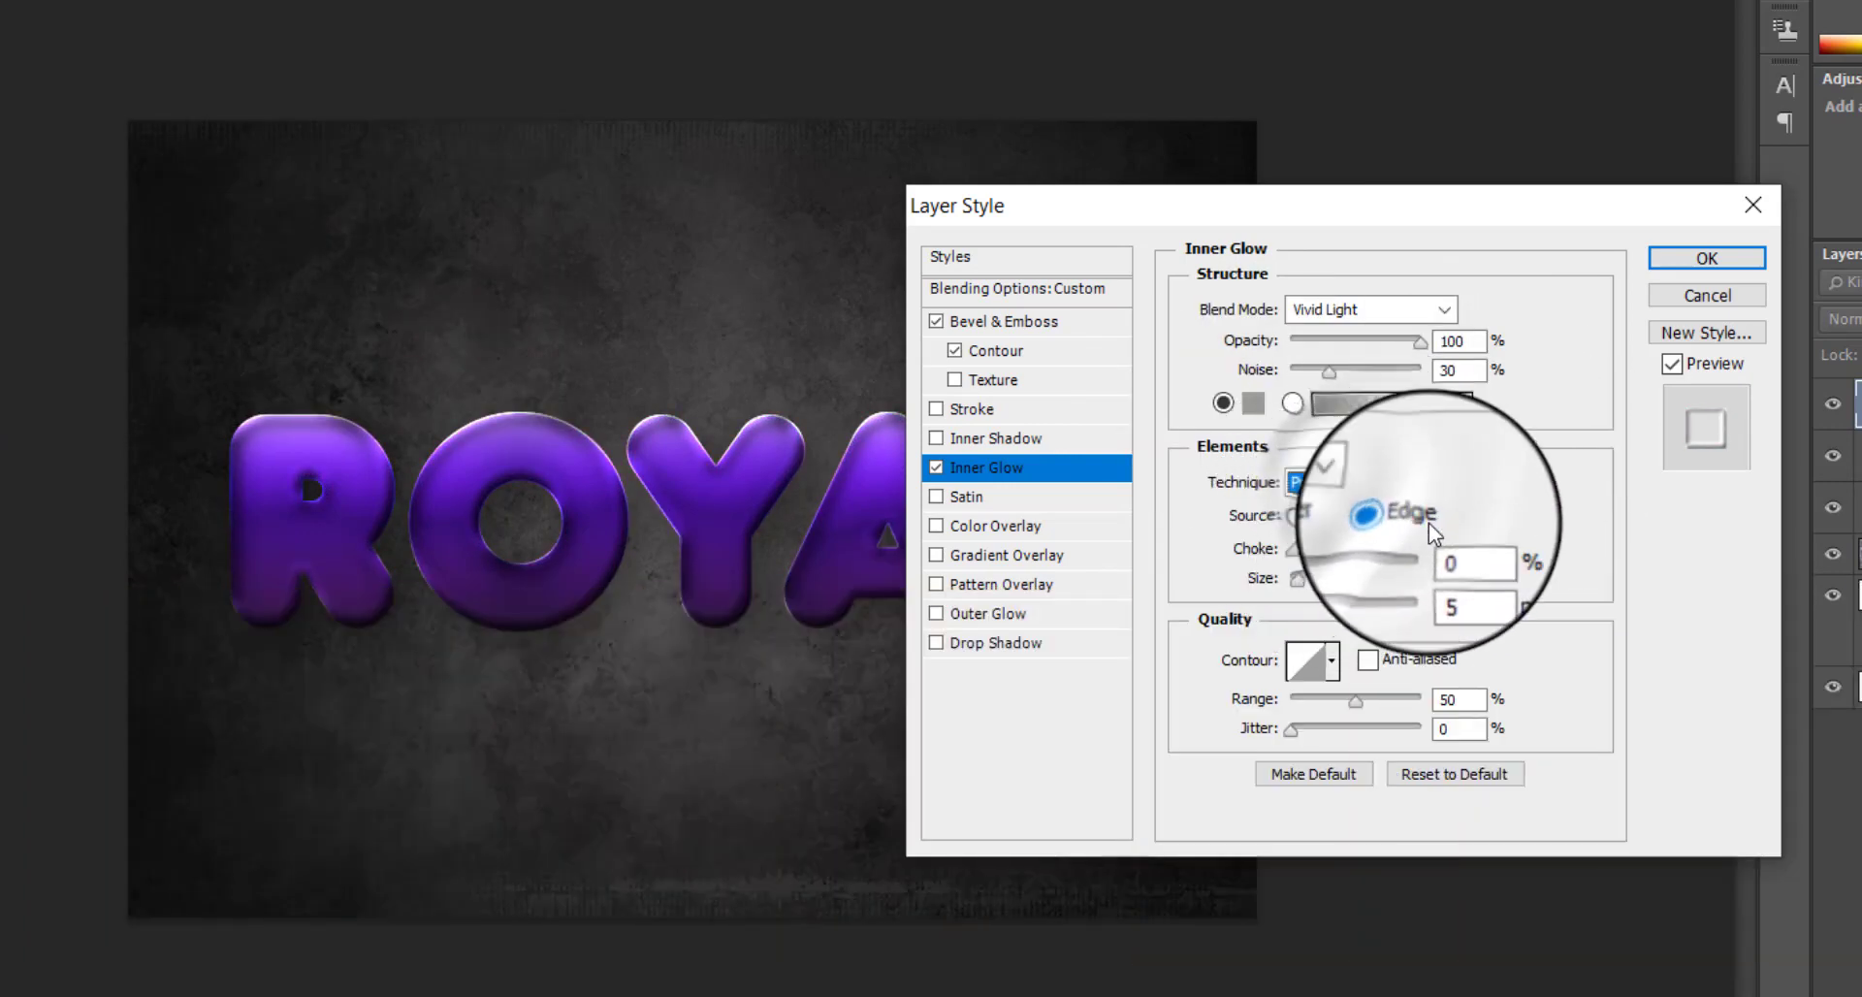
{"action": "double_click", "coordinate": [1468, 580]}
{"action": "type", "text": "90"}
{"action": "left_click", "coordinate": [1333, 661]}
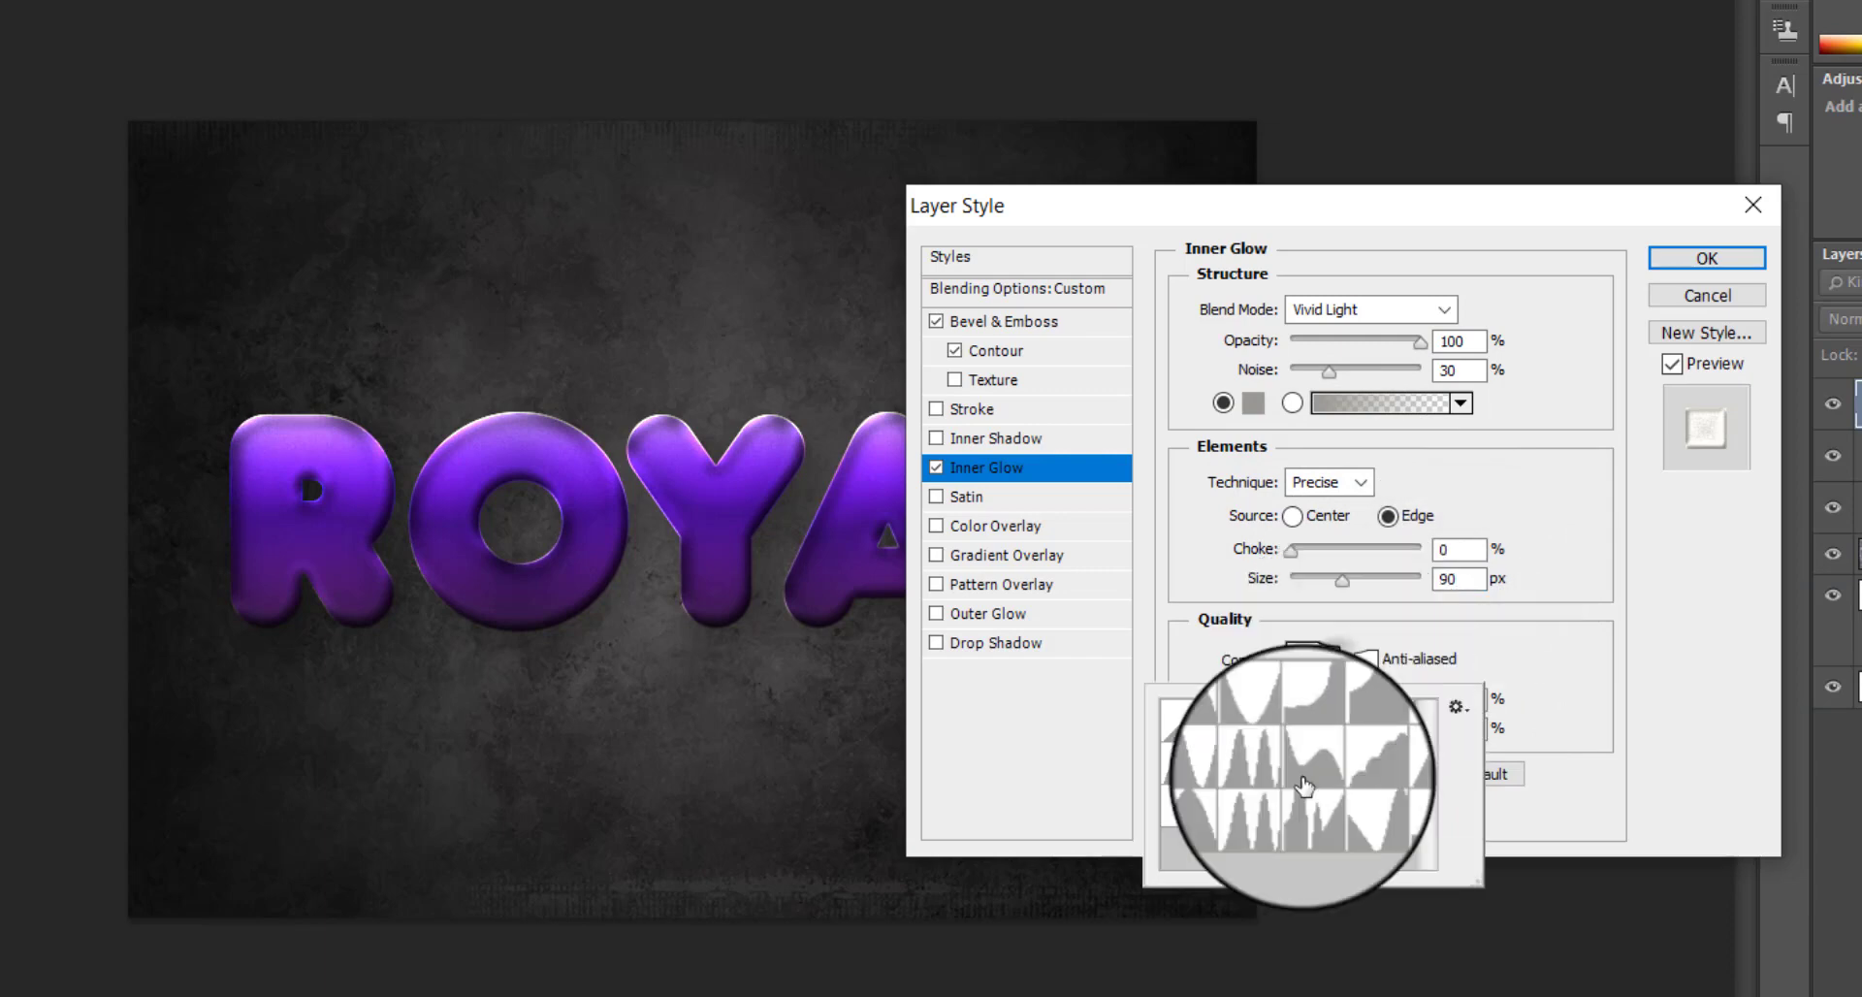
{"action": "left_click", "coordinate": [1268, 818]}
{"action": "left_click", "coordinate": [1540, 638]}
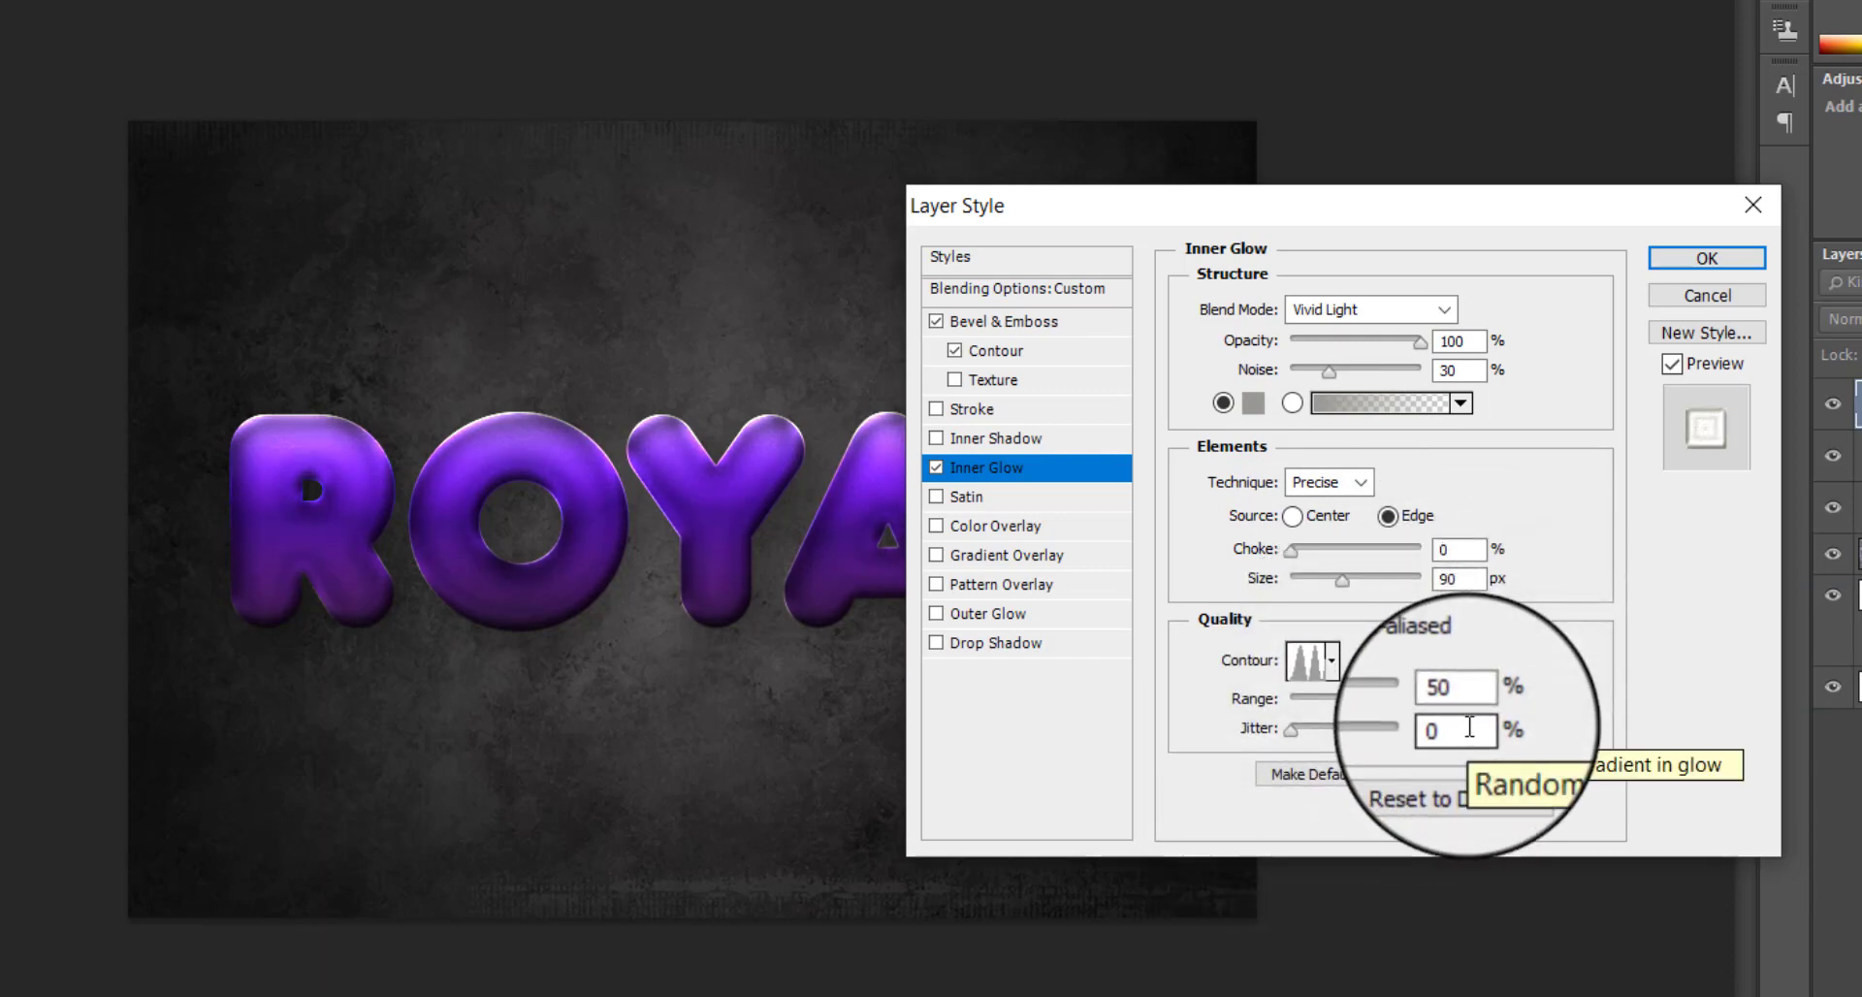
- Add a Gradient Overlay to the text copy with Soft Light blend mode, Dither enabled and 20% opacity
{"action": "left_click", "coordinate": [1027, 555]}
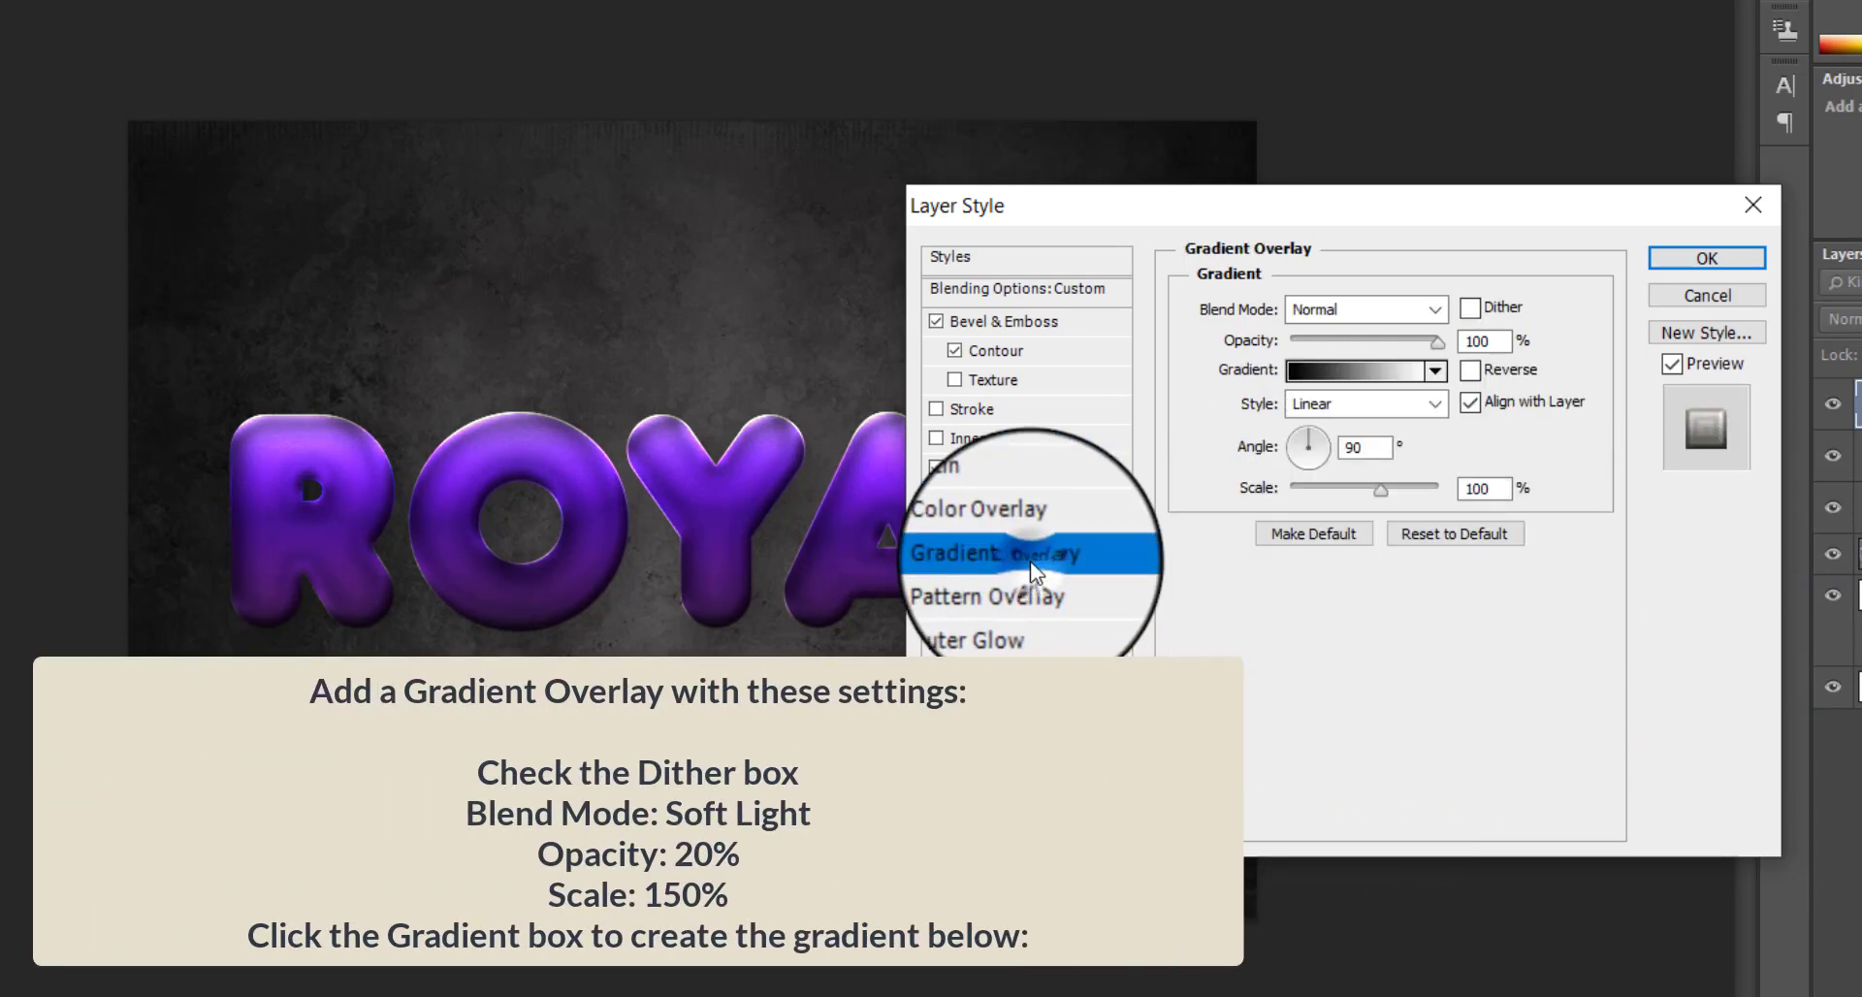
{"action": "left_click", "coordinate": [1385, 320]}
{"action": "left_click", "coordinate": [1296, 878]}
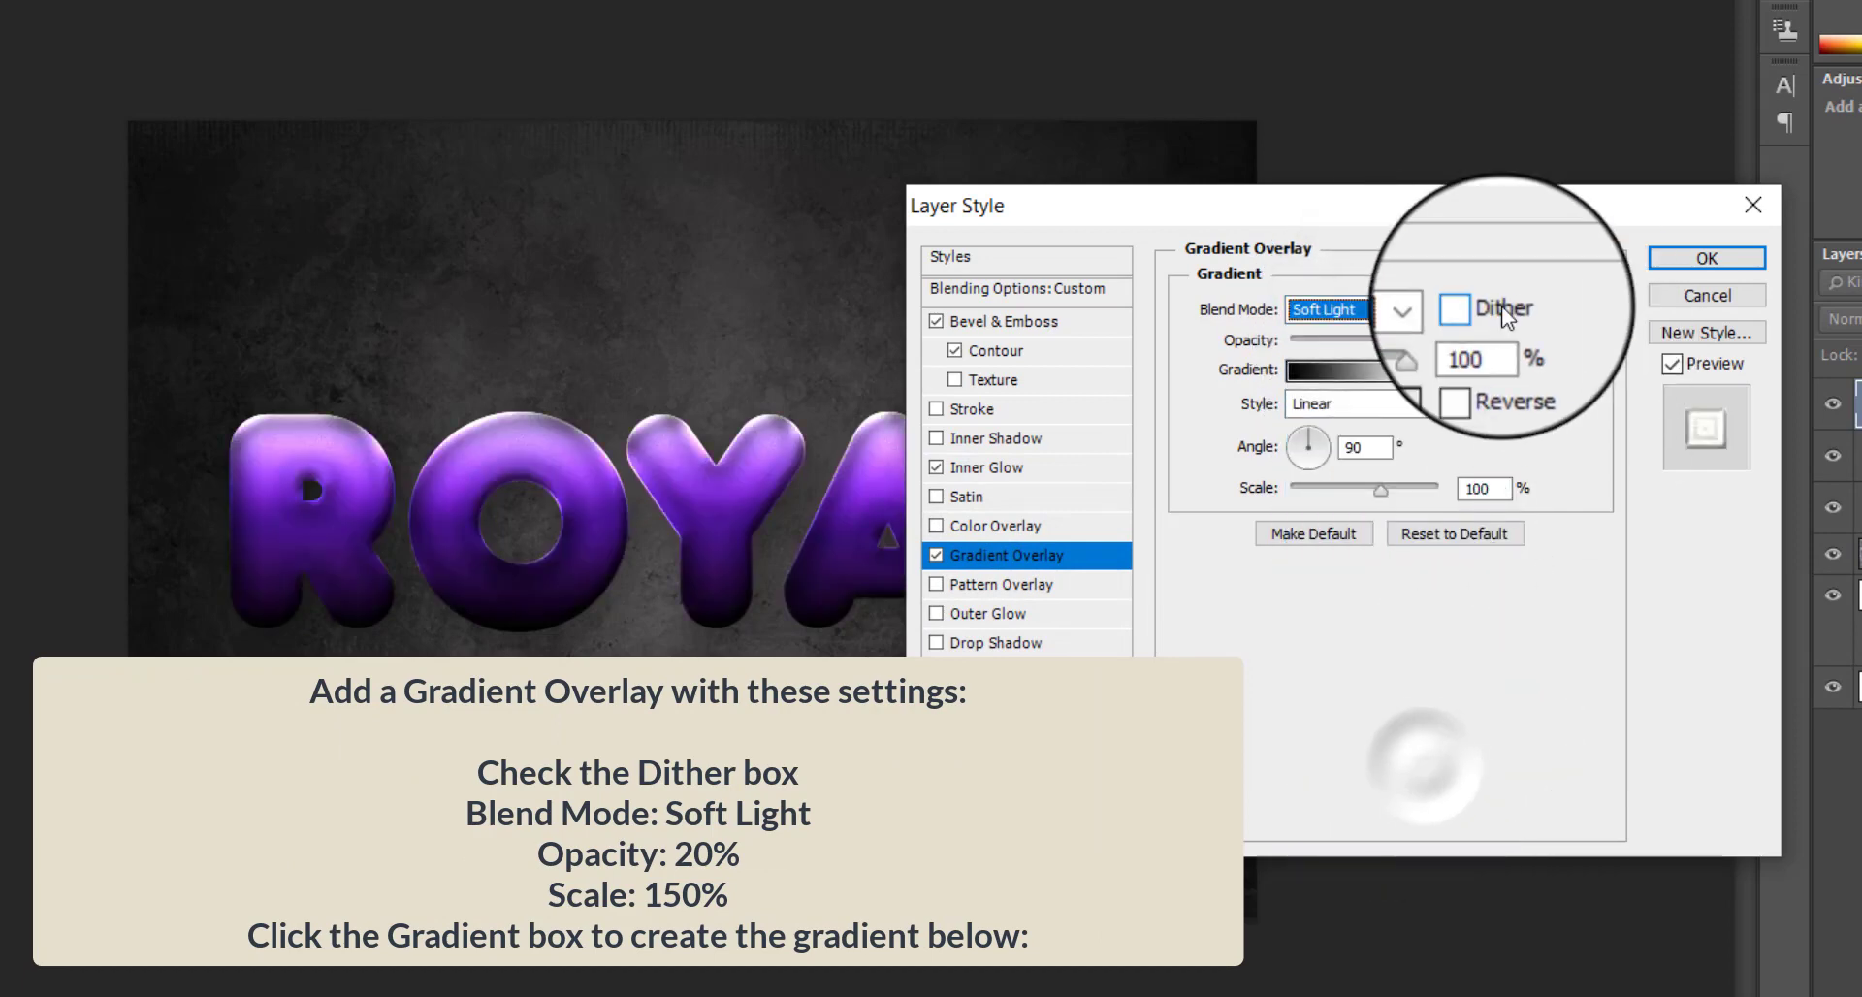
{"action": "left_click", "coordinate": [1502, 315]}
{"action": "double_click", "coordinate": [1486, 345]}
{"action": "type", "text": "20"}
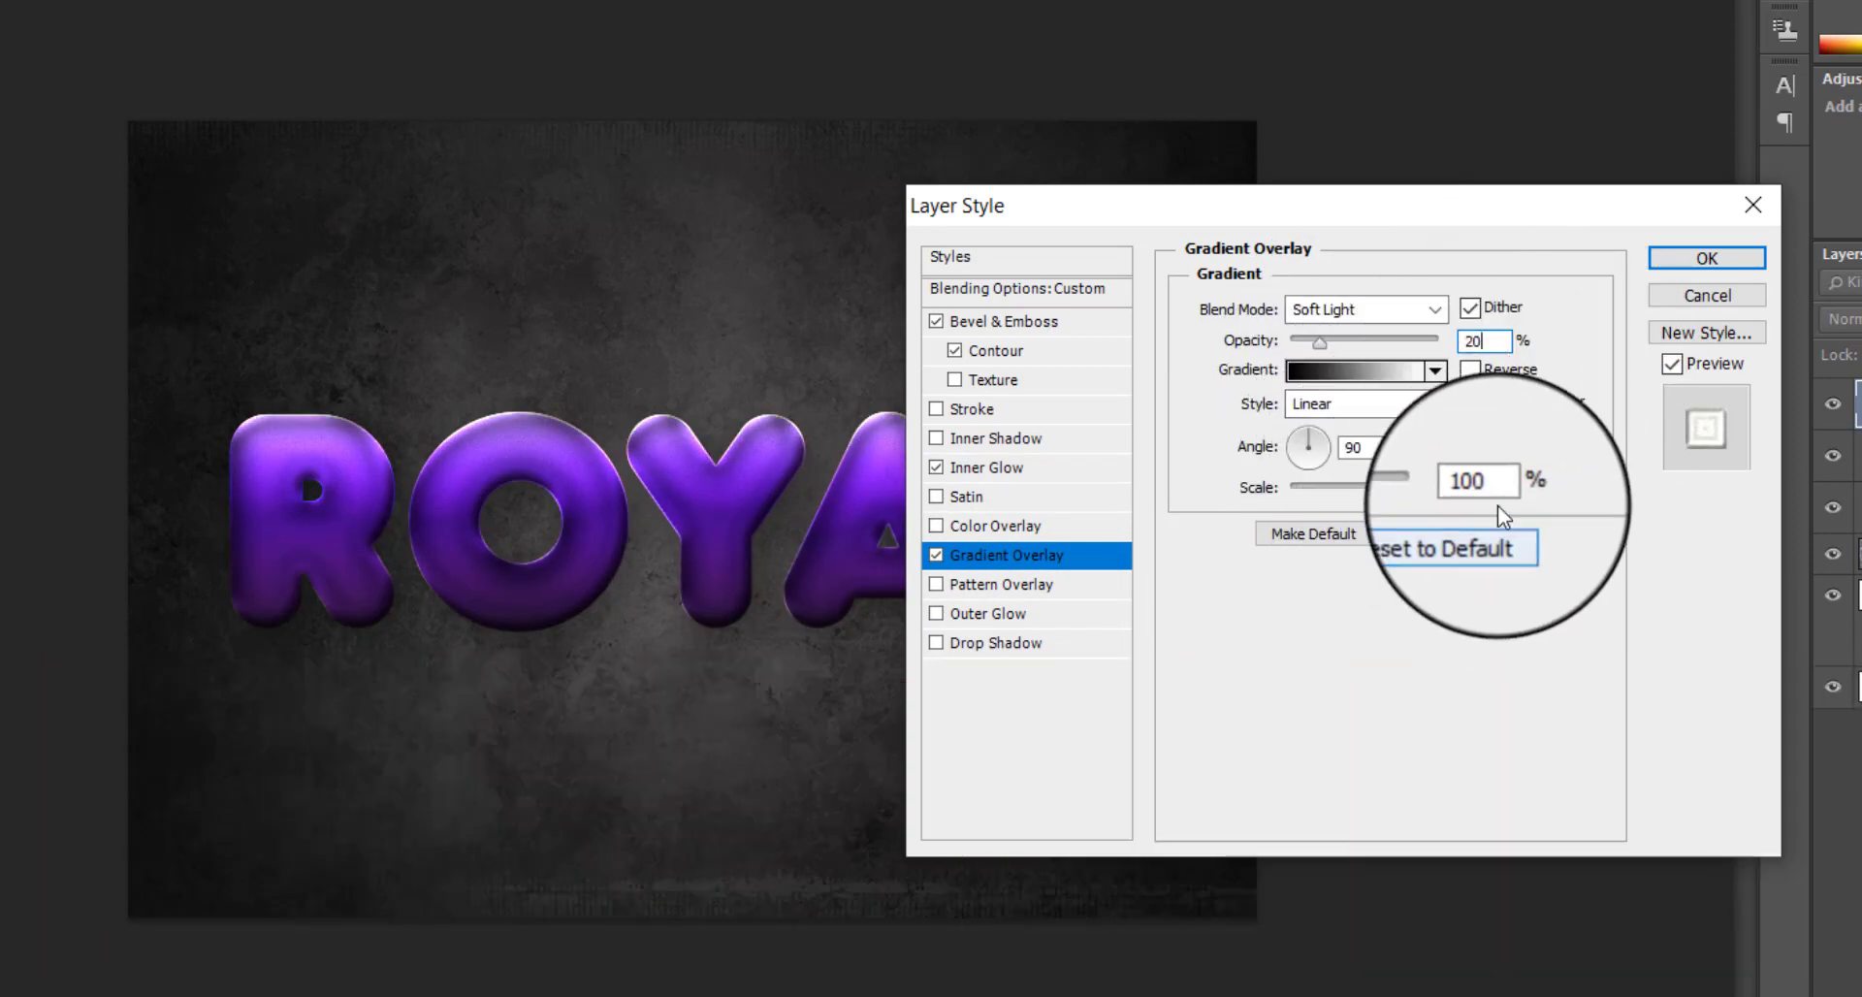
- Set the gradient overlay's scale to 150% and change its gradient's starting color stop at 0% to #272727
{"action": "left_click_drag", "start_coordinate": [1383, 492], "coordinate": [1495, 463]}
{"action": "left_click", "coordinate": [1400, 374]}
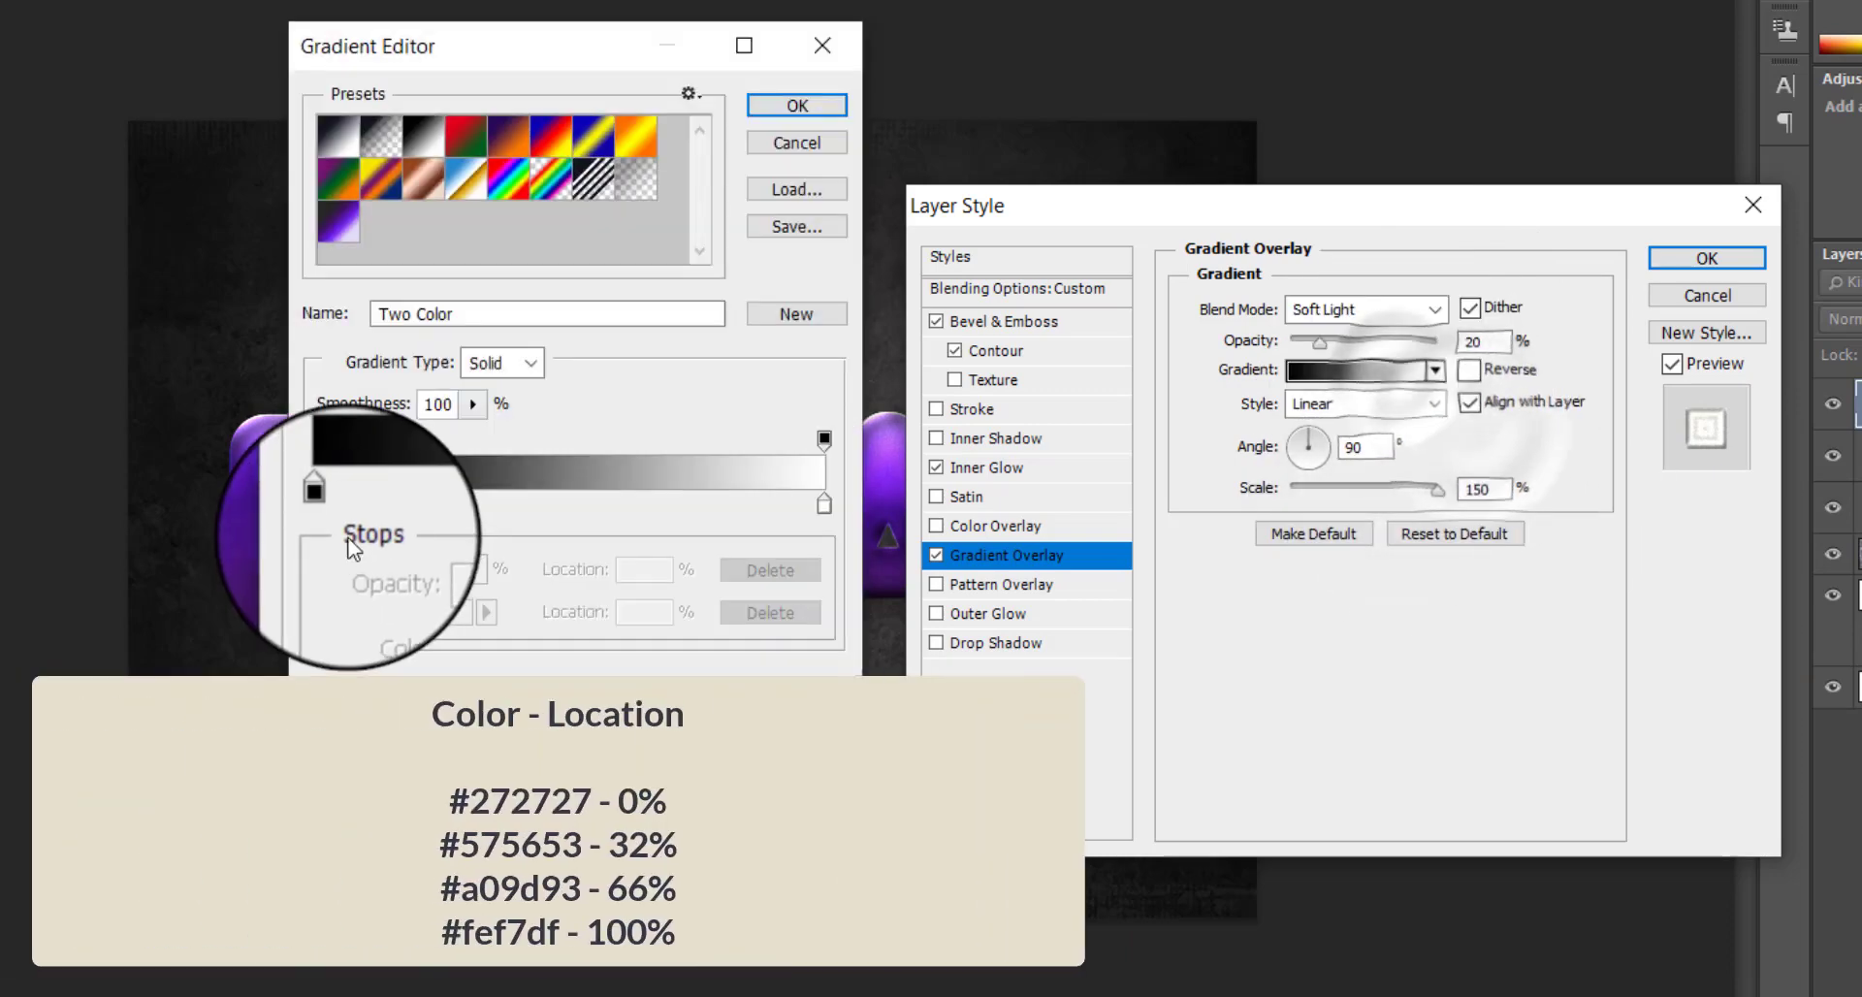
{"action": "double_click", "coordinate": [325, 506]}
{"action": "type", "text": "272727"}
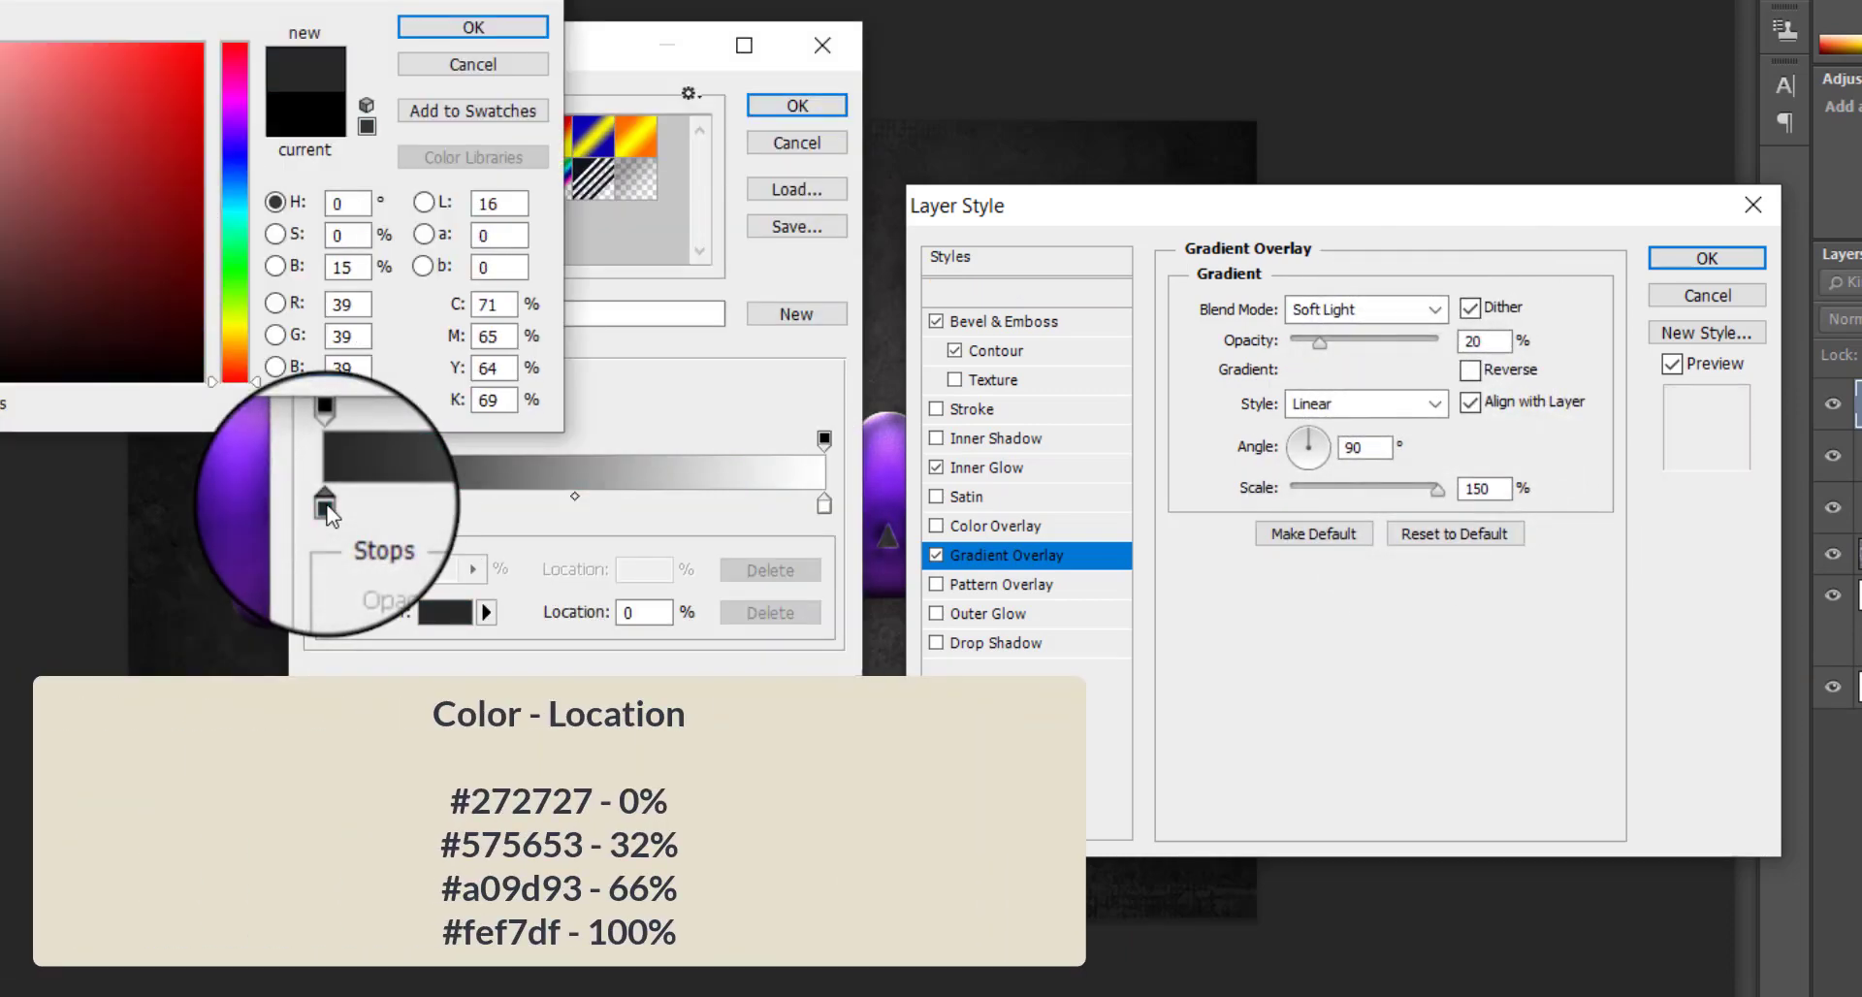
{"action": "key", "text": "Return"}
- Add a color stop at 32% to the overlay gradient and color it #575653
{"action": "left_click", "coordinate": [415, 502]}
{"action": "type", "text": "32"}
{"action": "double_click", "coordinate": [483, 508]}
{"action": "type", "text": "575653"}
{"action": "key", "text": "Return"}
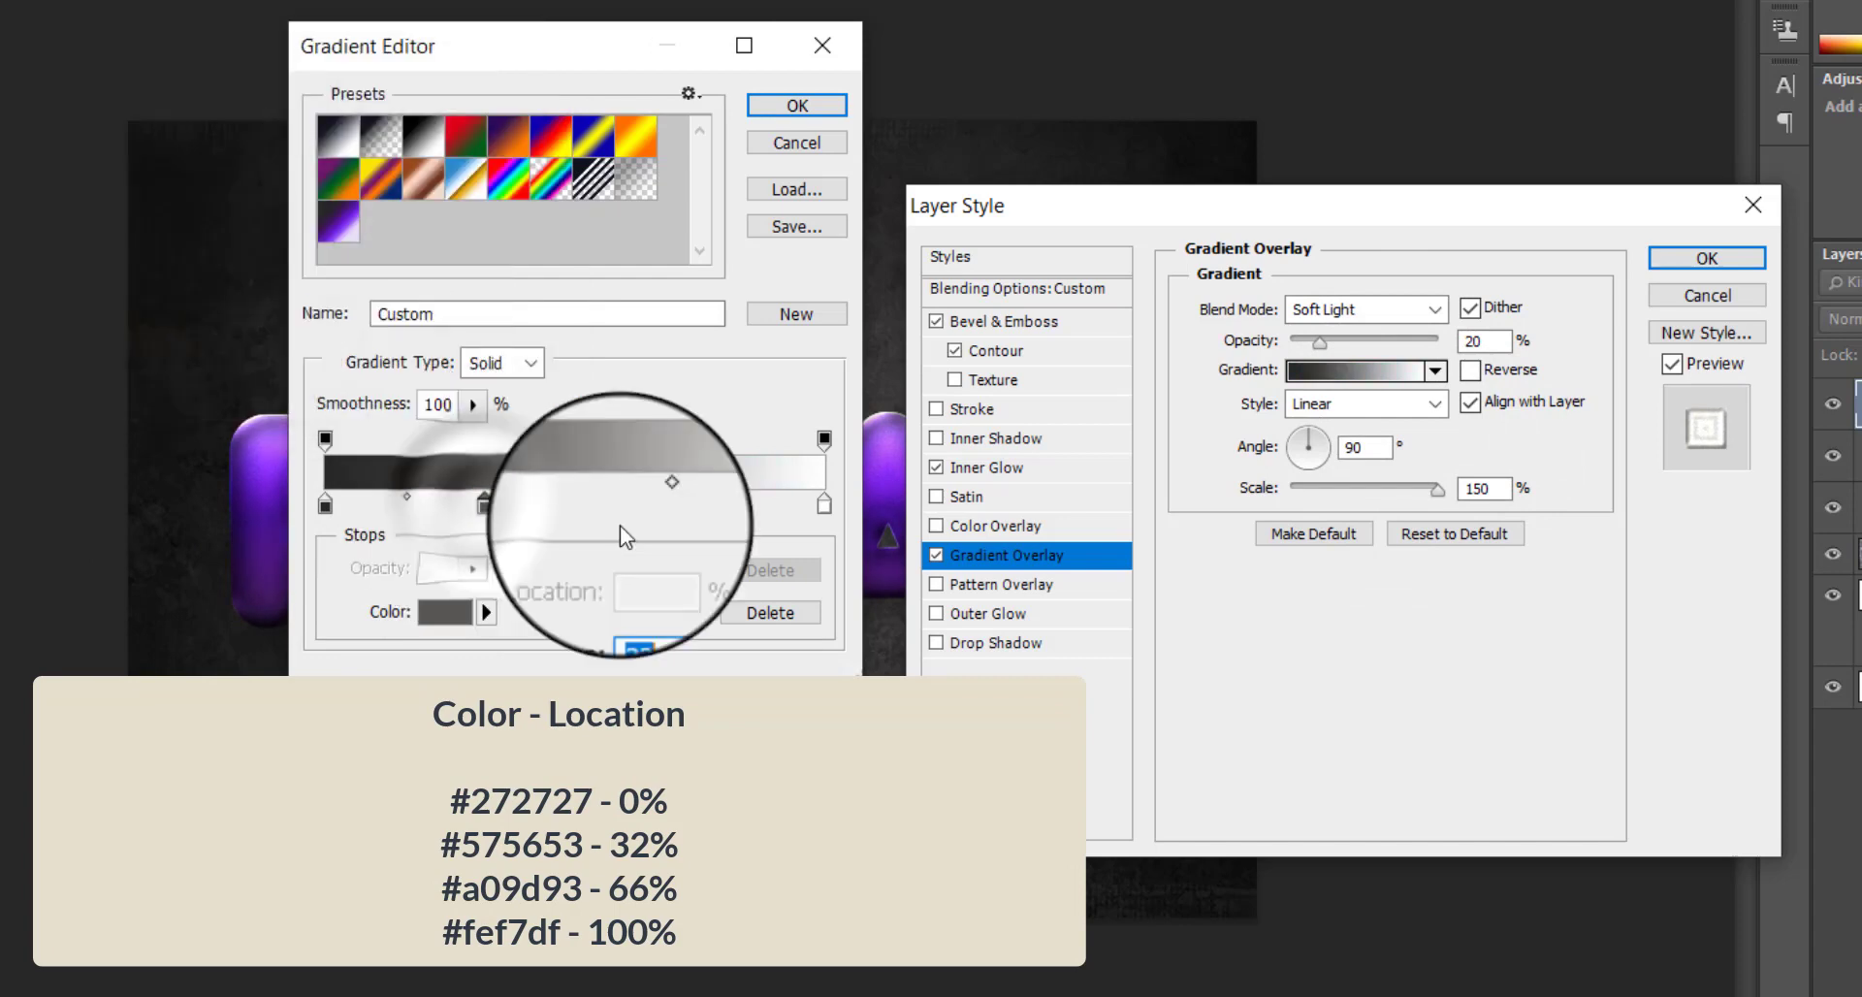
- Add a color stop at 66% to the overlay gradient and color it #a09d93
{"action": "left_click", "coordinate": [655, 504]}
{"action": "type", "text": "66"}
{"action": "double_click", "coordinate": [655, 504]}
{"action": "type", "text": "a"}
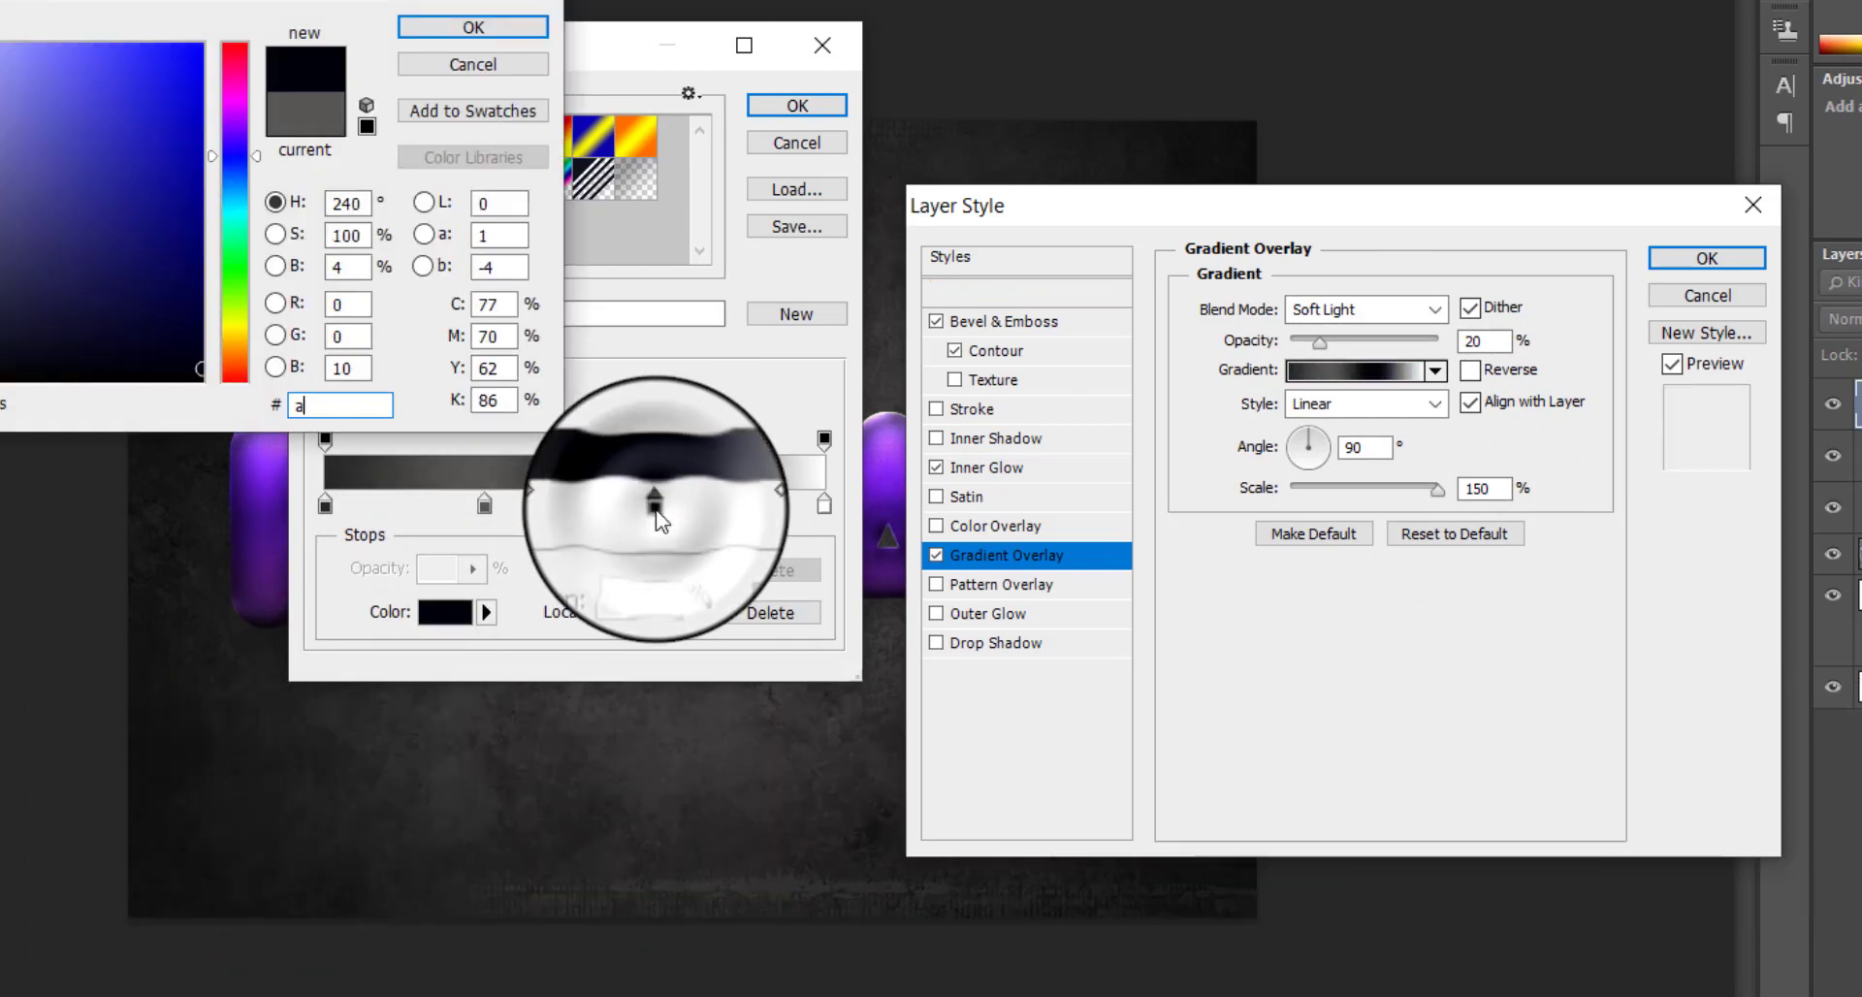
{"action": "type", "text": "09f9b"}
{"action": "key", "text": "Return"}
- Set the overlay gradient's end stop at 100% to #fef7df and accept the gradient
{"action": "double_click", "coordinate": [824, 502]}
{"action": "type", "text": "fe"}
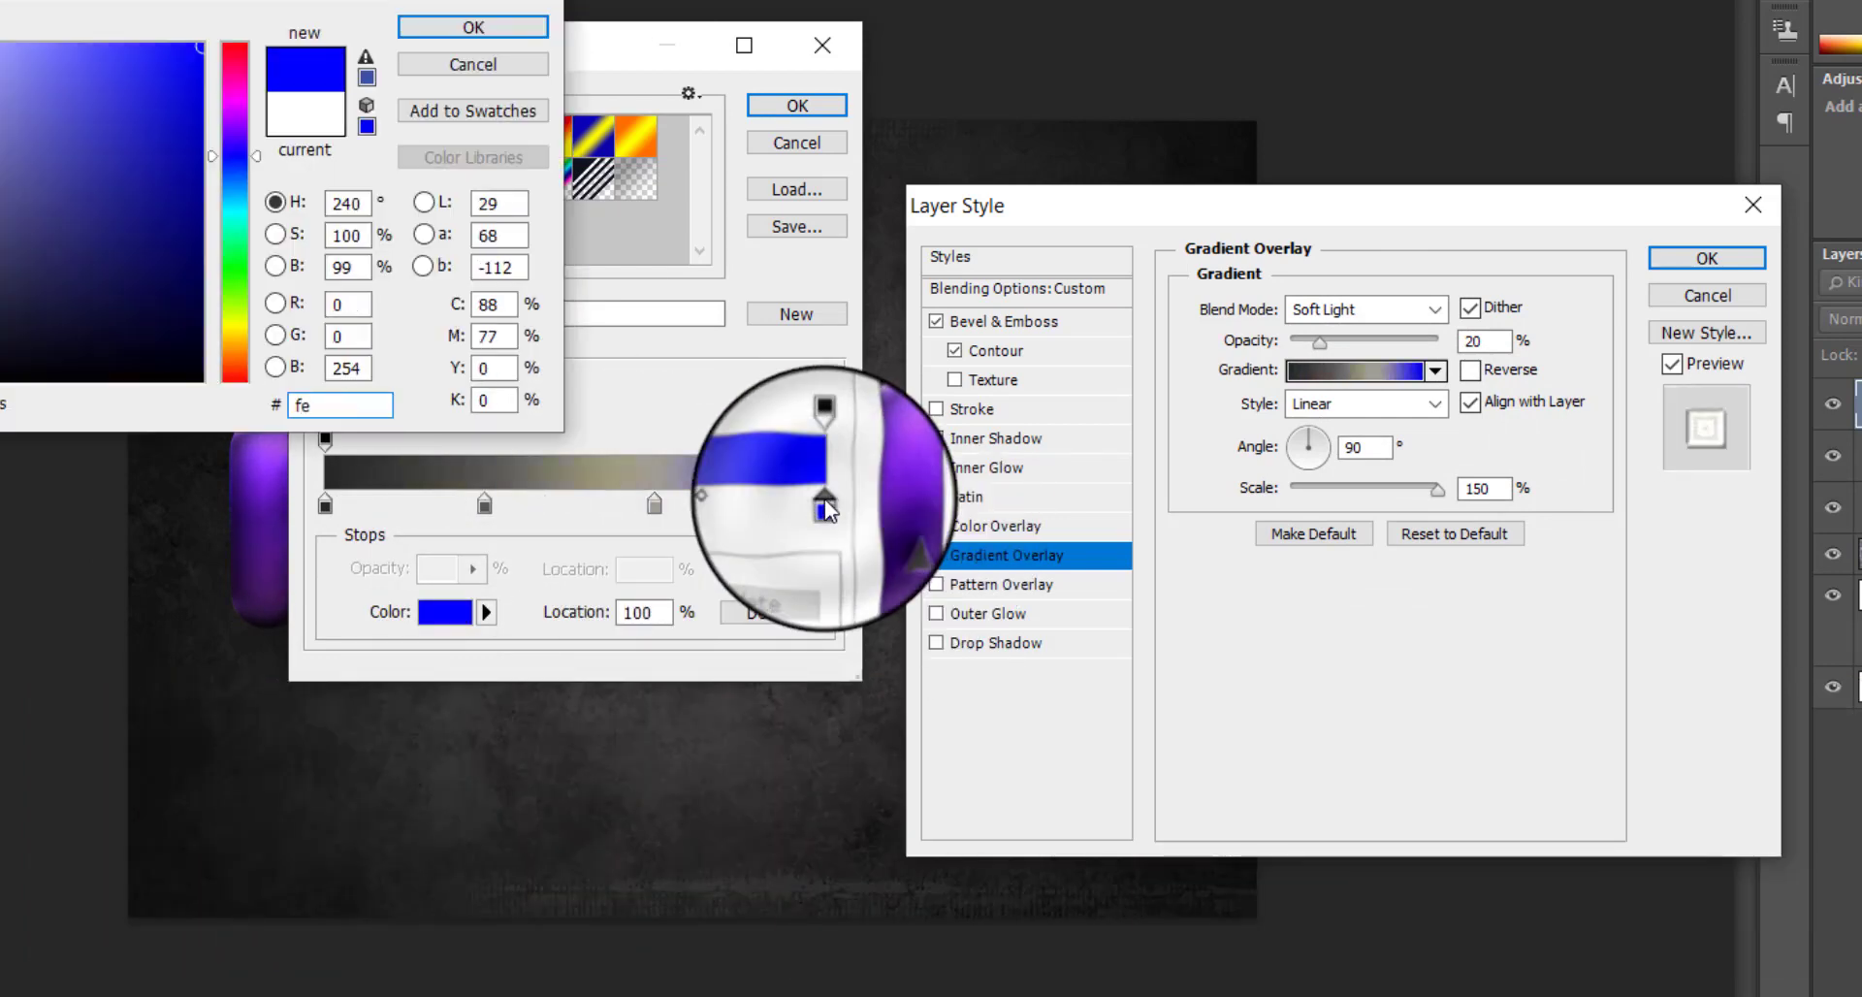
{"action": "type", "text": "f7df"}
{"action": "key", "text": "Return"}
{"action": "left_click", "coordinate": [827, 100]}
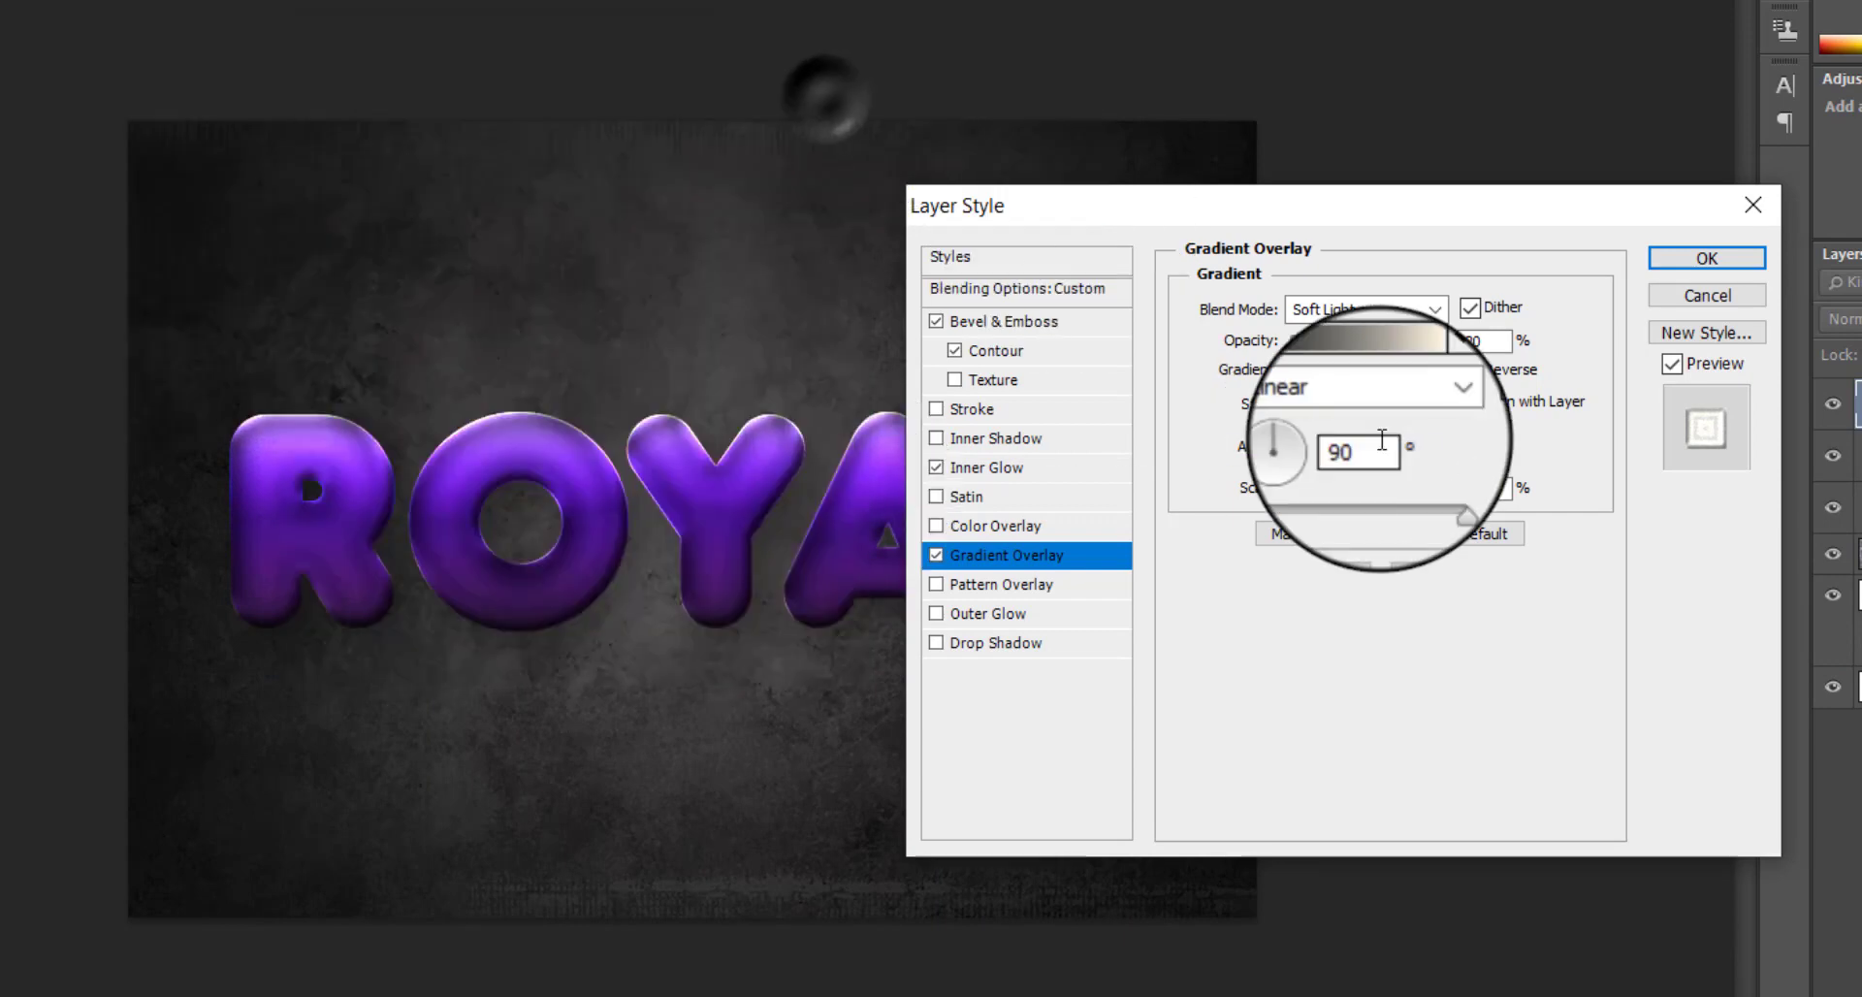
- Add a Pattern Overlay with Lighter Color blend mode, the yellow glitter pattern and 50% scale, and apply the layer style
{"action": "left_click", "coordinate": [1003, 584]}
{"action": "left_click", "coordinate": [1358, 309]}
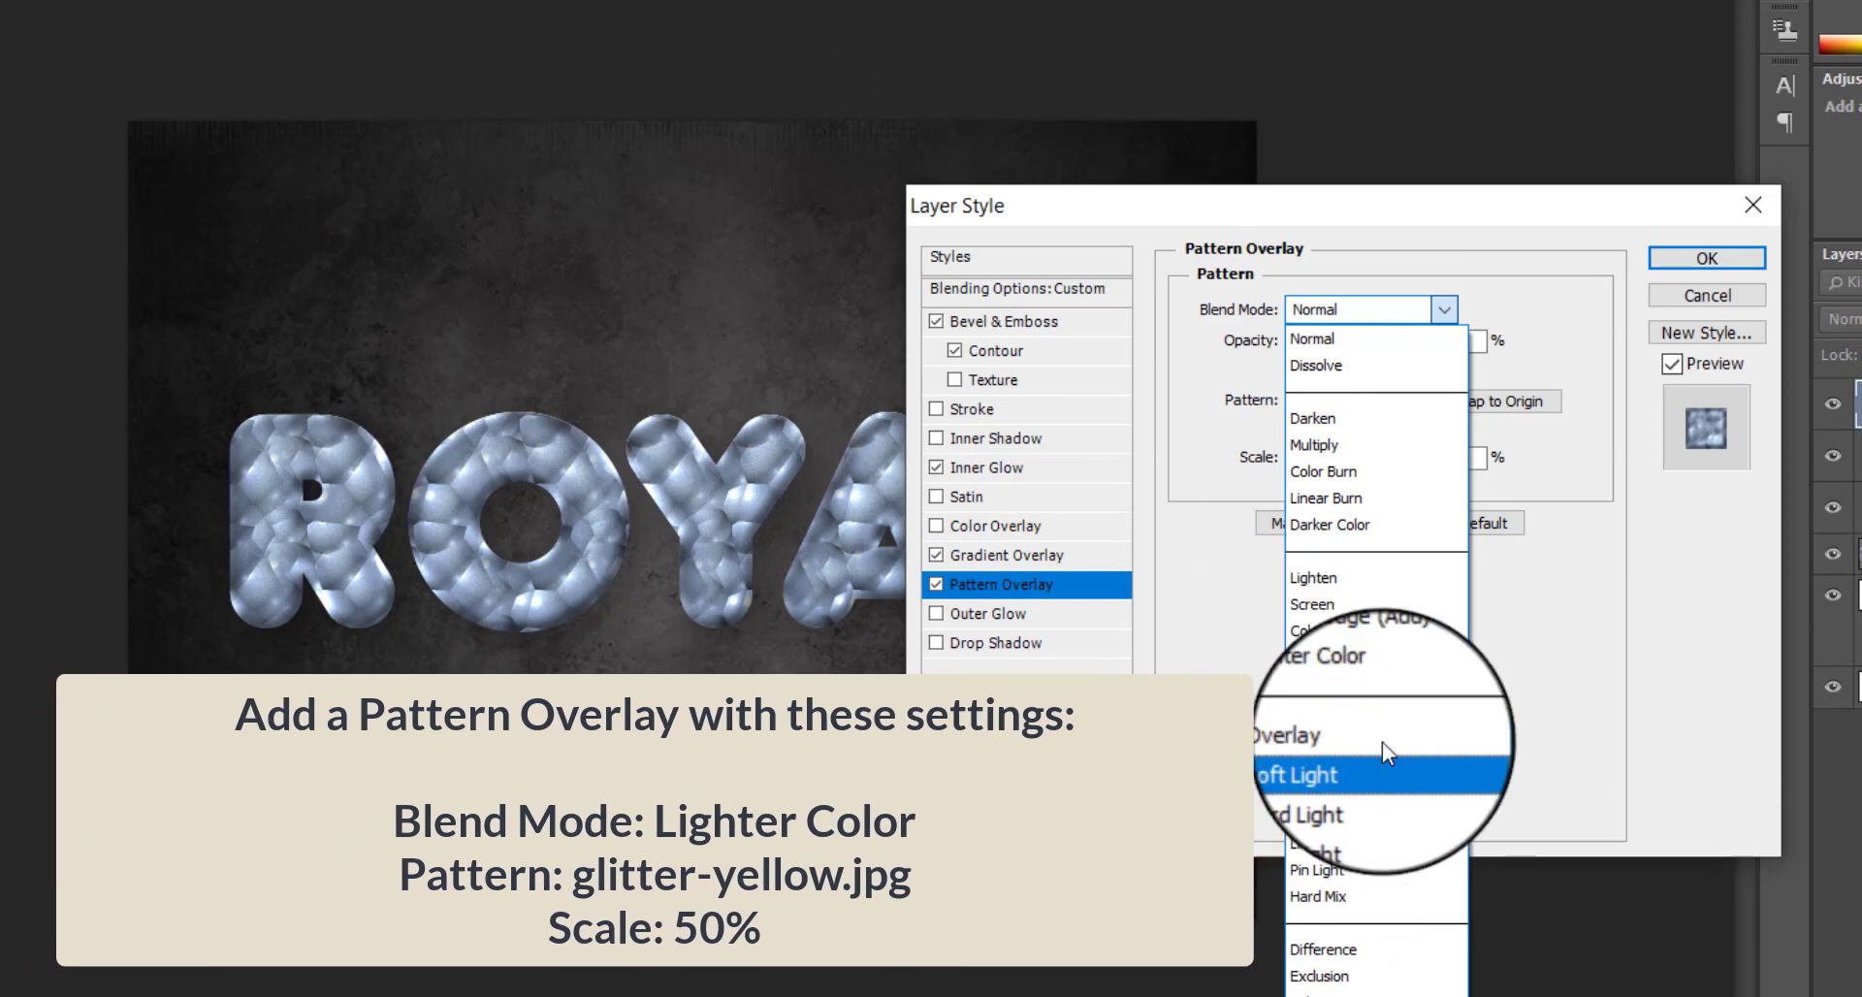
{"action": "left_click", "coordinate": [1358, 683]}
{"action": "left_click", "coordinate": [1374, 401]}
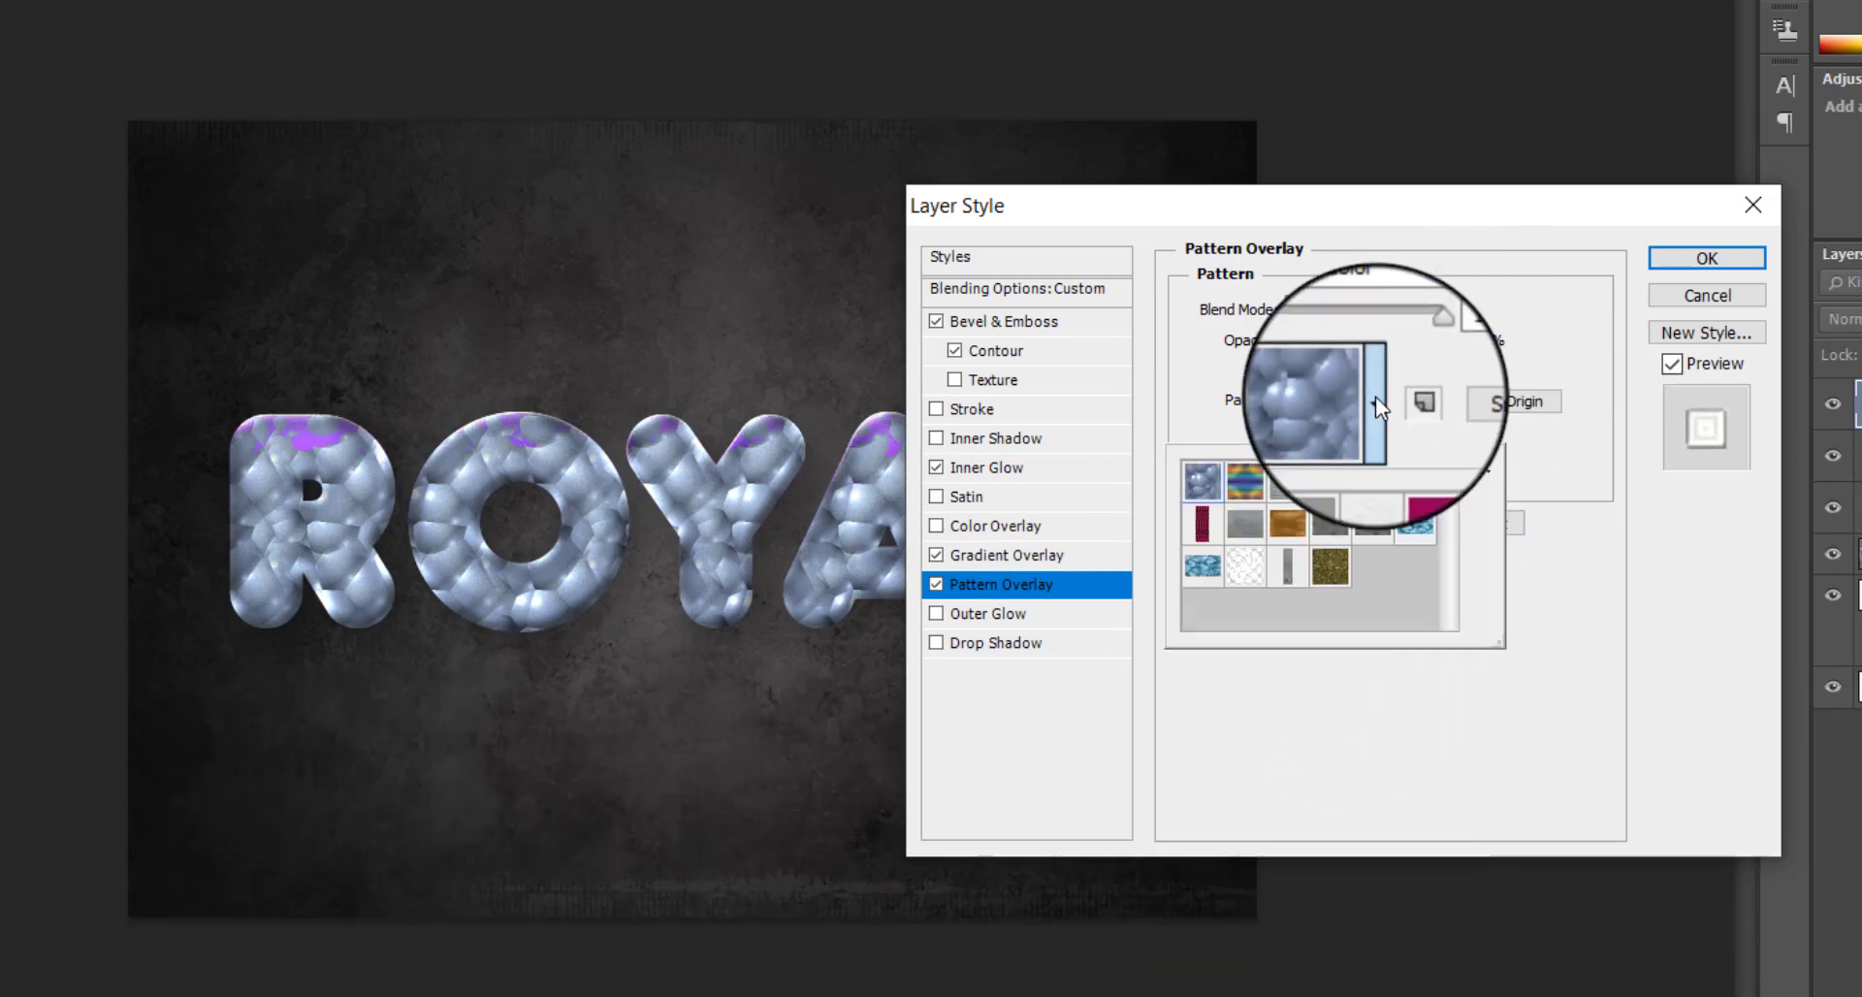
{"action": "left_click", "coordinate": [1330, 572]}
{"action": "left_click", "coordinate": [1561, 476]}
{"action": "double_click", "coordinate": [1447, 454]}
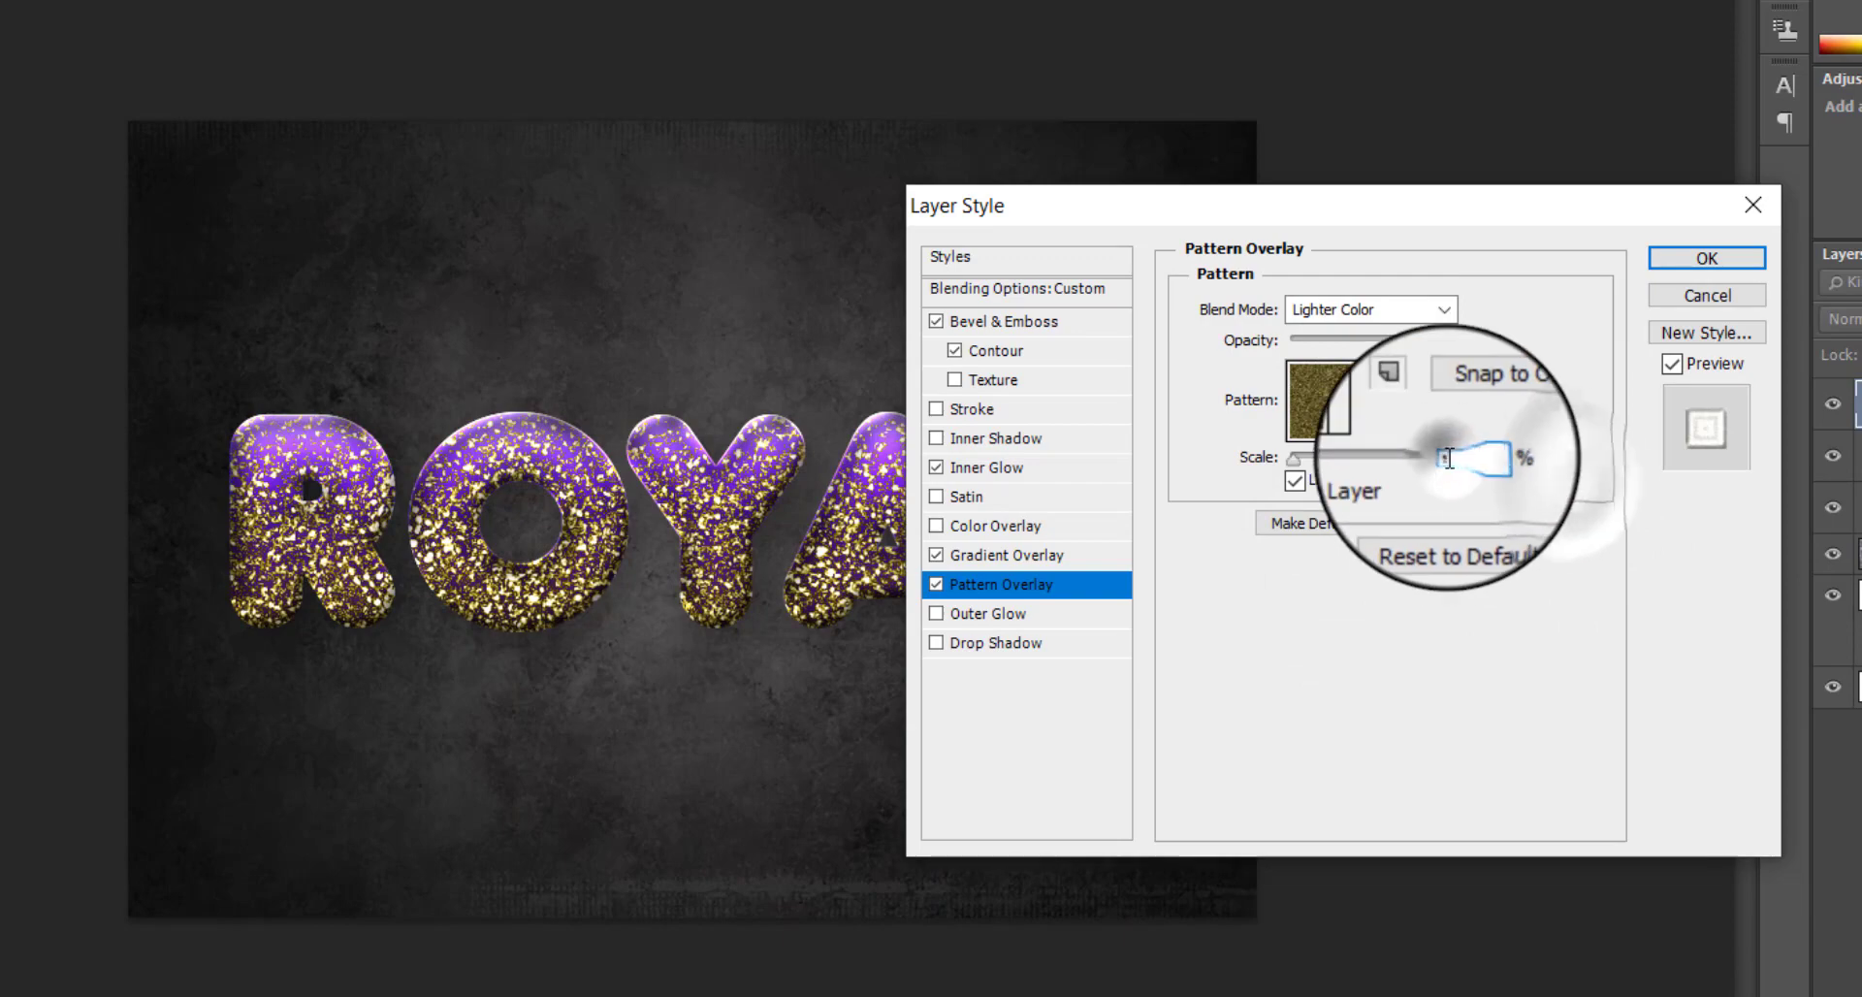
{"action": "type", "text": "50"}
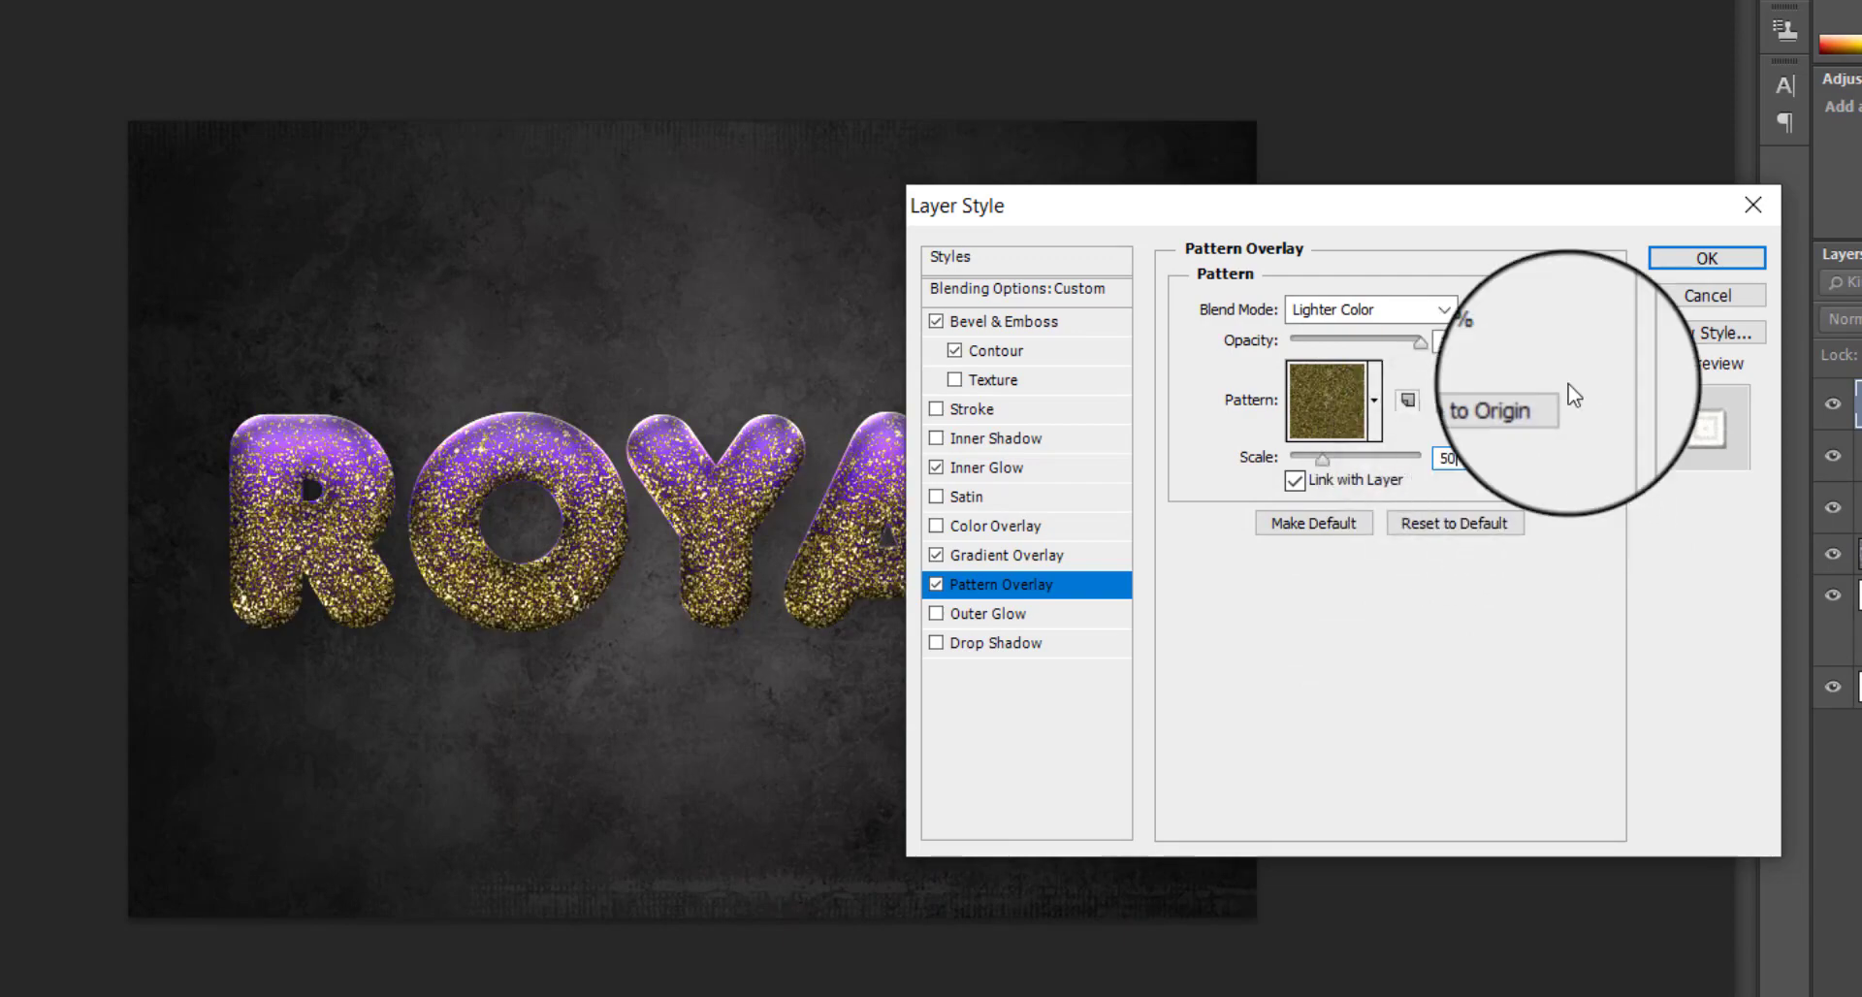
{"action": "left_click", "coordinate": [1707, 258]}
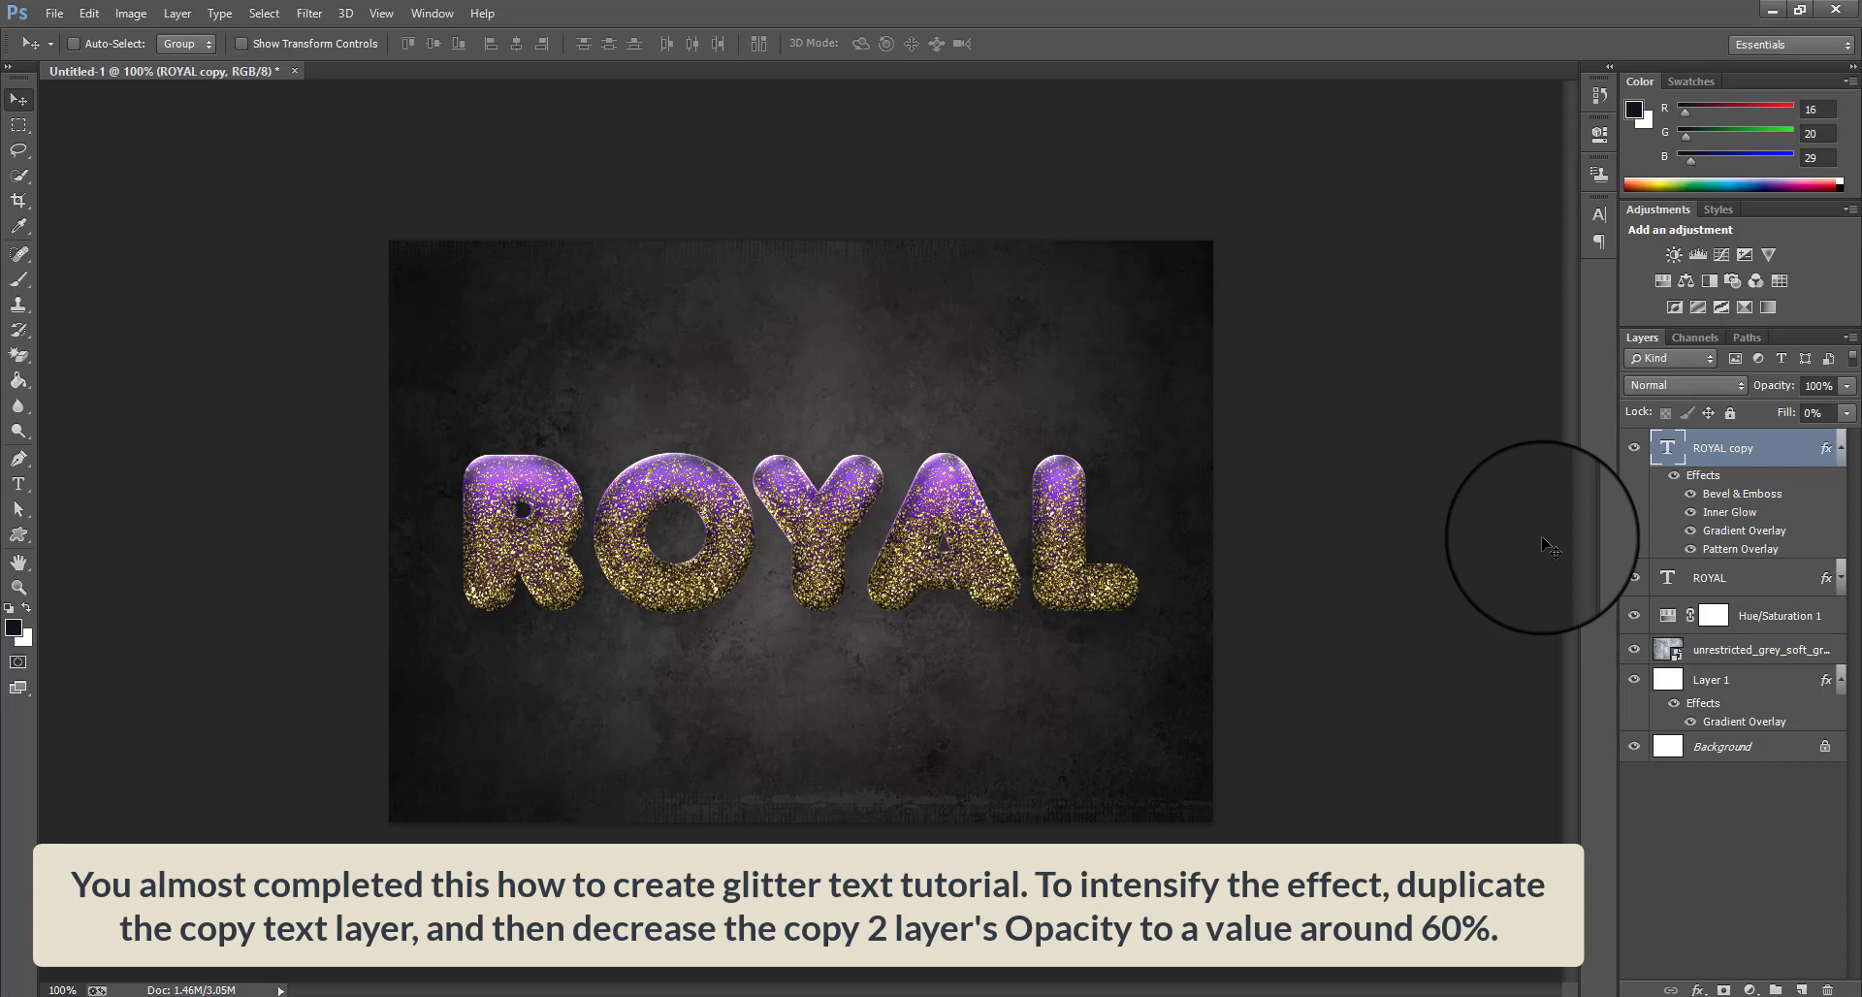
- Duplicate the ROYAL copy layer, collapse both copies' effects lists and set the new duplicate's opacity to 60%
{"action": "key", "text": "ctrl+j"}
{"action": "left_click", "coordinate": [1842, 579]}
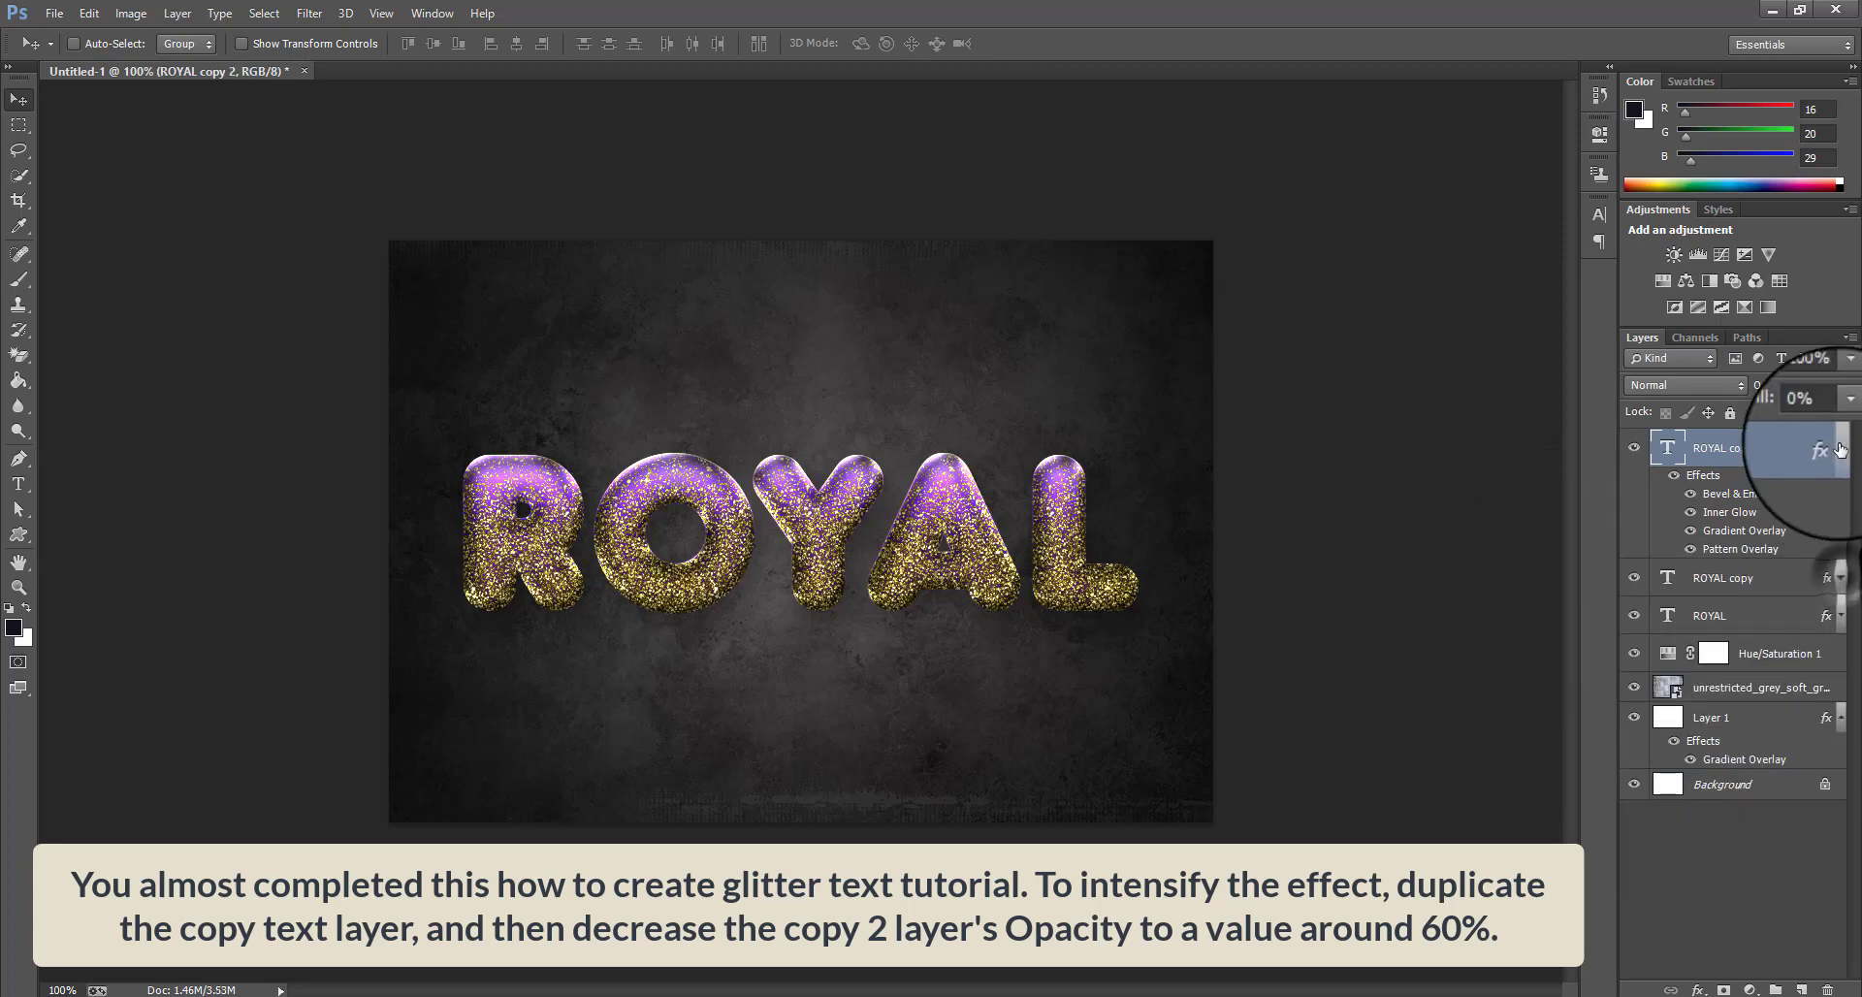
{"action": "left_click", "coordinate": [1842, 449]}
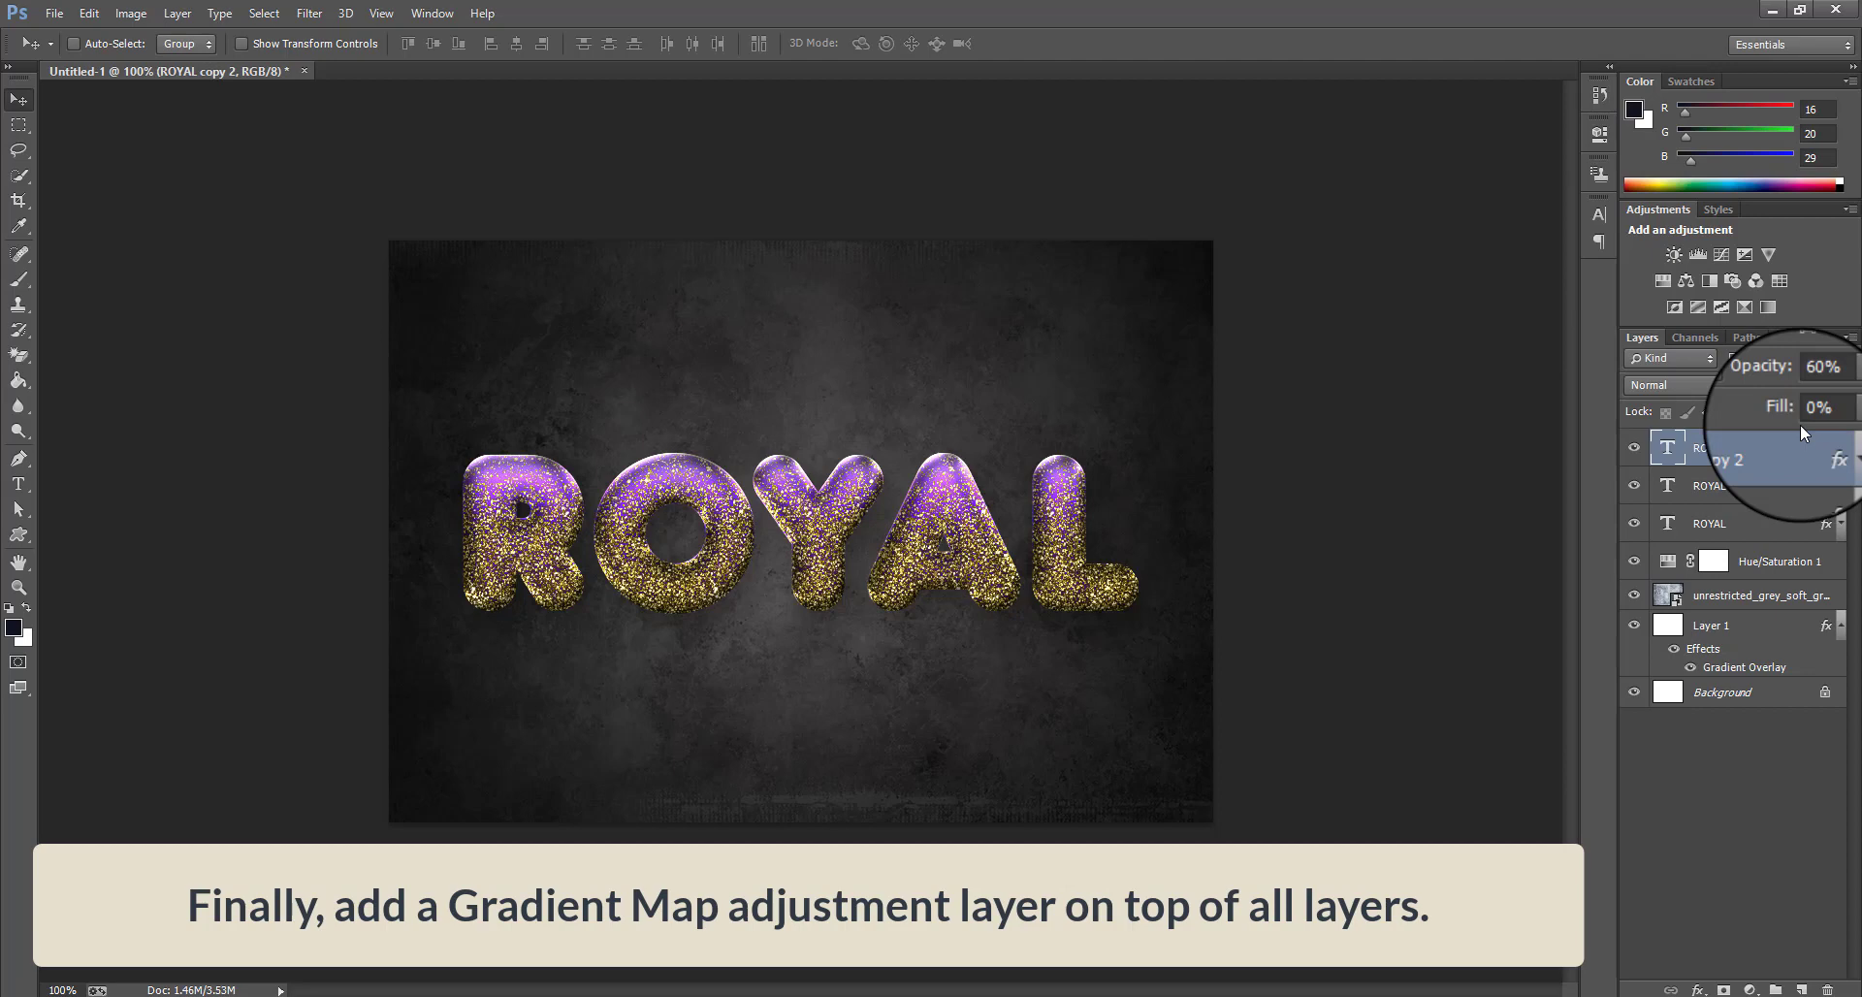
- Add a Gradient Map adjustment layer above all layers and set its gradient's starting color to #566d7c
{"action": "left_click", "coordinate": [1749, 990]}
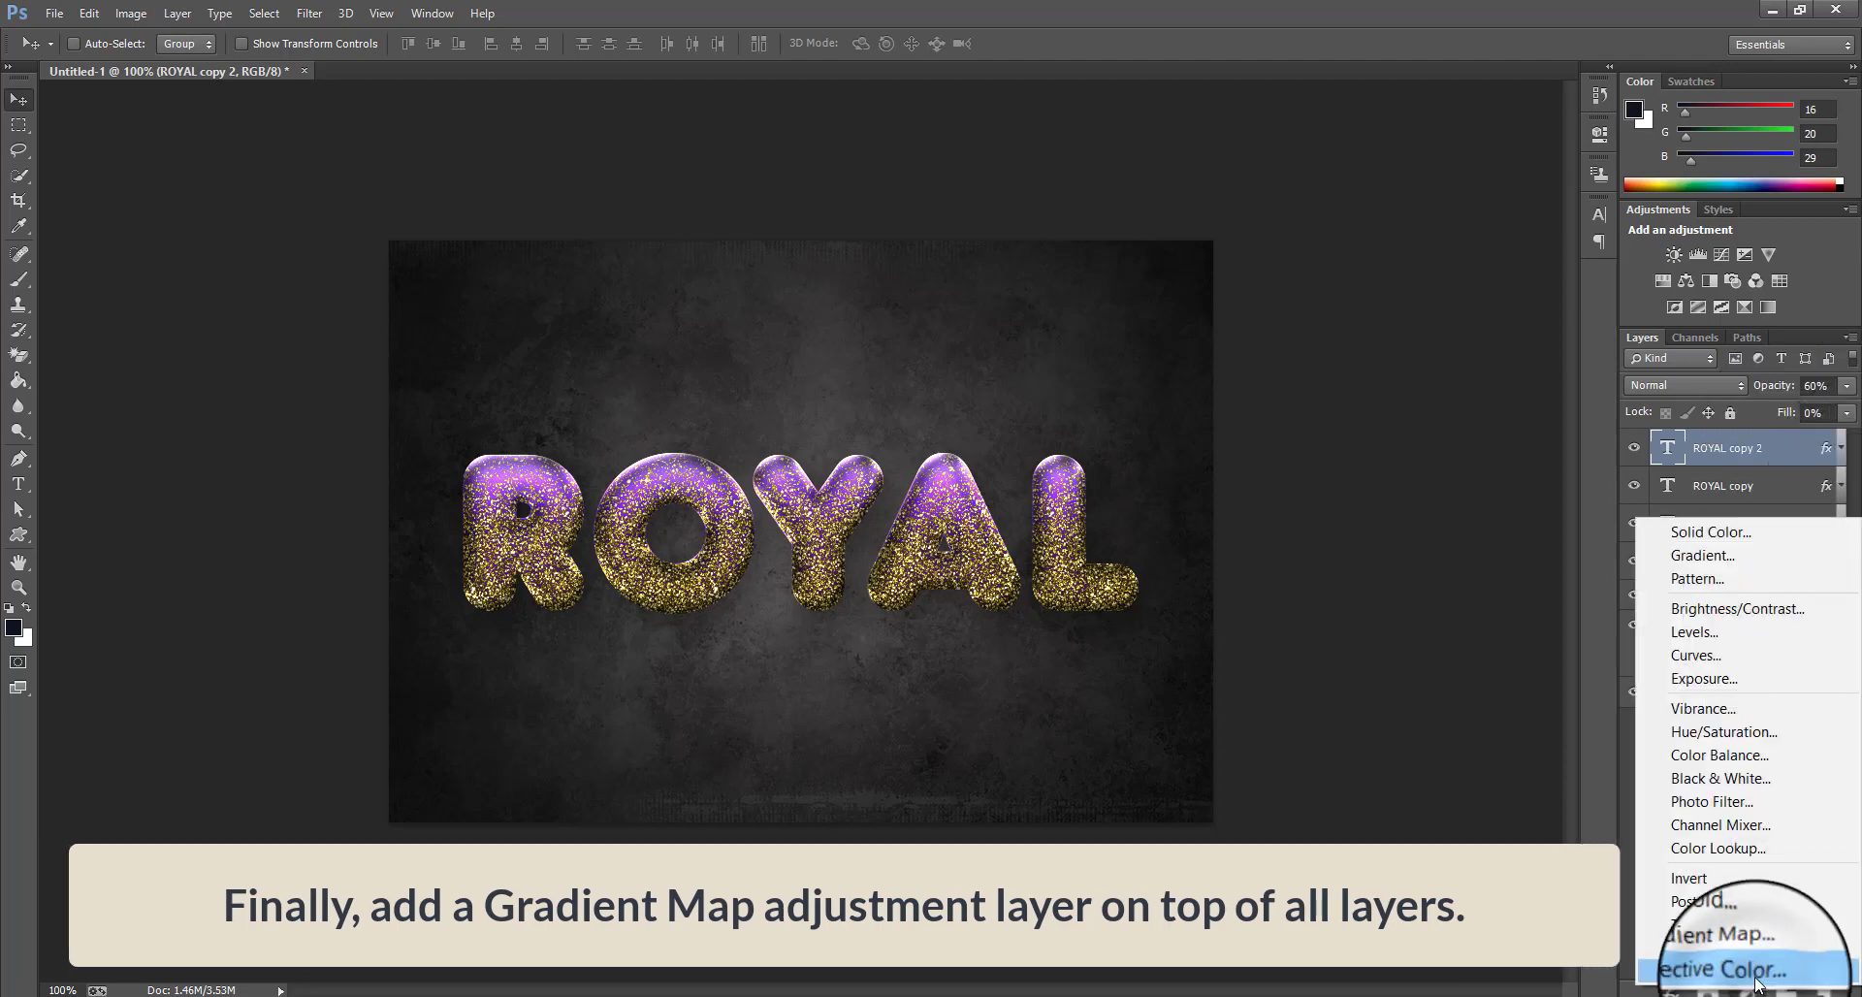
{"action": "left_click", "coordinate": [1762, 948]}
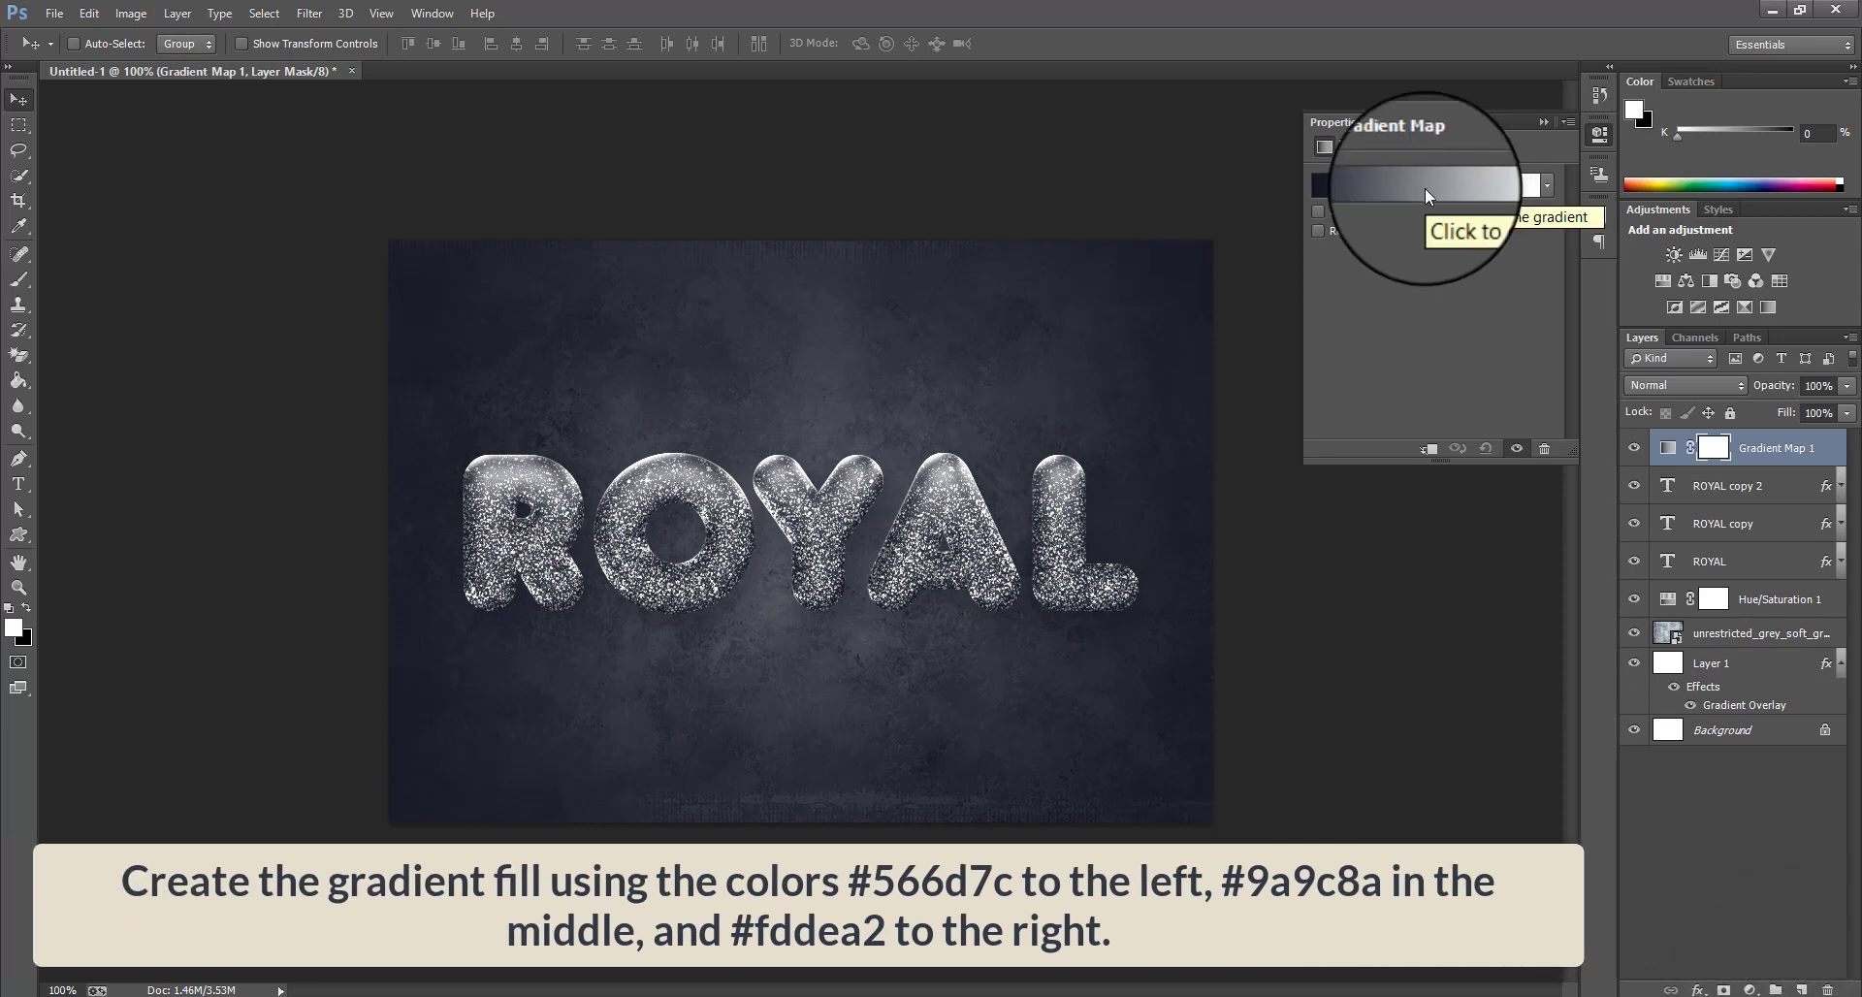
{"action": "left_click", "coordinate": [1423, 188]}
{"action": "double_click", "coordinate": [531, 522]}
{"action": "type", "text": "566d7c"}
{"action": "key", "text": "Return"}
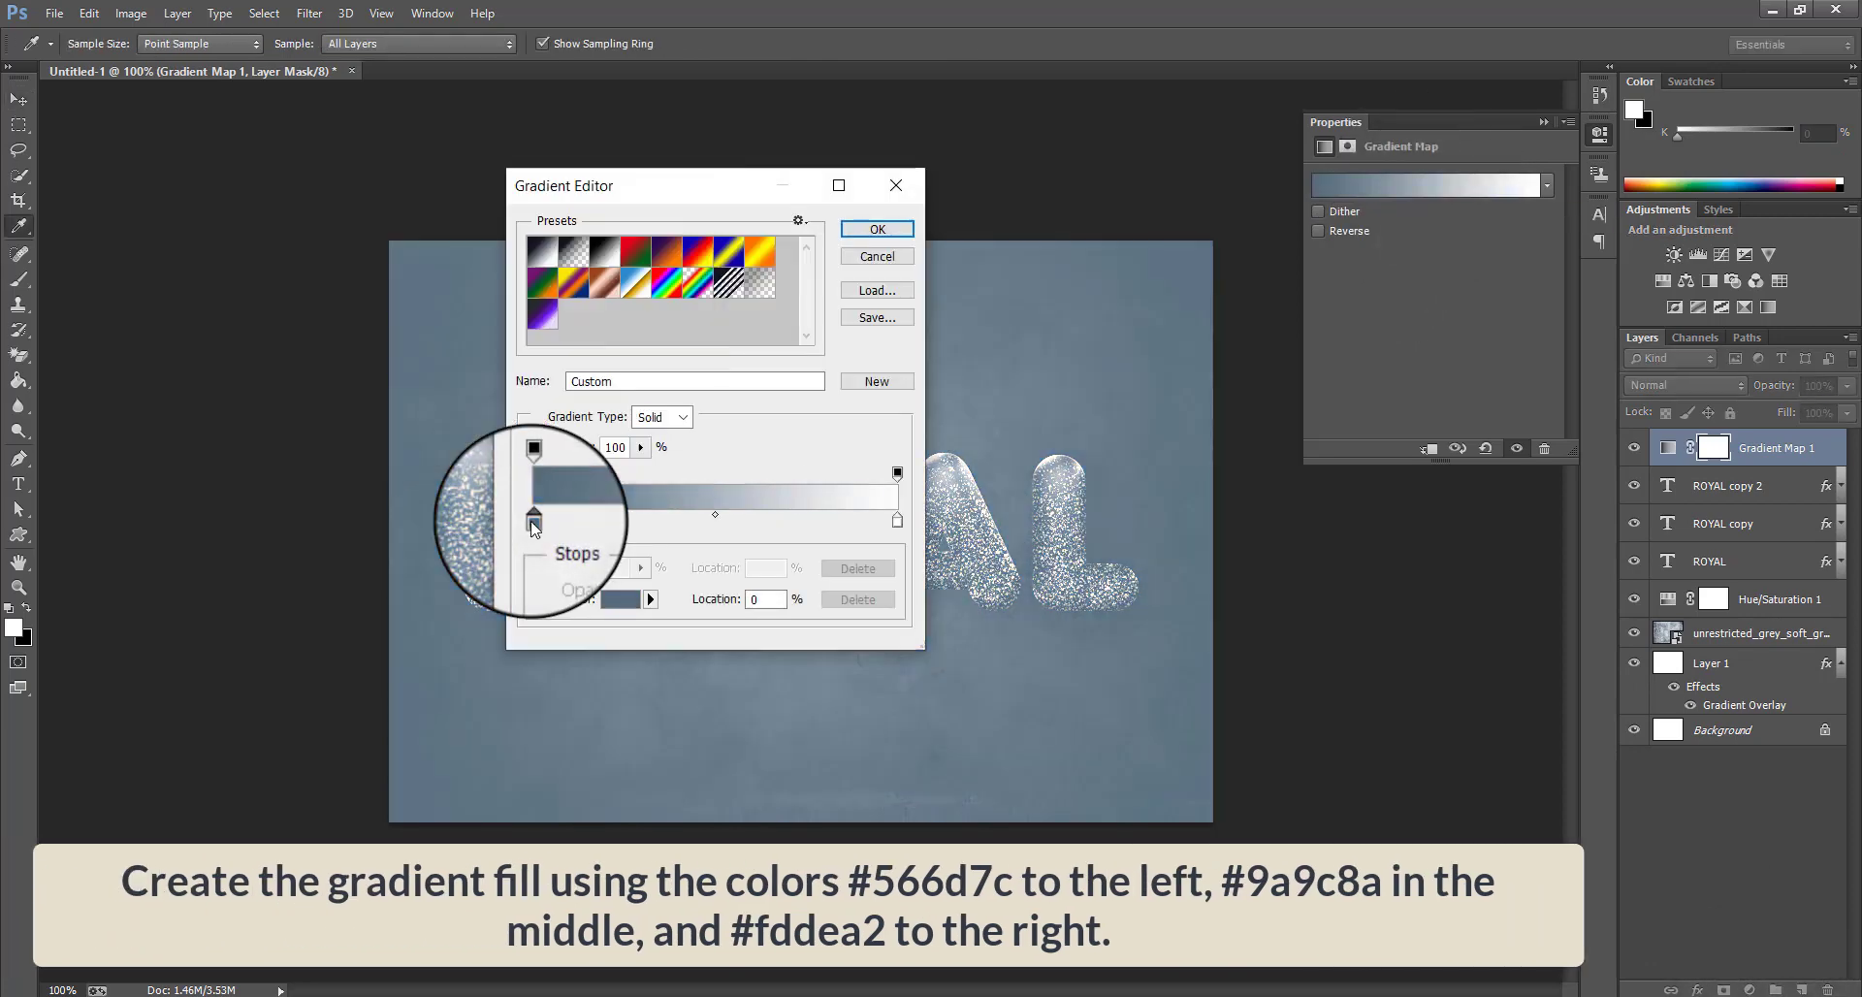
- Give the gradient map a #9a9c8a stop in the middle and a #fddea2 end stop, and accept the gradient
{"action": "double_click", "coordinate": [897, 521]}
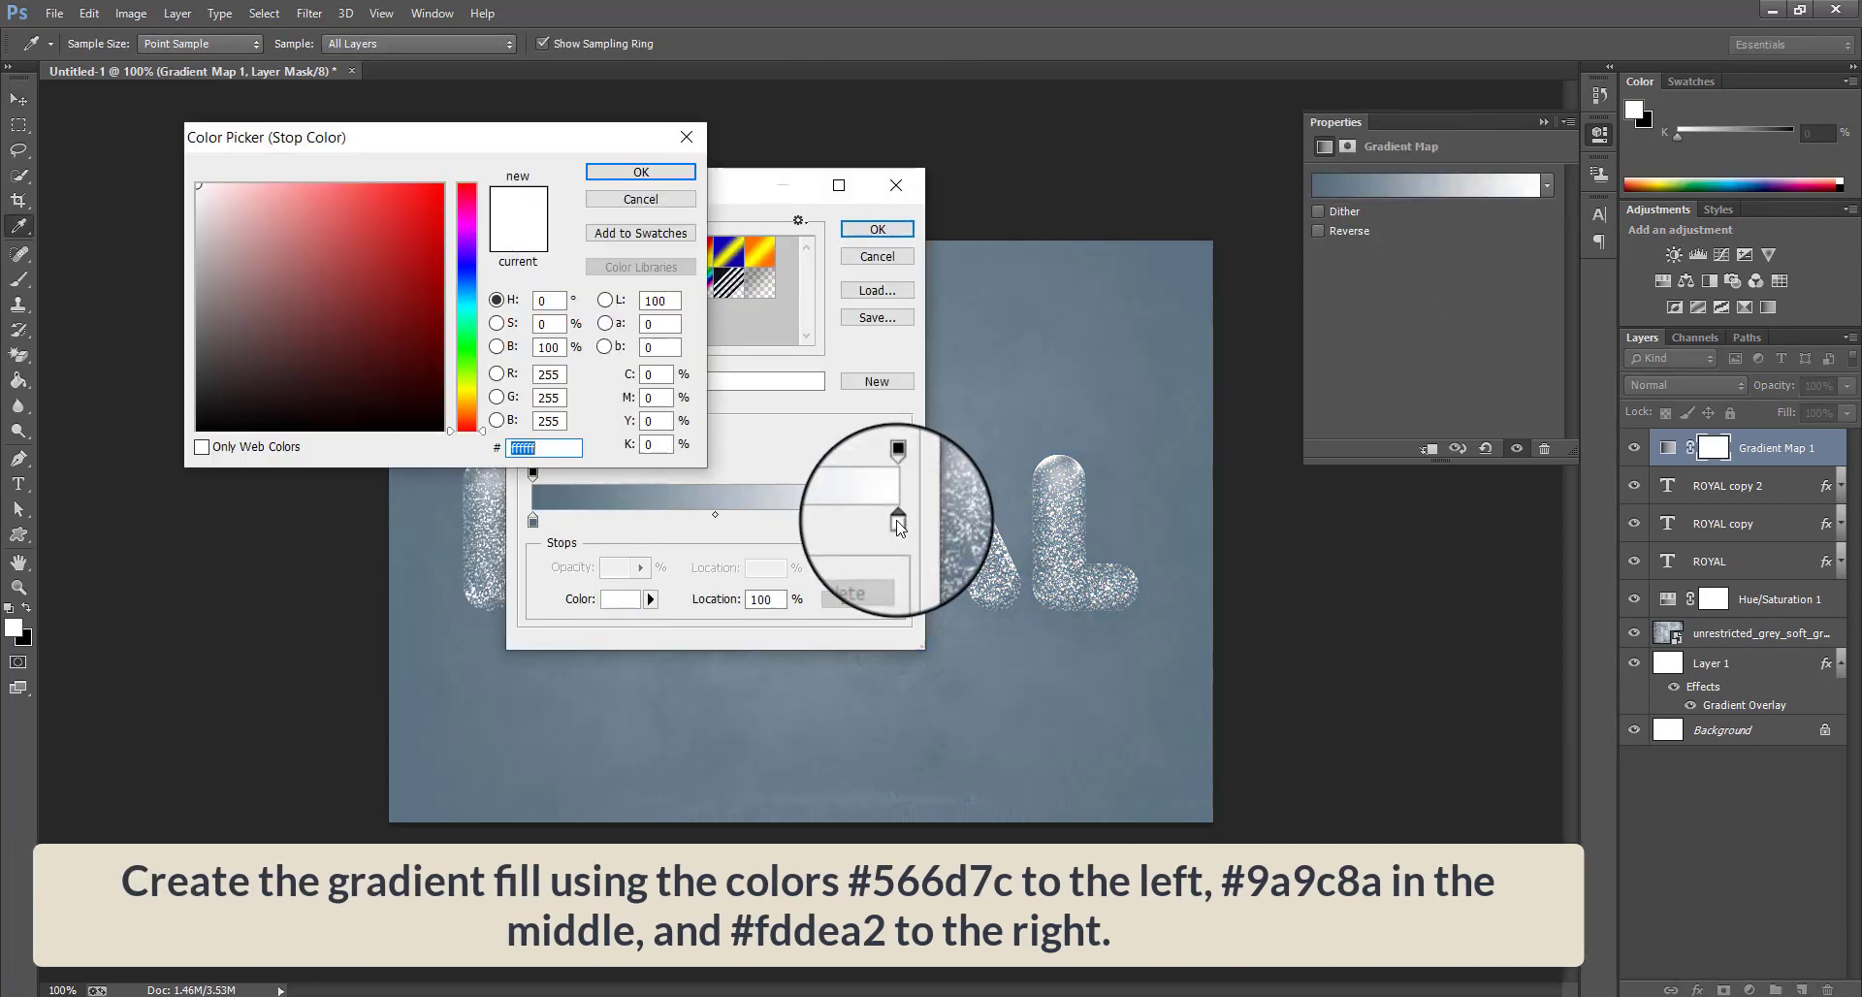
{"action": "type", "text": "9a9c8a"}
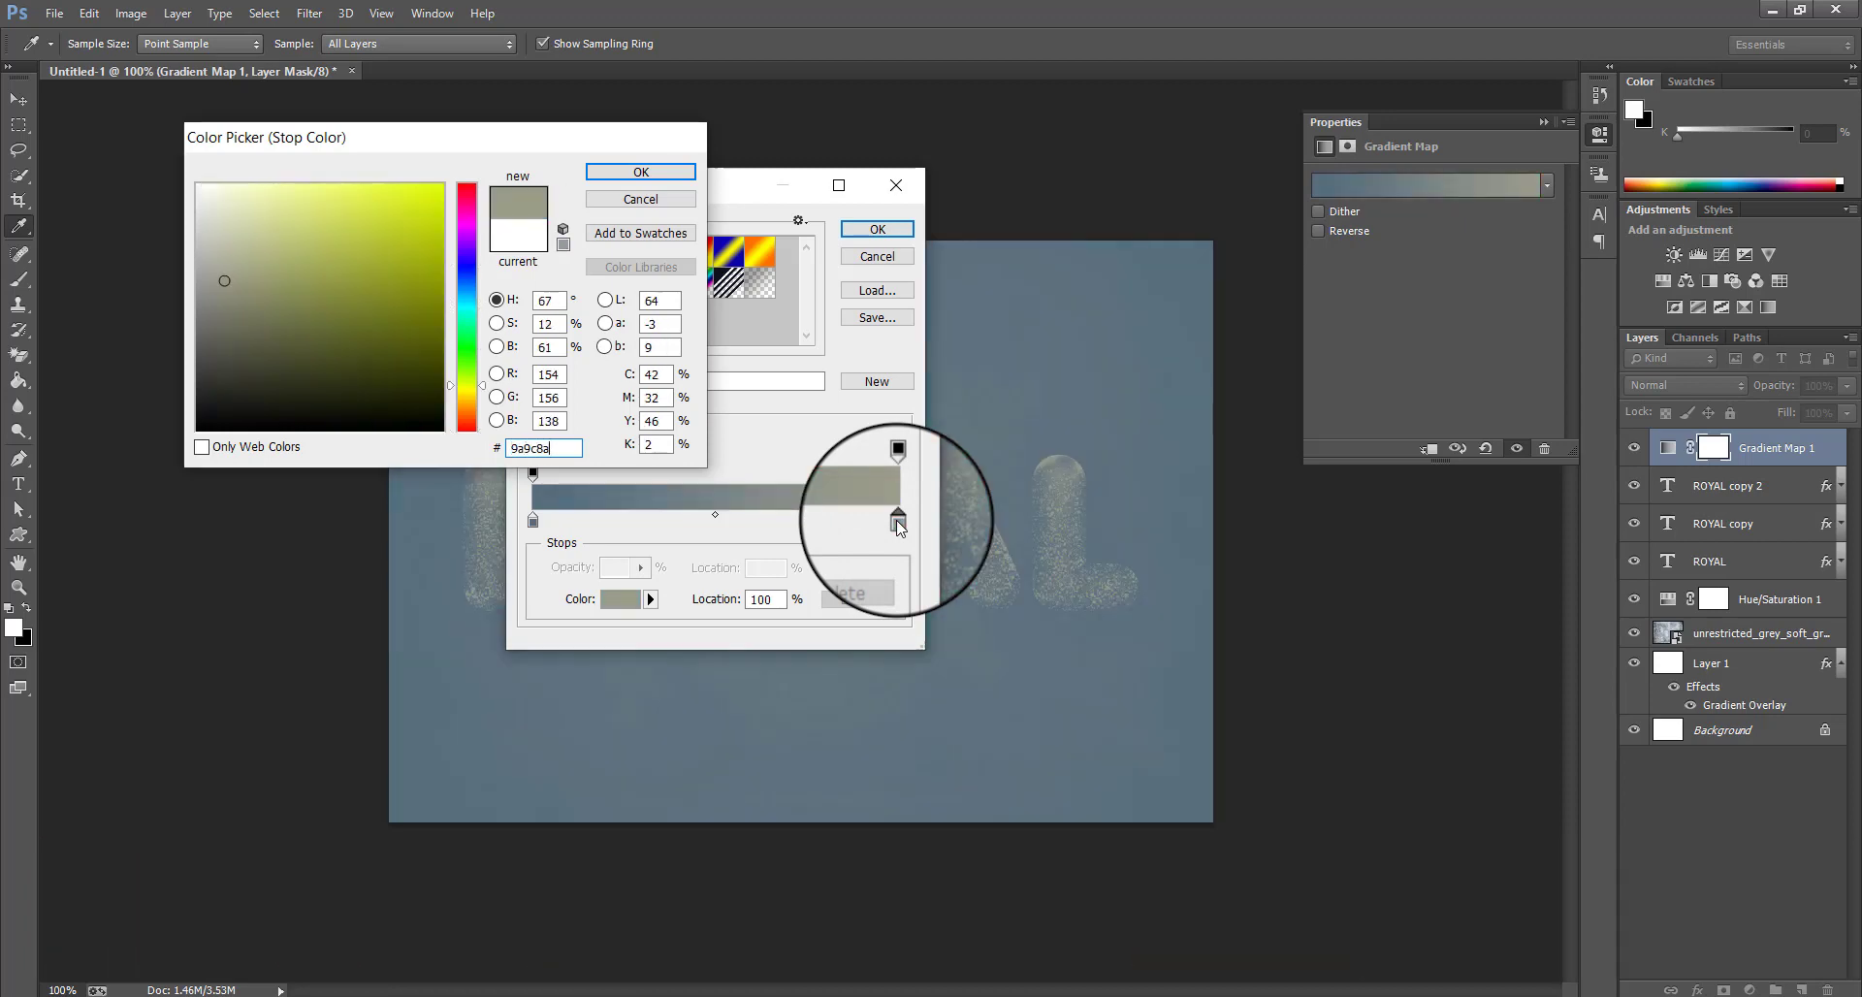
{"action": "key", "text": "Return"}
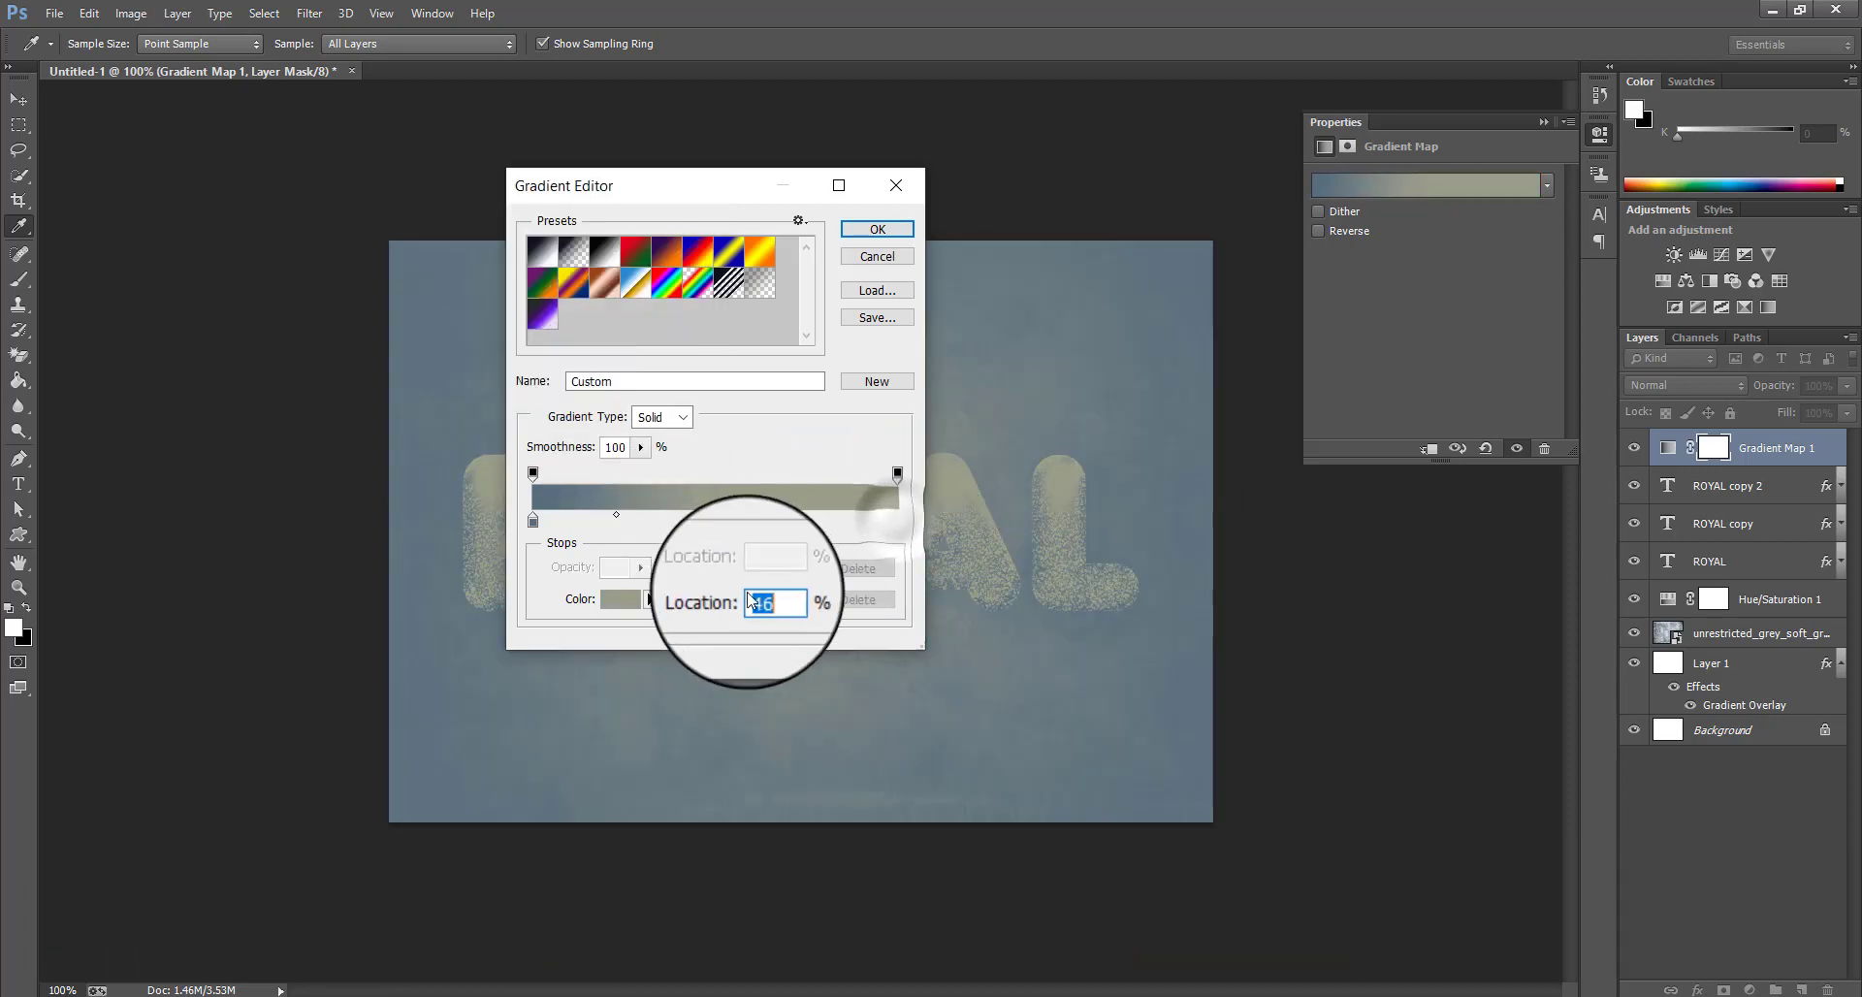
{"action": "double_click", "coordinate": [899, 525]}
{"action": "type", "text": "fddea2"}
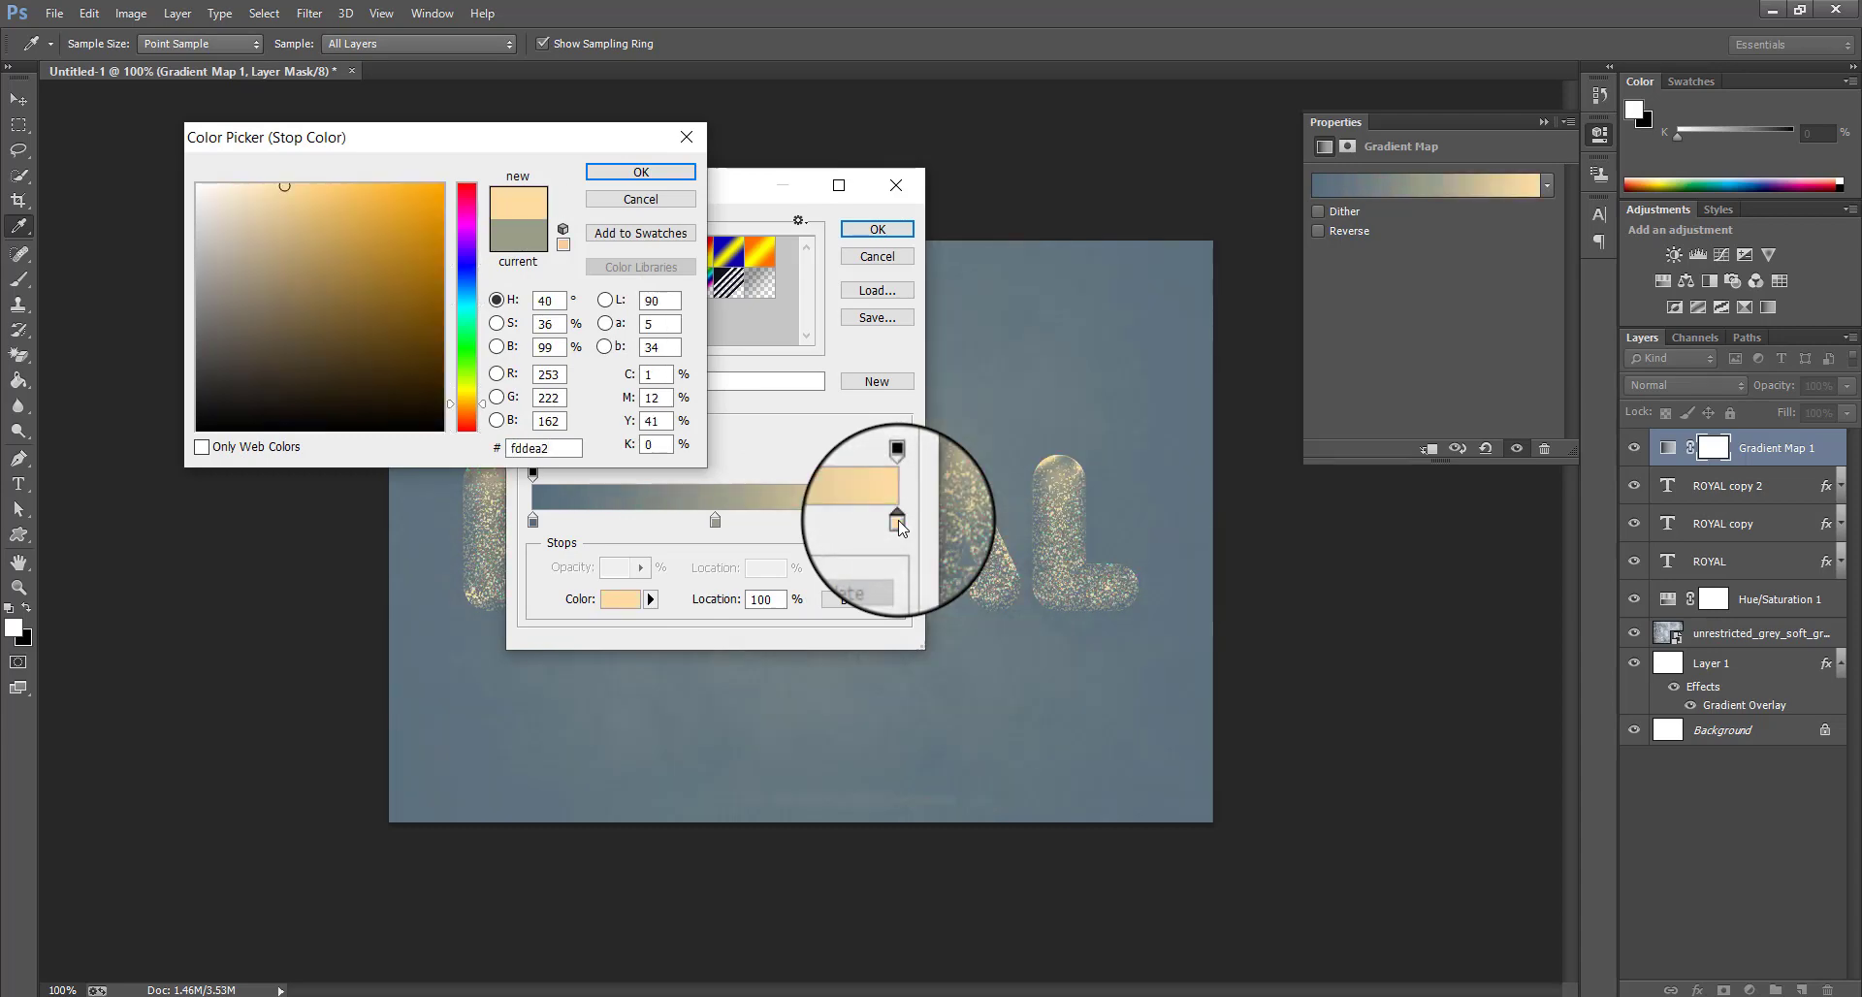
{"action": "key", "text": "Return"}
{"action": "left_click", "coordinate": [855, 232]}
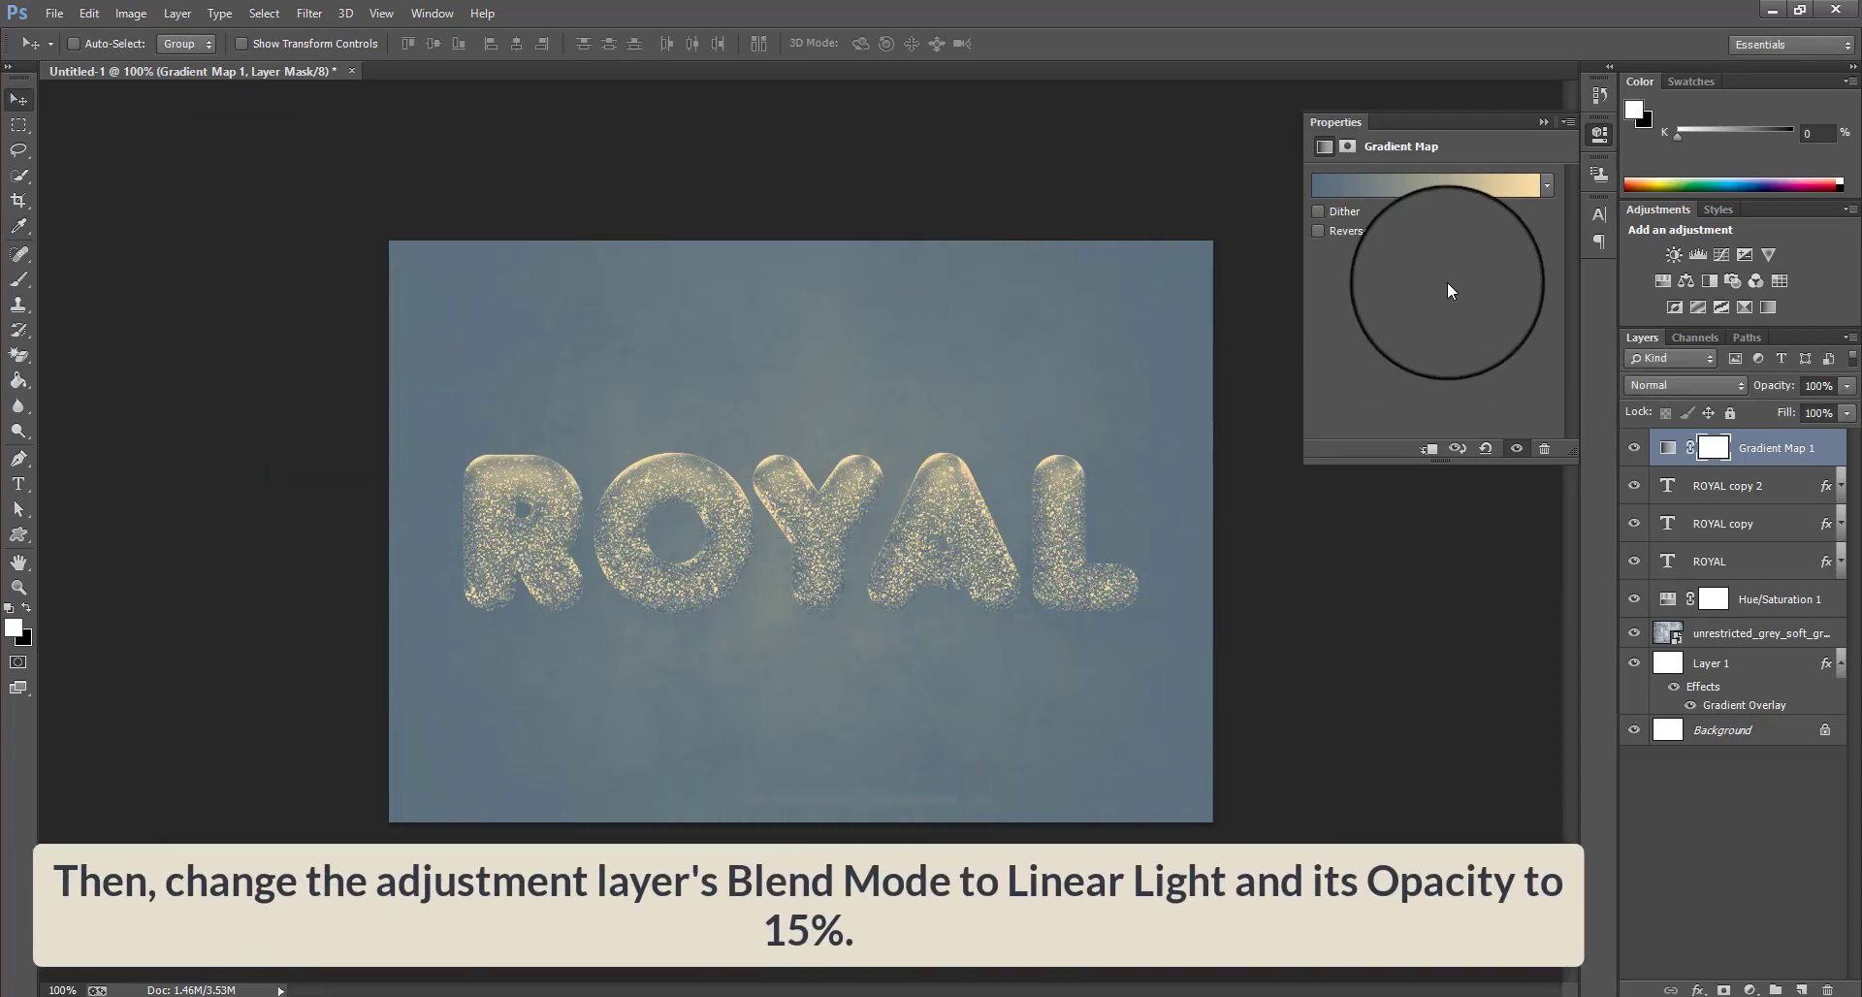
- Set the Gradient Map layer's blend mode to Linear Light and its opacity to 15%, and collapse its properties
{"action": "left_click", "coordinate": [1682, 385]}
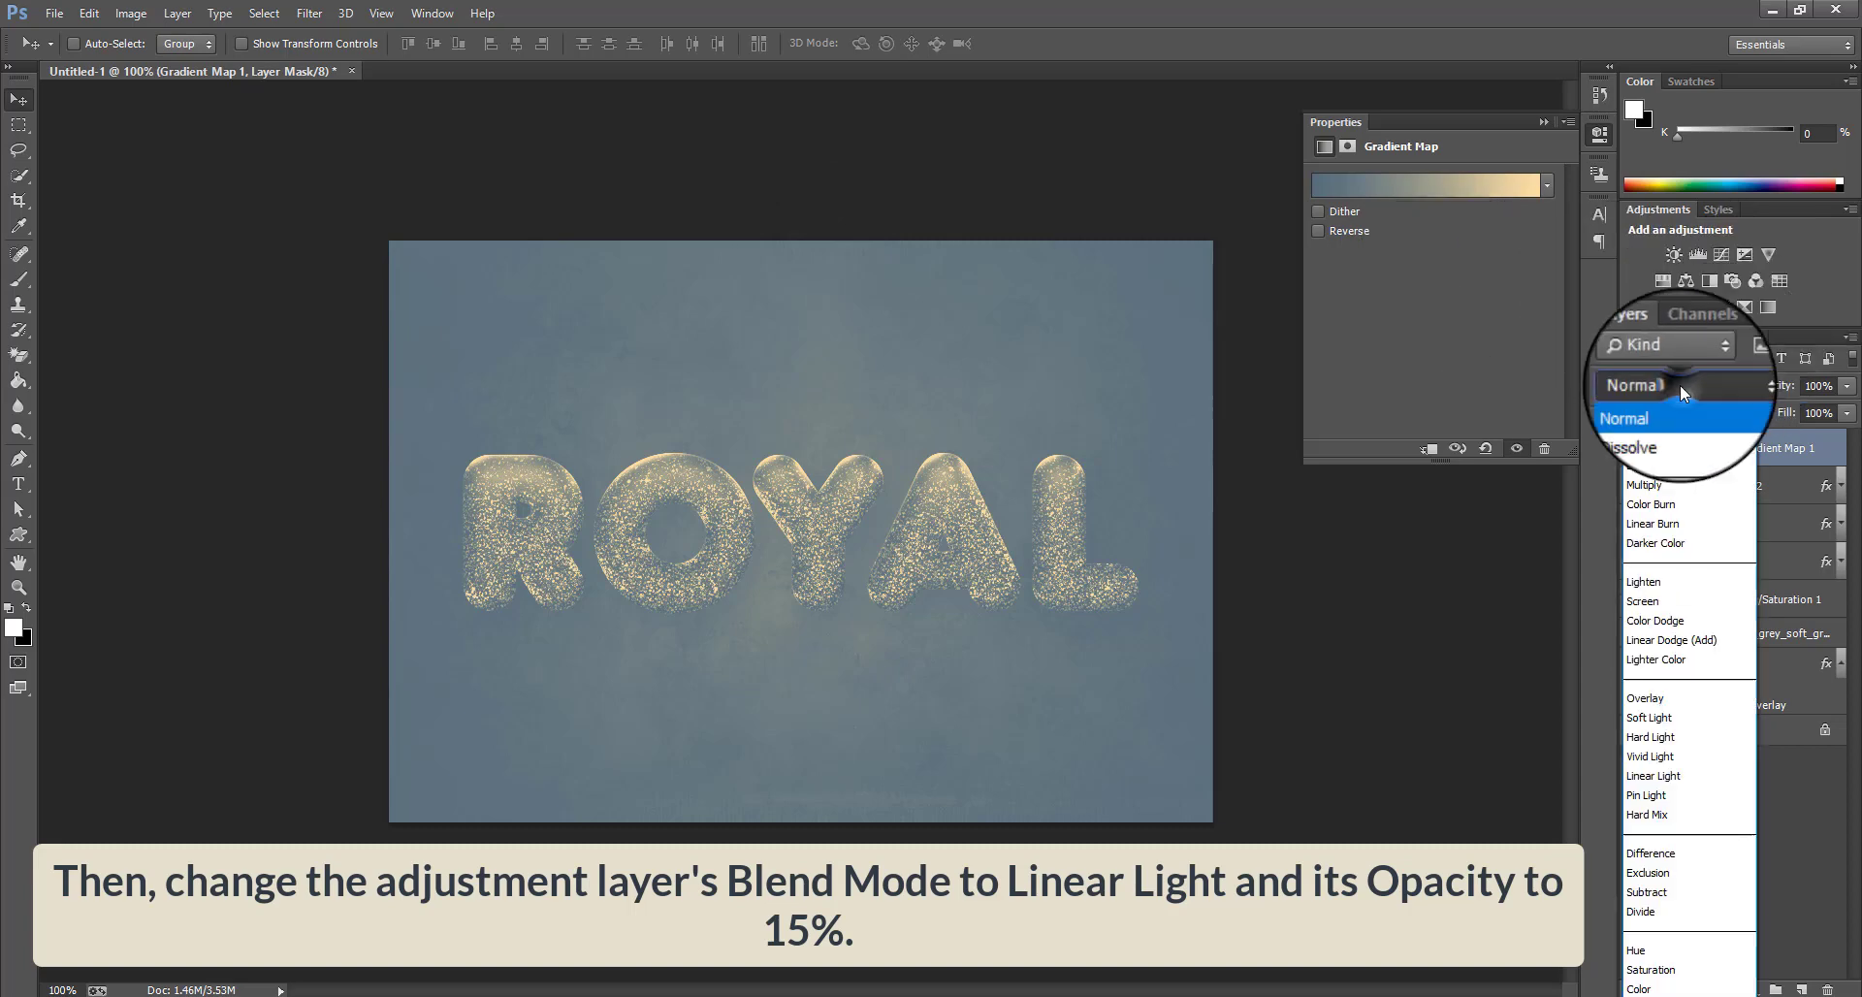
{"action": "left_click", "coordinate": [1691, 778]}
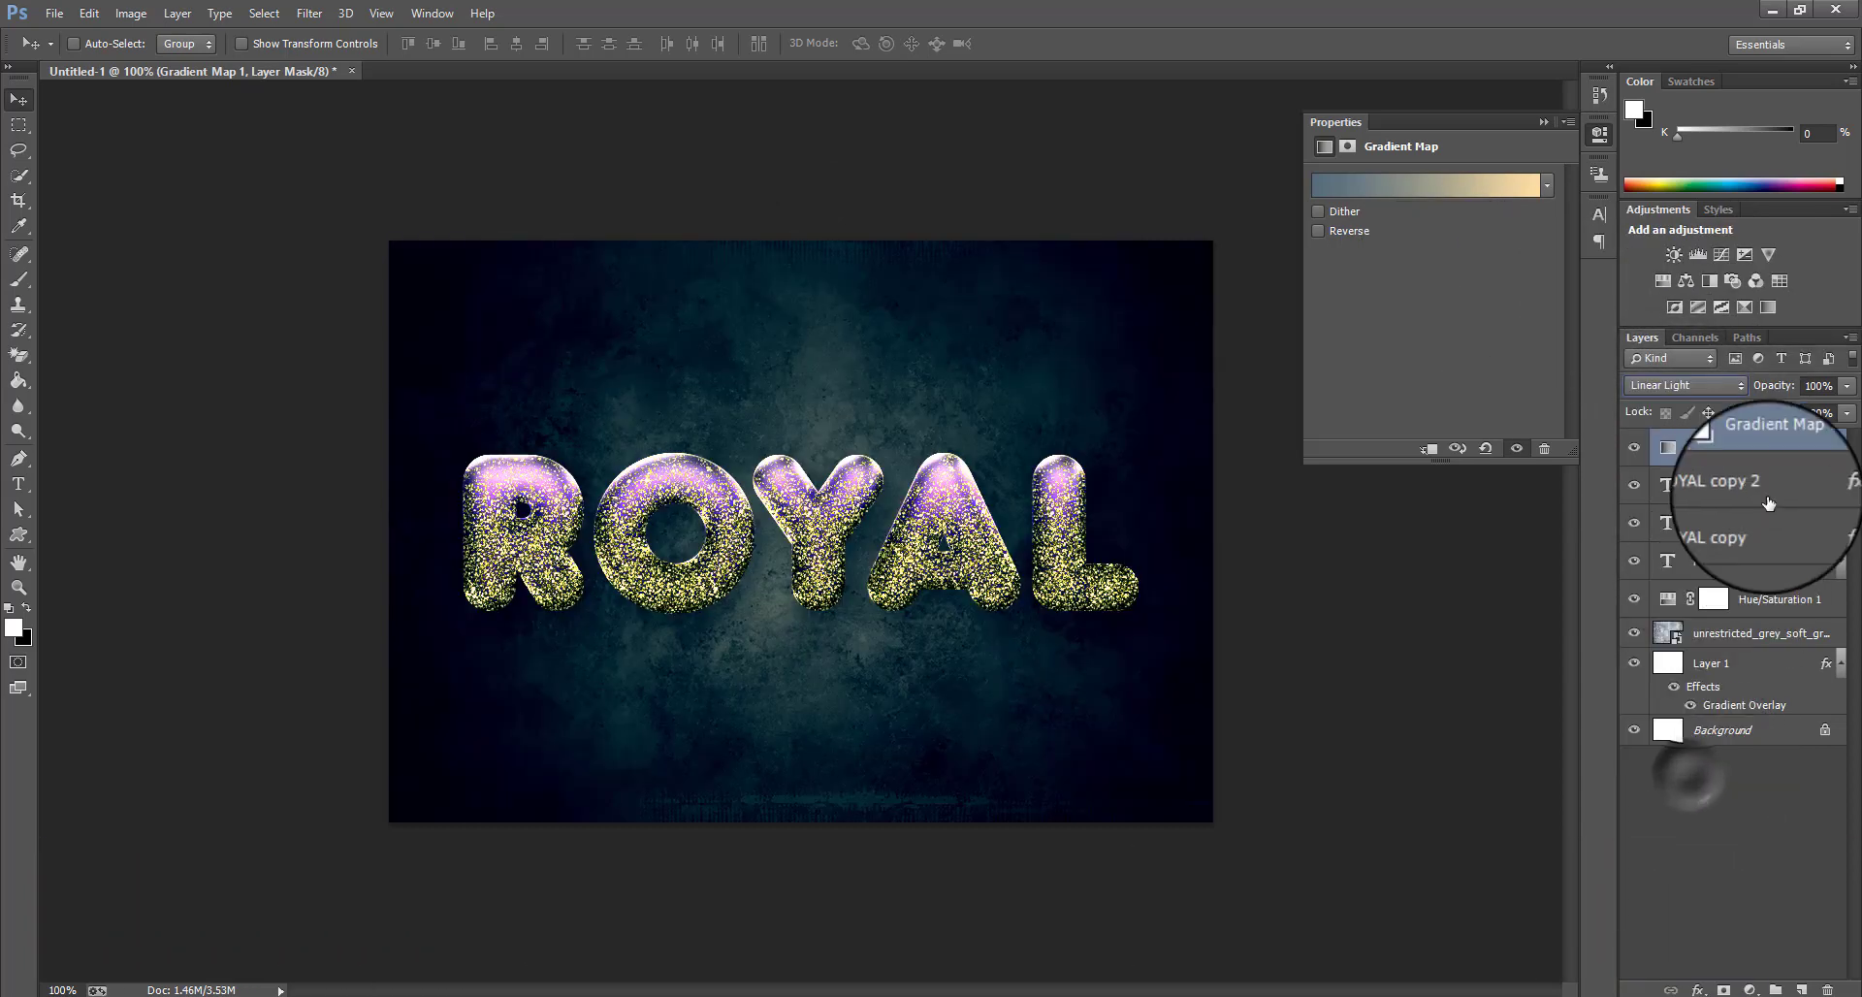
{"action": "key", "text": "Delete"}
{"action": "key", "text": "Delete"}
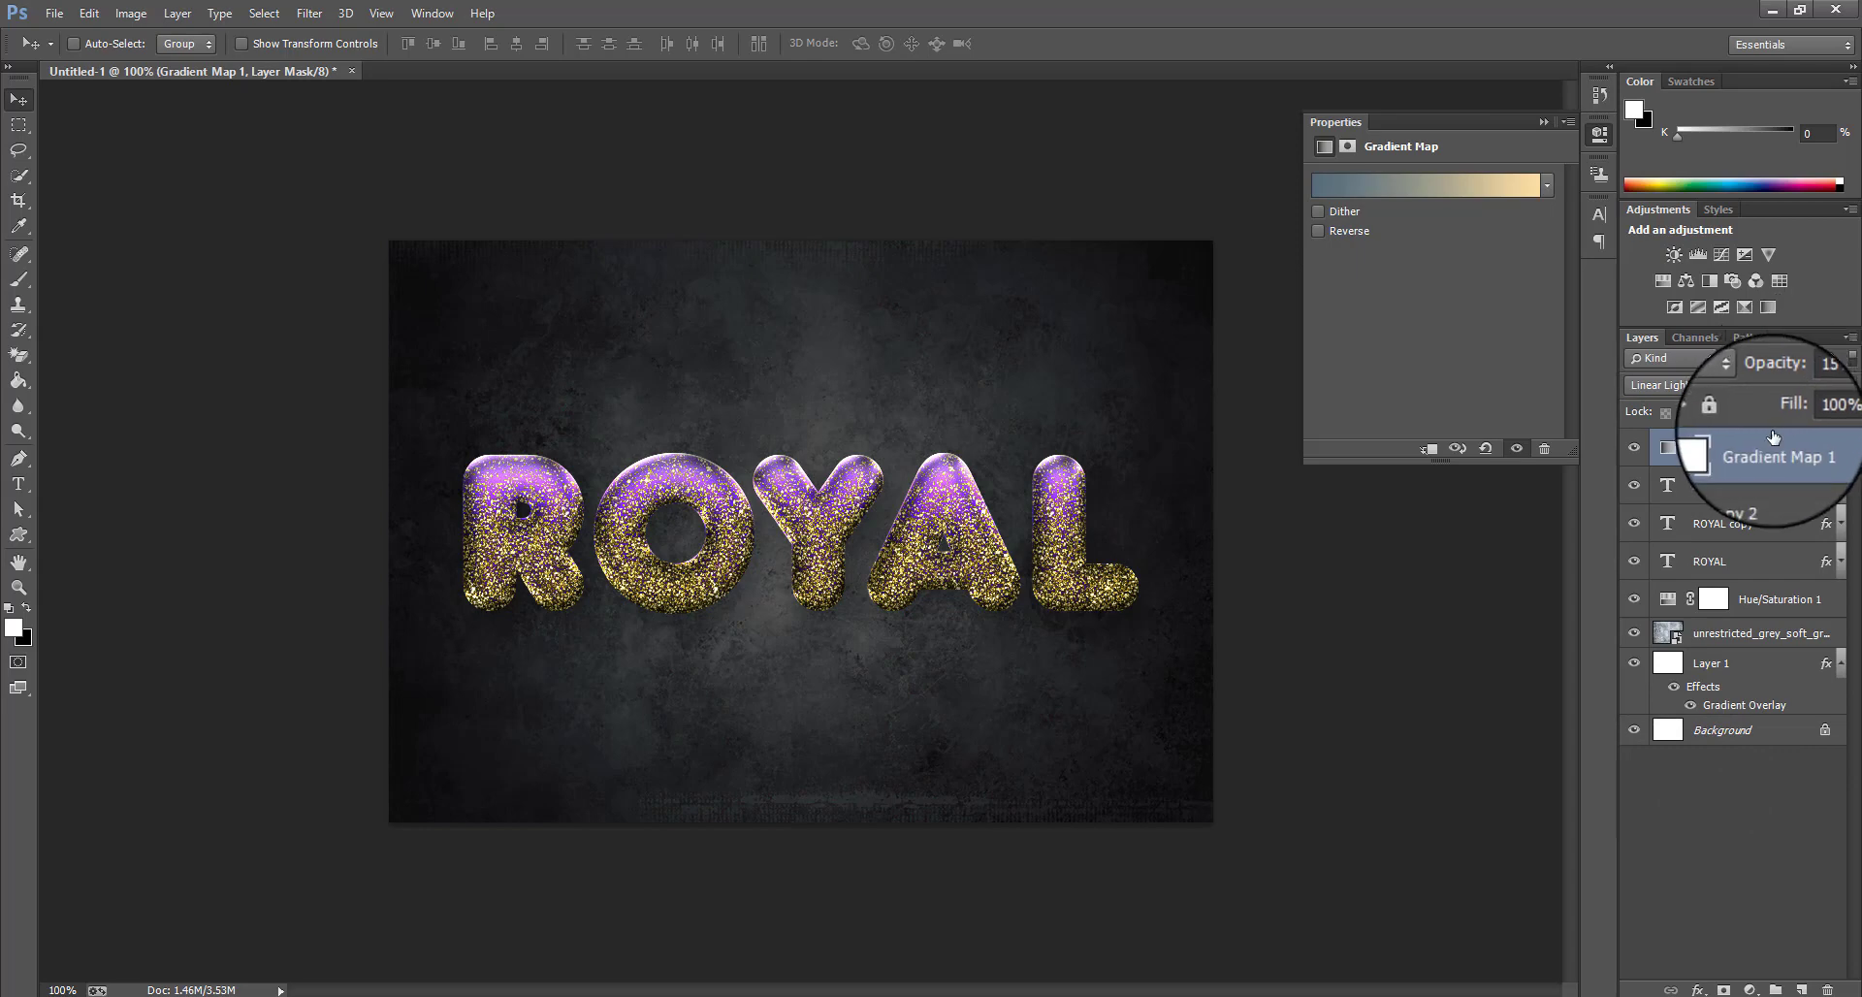
{"action": "left_click", "coordinate": [1541, 121]}
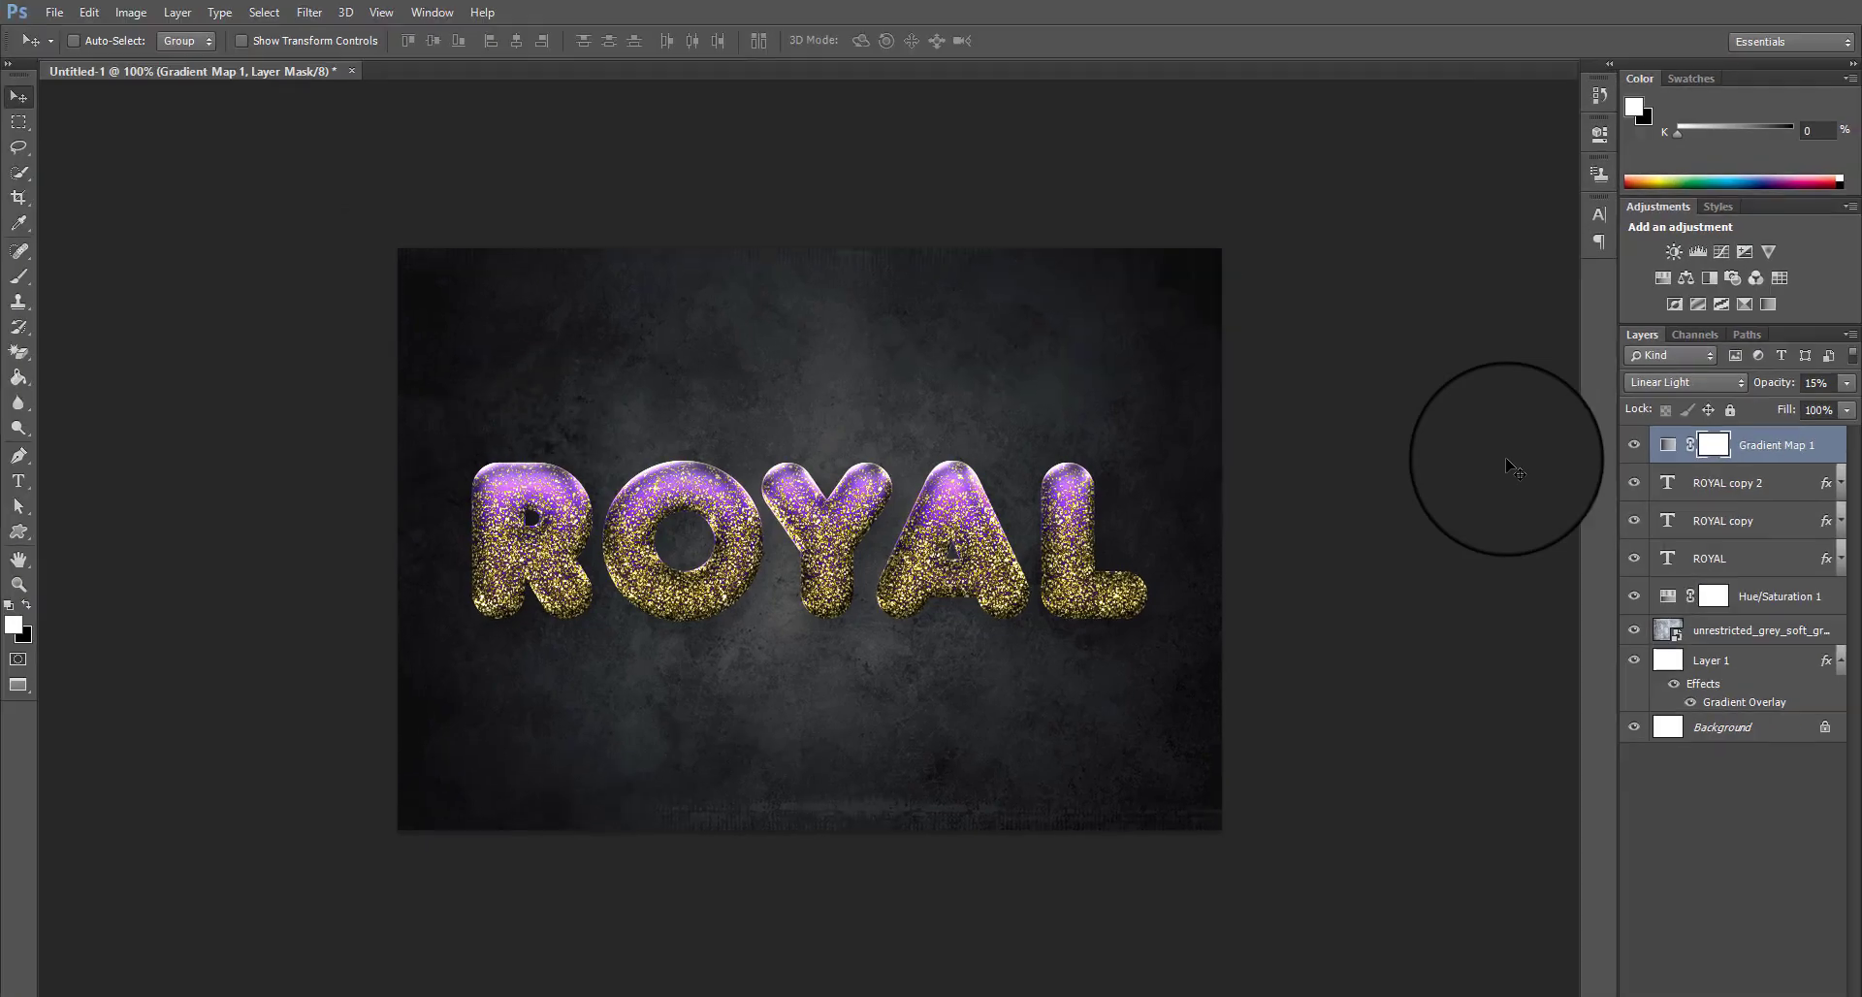
- Examine the finished ROYAL glitter text enlarged in full-screen mode
{"action": "key", "text": "f"}
{"action": "key", "text": "f"}
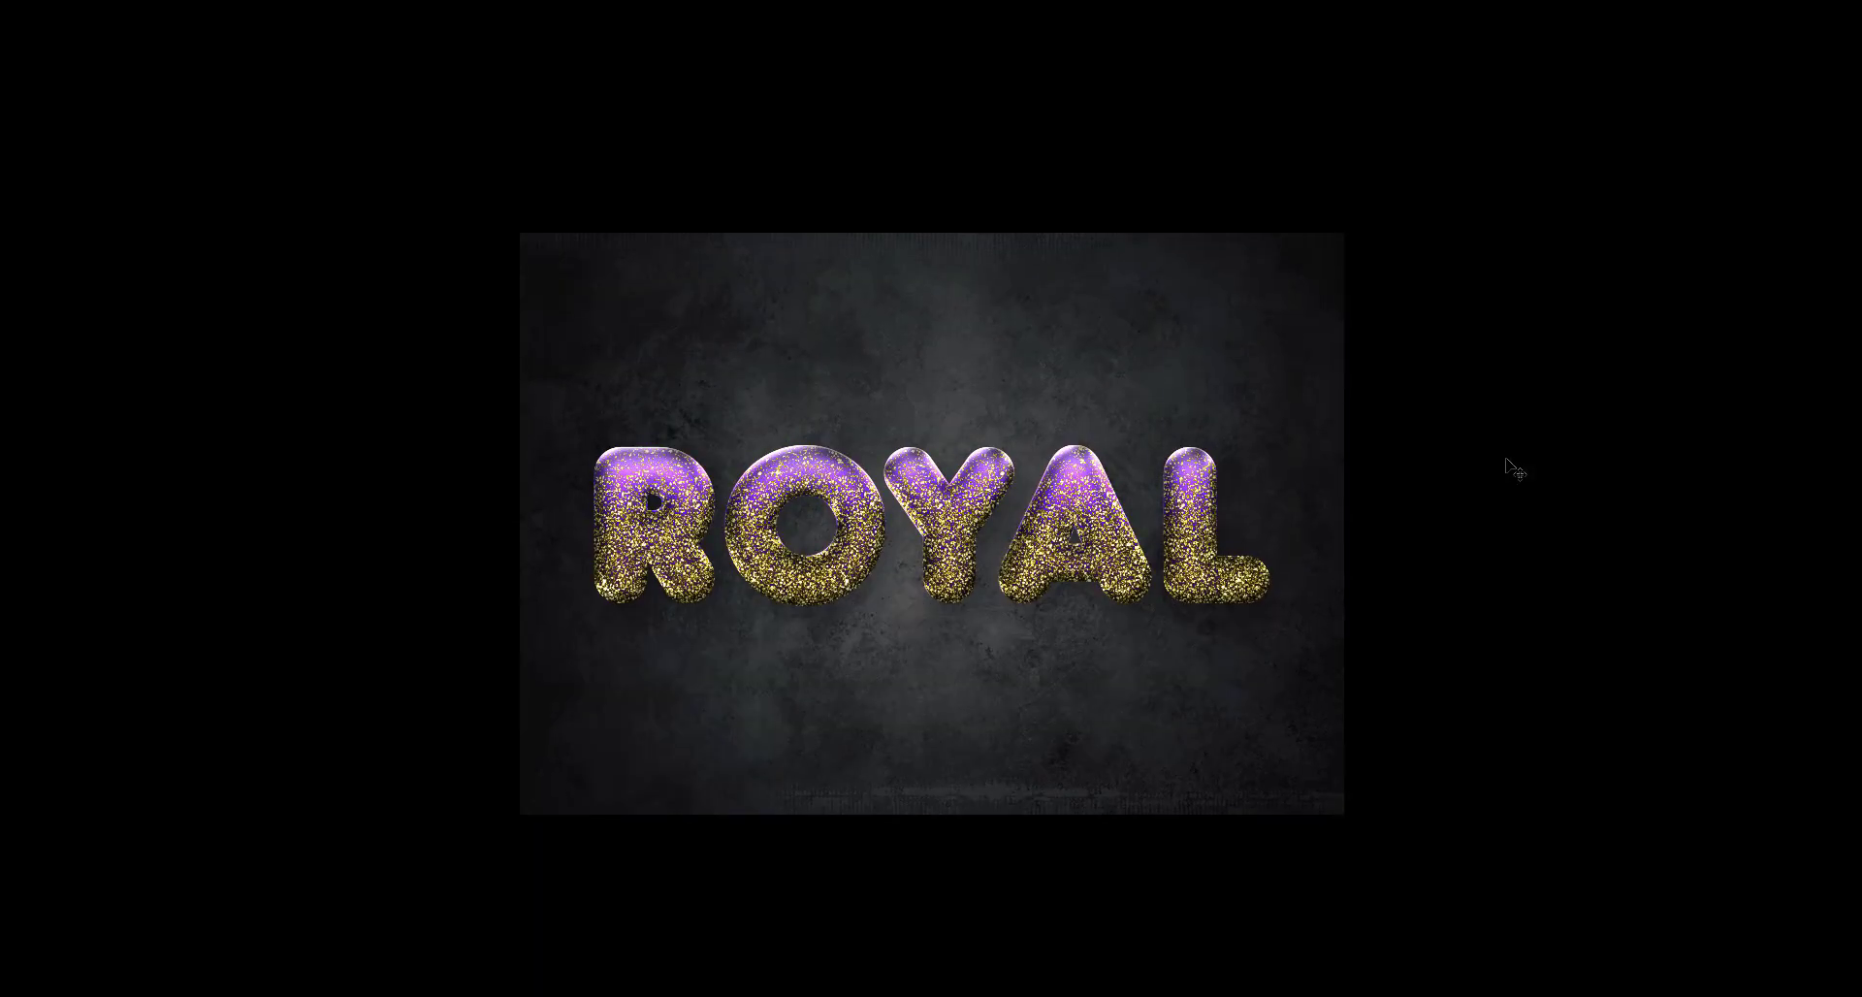
{"action": "key", "text": "ctrl+0"}
{"action": "key", "text": "ctrl+plus"}
{"action": "key", "text": "ctrl+plus"}
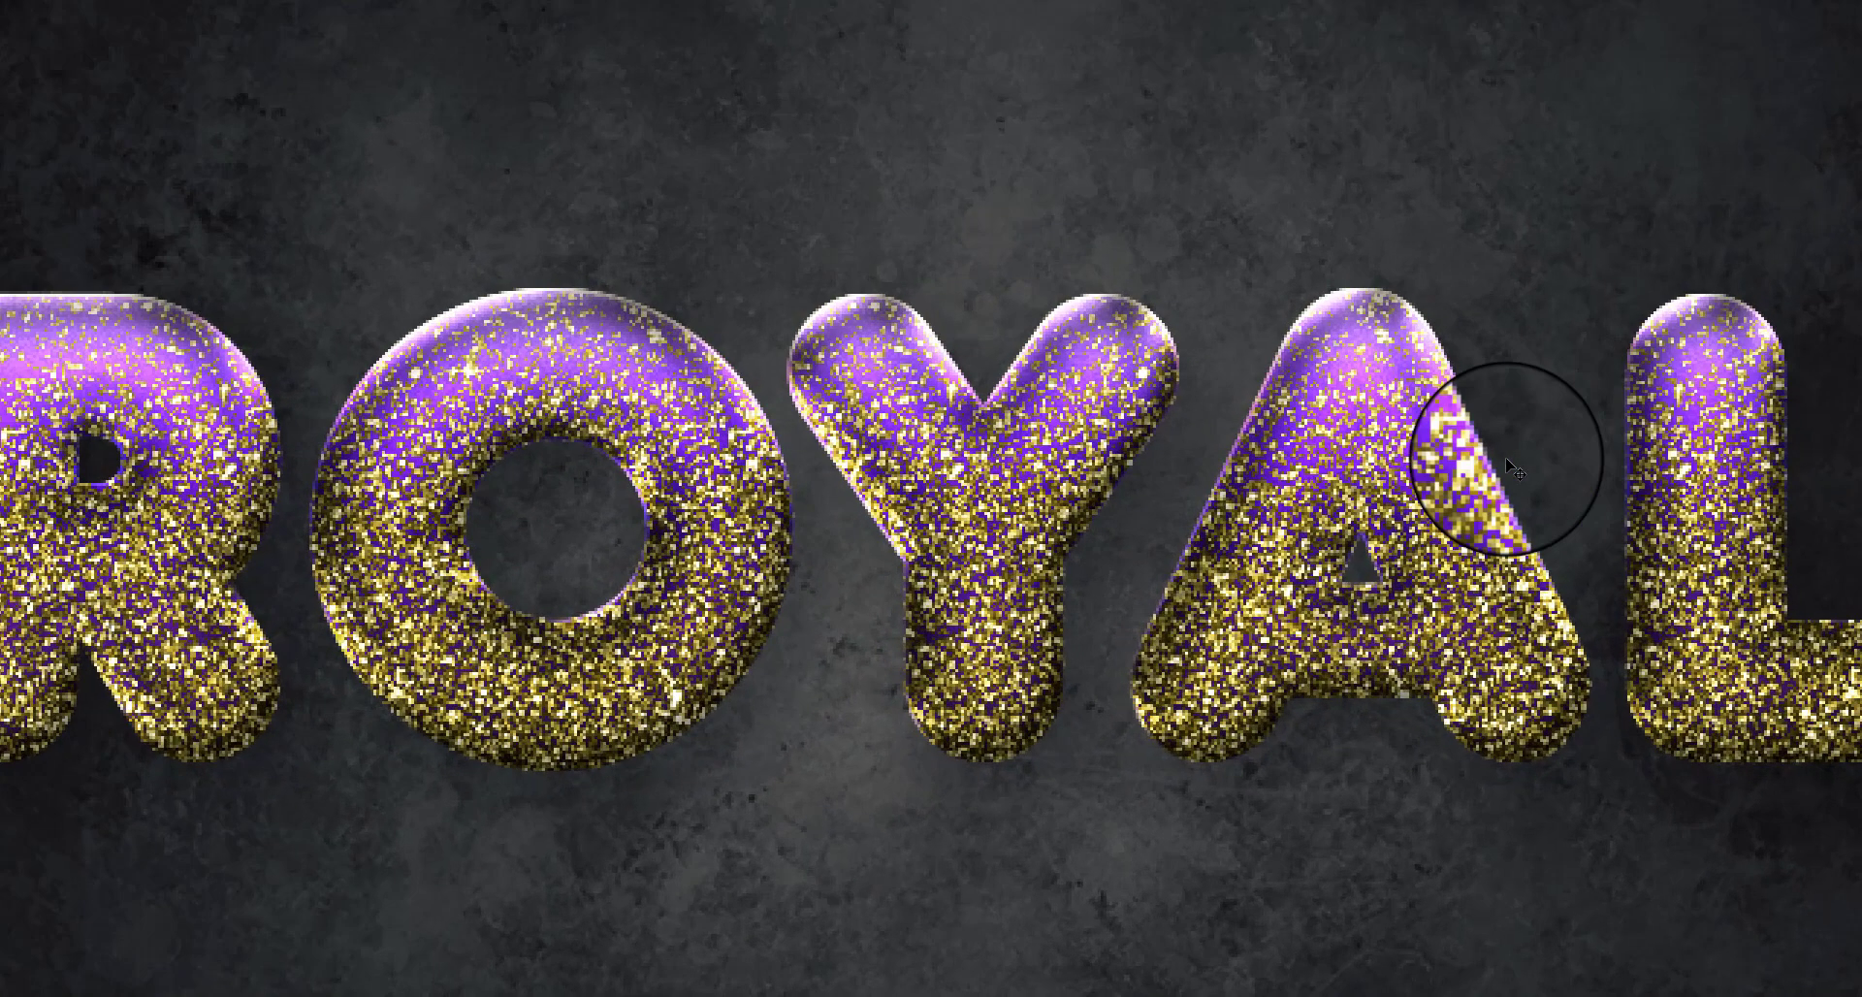